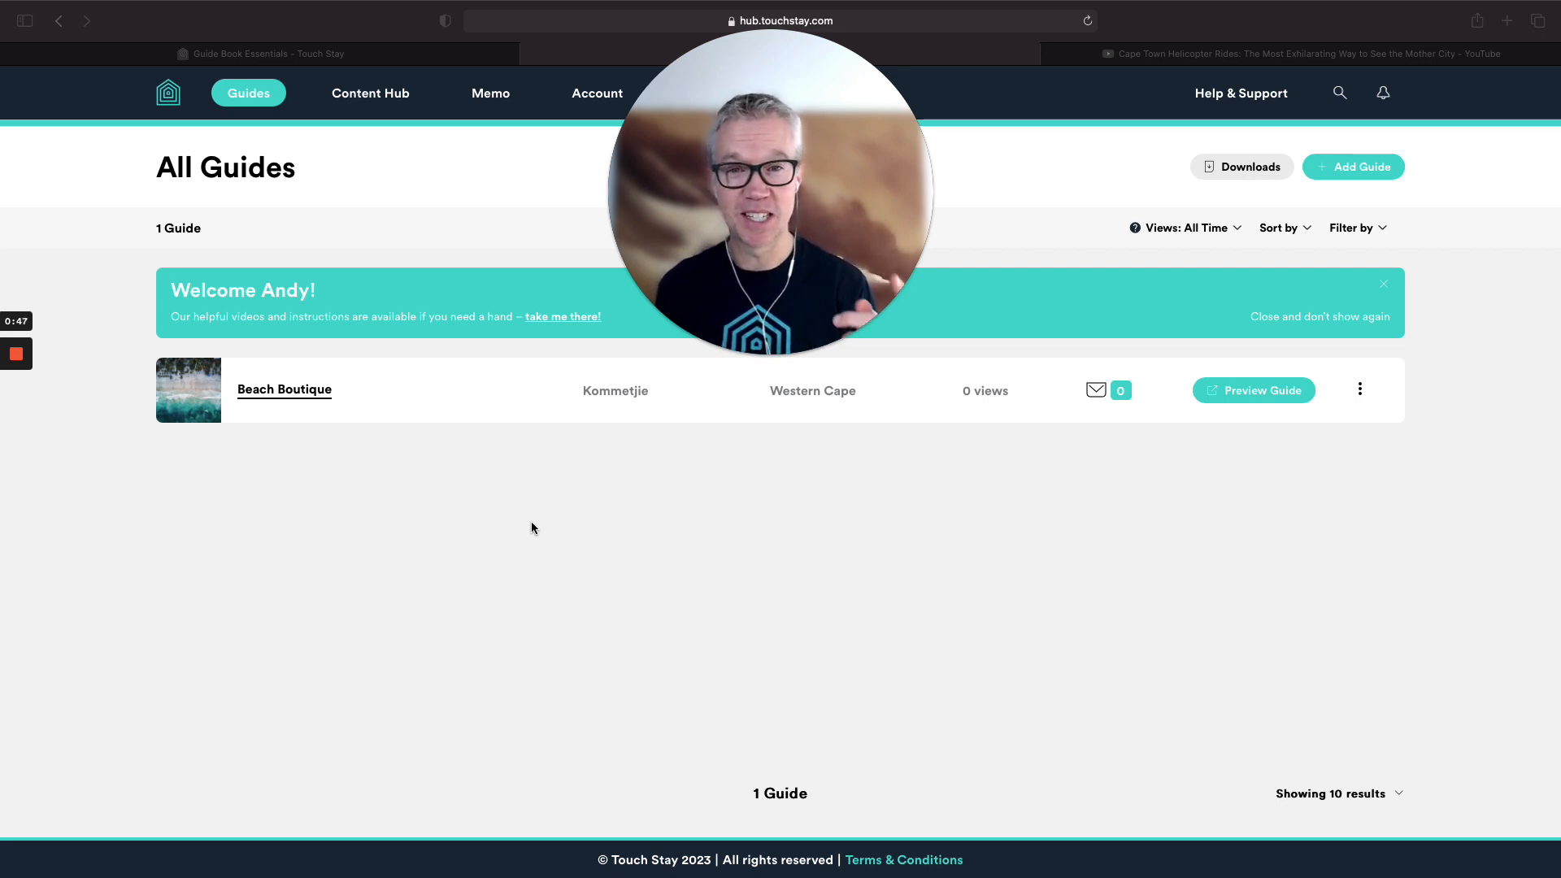
Bring up the Guide Book Essentials article.
mouse_move(736, 352)
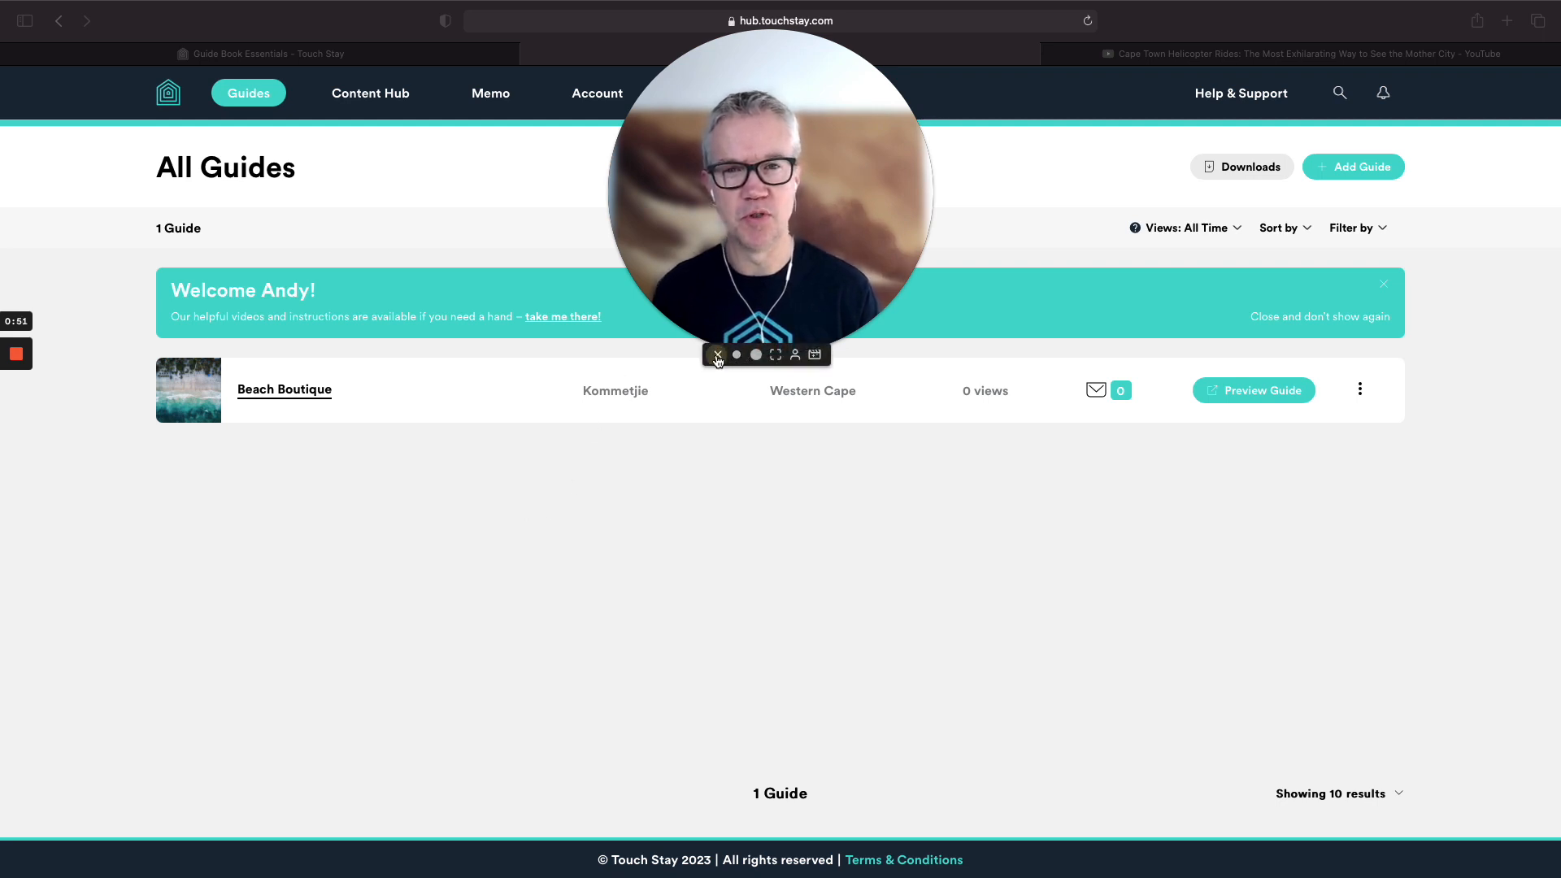
left_click(717, 355)
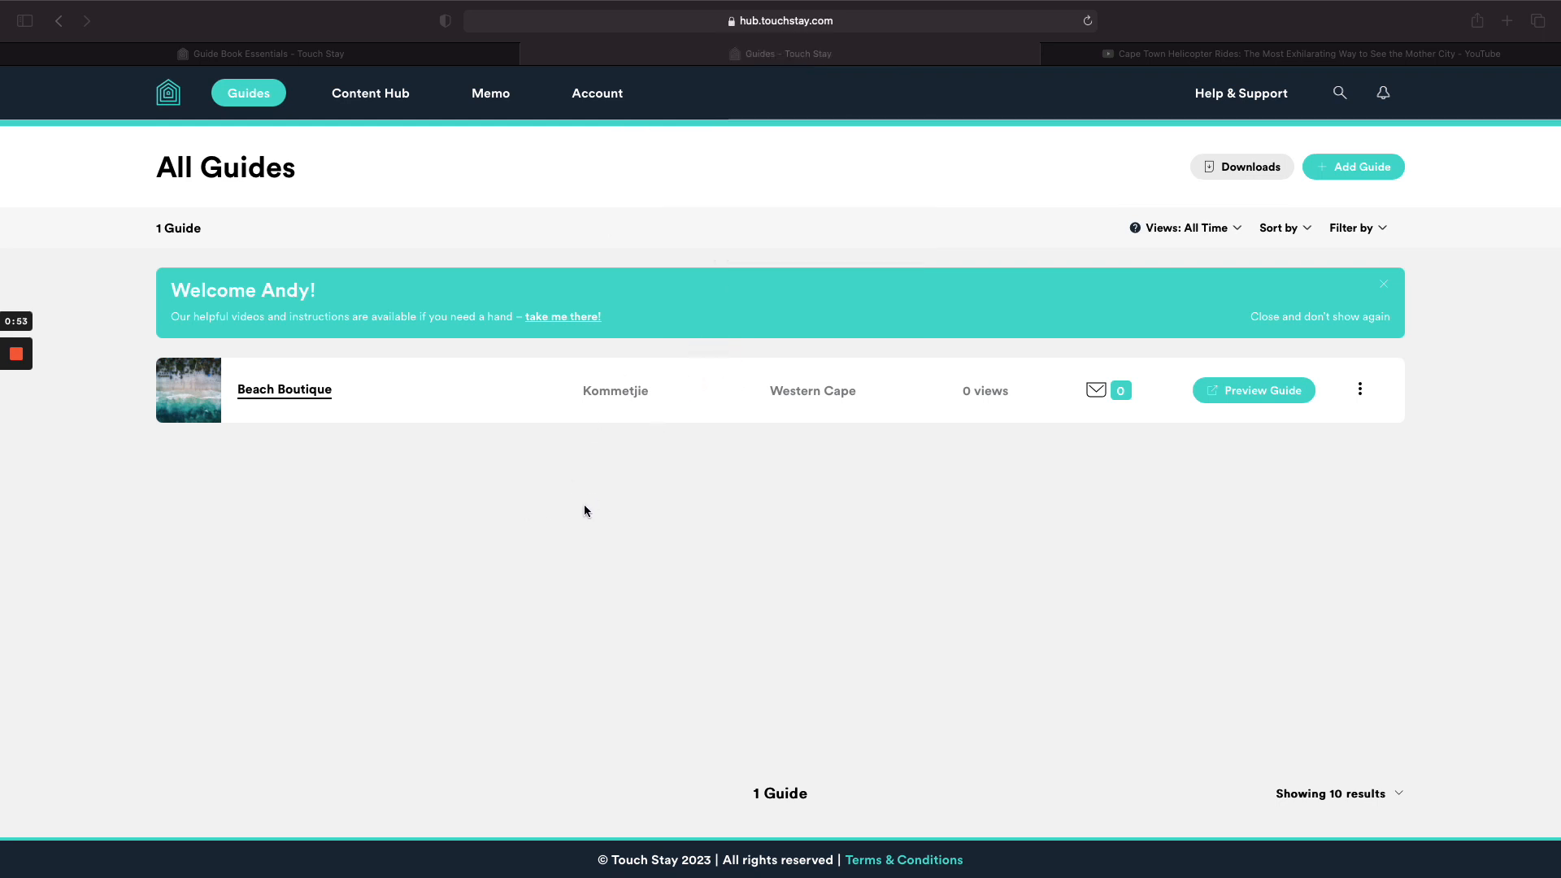
left_click(319, 53)
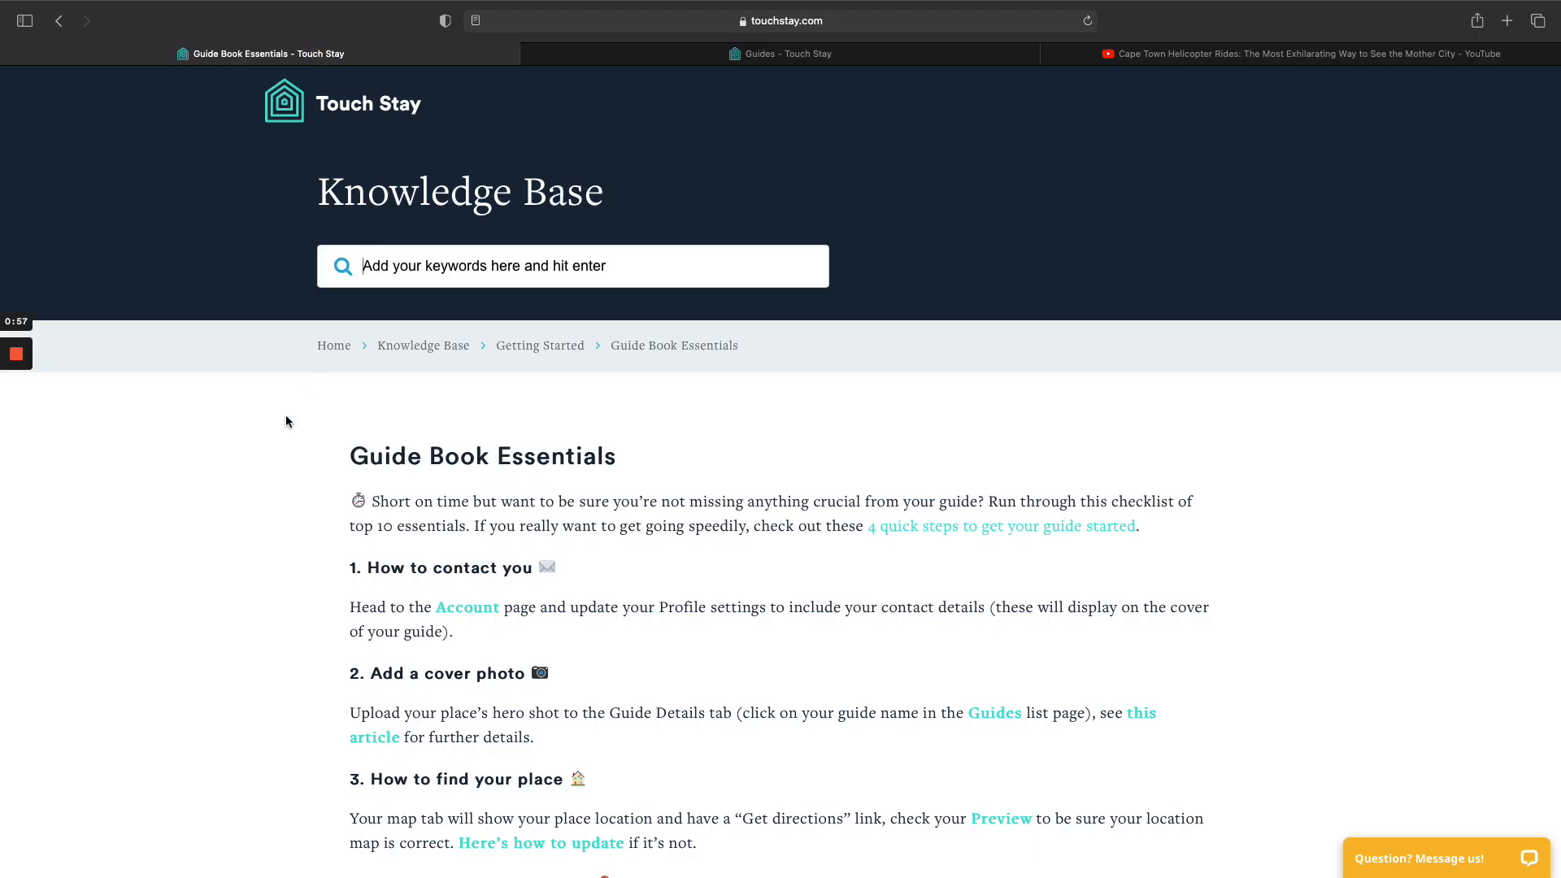
Read the Guide Book Essentials article from the Touch Stay knowledge base, then go to all guides.
left_click(335, 347)
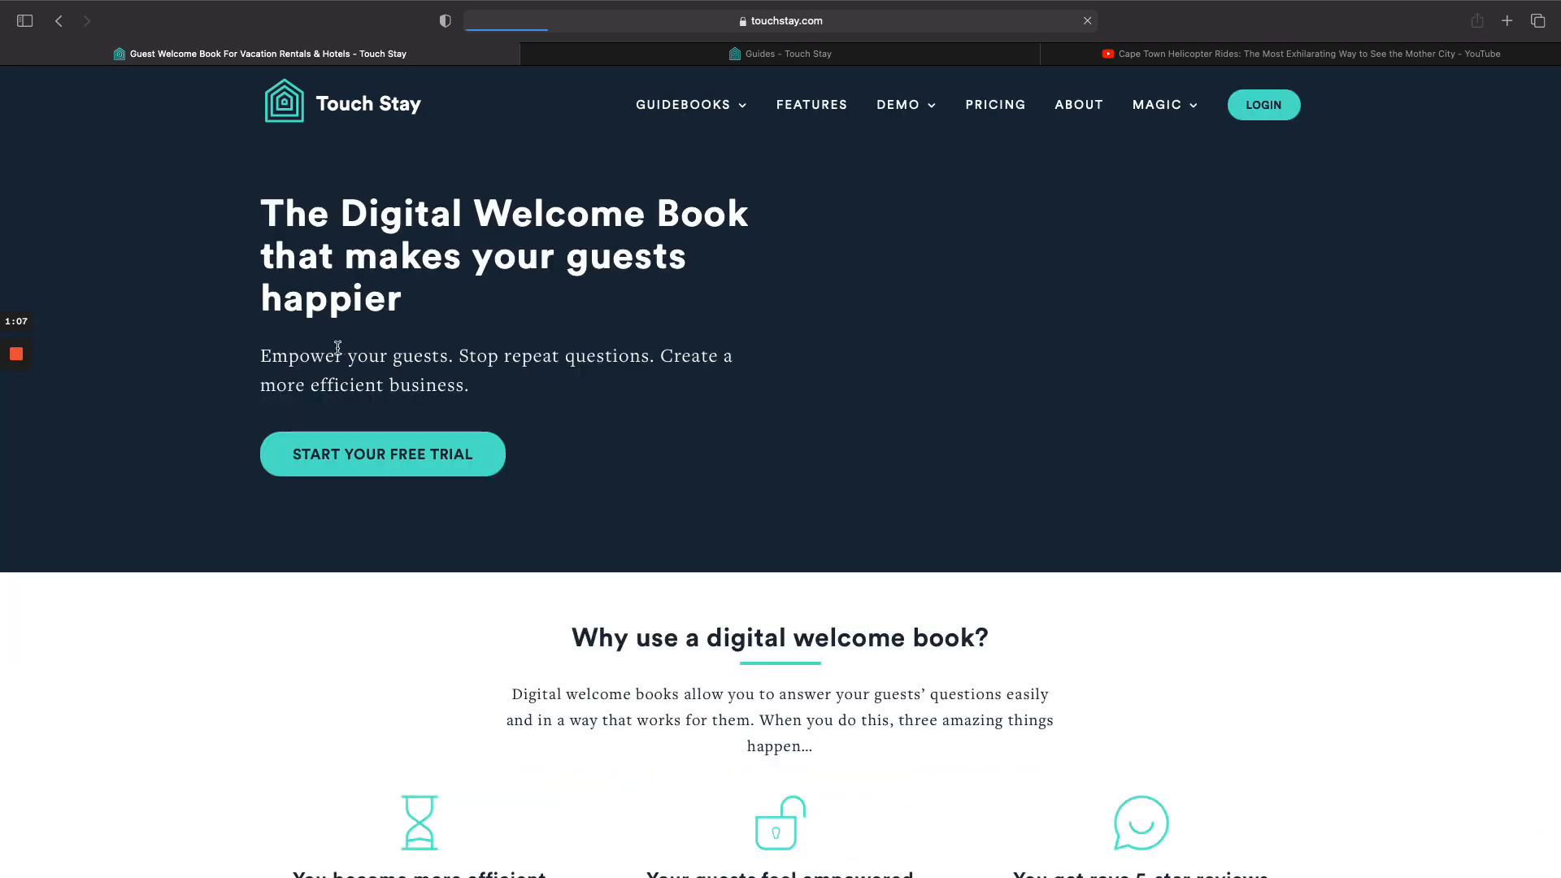
mouse_move(687, 105)
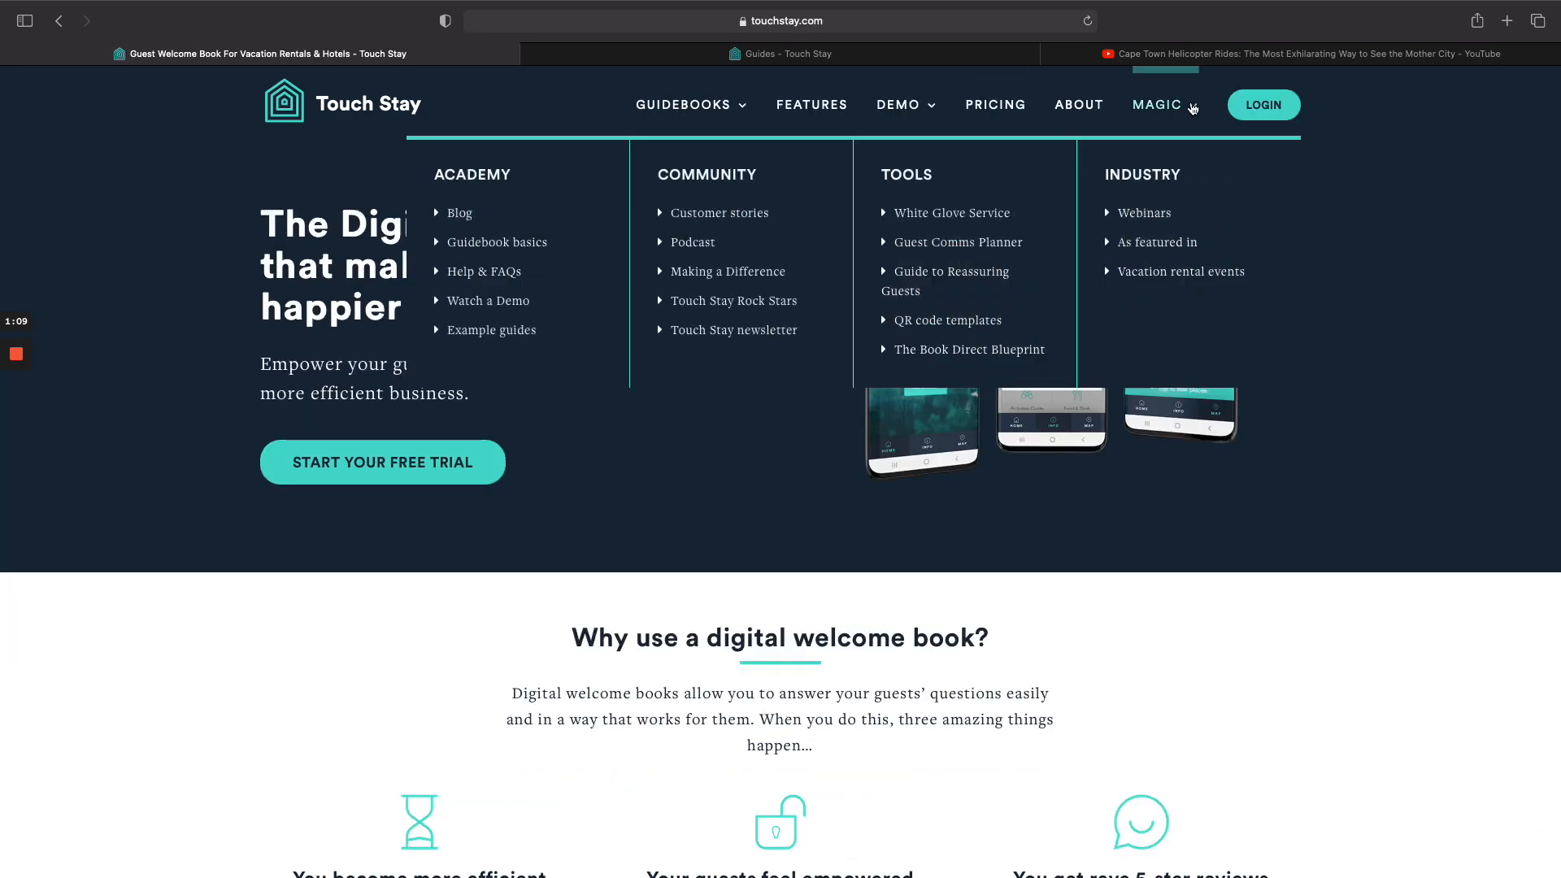
left_click(499, 273)
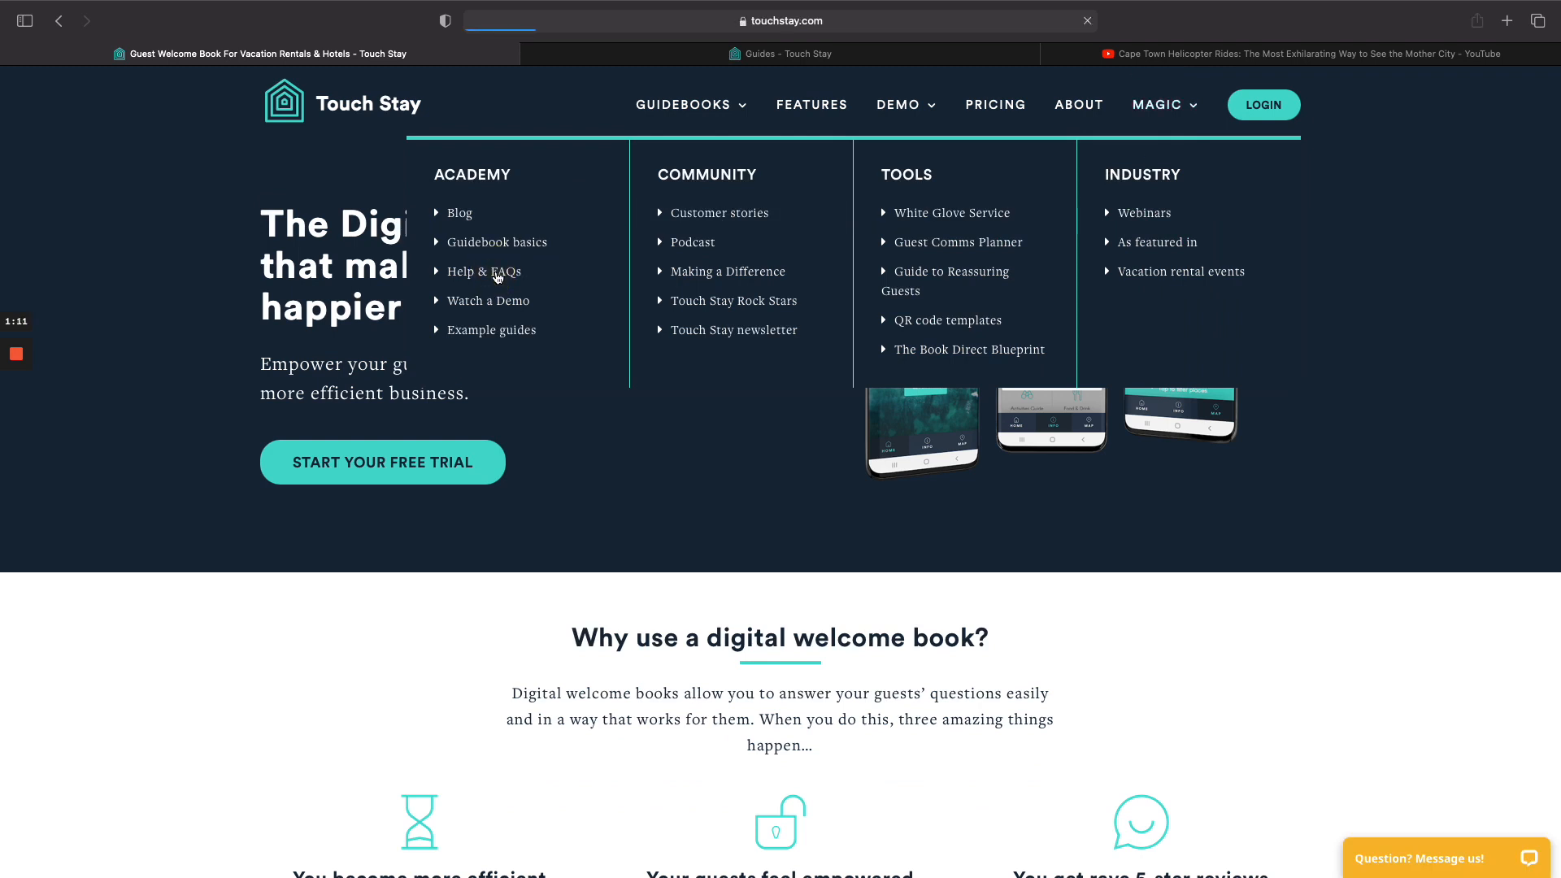
scroll(488, 407, "down", 4)
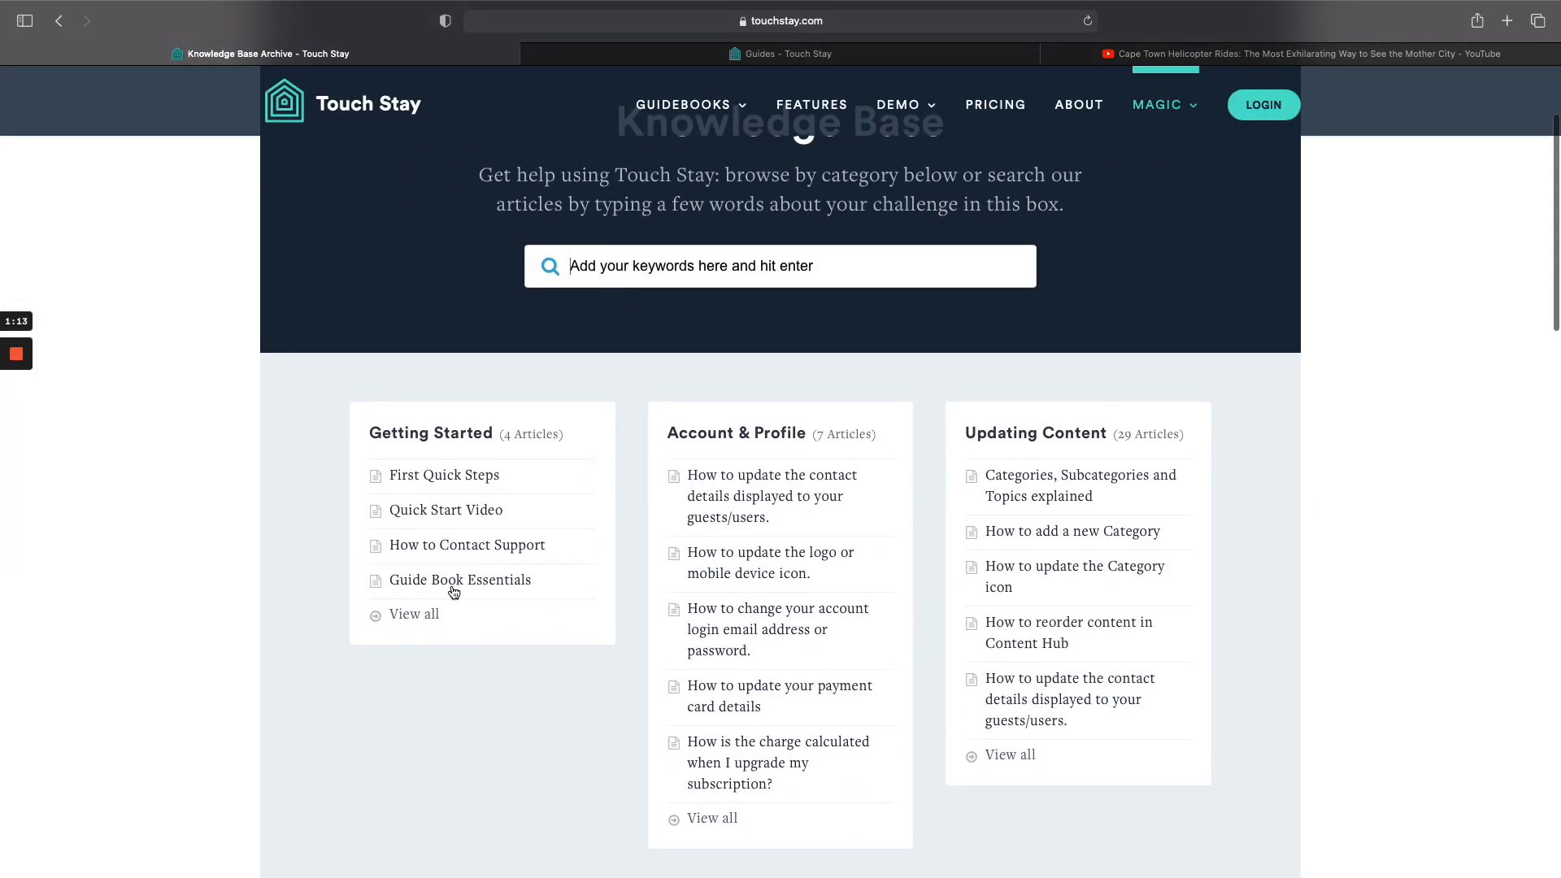
left_click(457, 580)
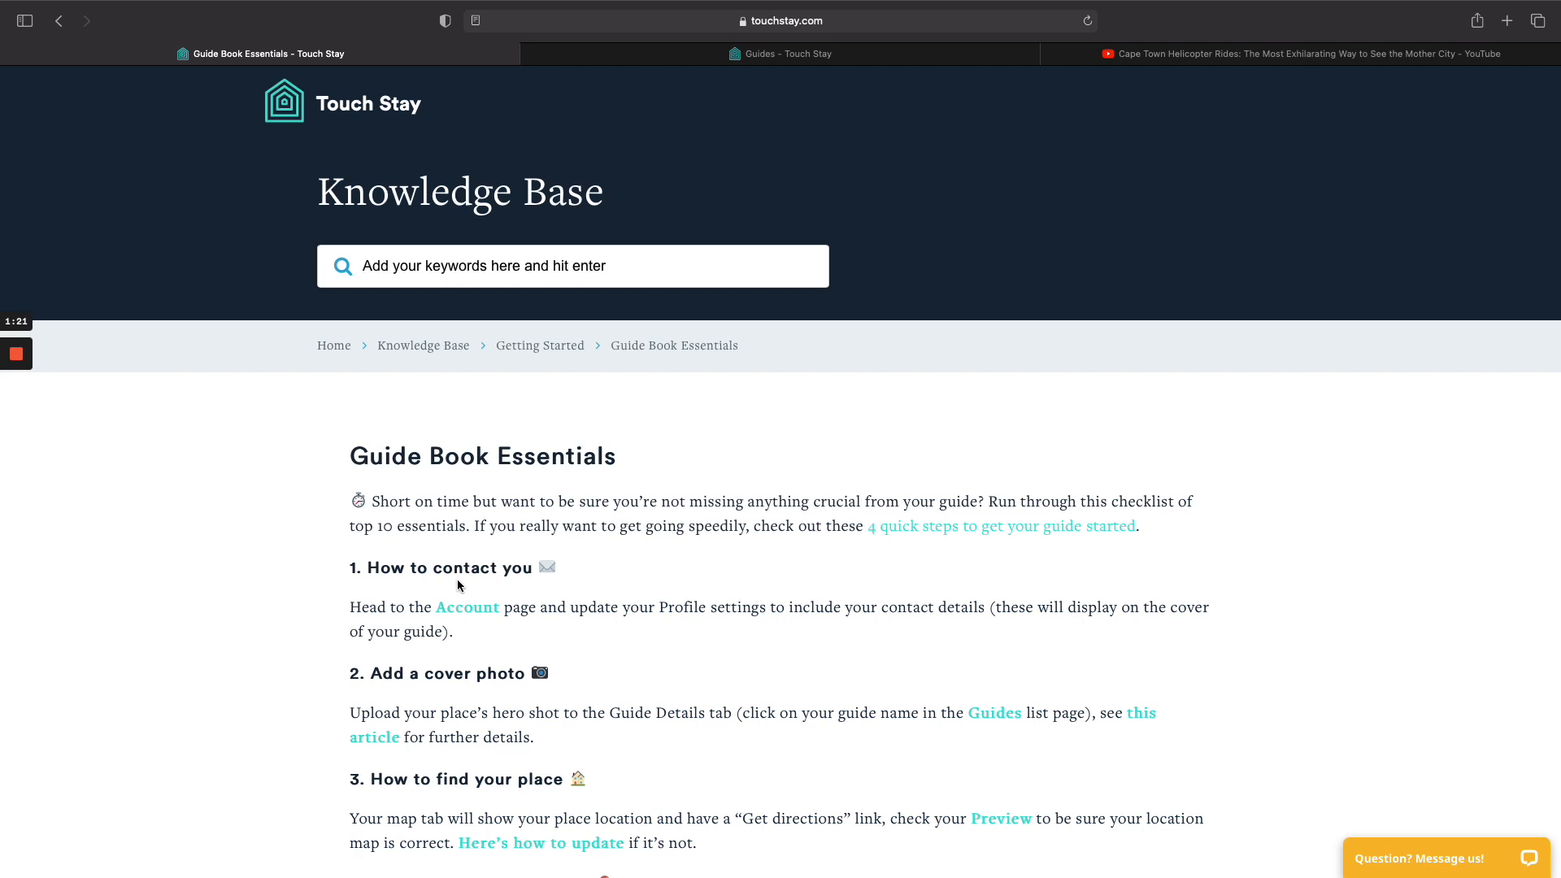
scroll(457, 584, "down", 5)
scroll(457, 584, "down", 5)
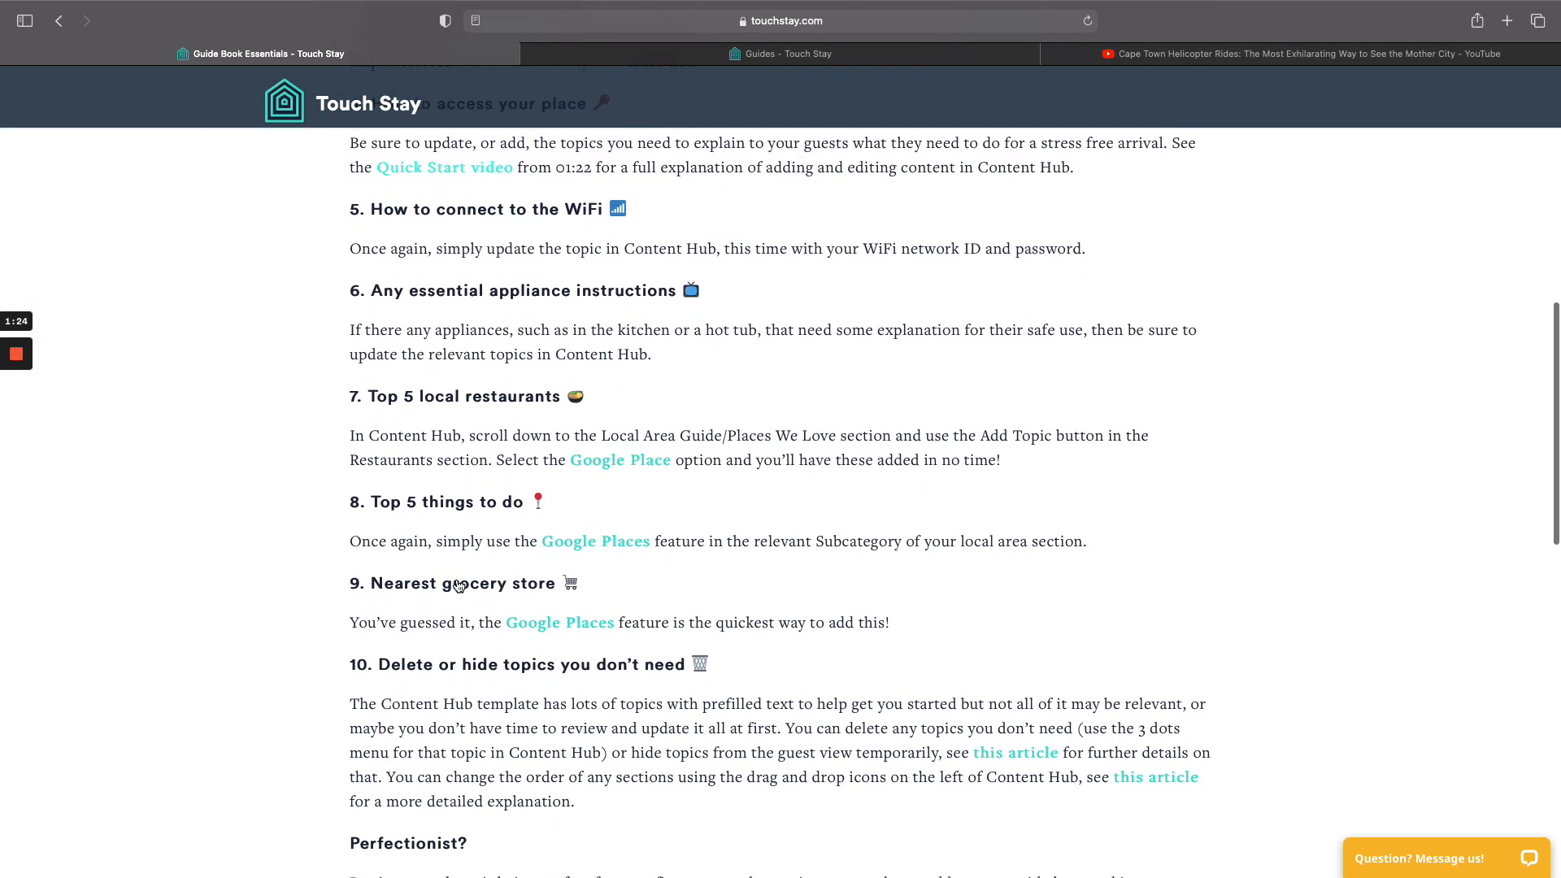
scroll(457, 582, "up", 10)
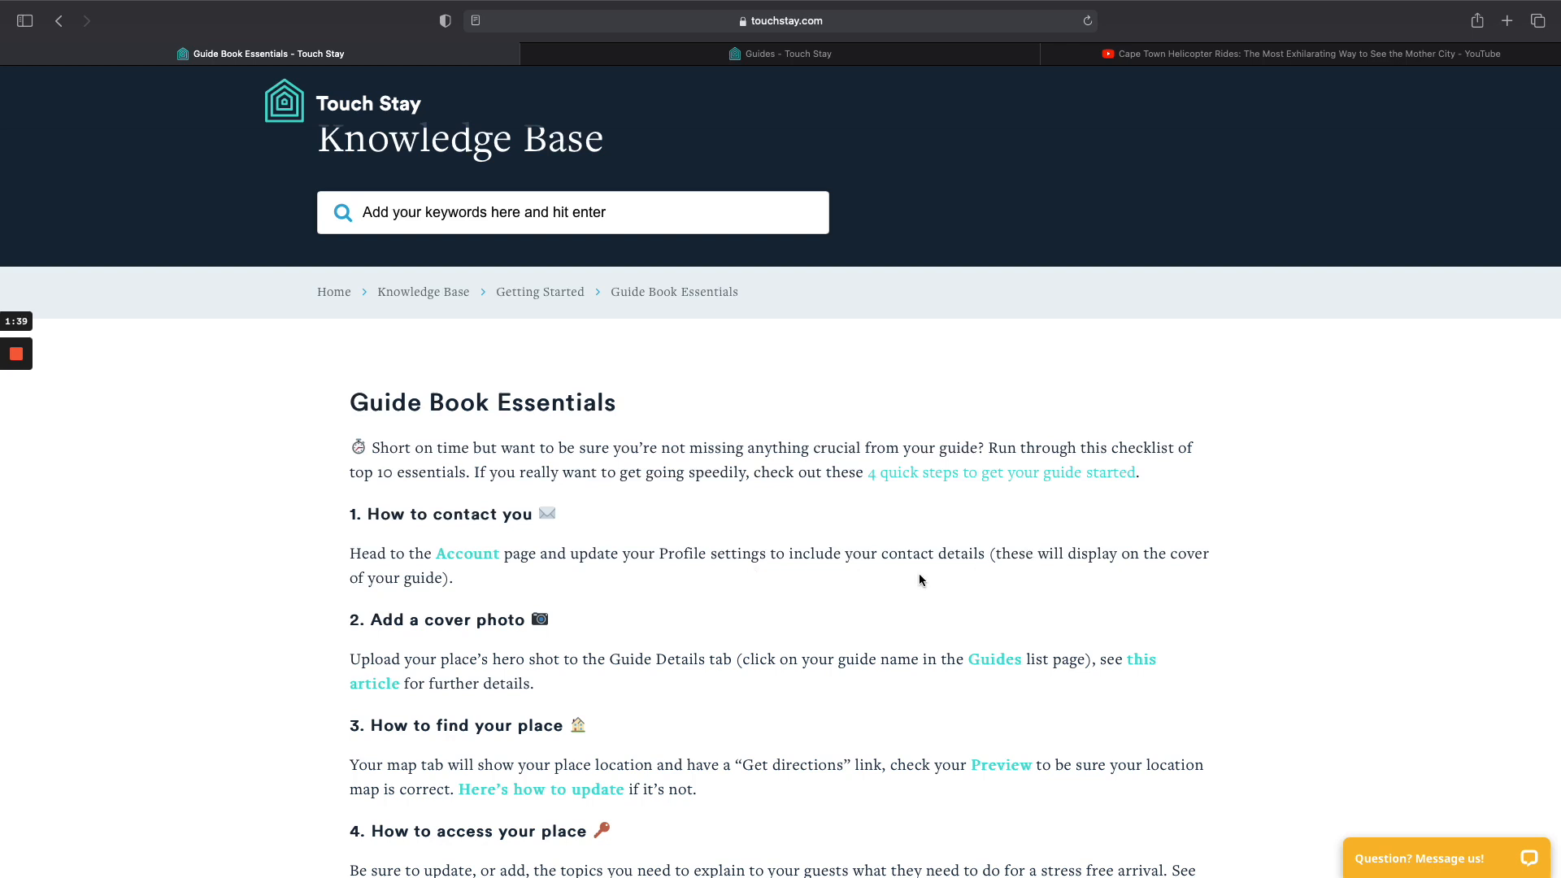
left_click(796, 52)
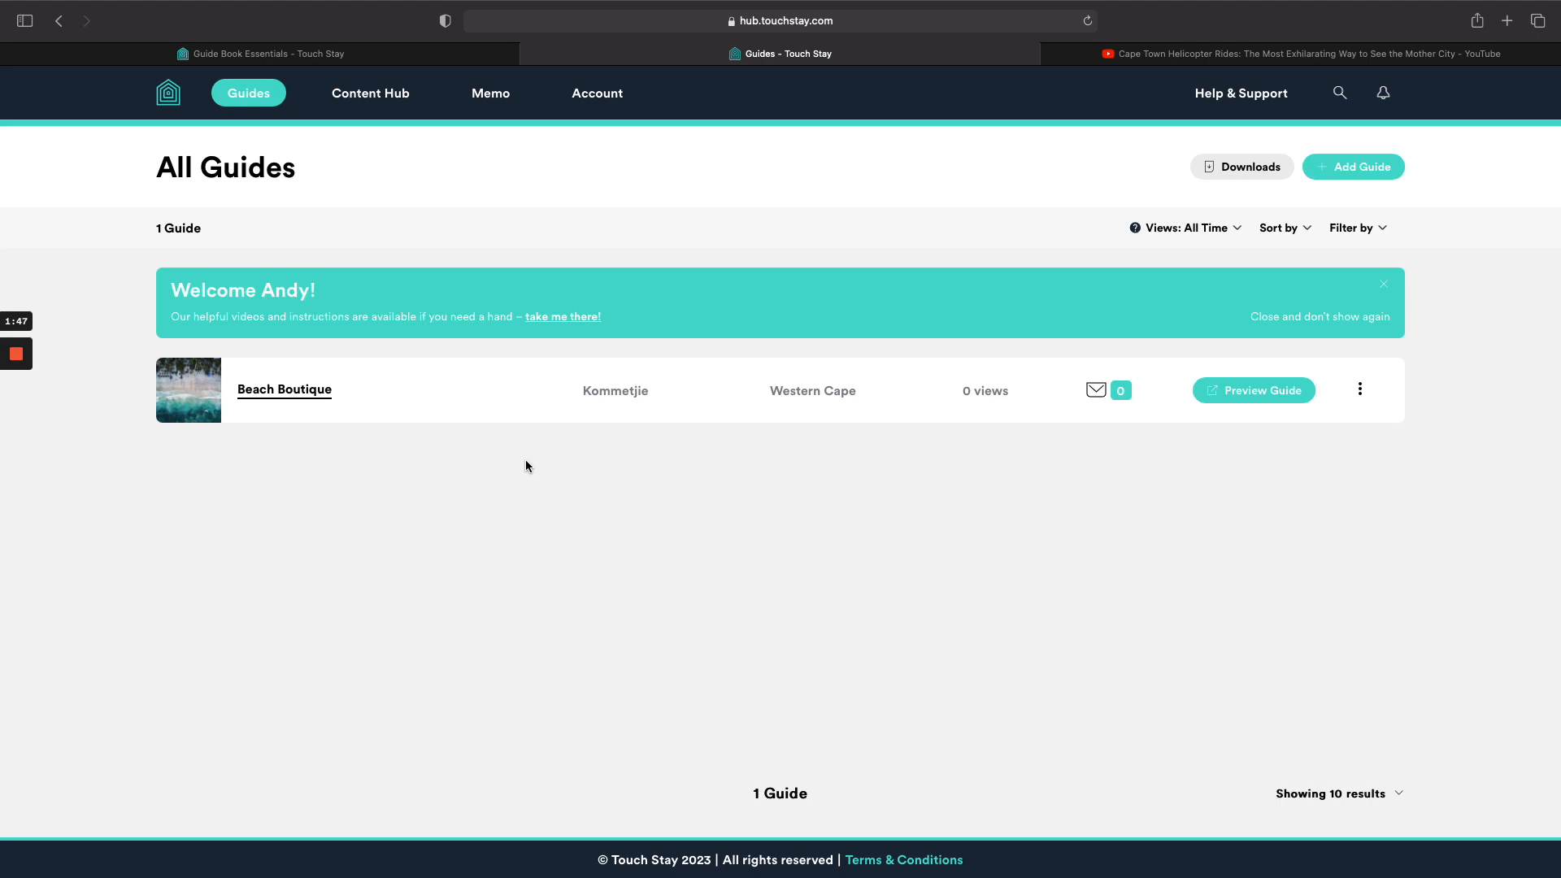
Edit the account profile, replacing the contact greeting with 'Welcome to Cape Town'.
left_click(596, 96)
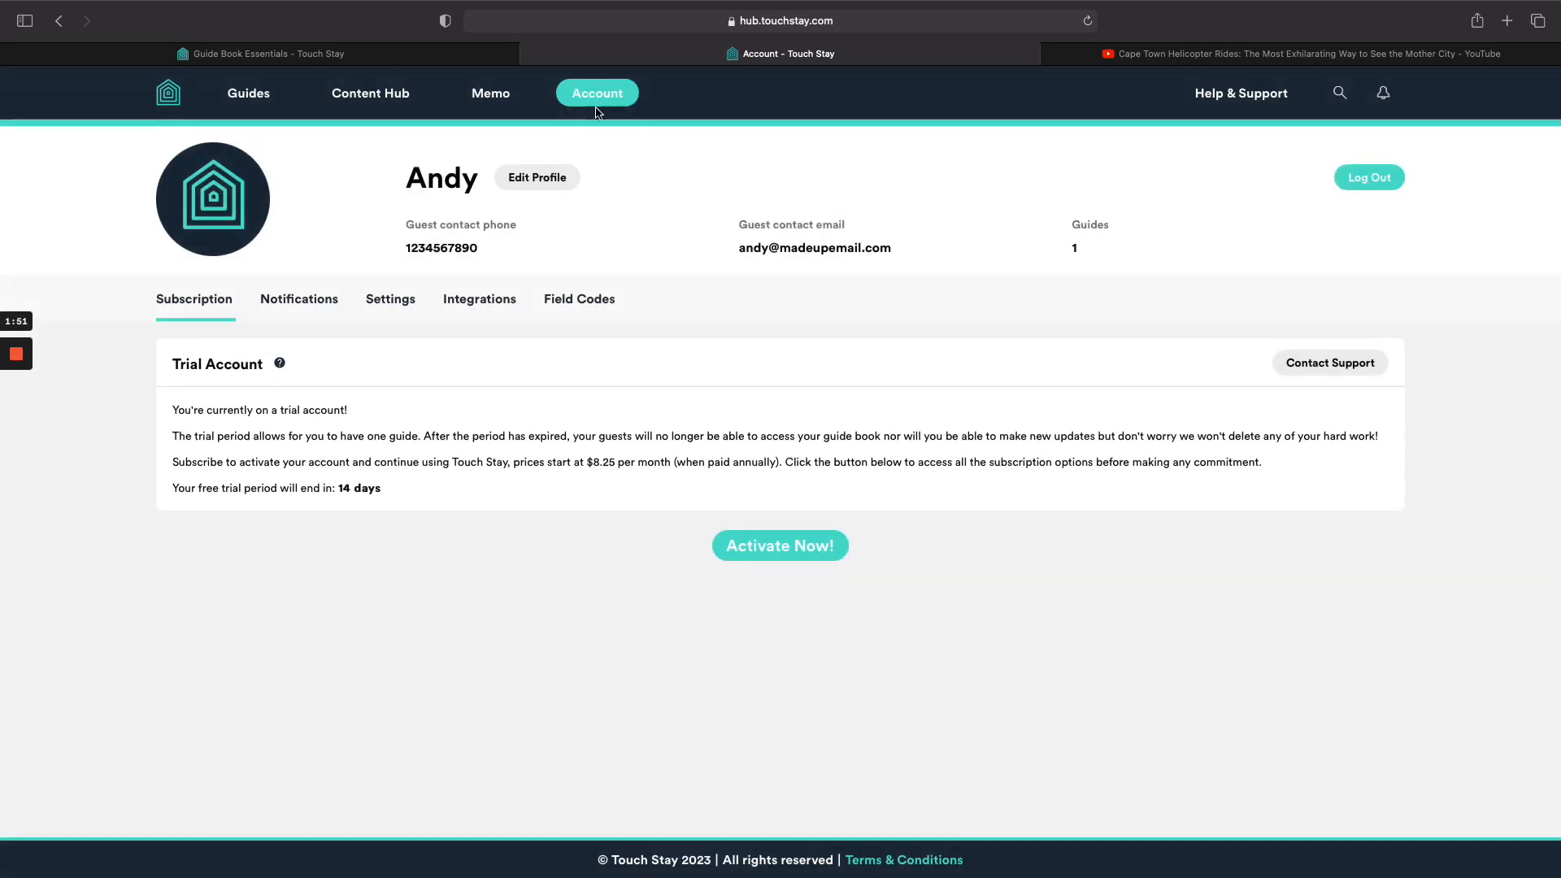
left_click(535, 179)
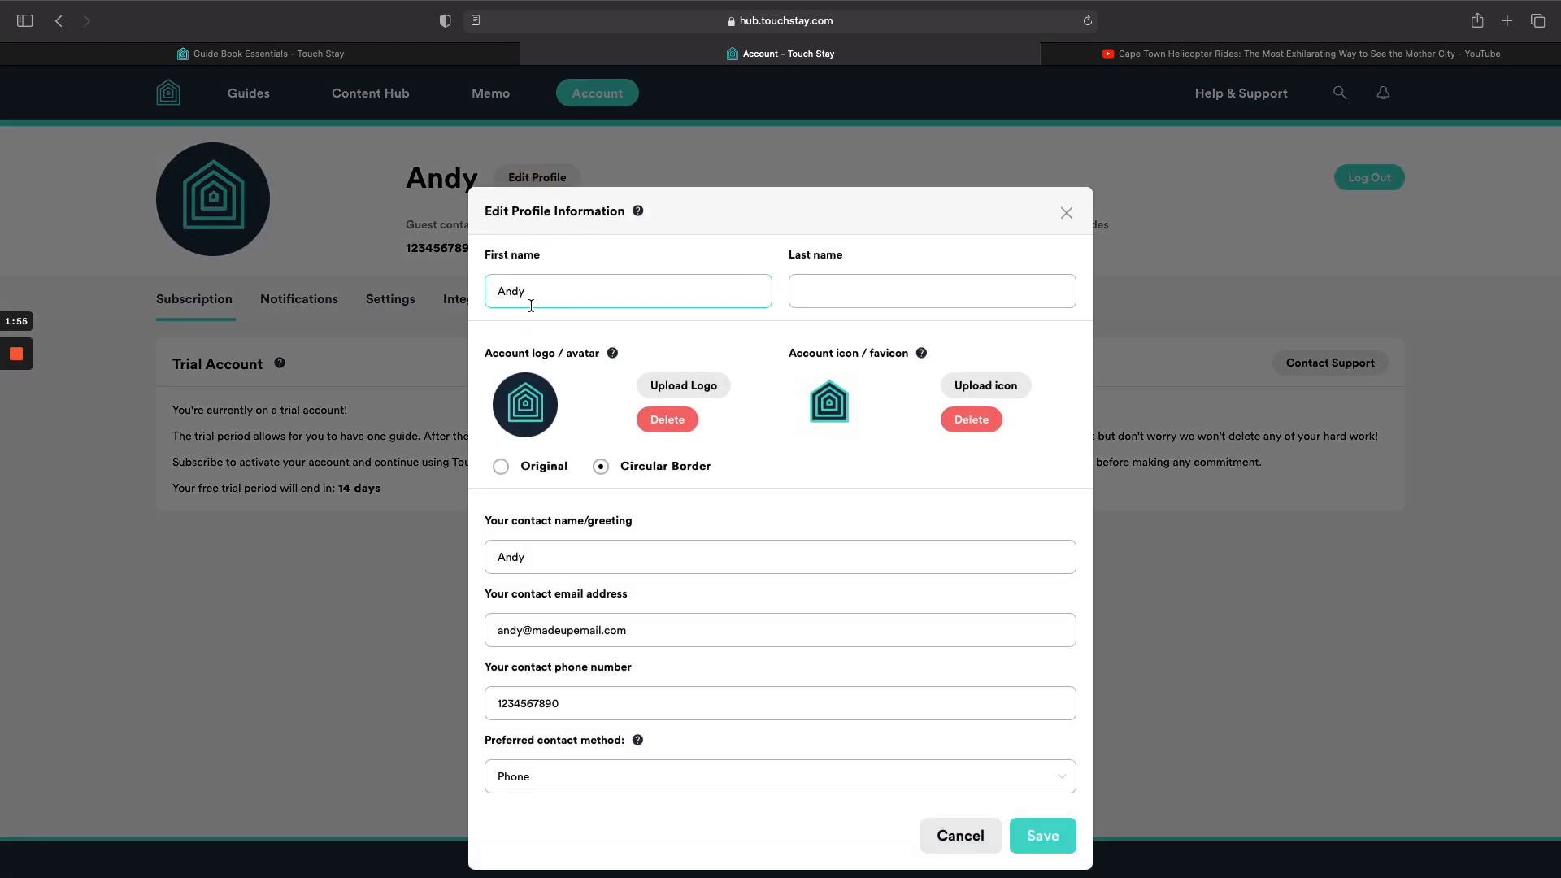
left_click(532, 298)
left_click(801, 293)
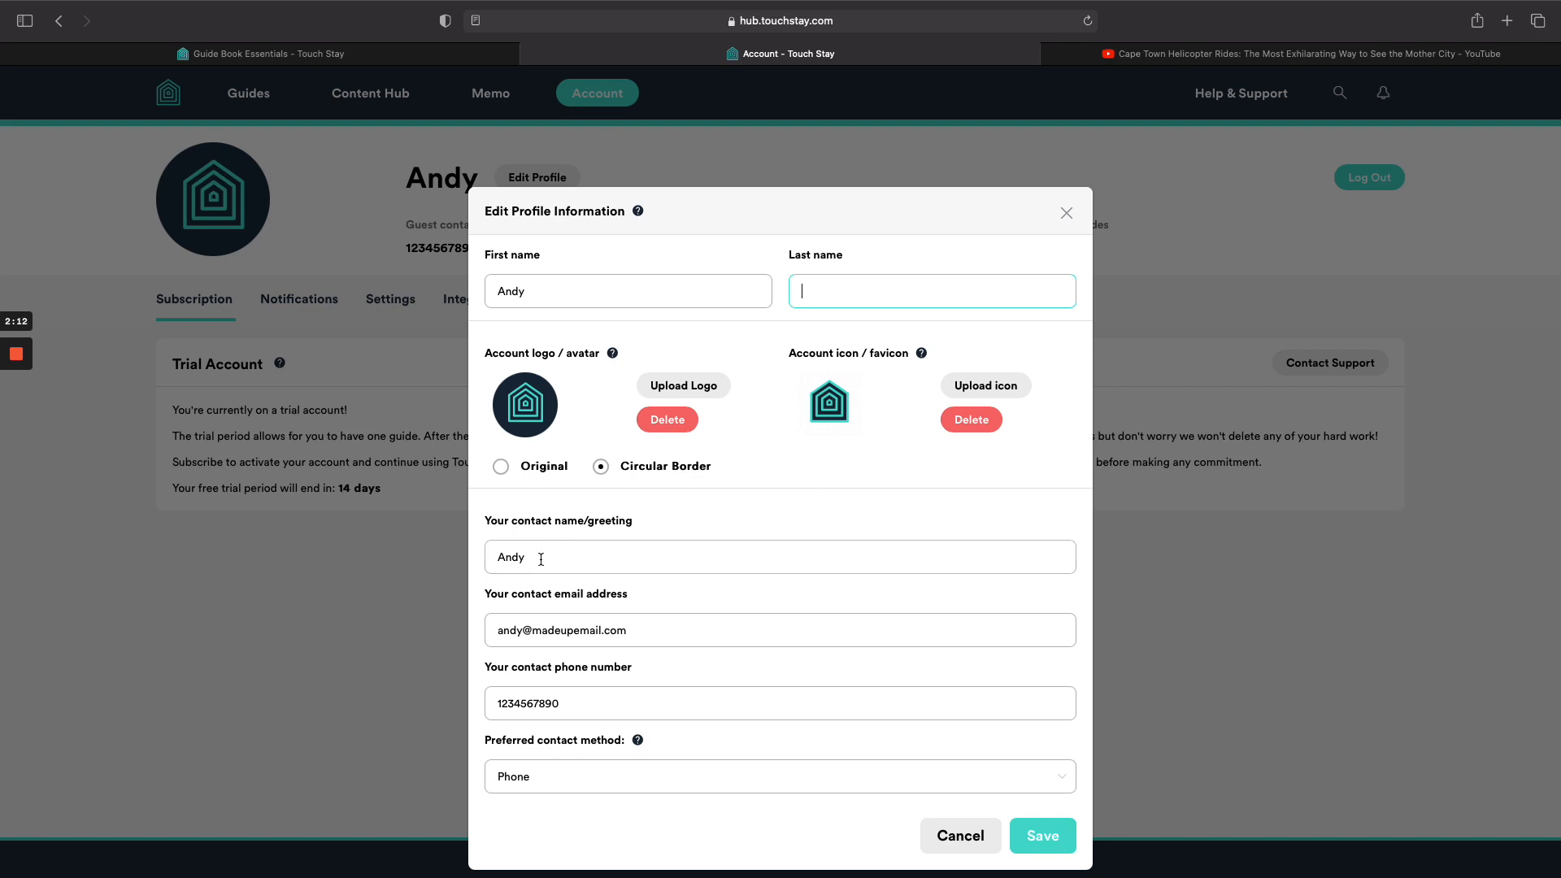
left_click_drag(541, 561, 481, 556)
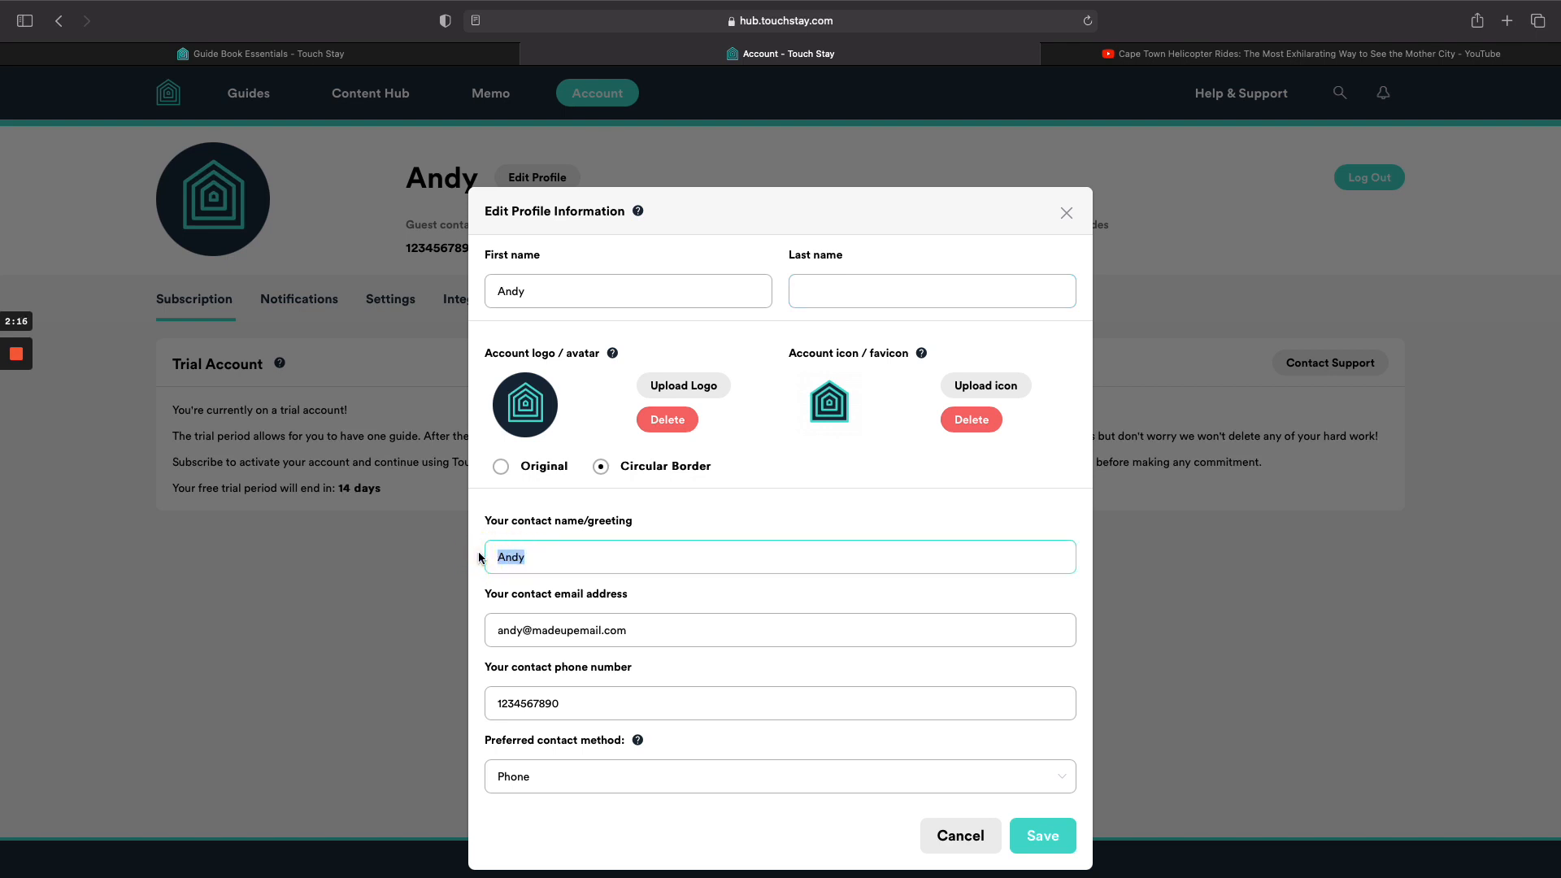
type("Welcome o")
key("BackSpace")
key("BackSpace")
type("to Capw T")
key("BackSpace")
key("BackSpace")
key("BackSpace")
type("e Town")
key("BackSpace")
key("BackSpace")
key("BackSpace")
type("own")
Save the updated profile details and go back to the Guide Book Essentials article.
left_click_drag(636, 631, 506, 631)
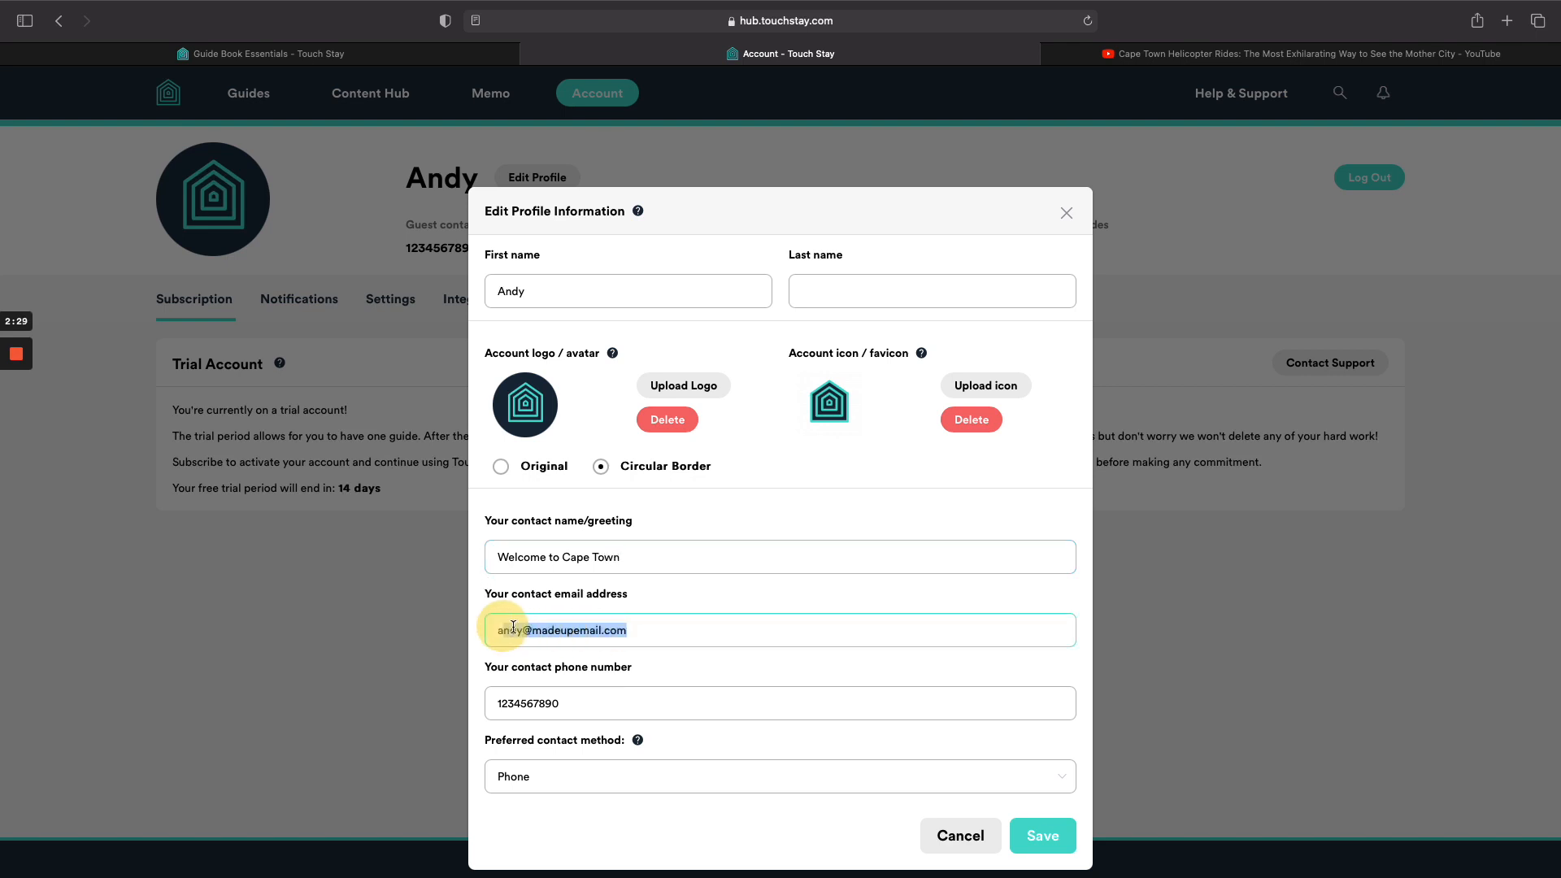
left_click(527, 634)
left_click(562, 631)
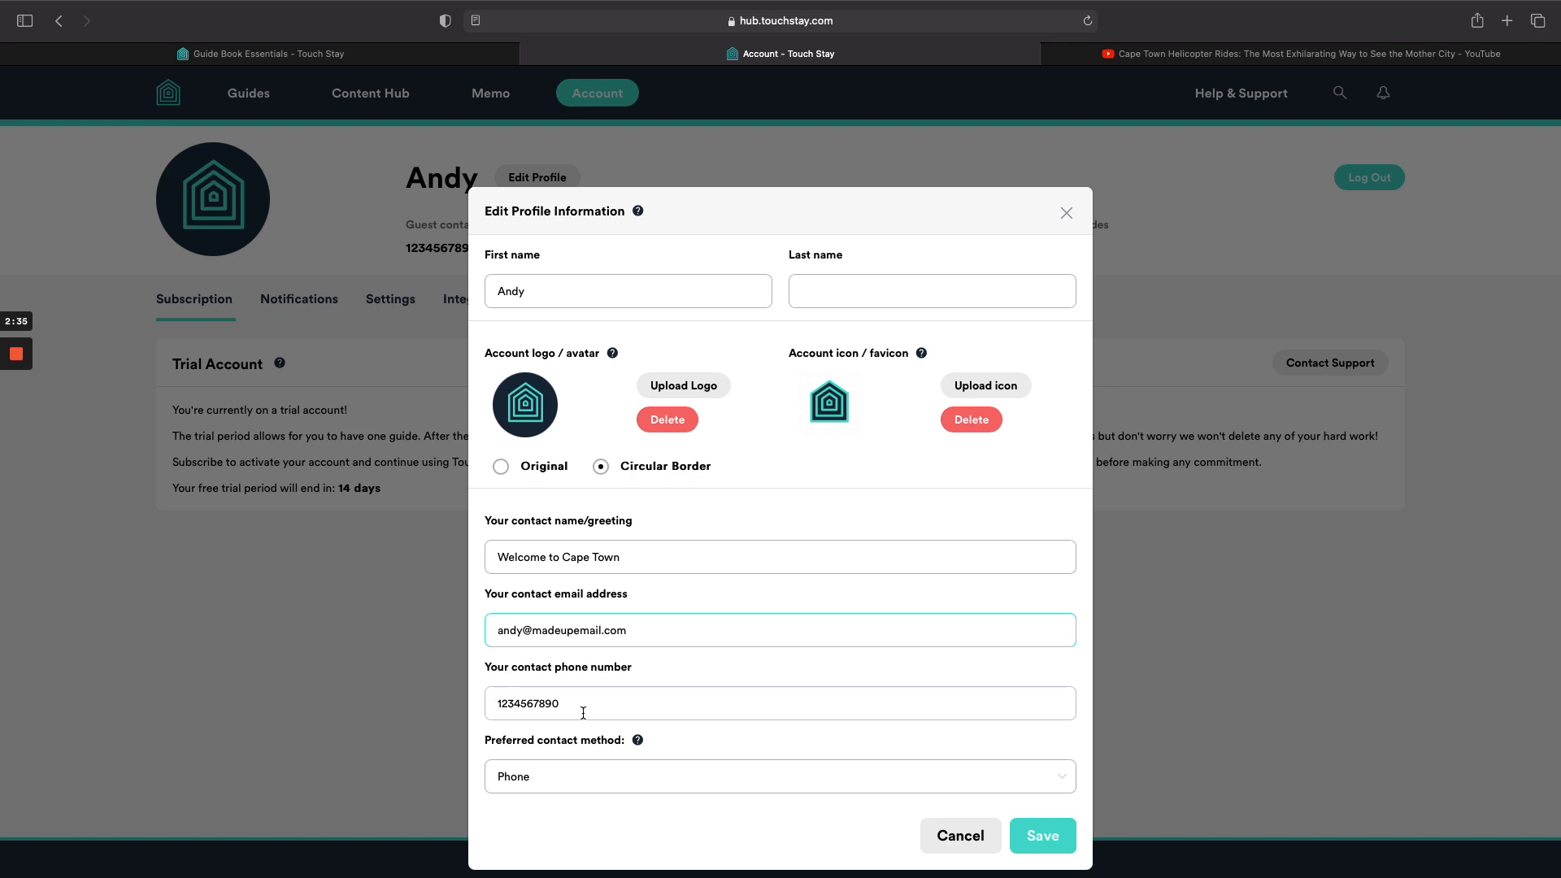
left_click(1048, 835)
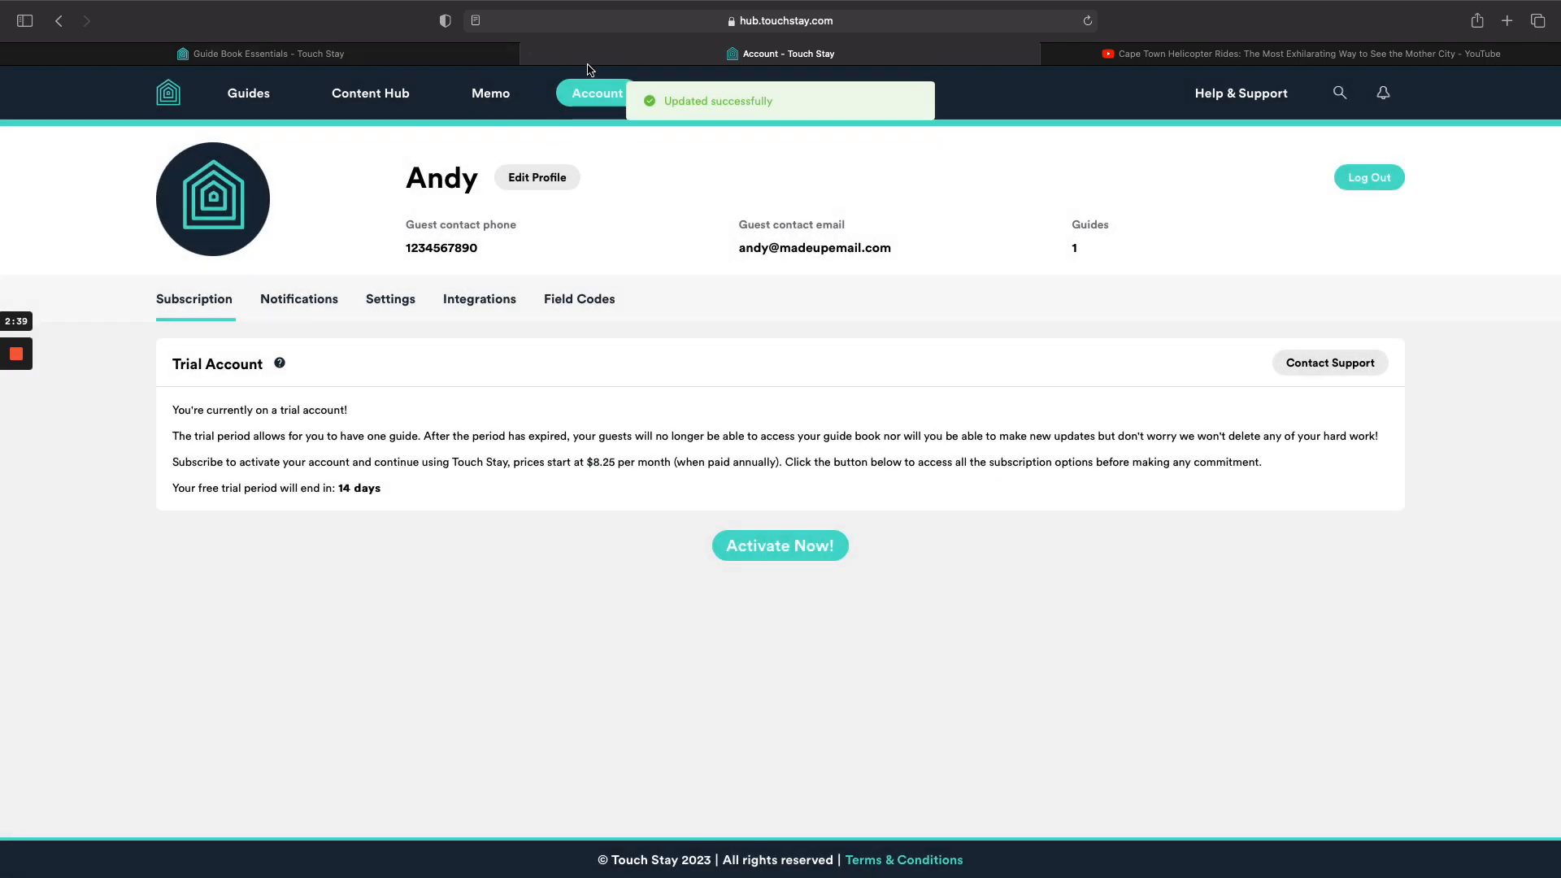
left_click(389, 55)
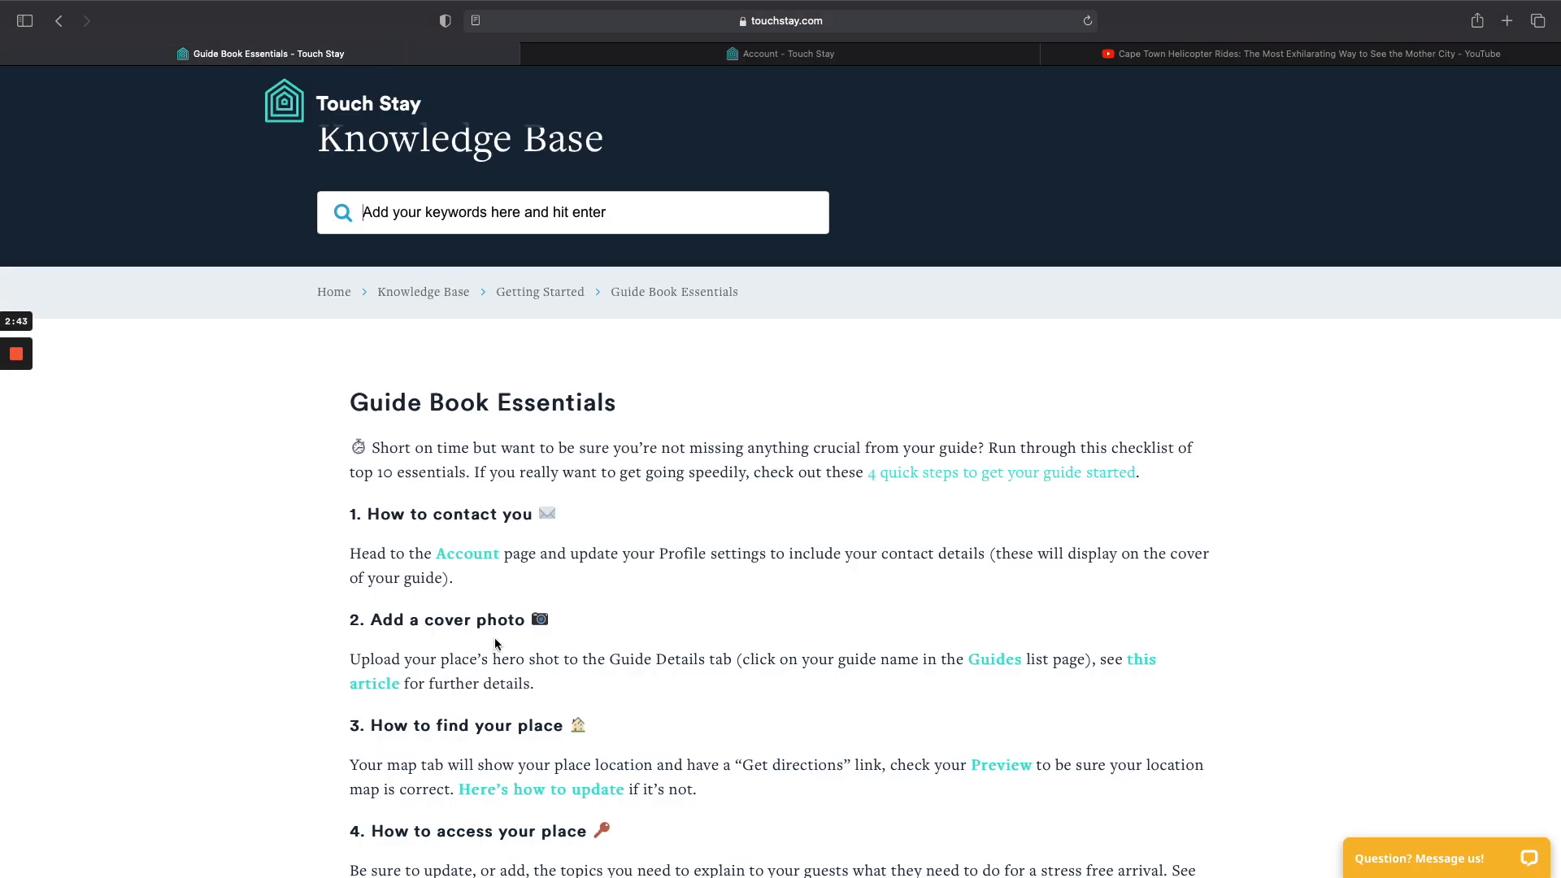
Preview Beach Boutique as guests see it, then open its guide details from All Guides.
left_click(766, 57)
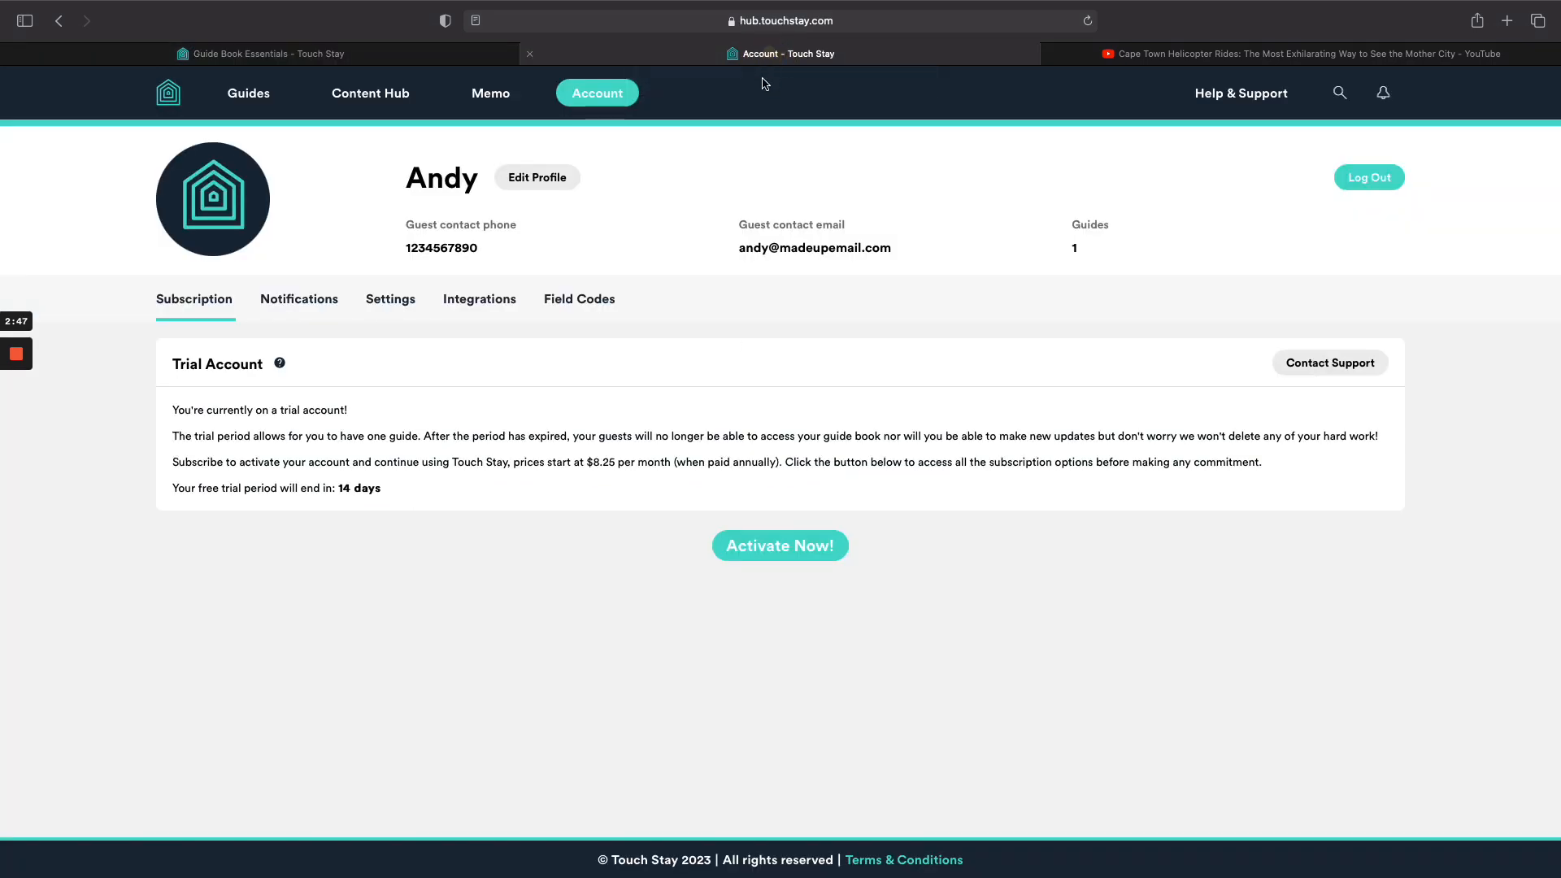
left_click(249, 95)
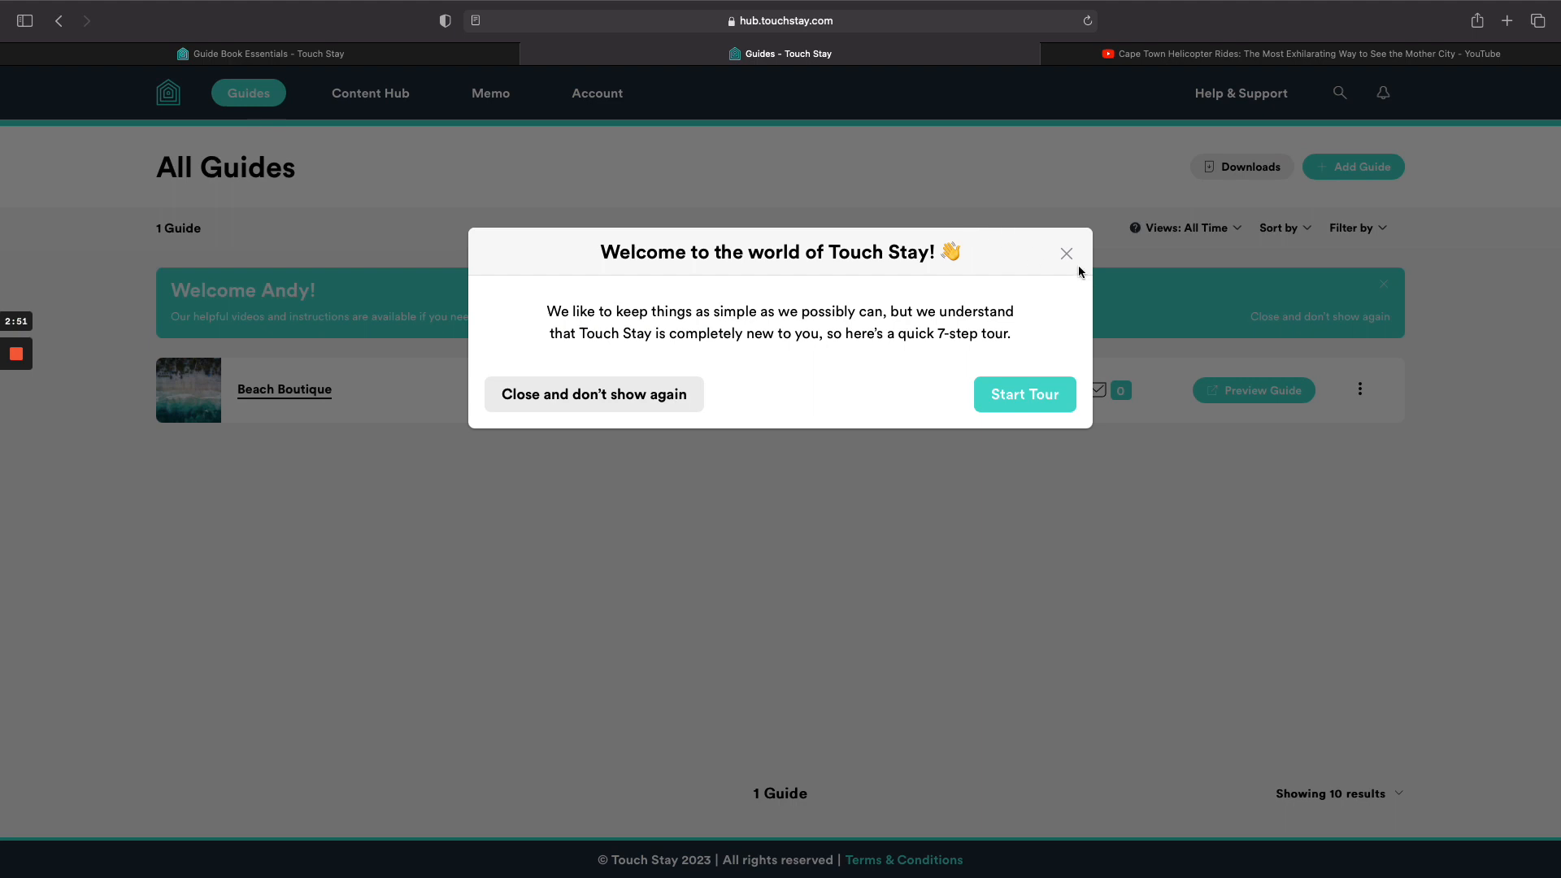
left_click(1066, 254)
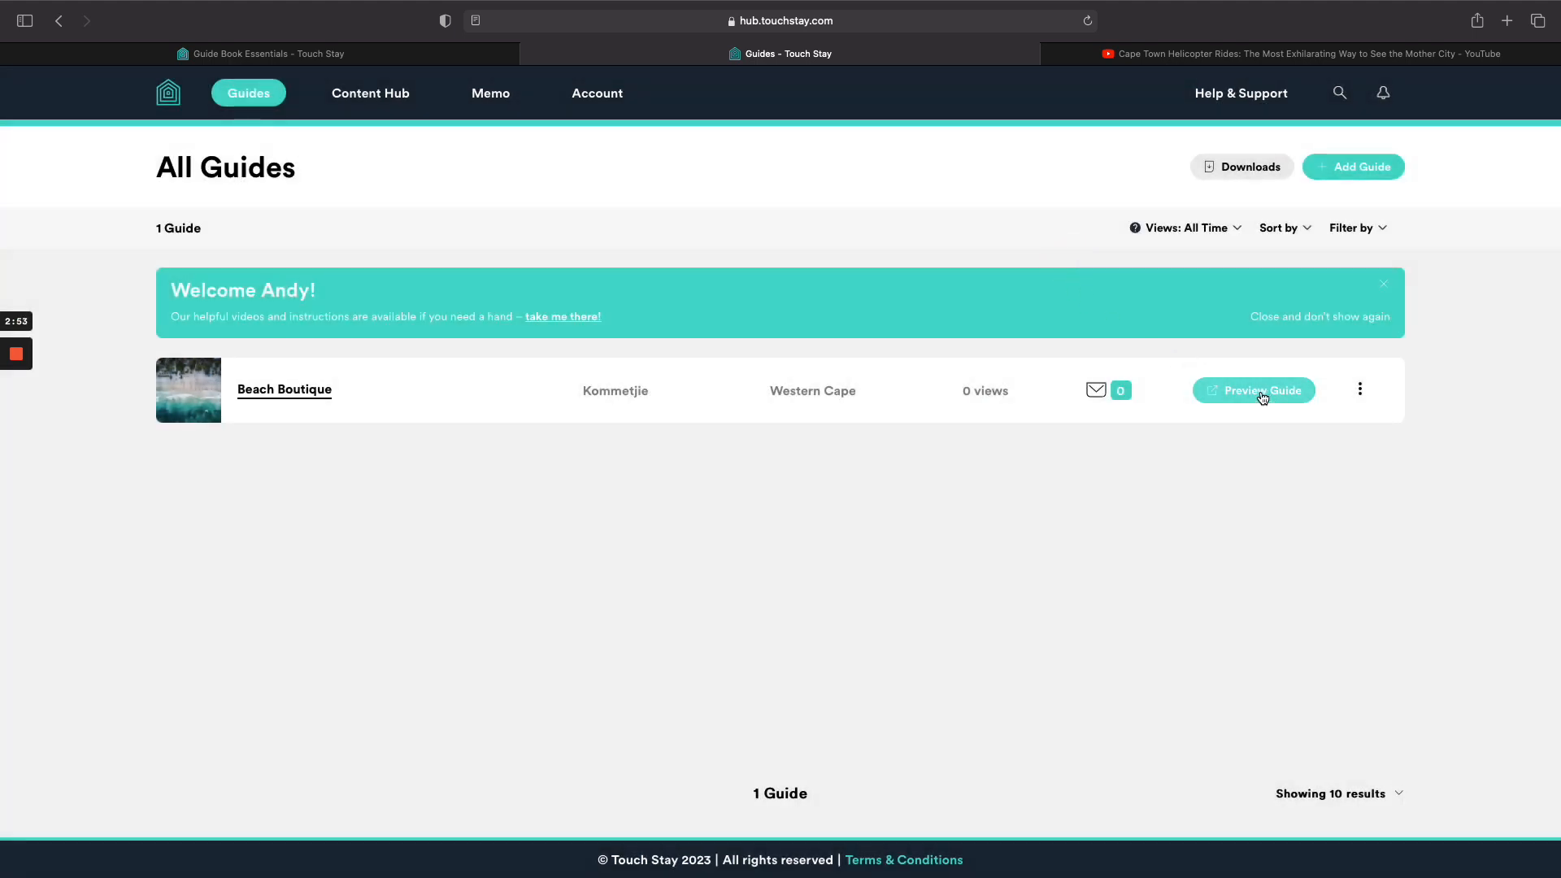
left_click(1262, 397)
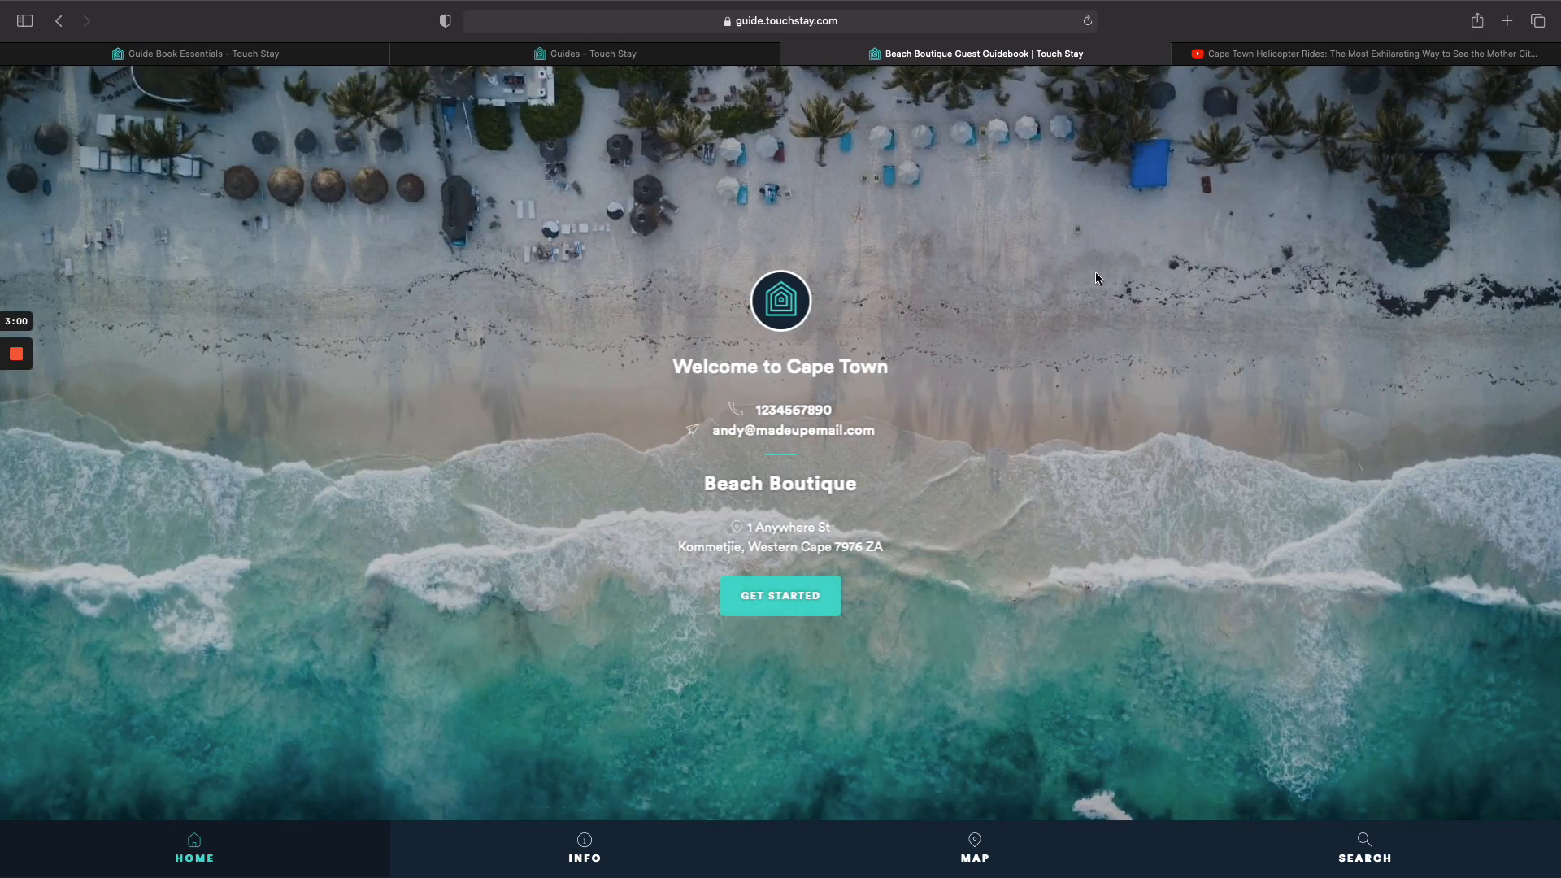
left_click(602, 53)
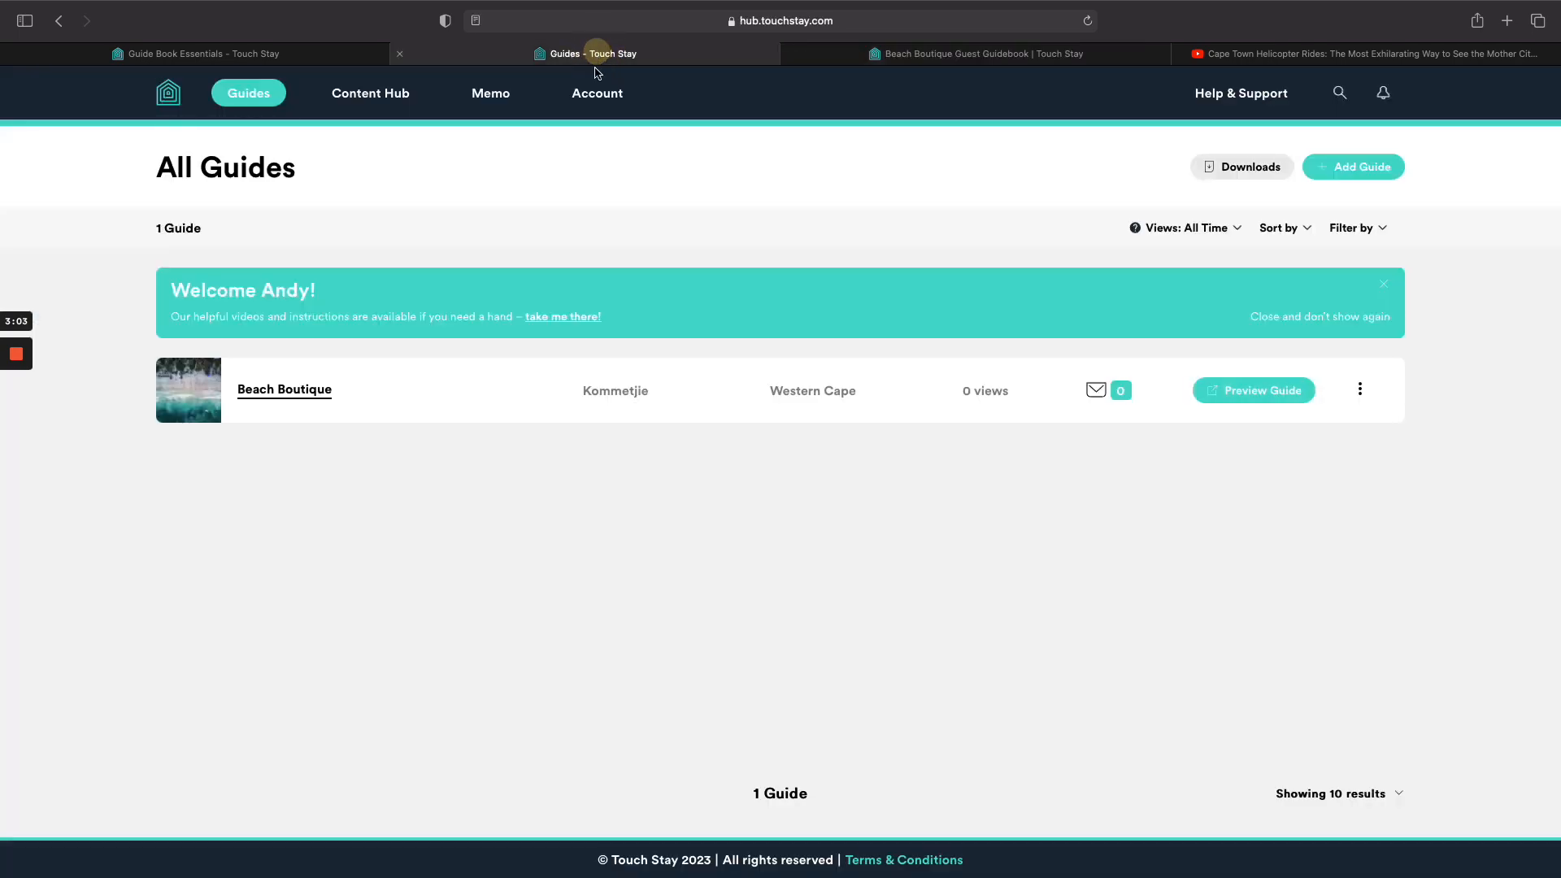
left_click(292, 396)
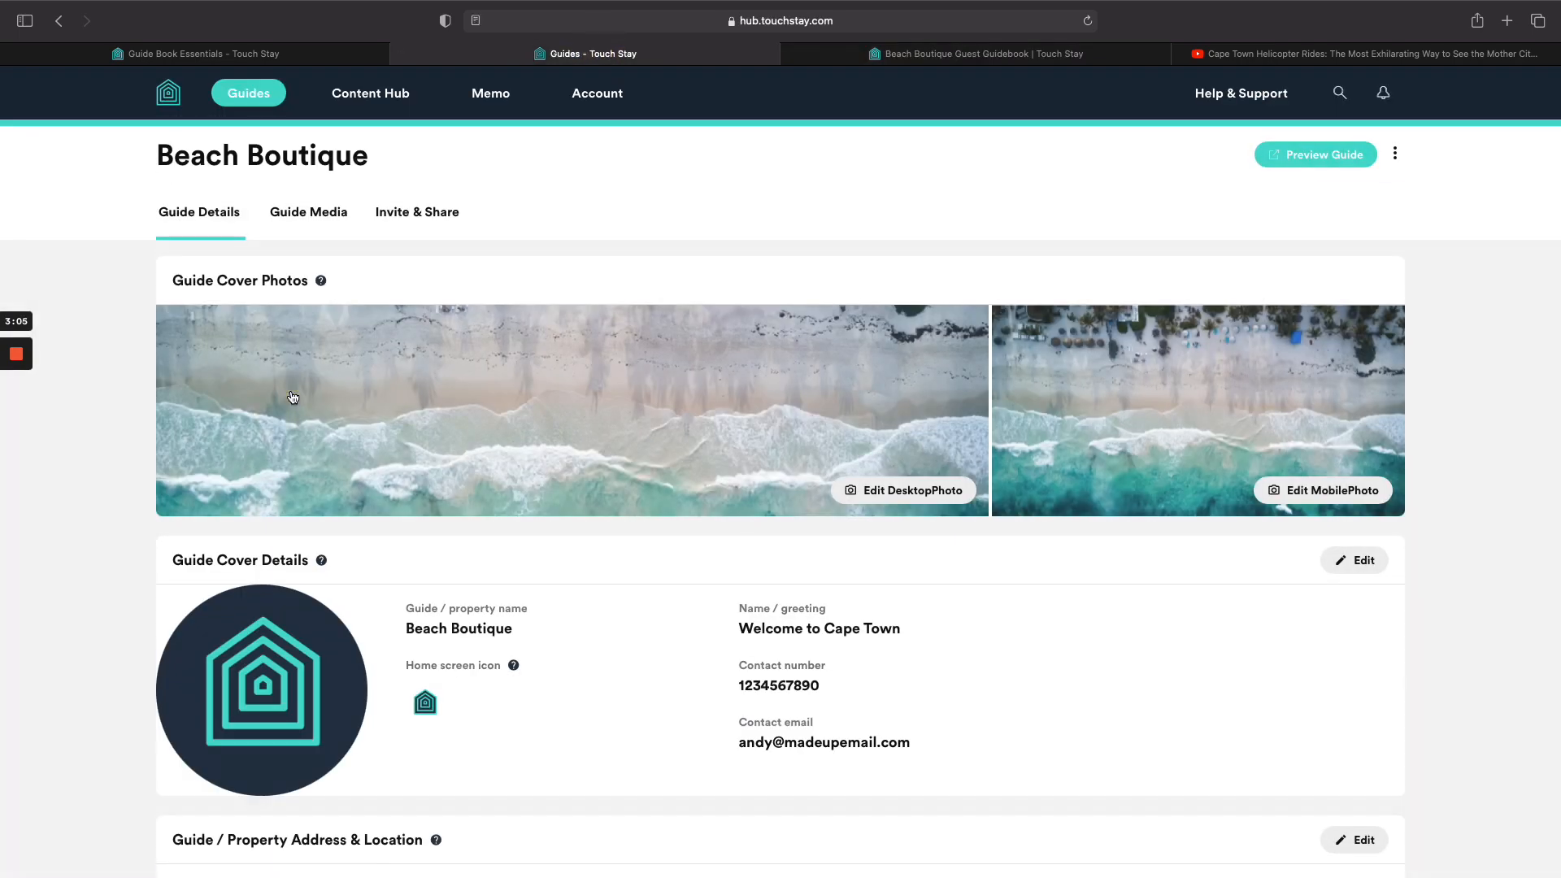
Upload the glamping tent photo from Downloads and save it as the desktop cover.
left_click(916, 496)
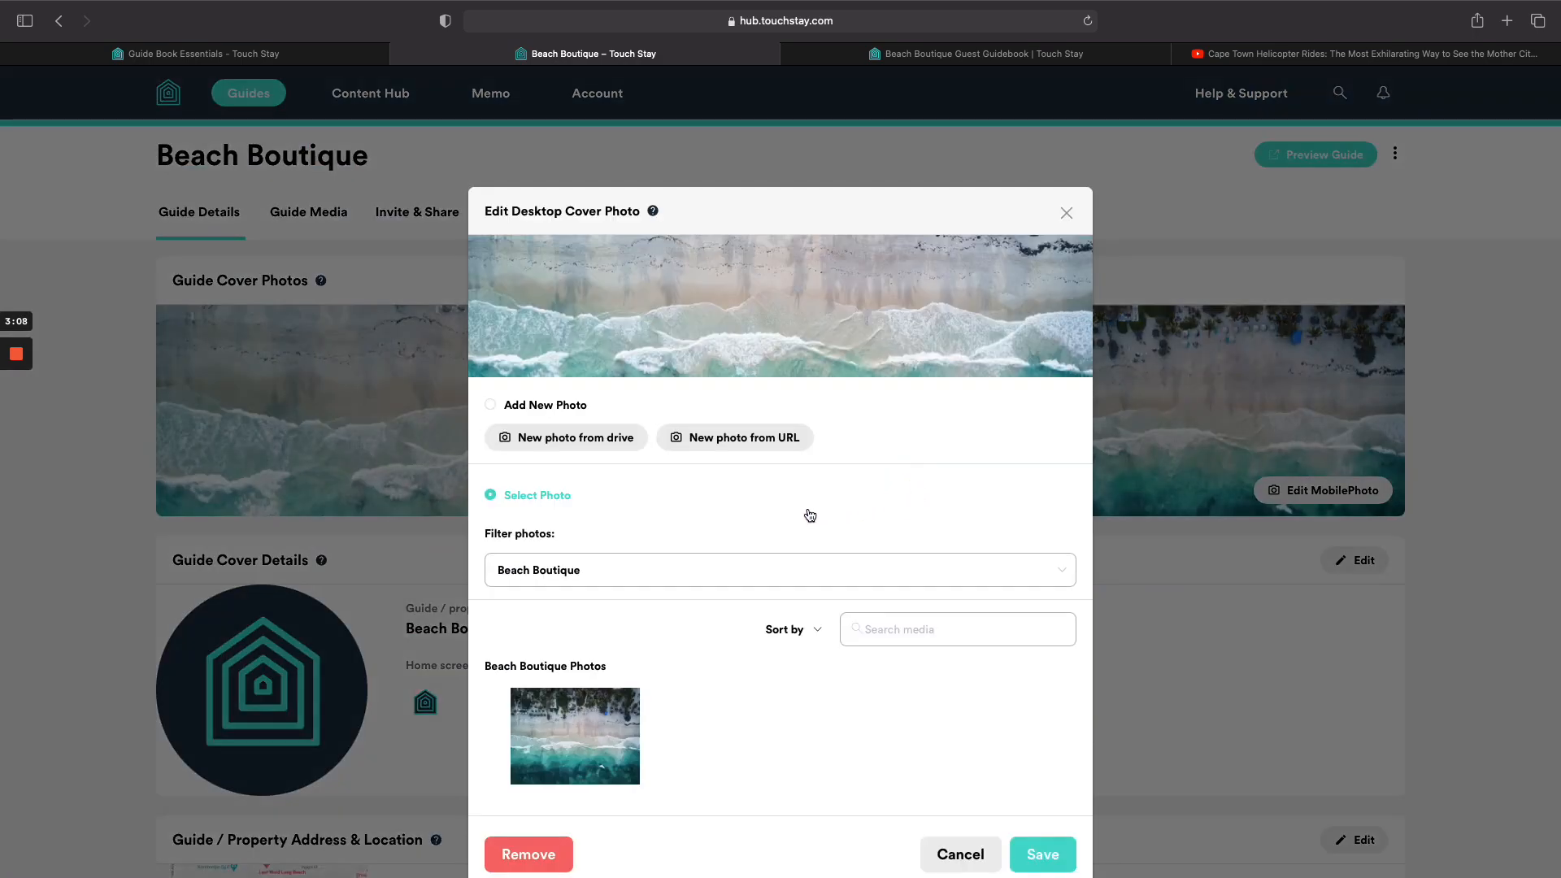
left_click(557, 444)
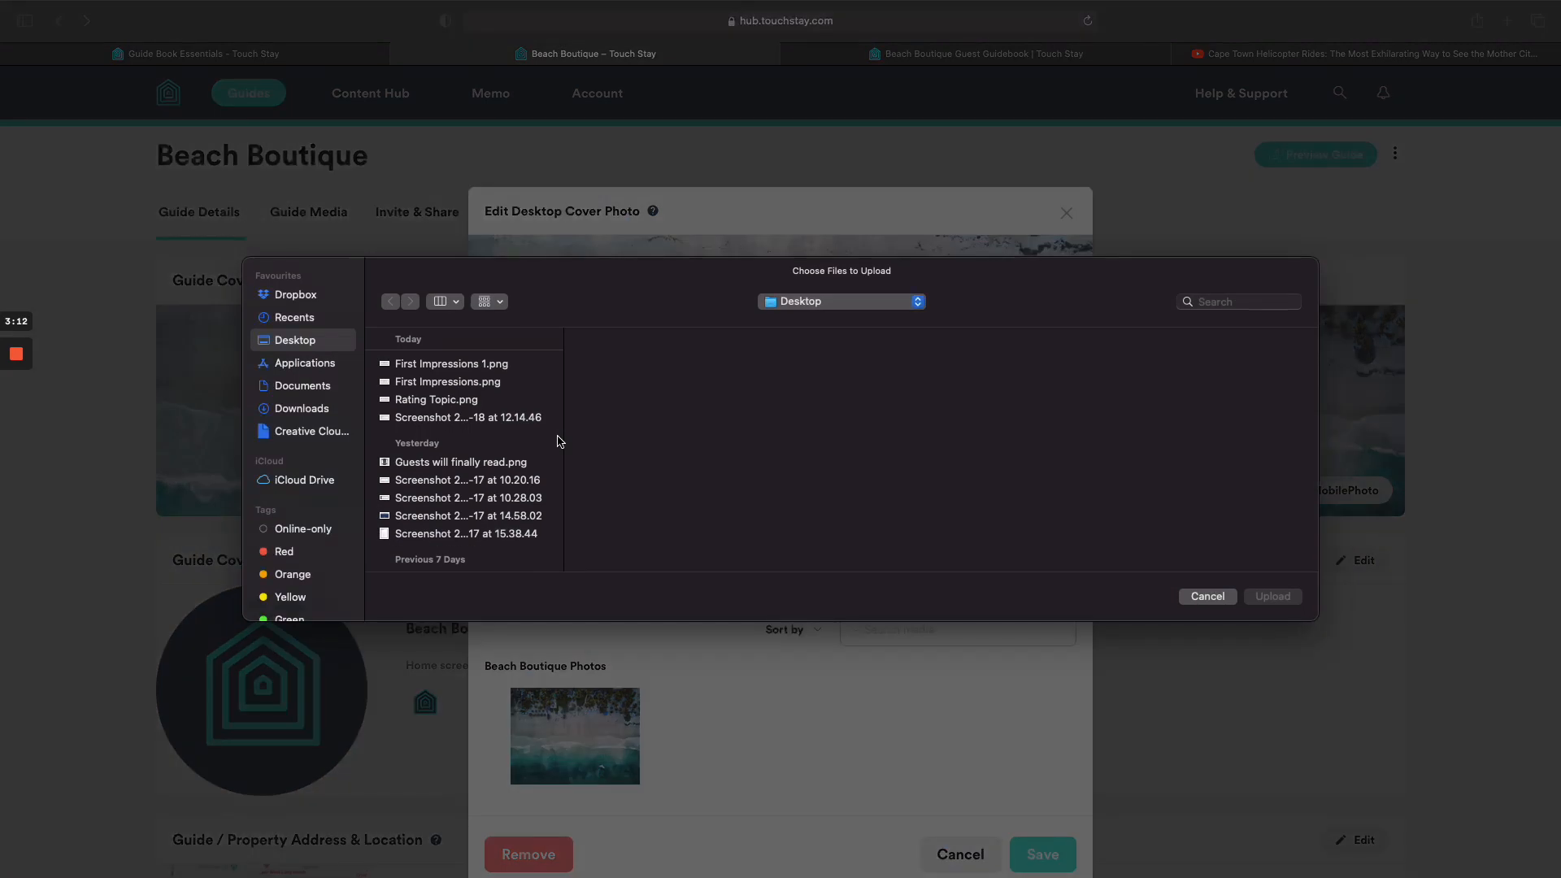
left_click(313, 407)
left_click(517, 365)
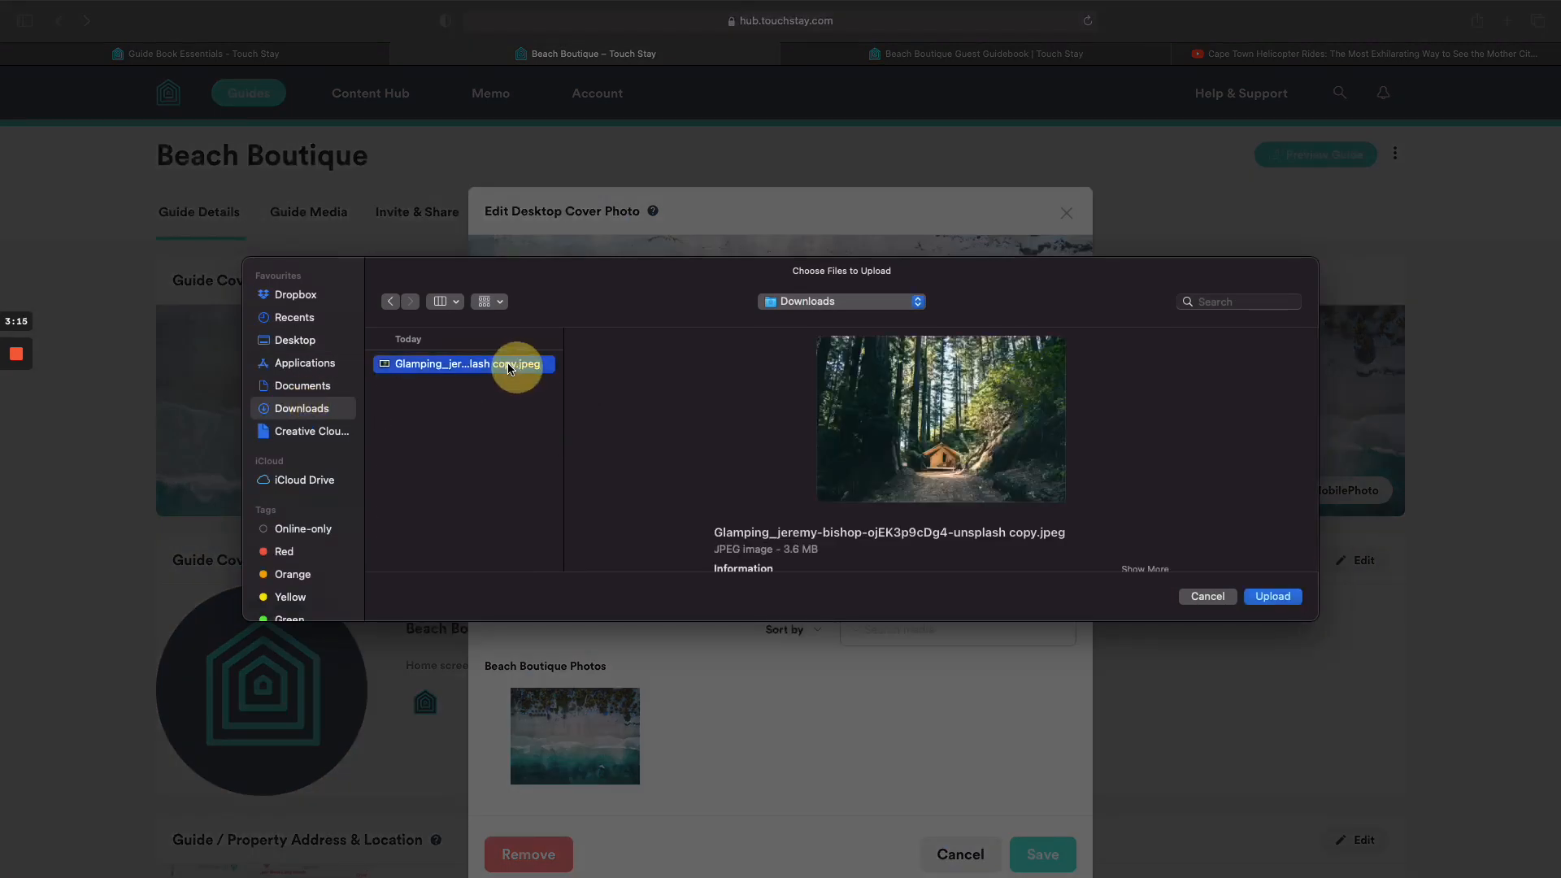
left_click(1269, 598)
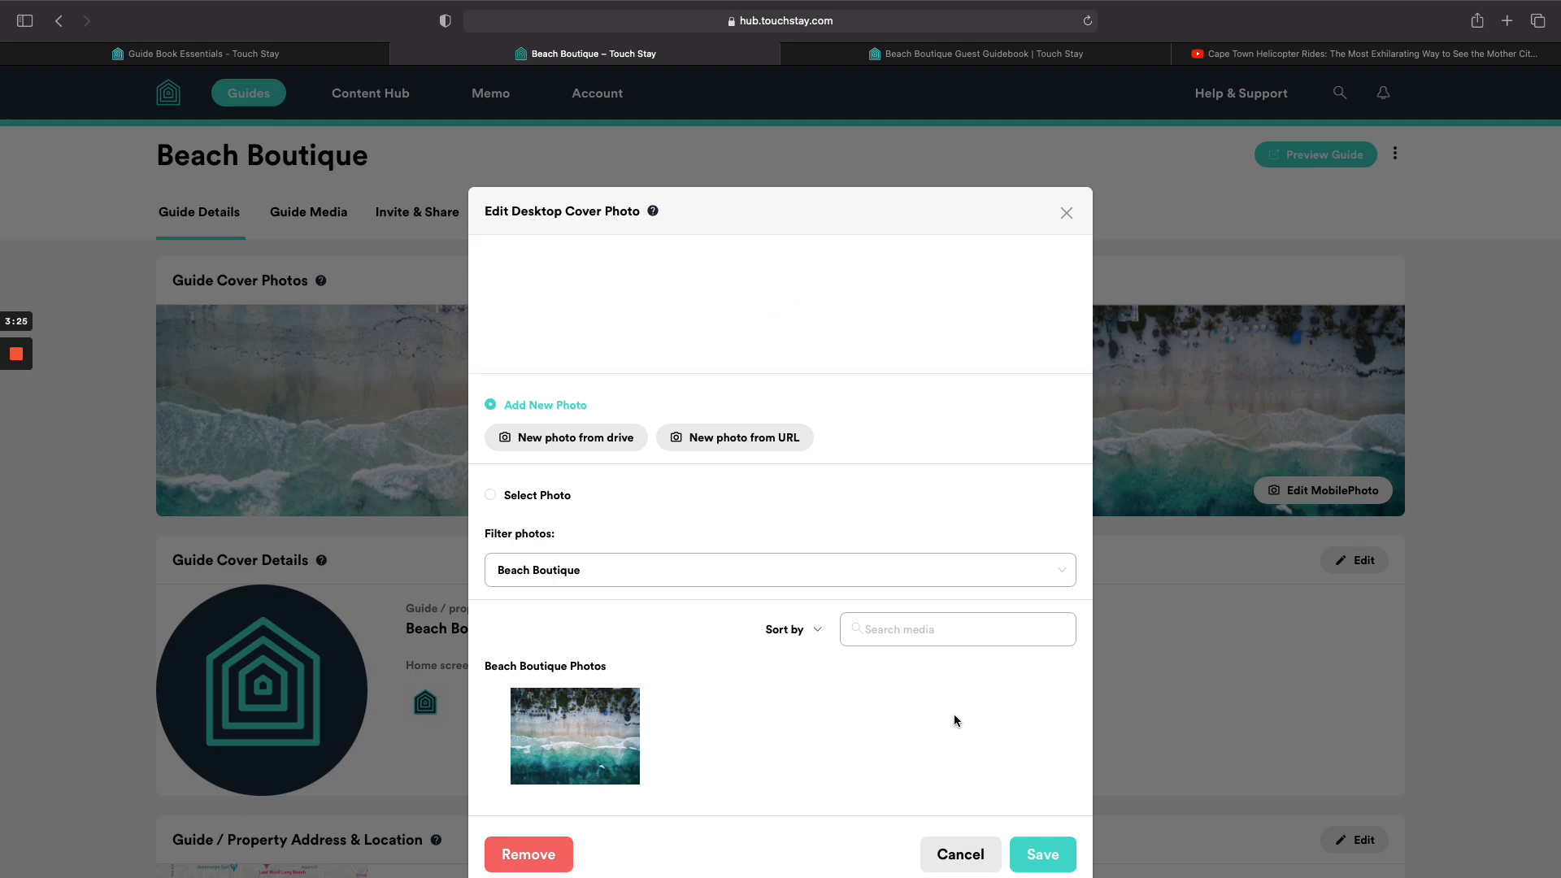
left_click(1036, 850)
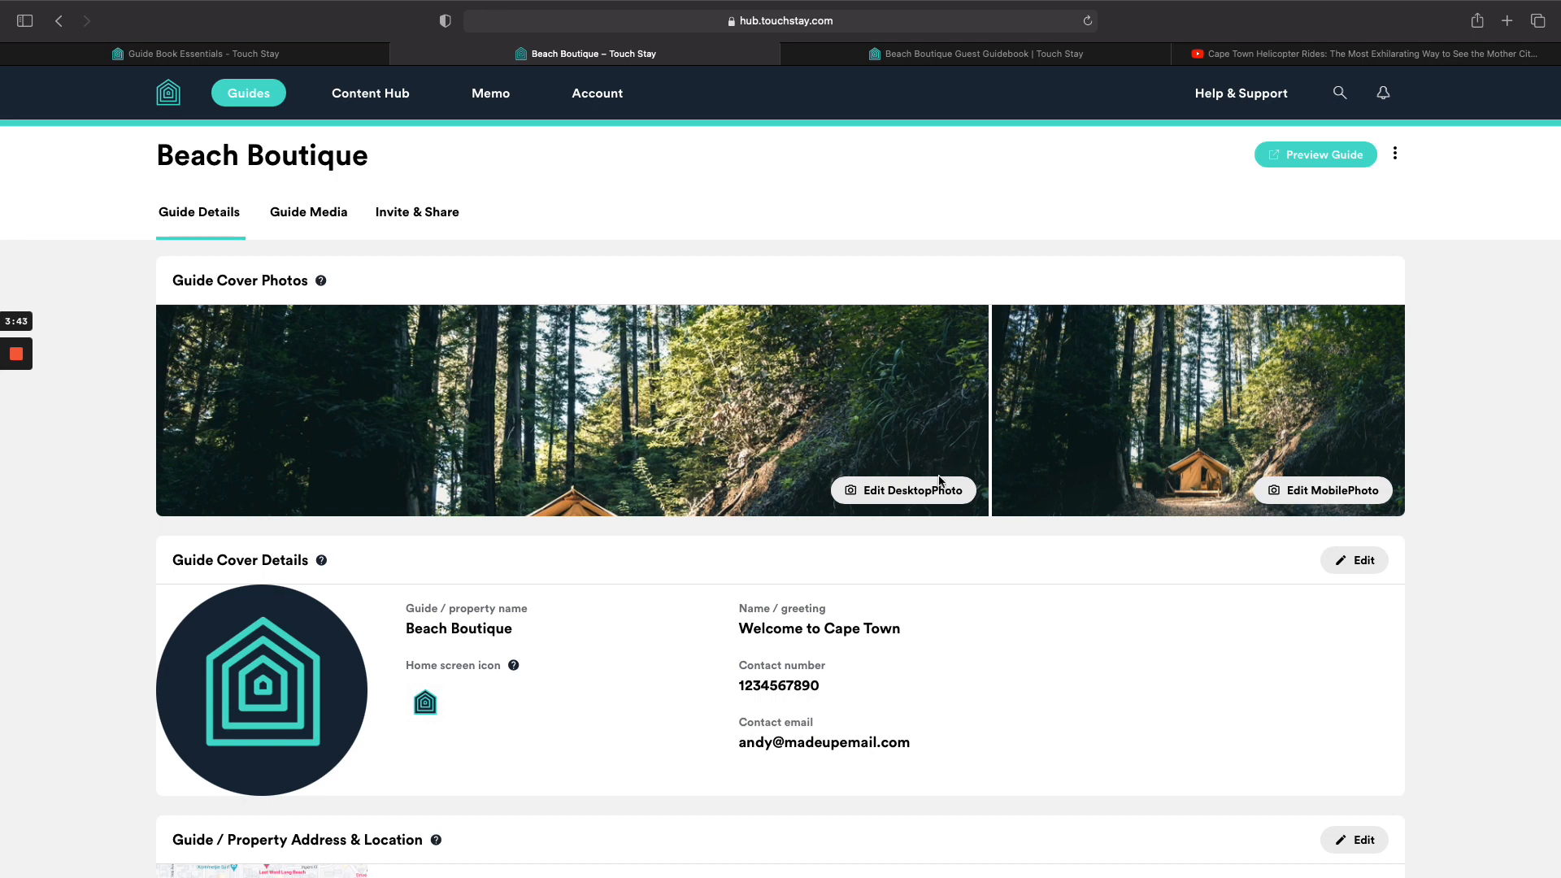
Check the new forest cover in the guest guidebook preview, then return to the guide settings.
left_click(1020, 54)
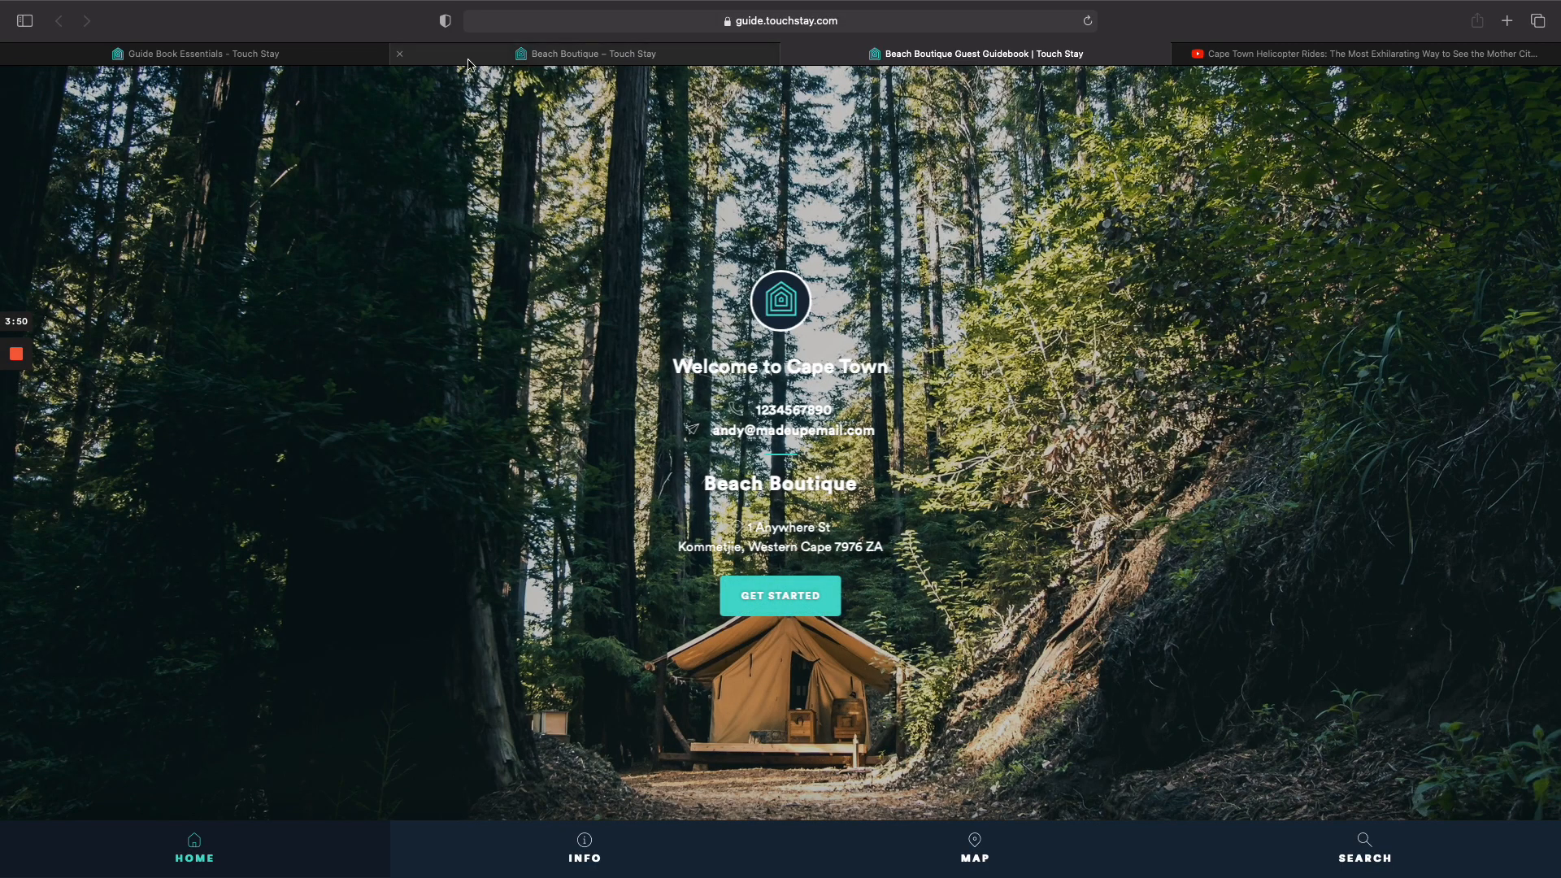
left_click(342, 53)
scroll(407, 661, "down", 3)
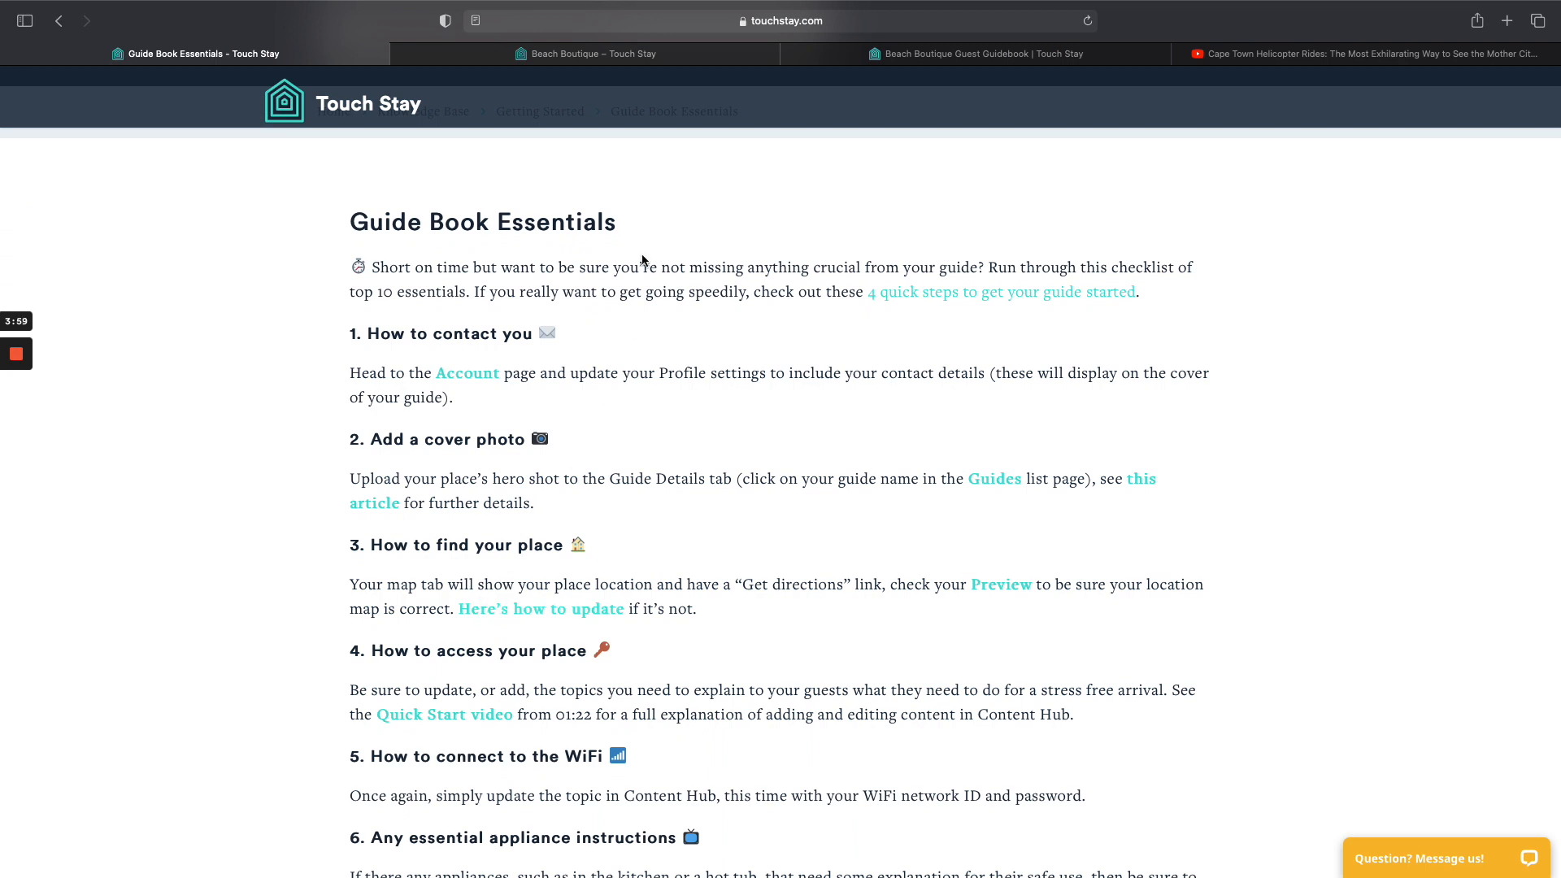
left_click(673, 63)
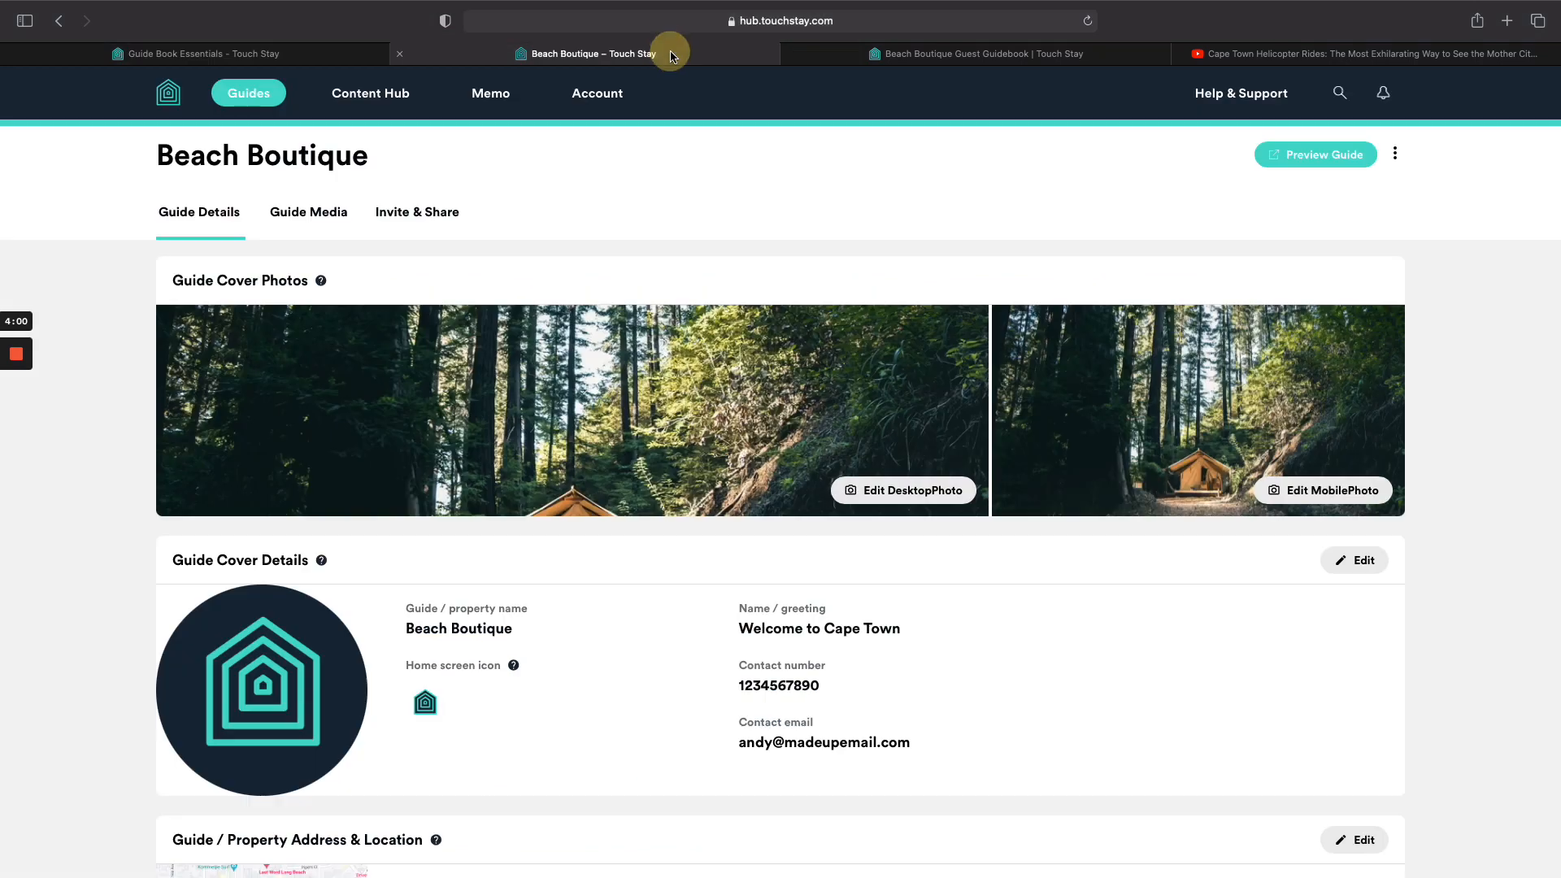
Open the Content Hub and expand Arrival Information and Before You Leave Home to inspect their subcategories.
left_click(397, 98)
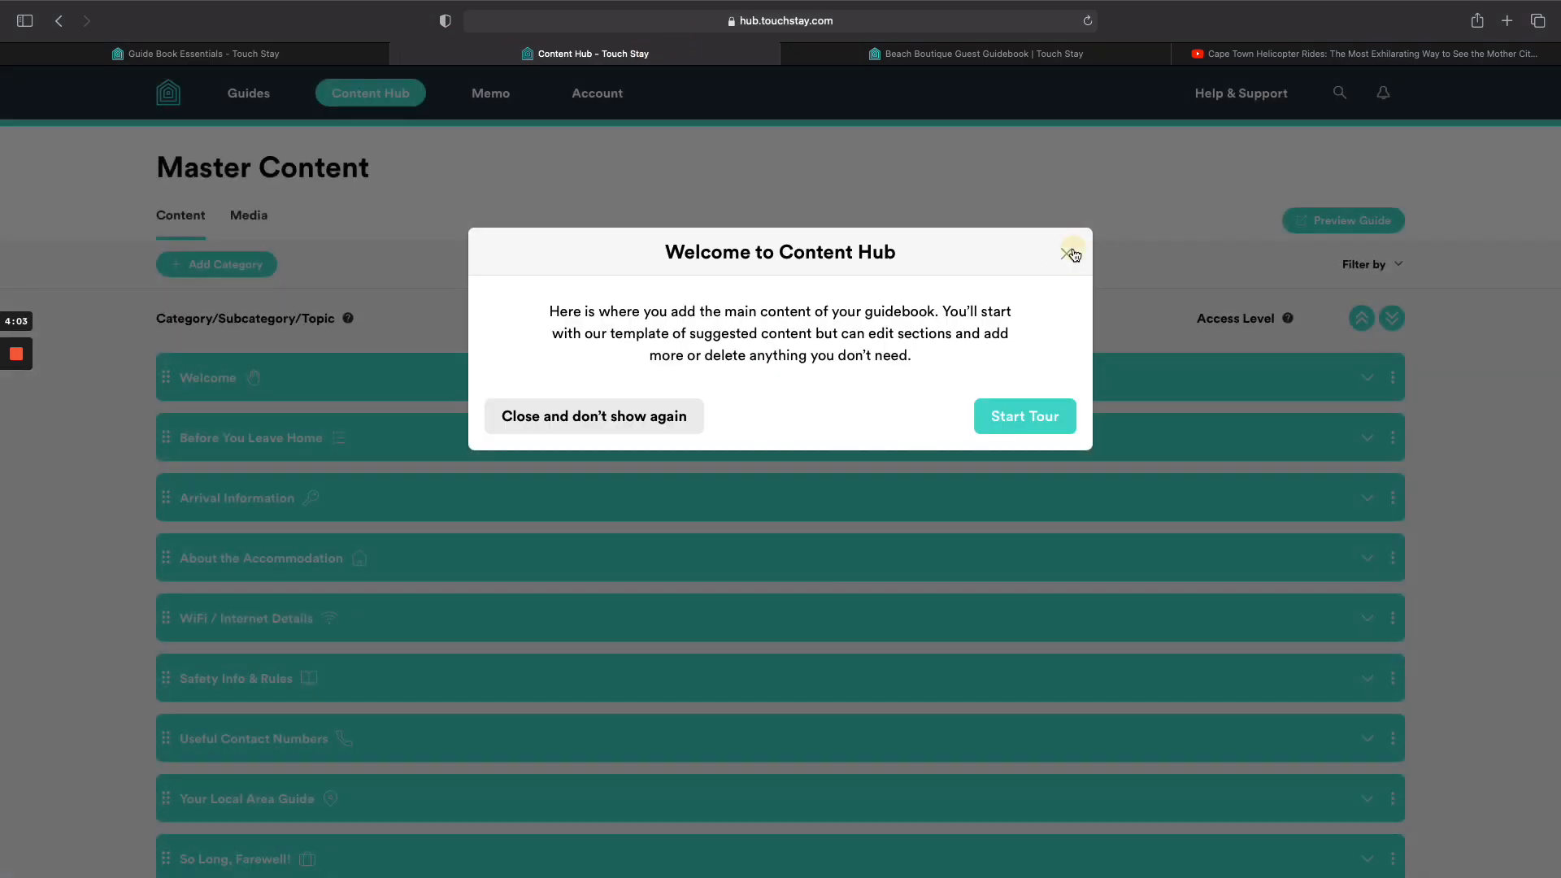
left_click(1068, 251)
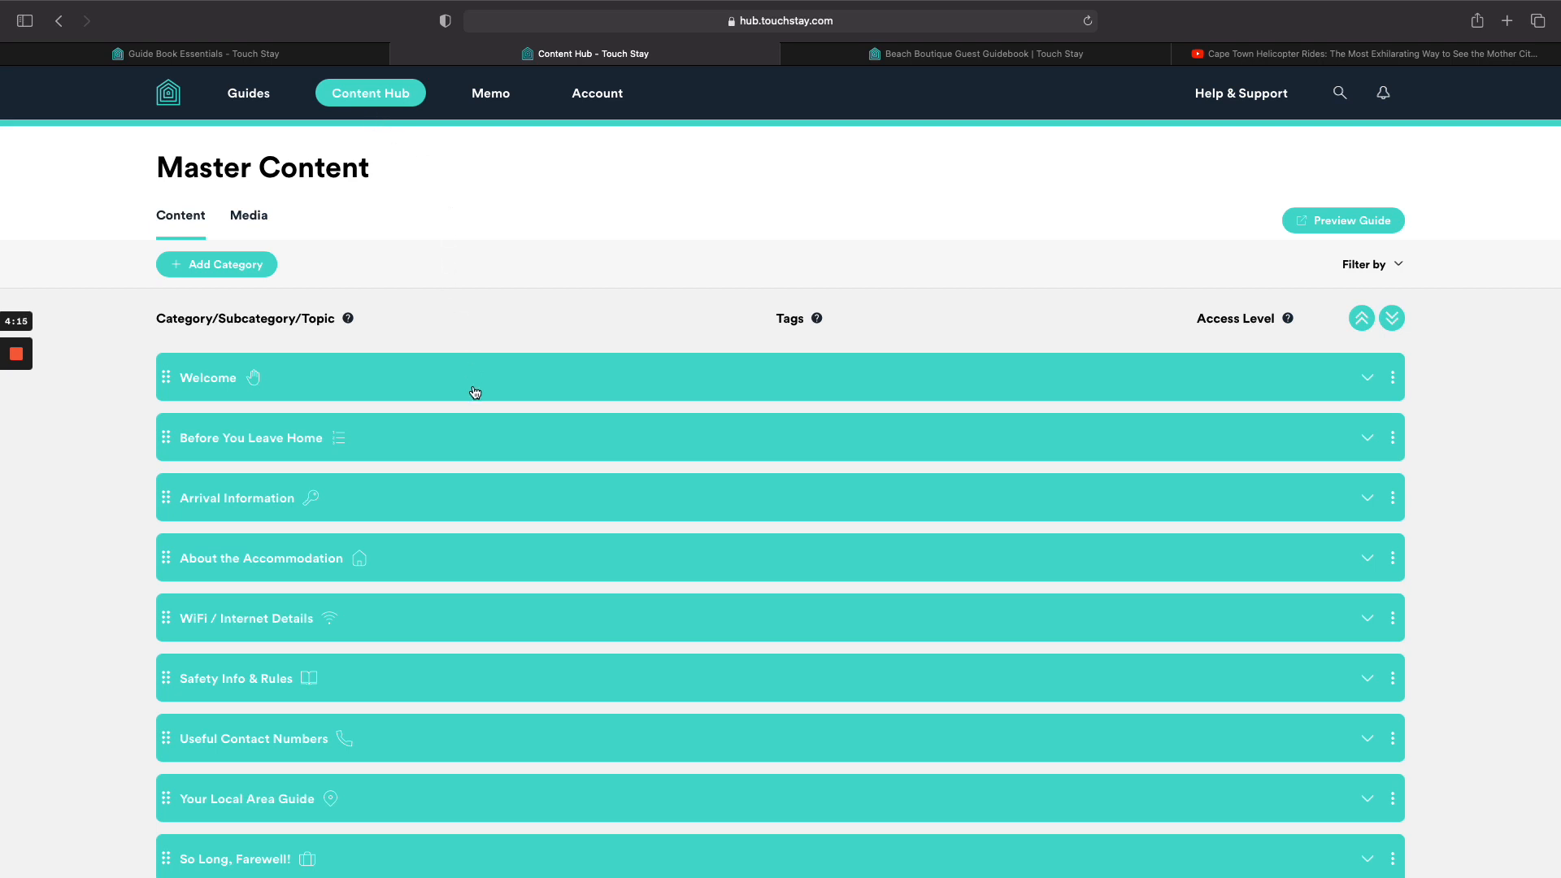
scroll(475, 393, "down", 3)
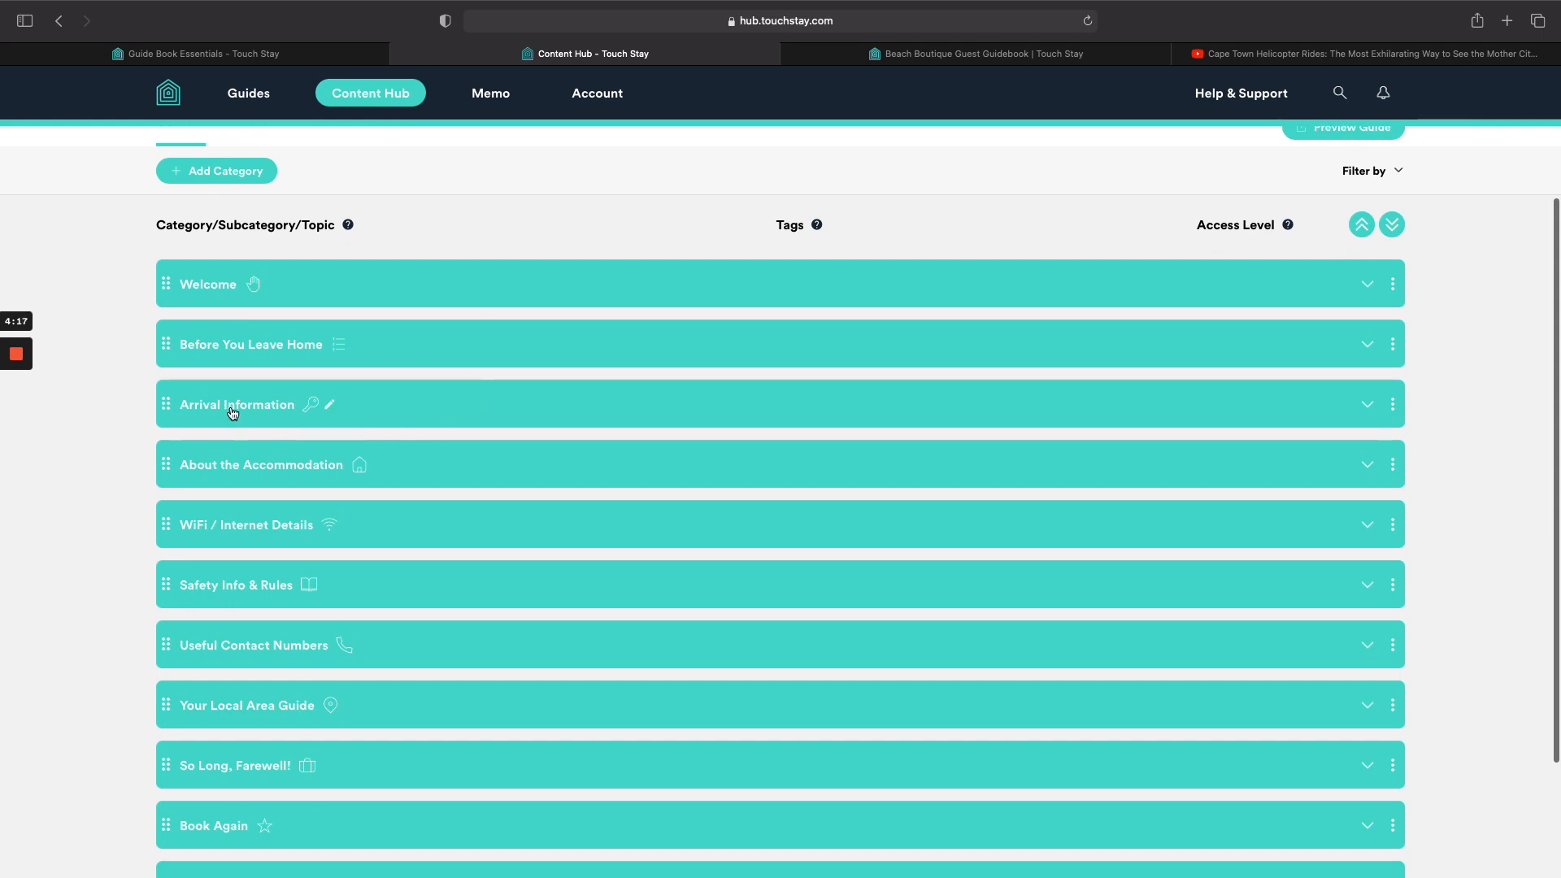
left_click(389, 413)
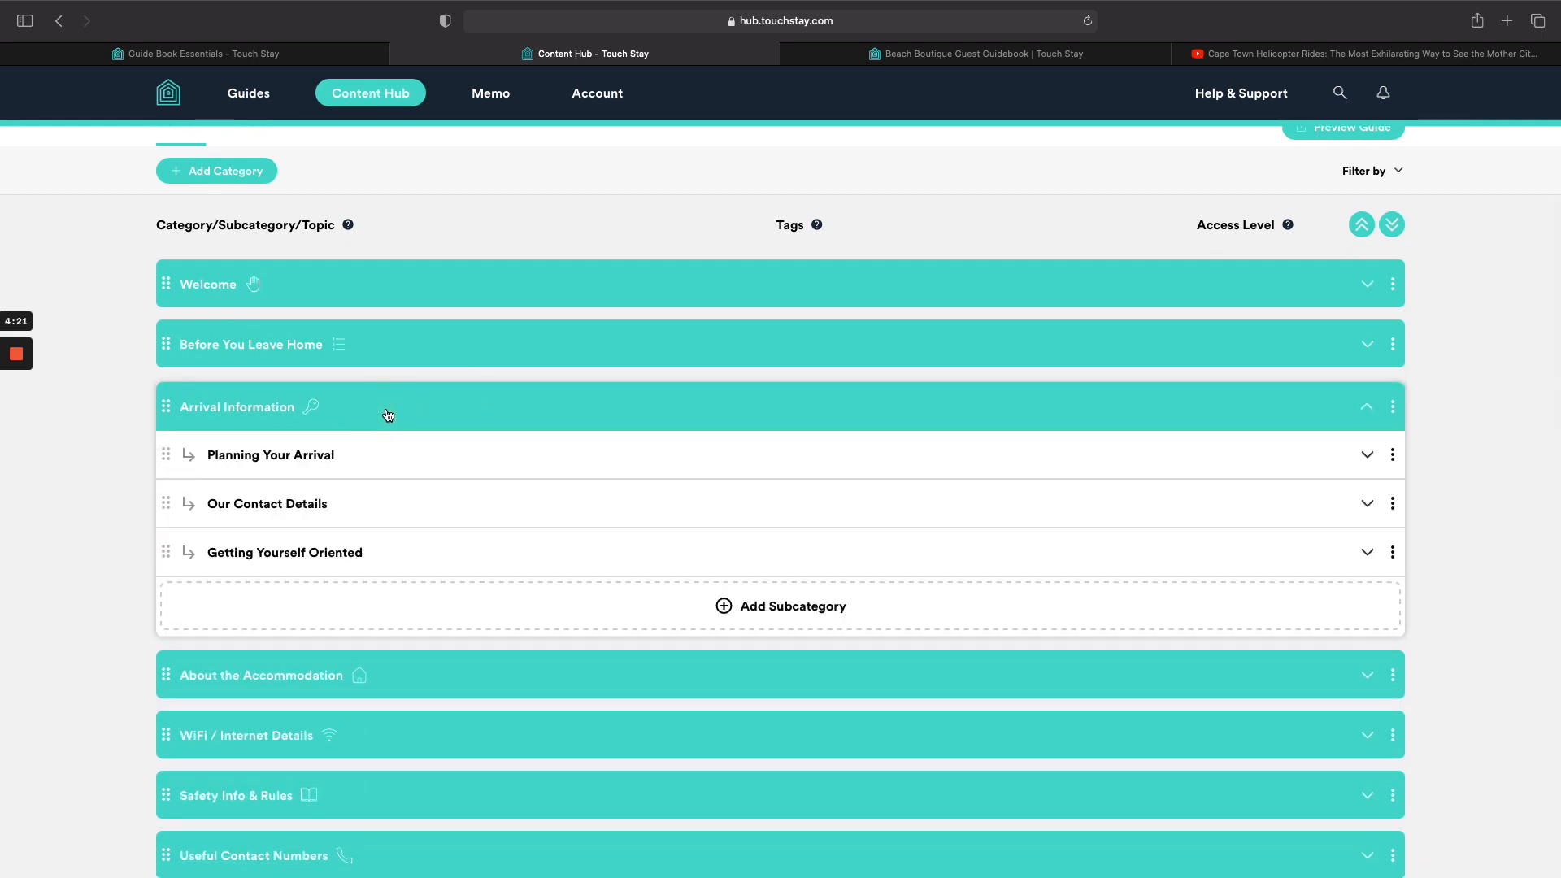
left_click(403, 462)
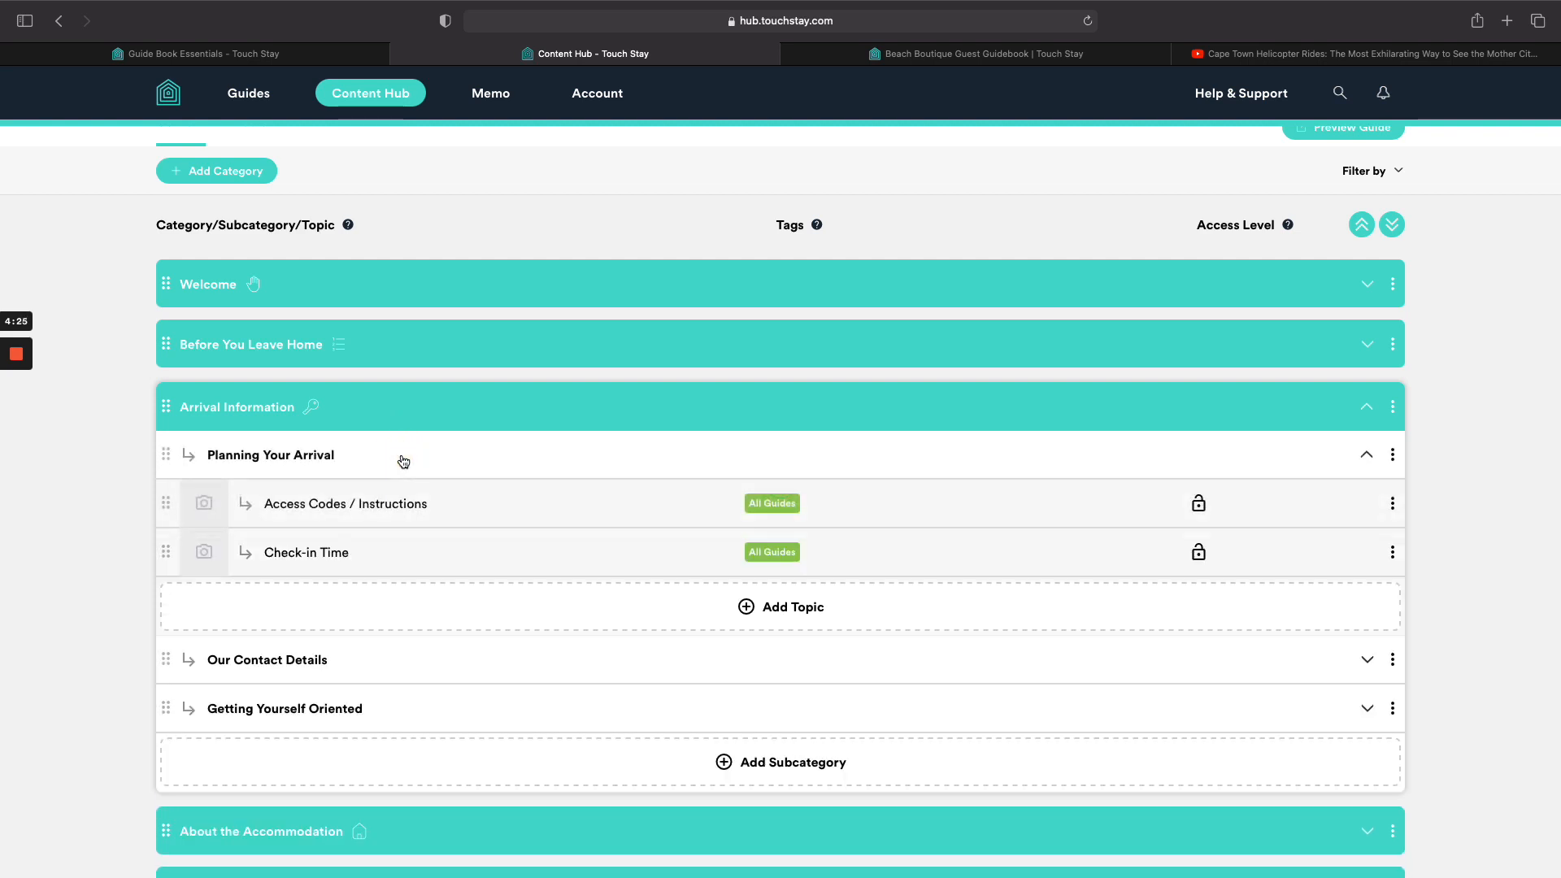
left_click(404, 462)
left_click(403, 412)
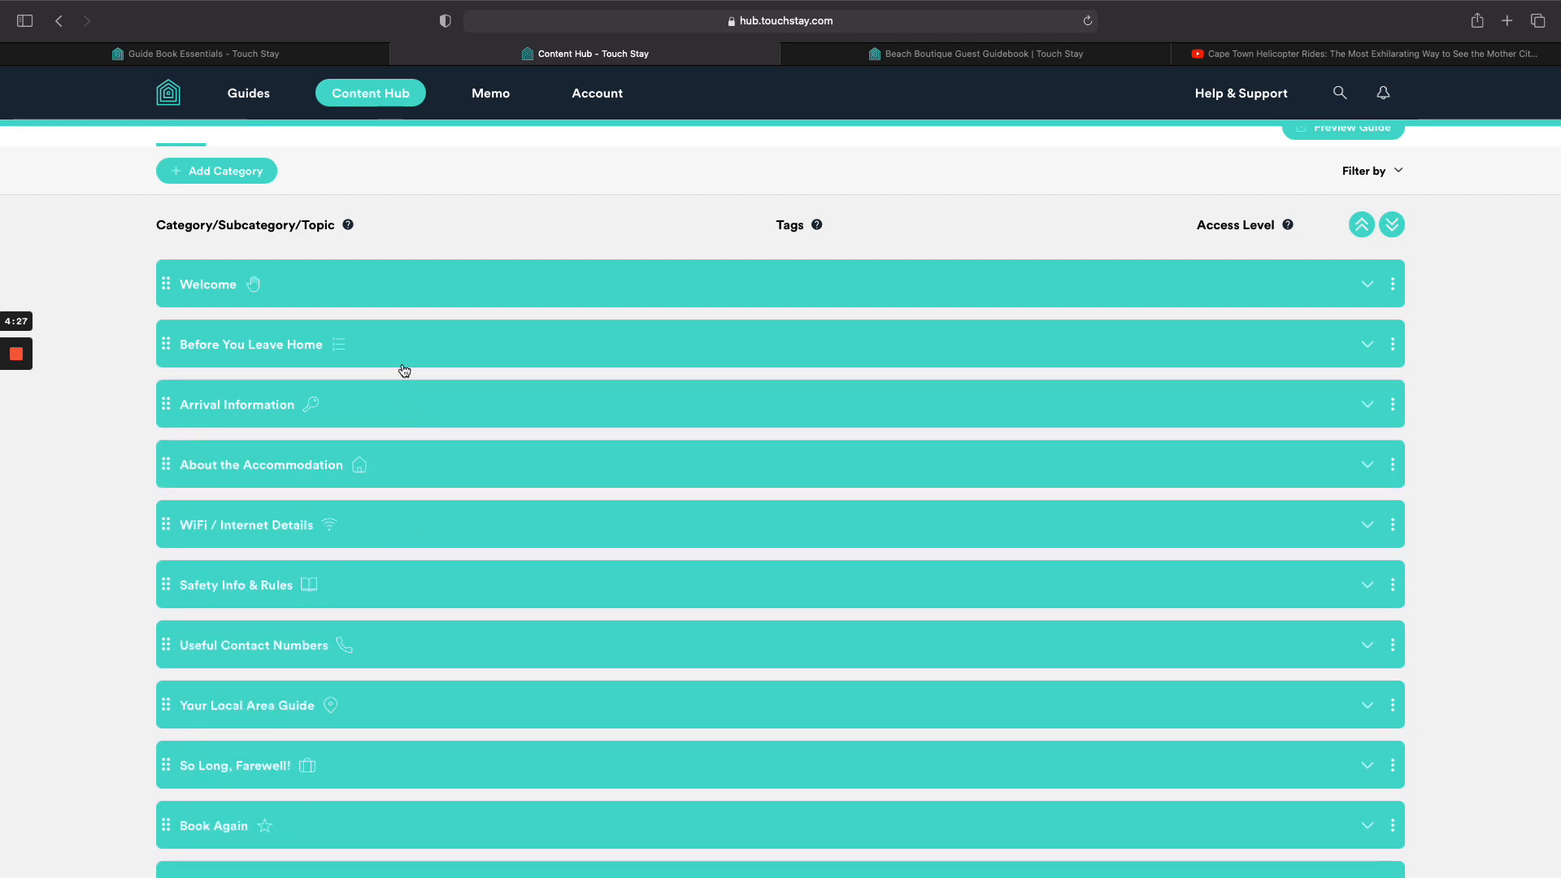
left_click(404, 348)
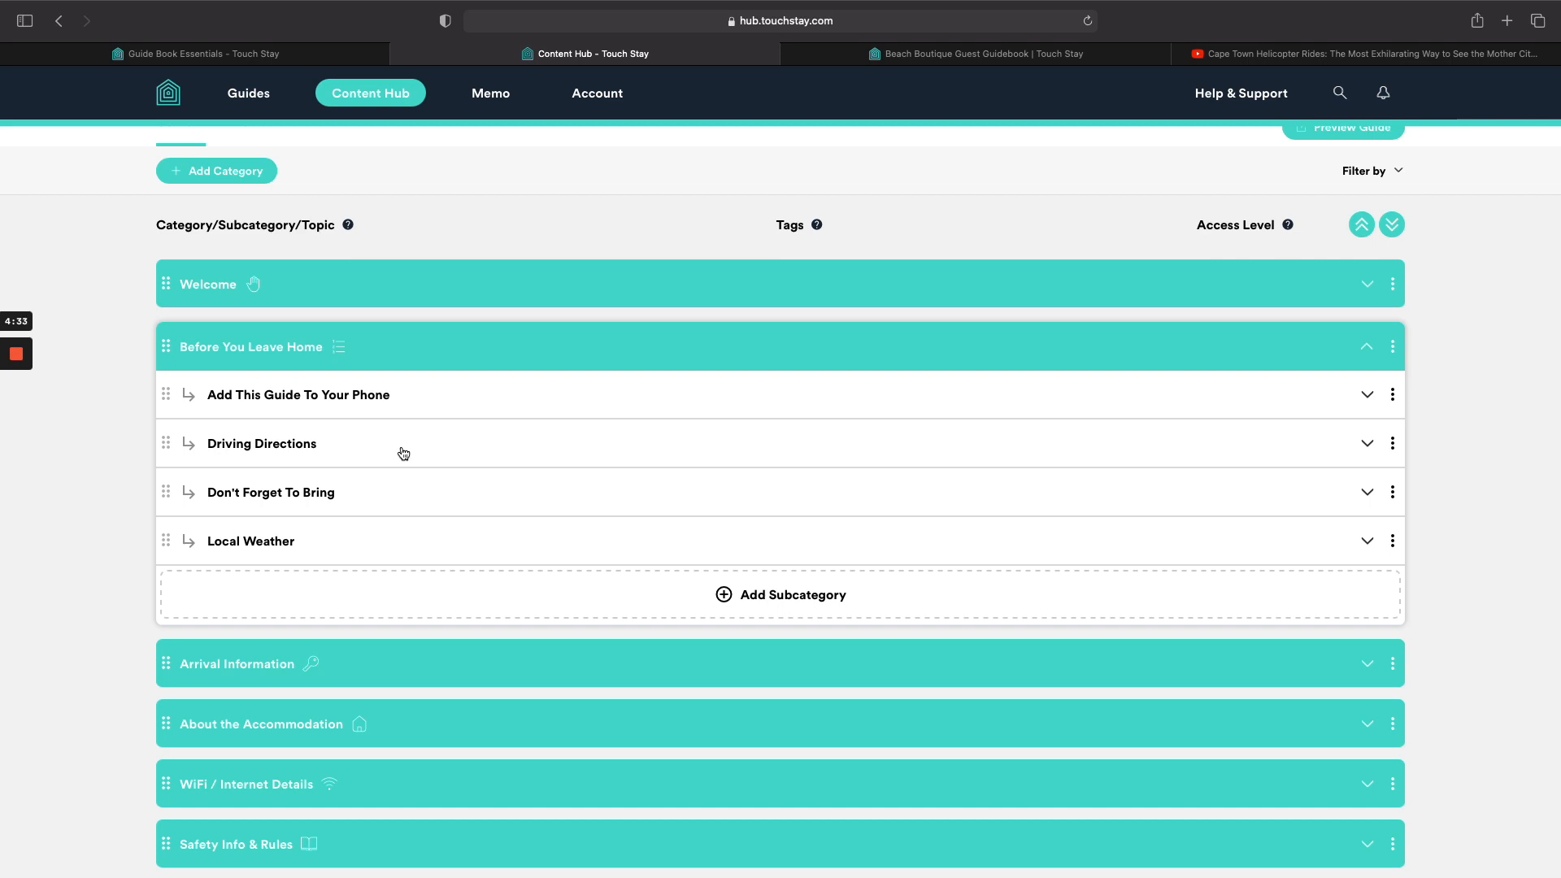
Drag Driving Directions into Arrival Information and expand it to show its topic.
left_click(408, 670)
scroll(405, 667, "down", 3)
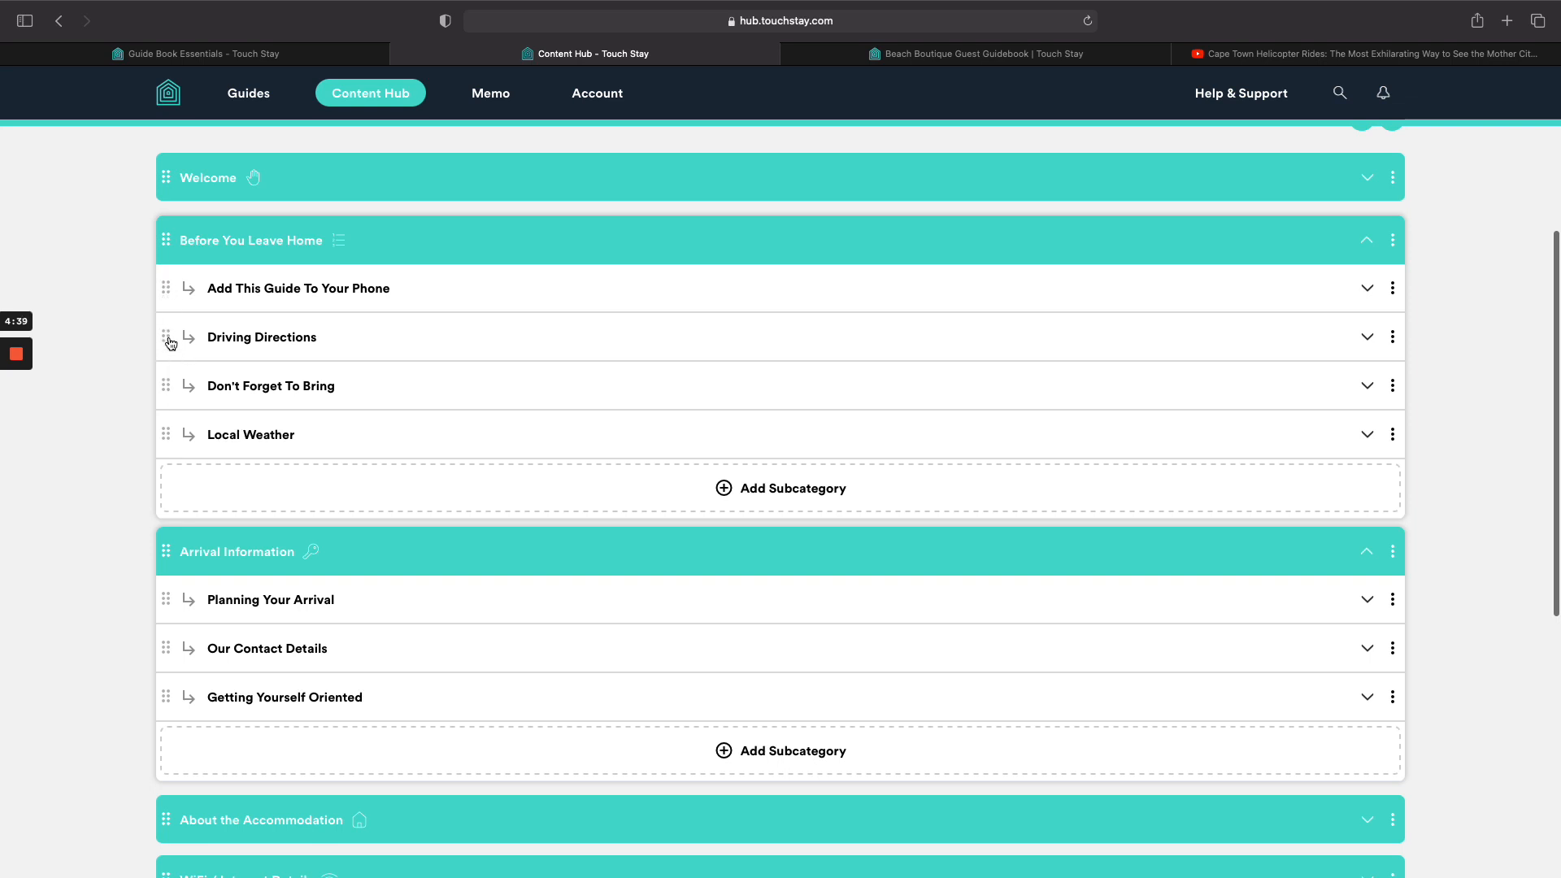
left_click_drag(167, 337, 179, 618)
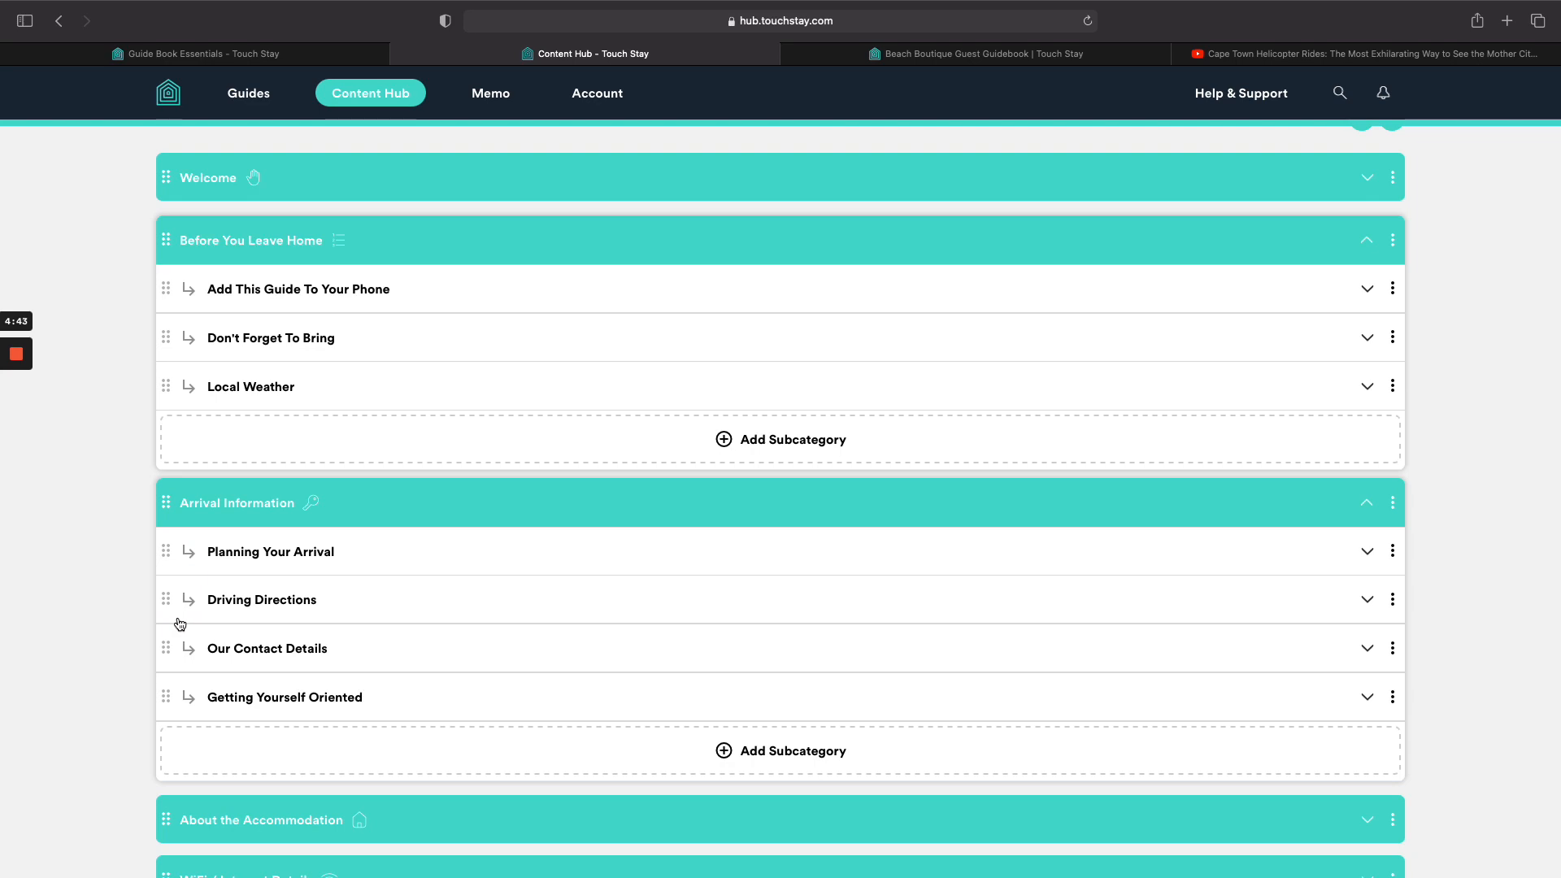
left_click(517, 603)
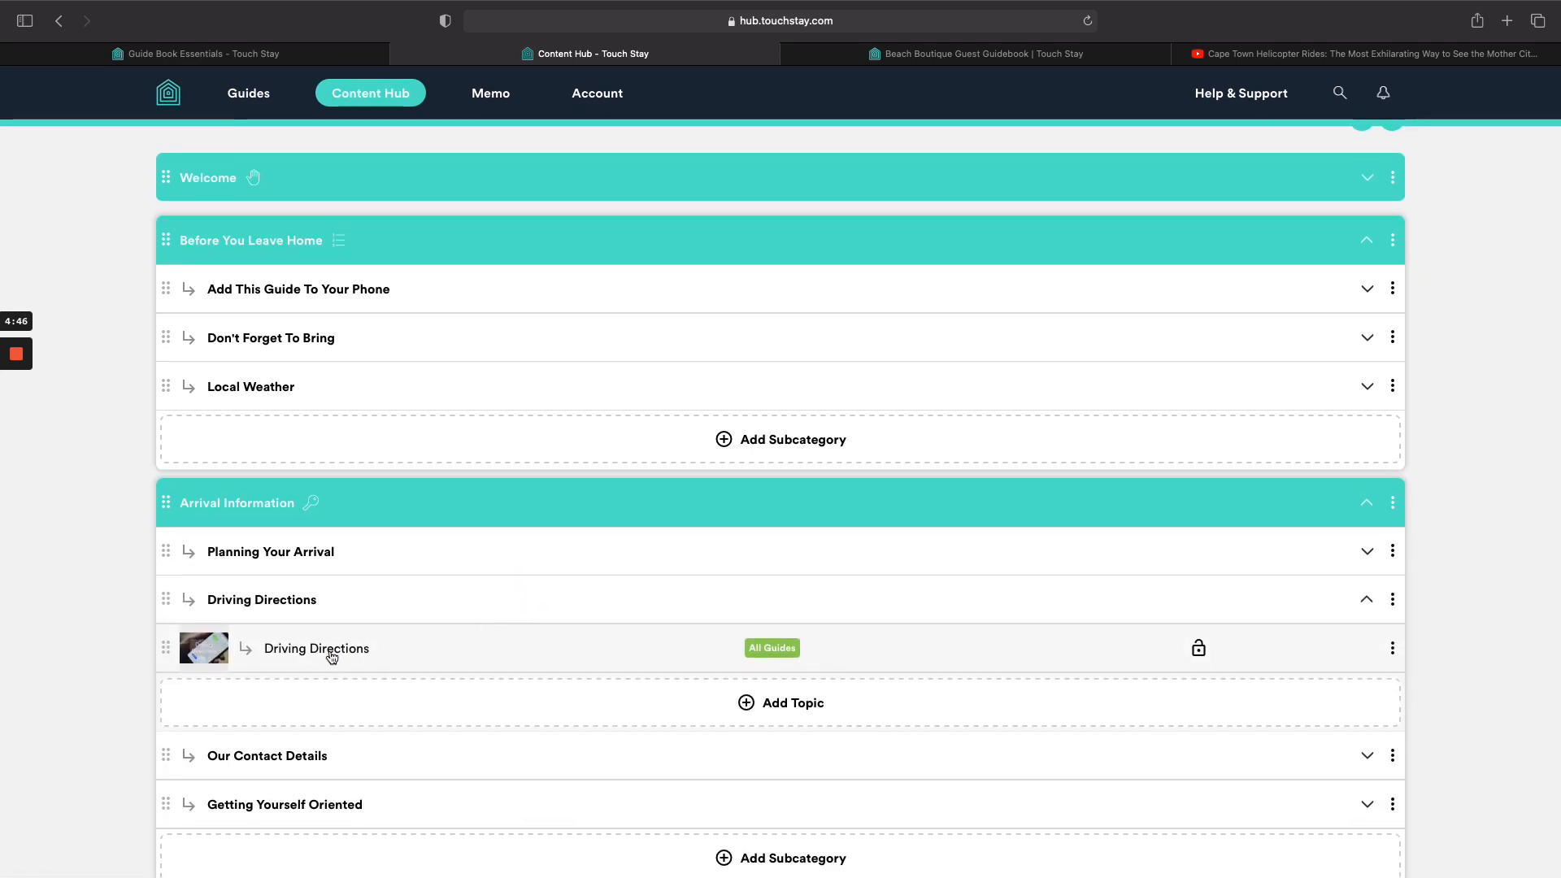
left_click(332, 657)
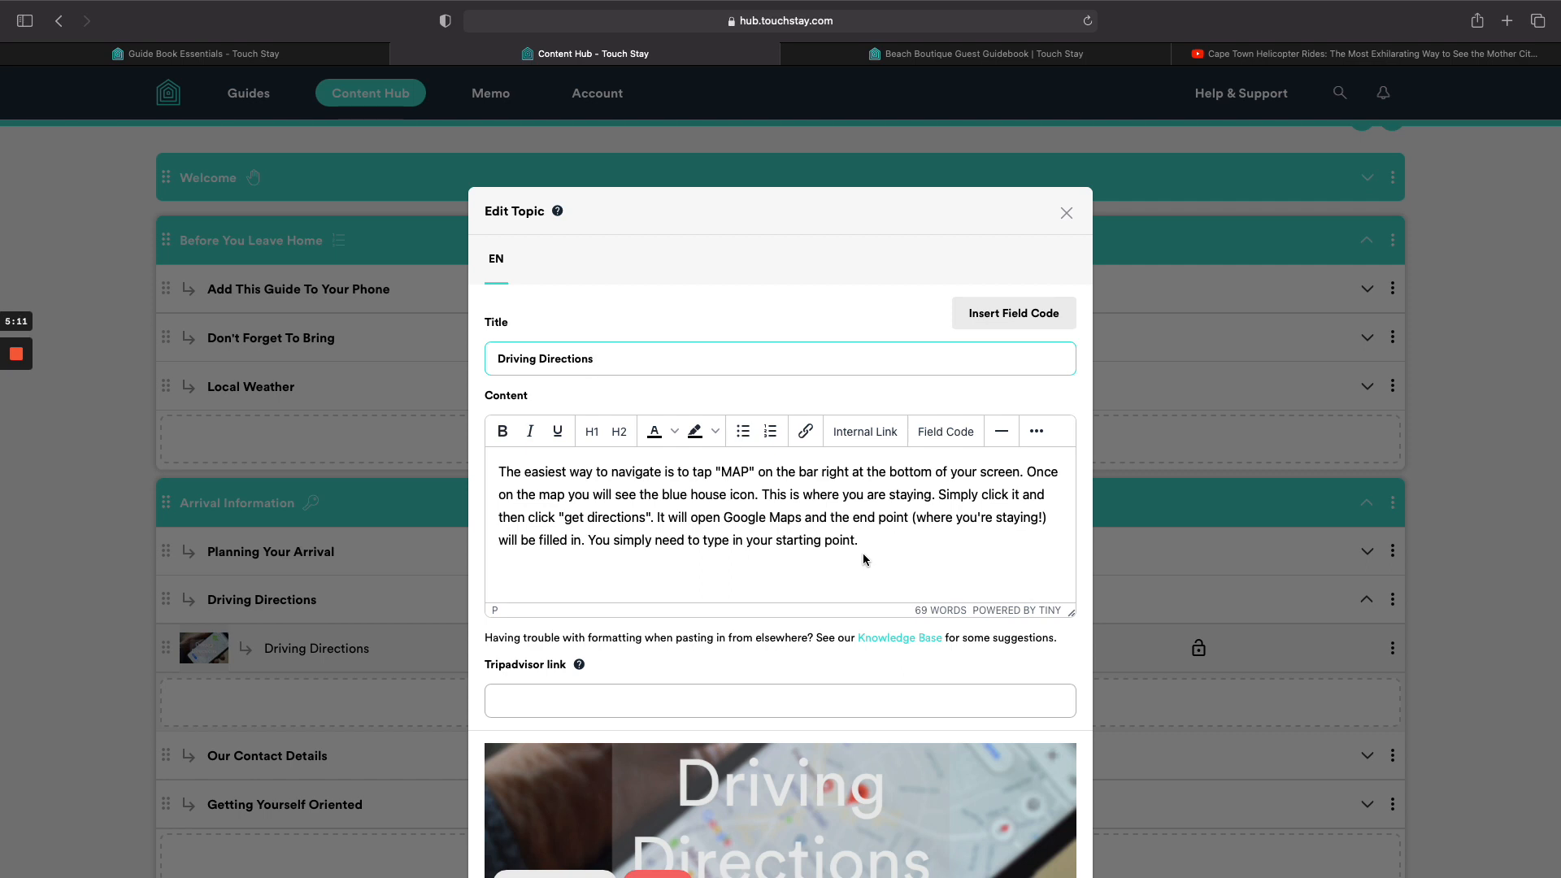
left_click_drag(860, 542, 432, 459)
type("sdoj")
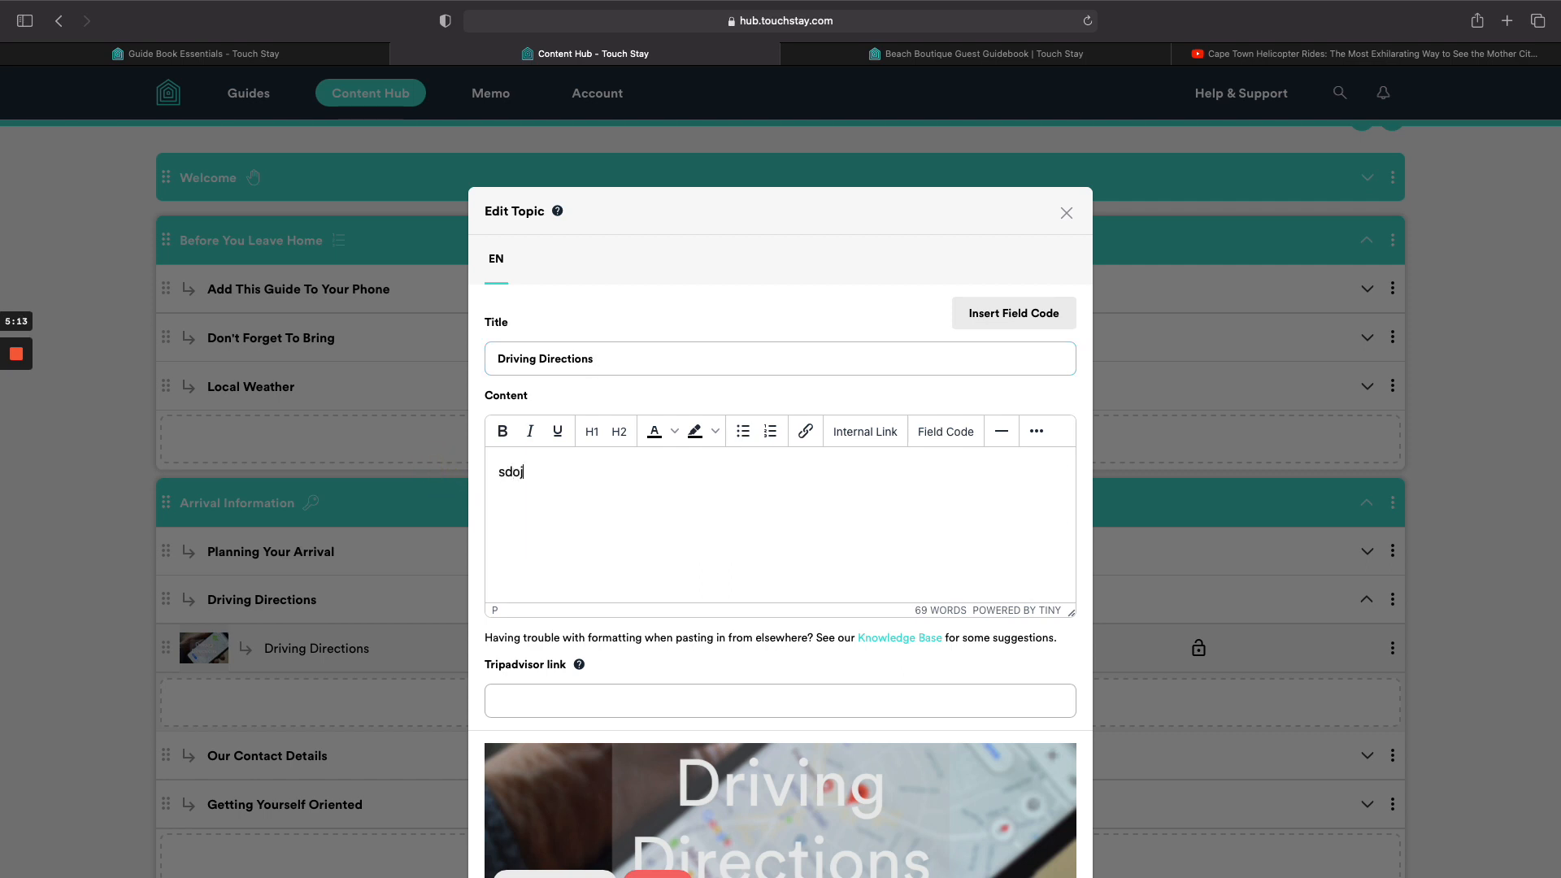
key("super+z")
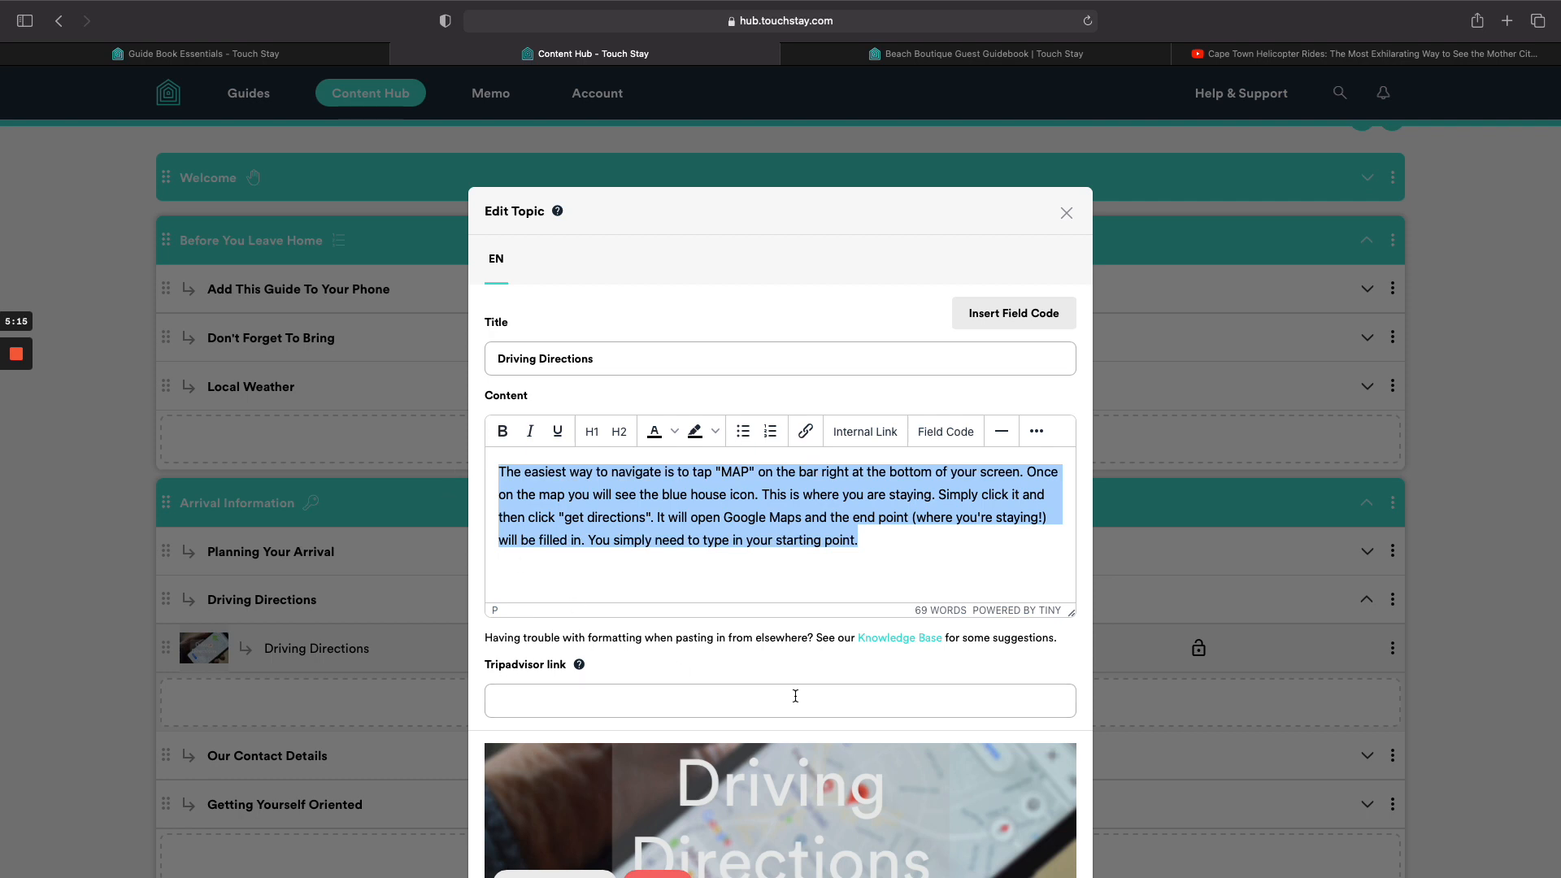
scroll(779, 541, "down", 5)
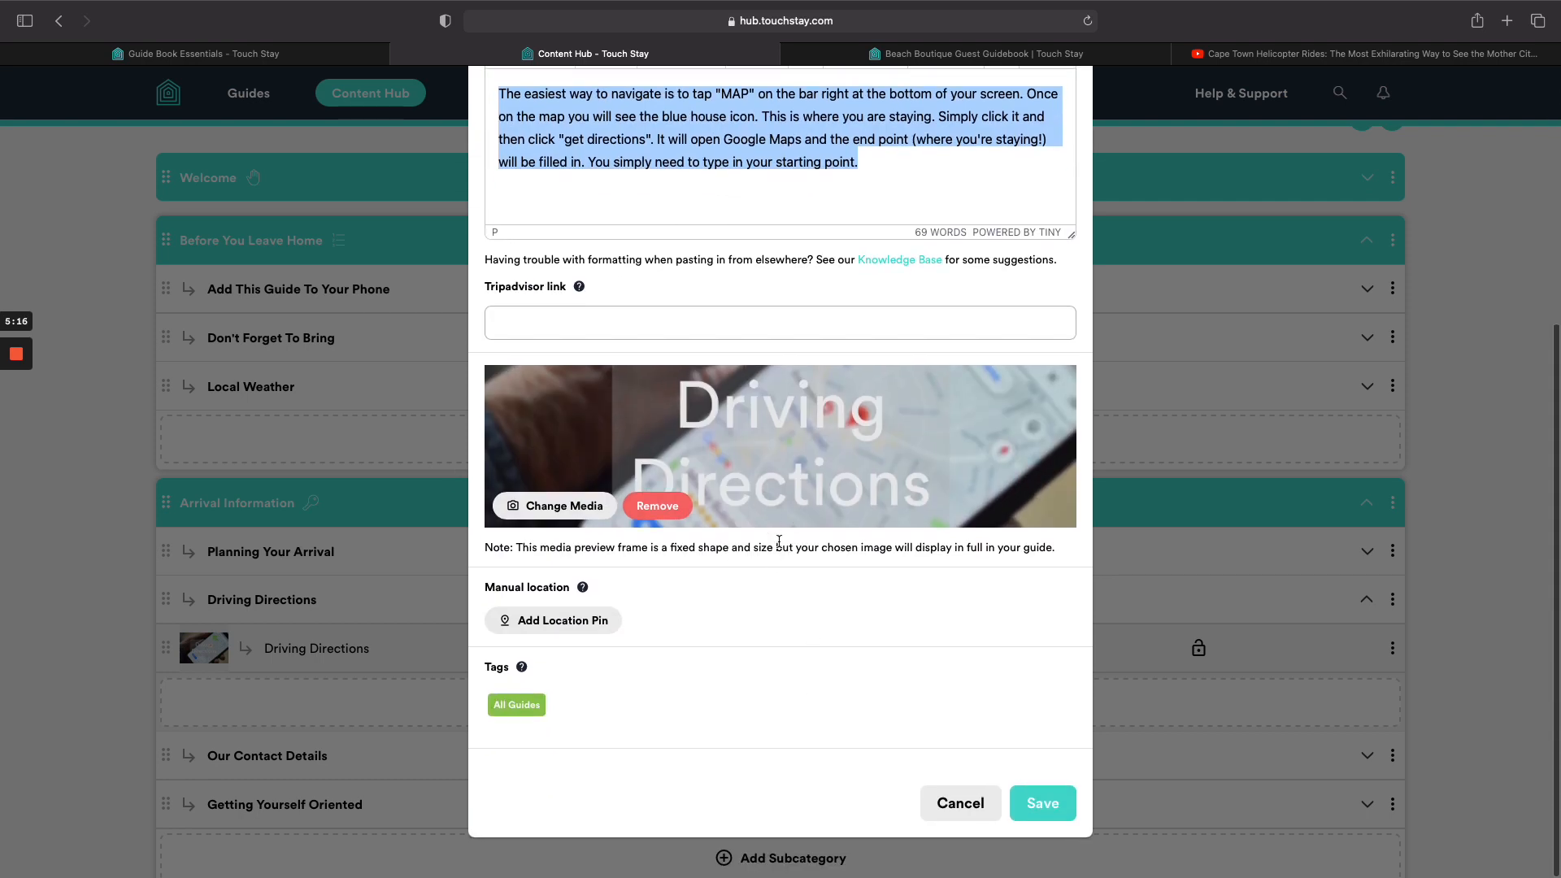
left_click(959, 802)
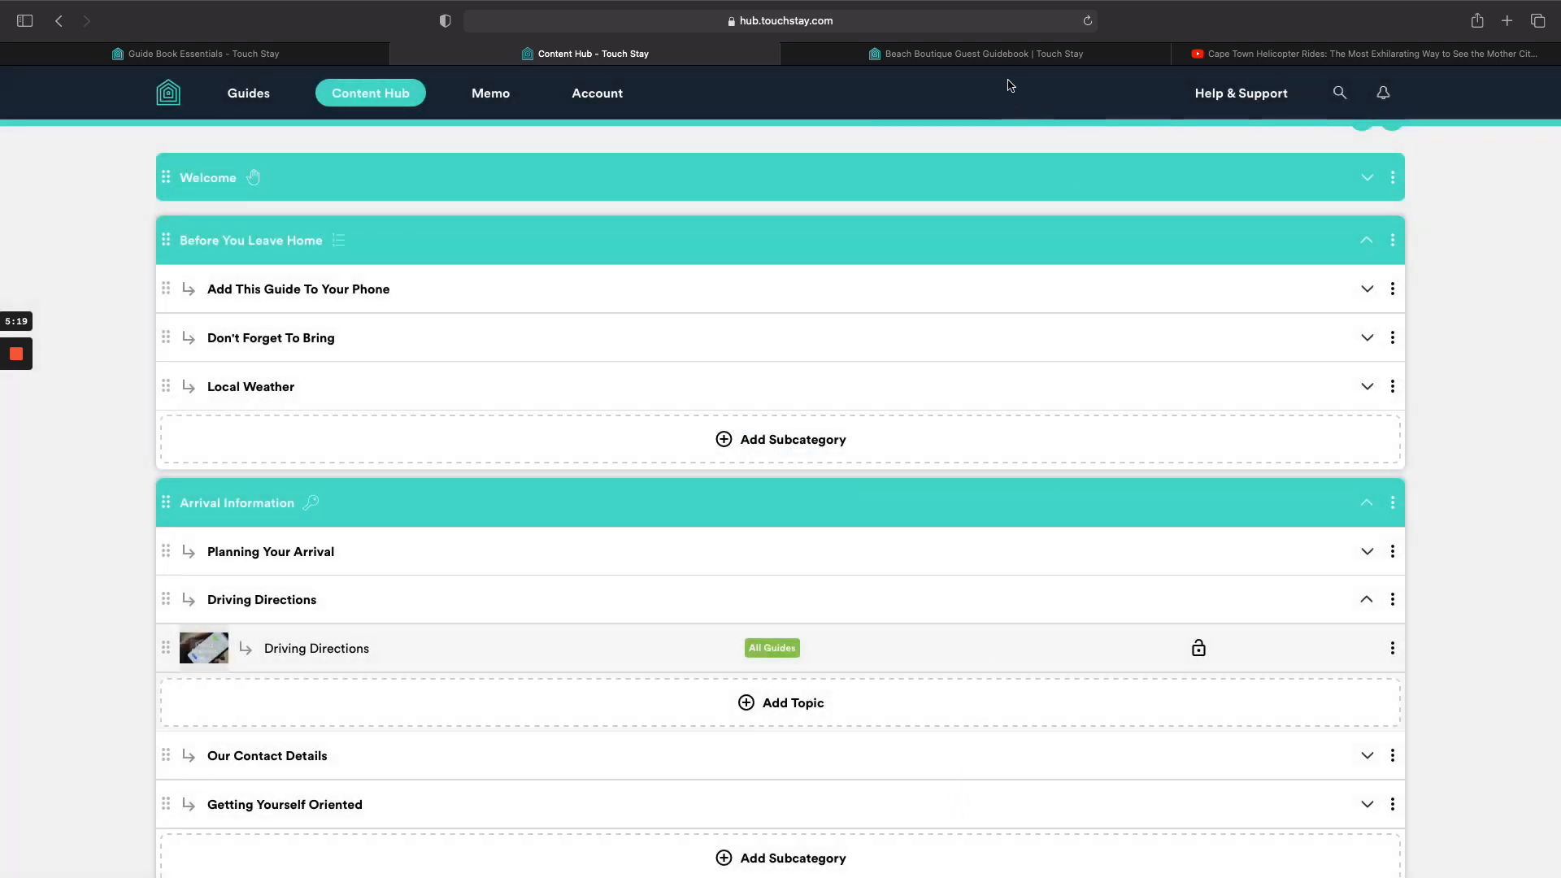
left_click(1005, 55)
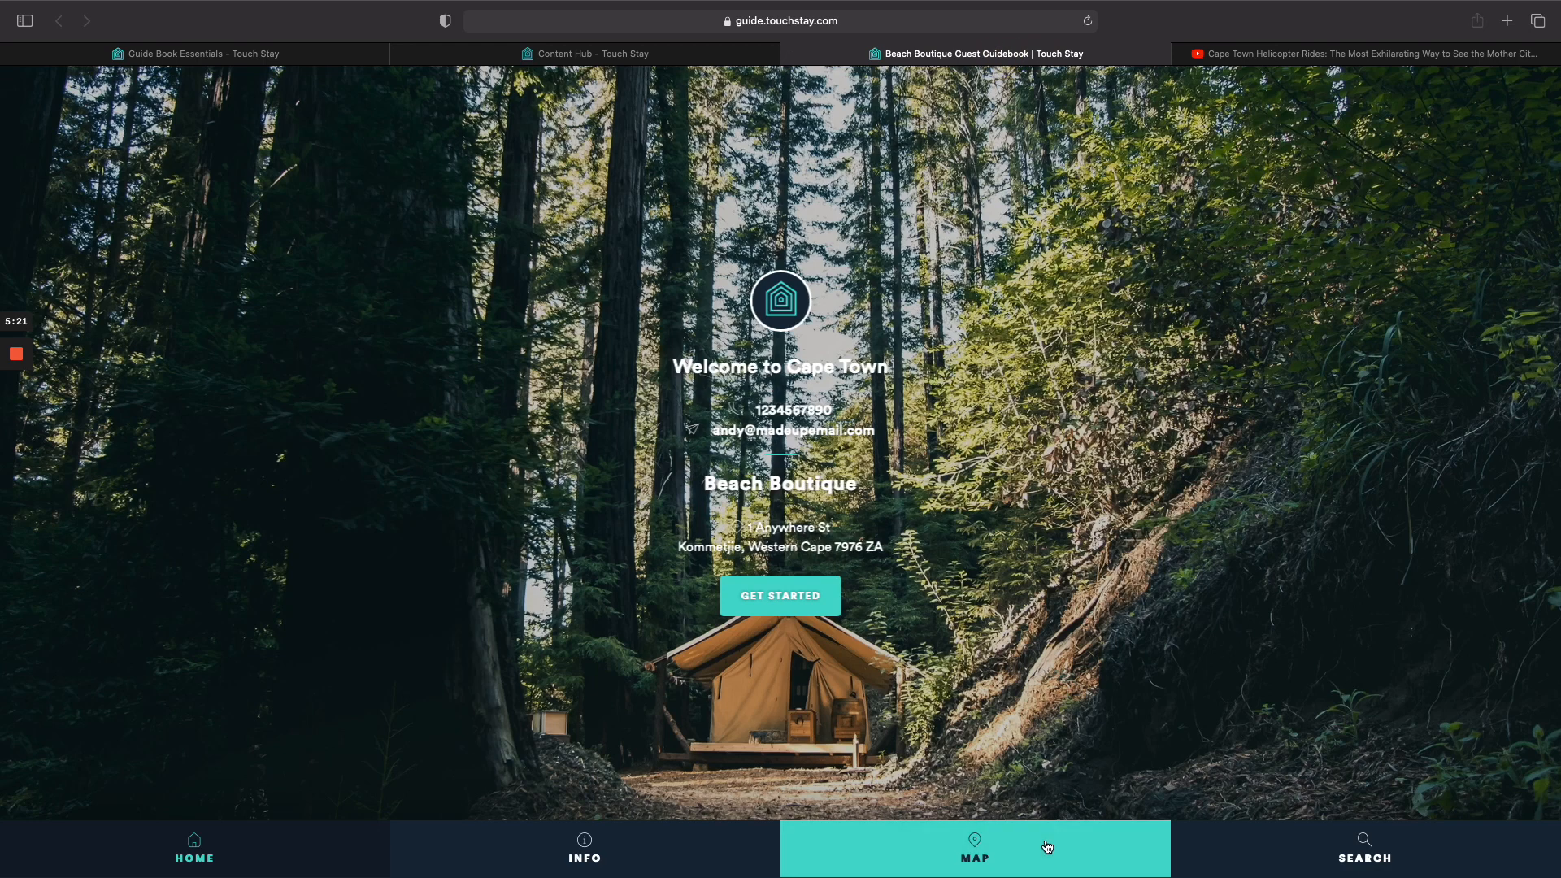
In the reloaded guest guide, open Driving Directions under Arrival Information, then the property map.
left_click(779, 595)
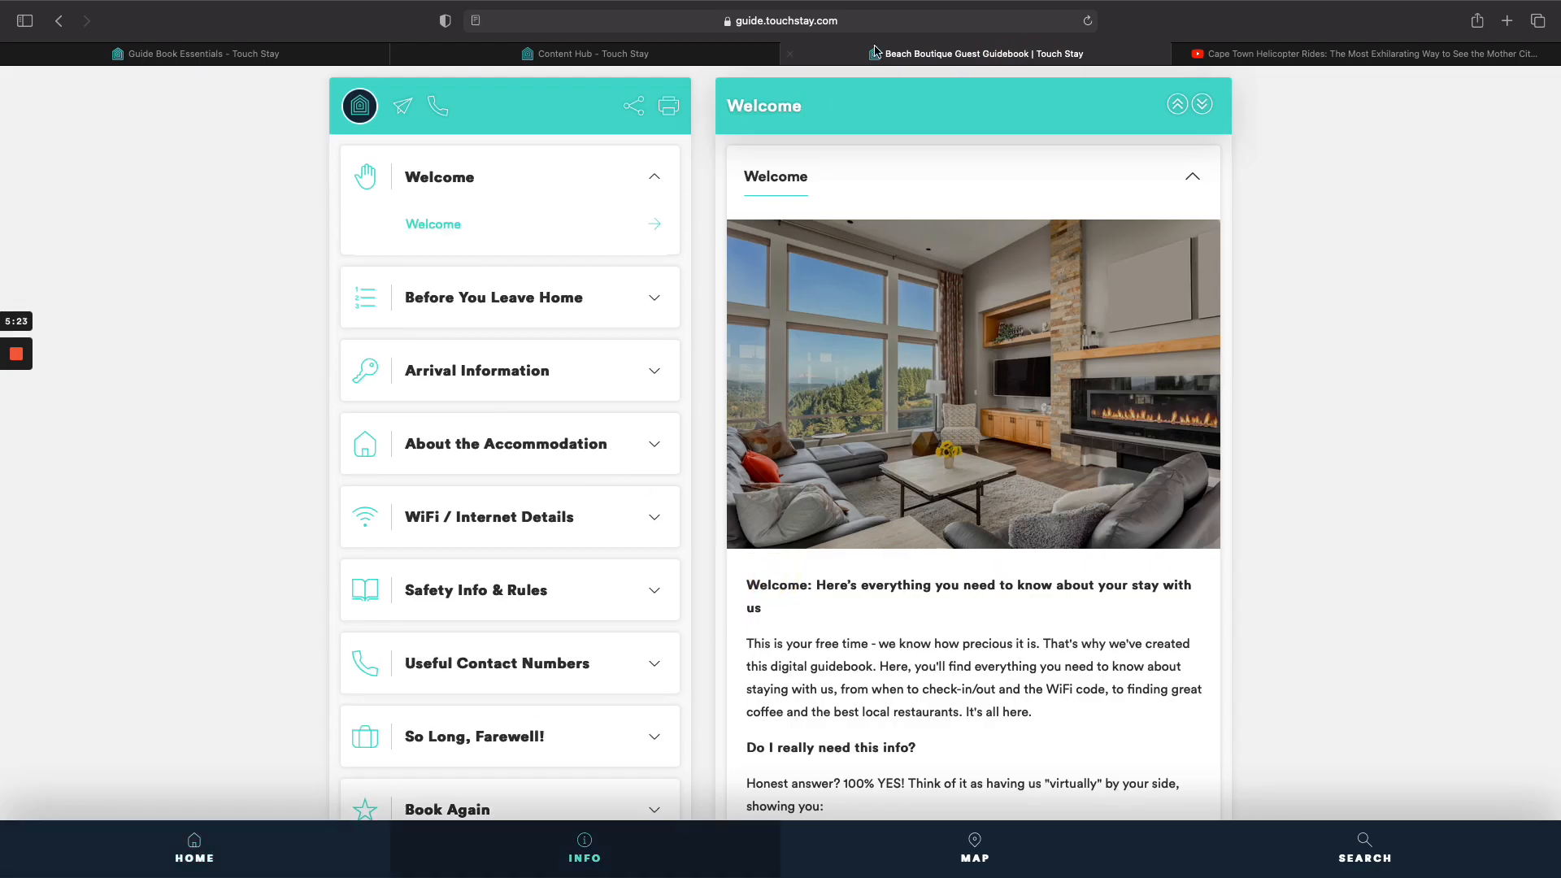
left_click(1087, 20)
left_click(639, 377)
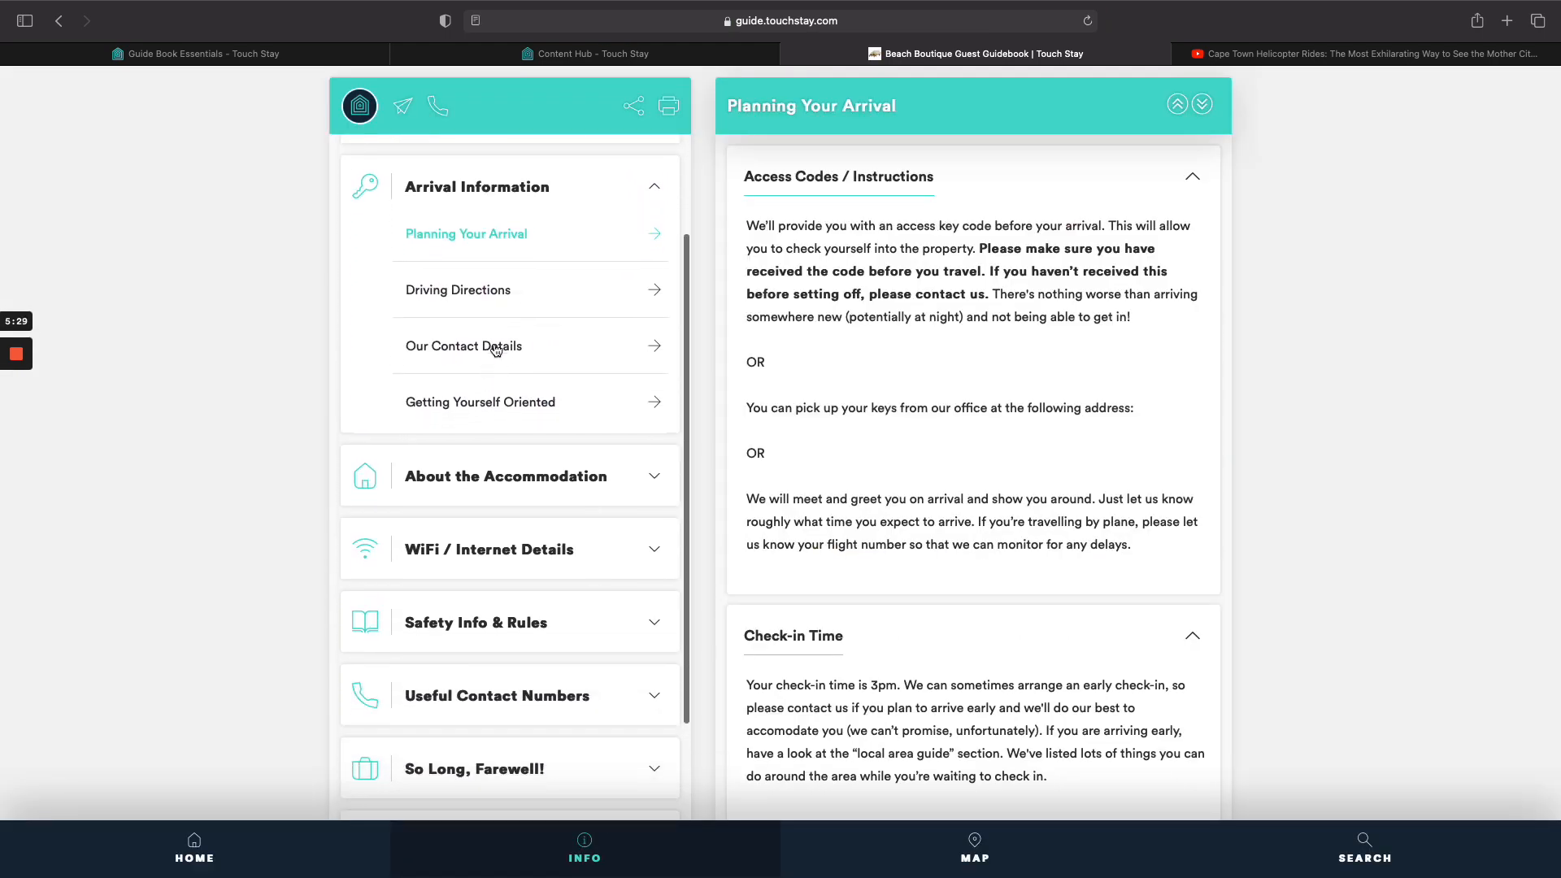
left_click(504, 290)
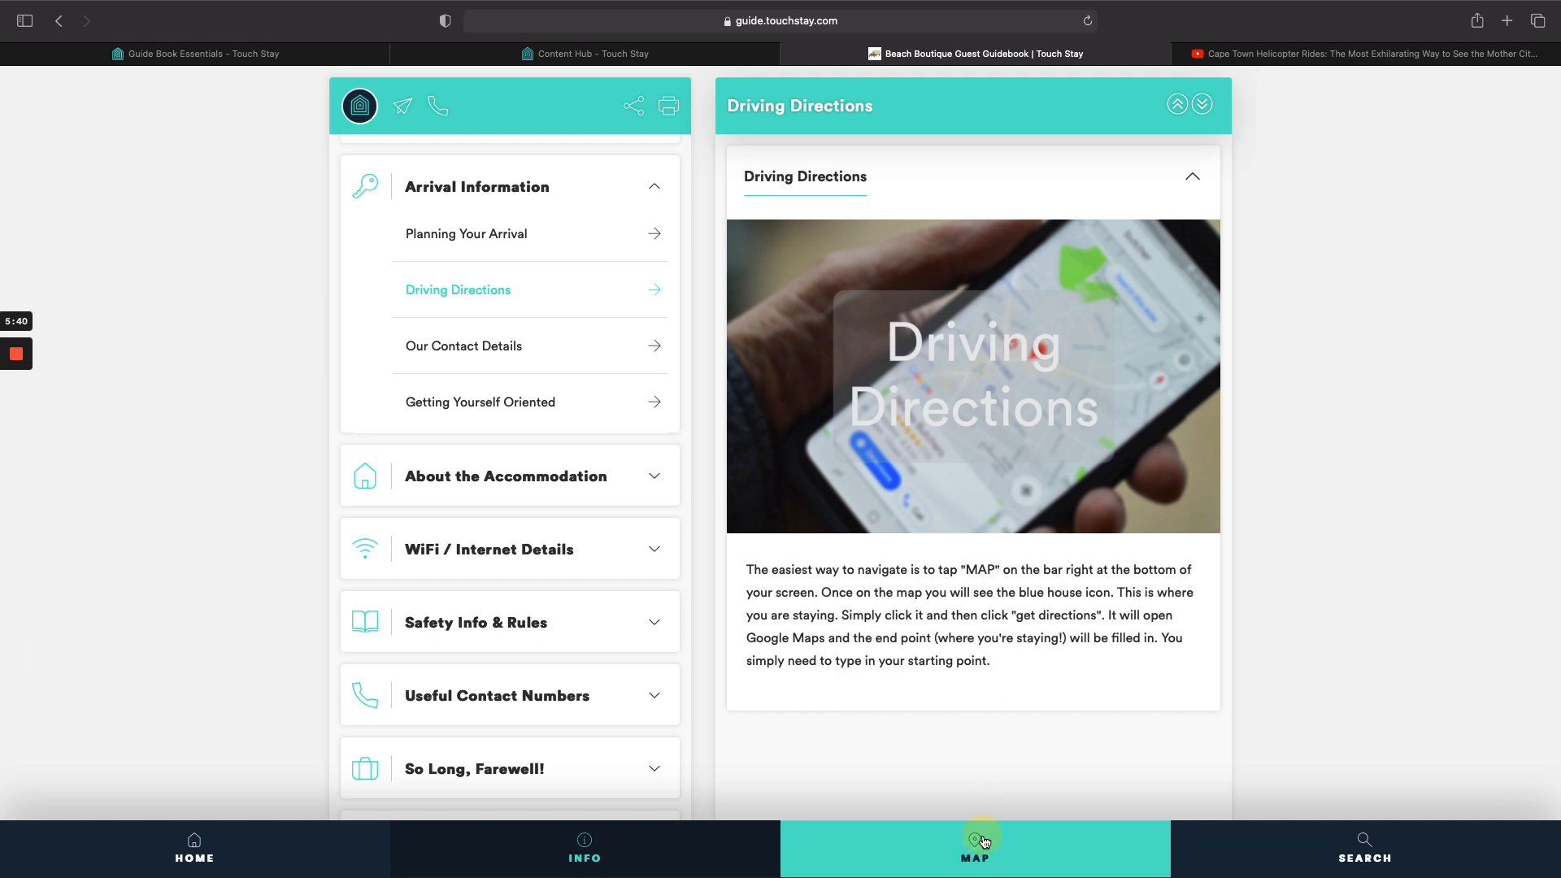
left_click(984, 840)
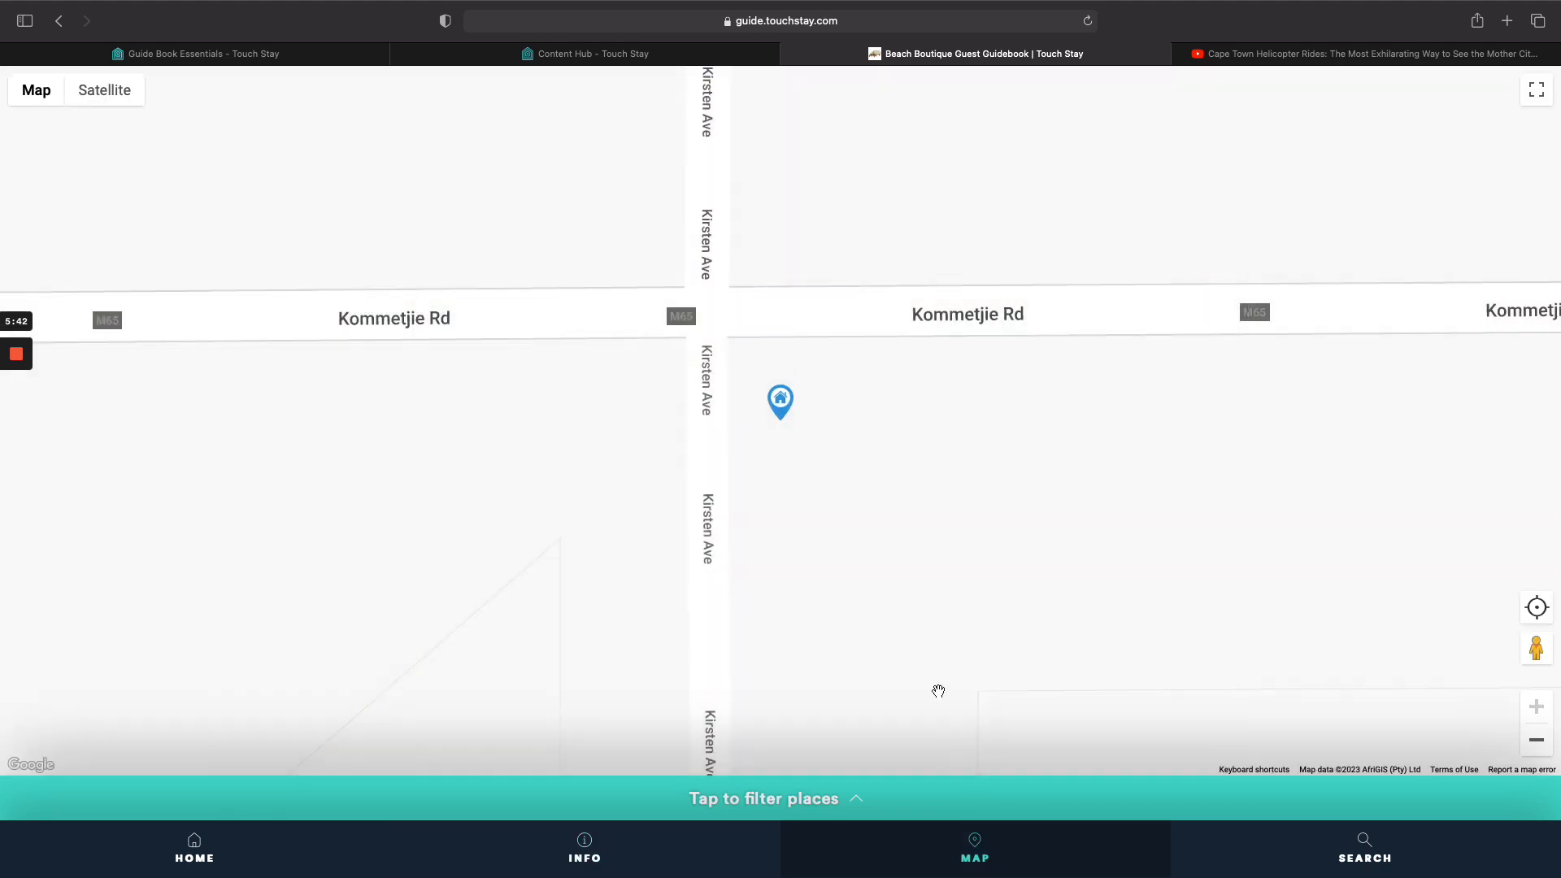
Get Google Maps directions from the property's house marker, then return the guide to its home cover.
left_click(783, 409)
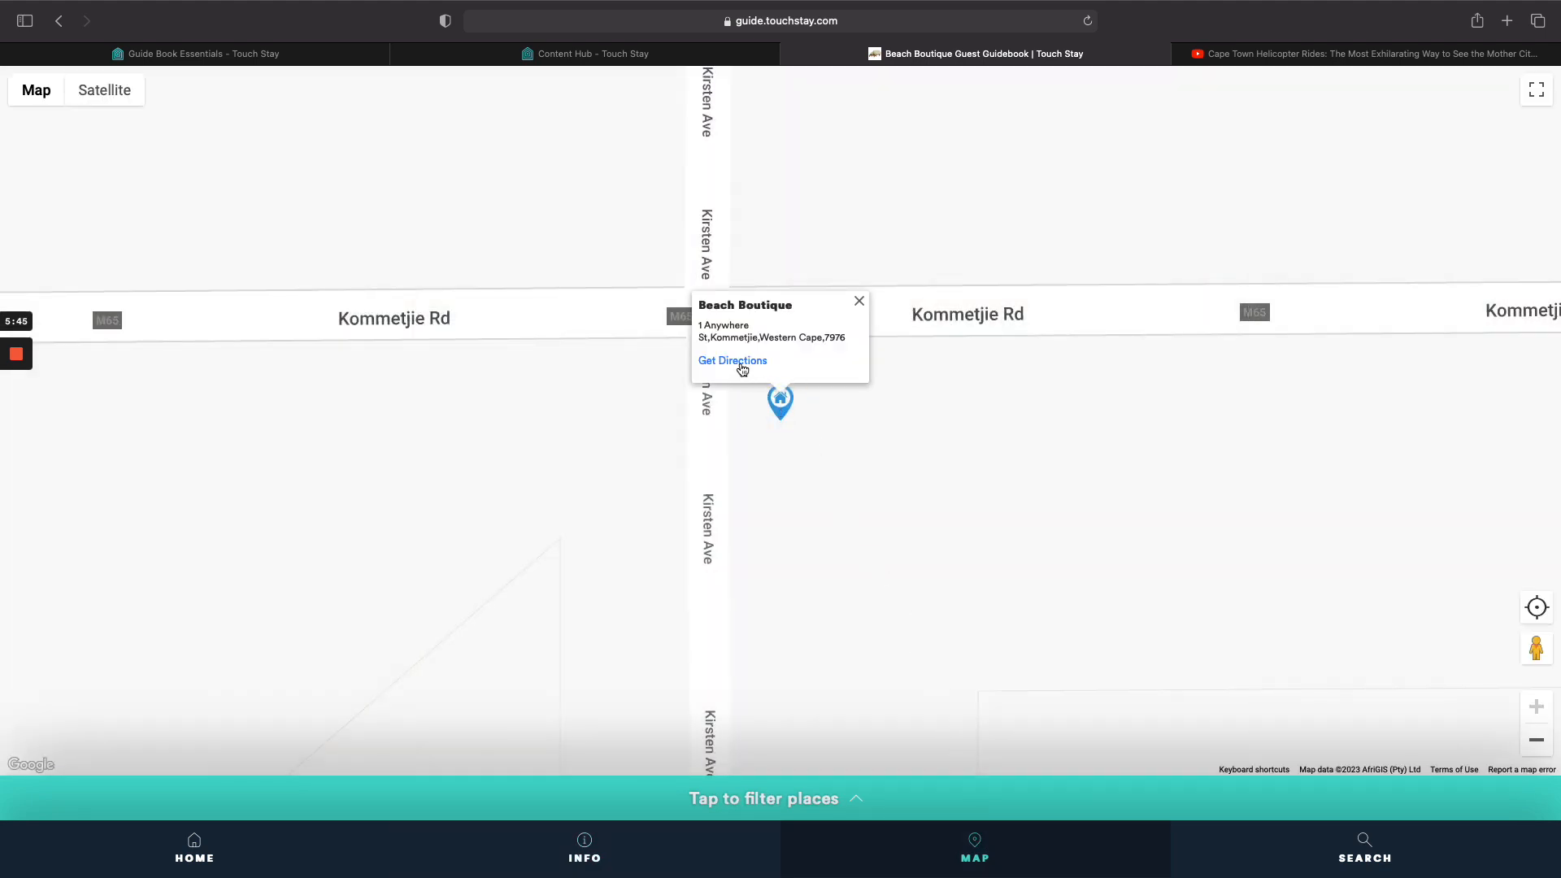
left_click(740, 364)
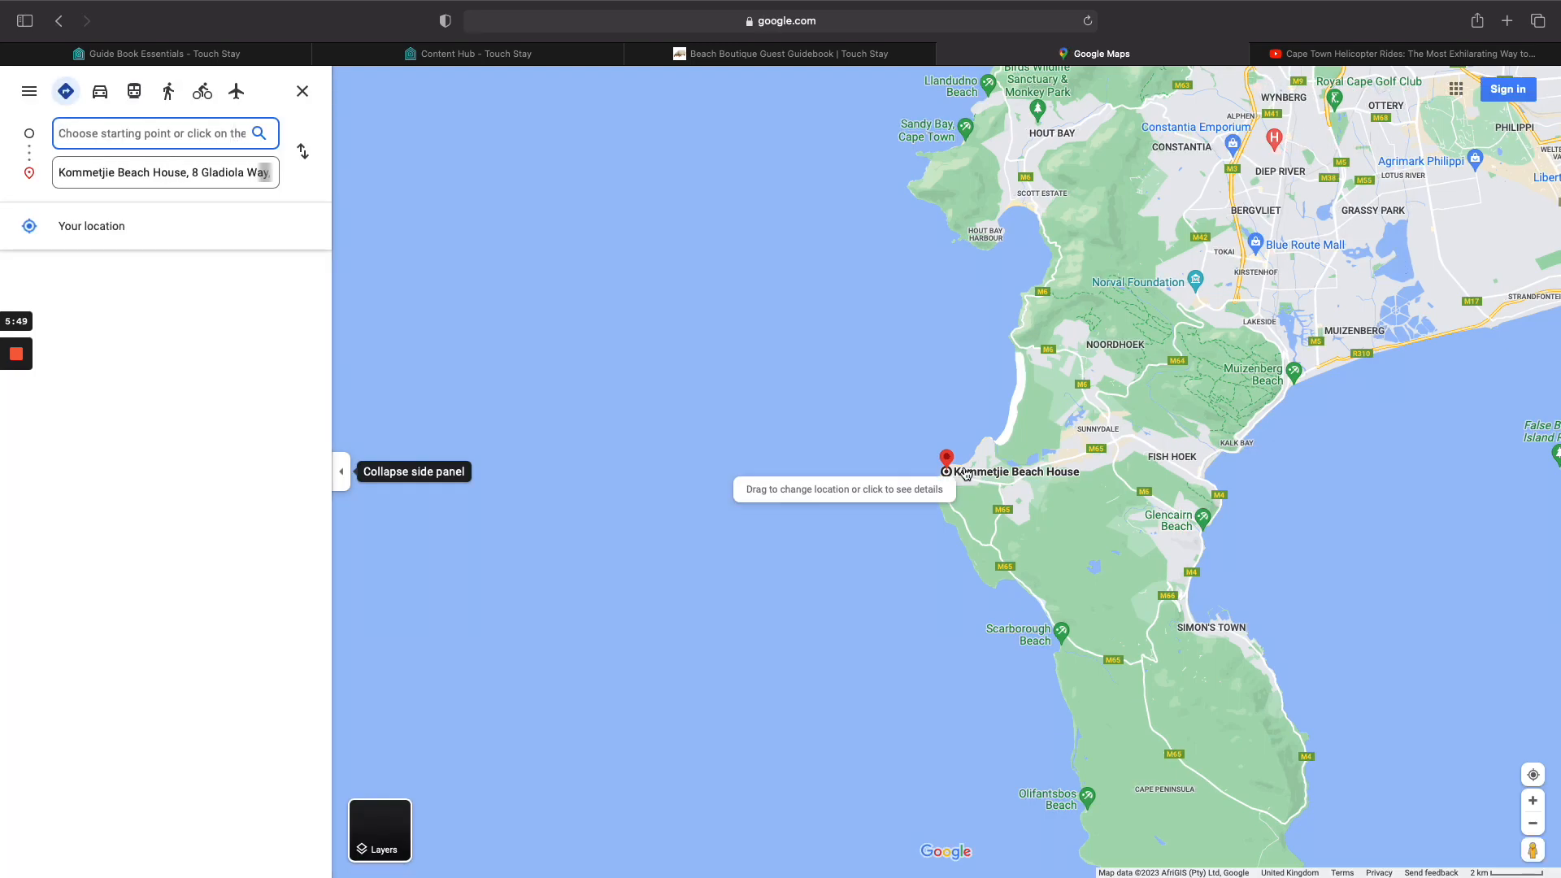
left_click(947, 56)
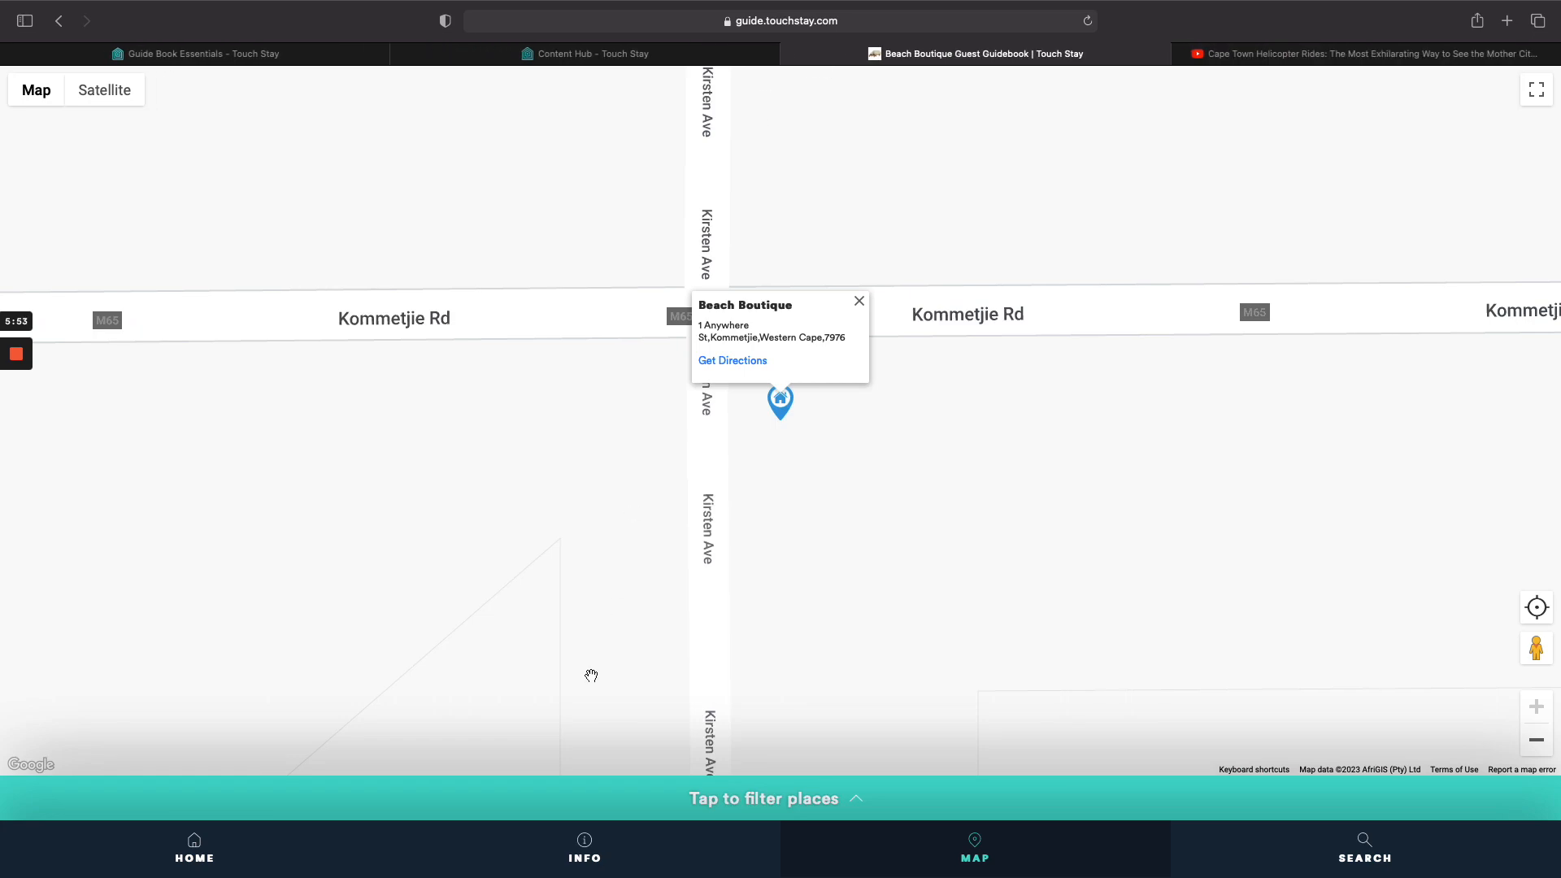
left_click(236, 829)
left_click(290, 52)
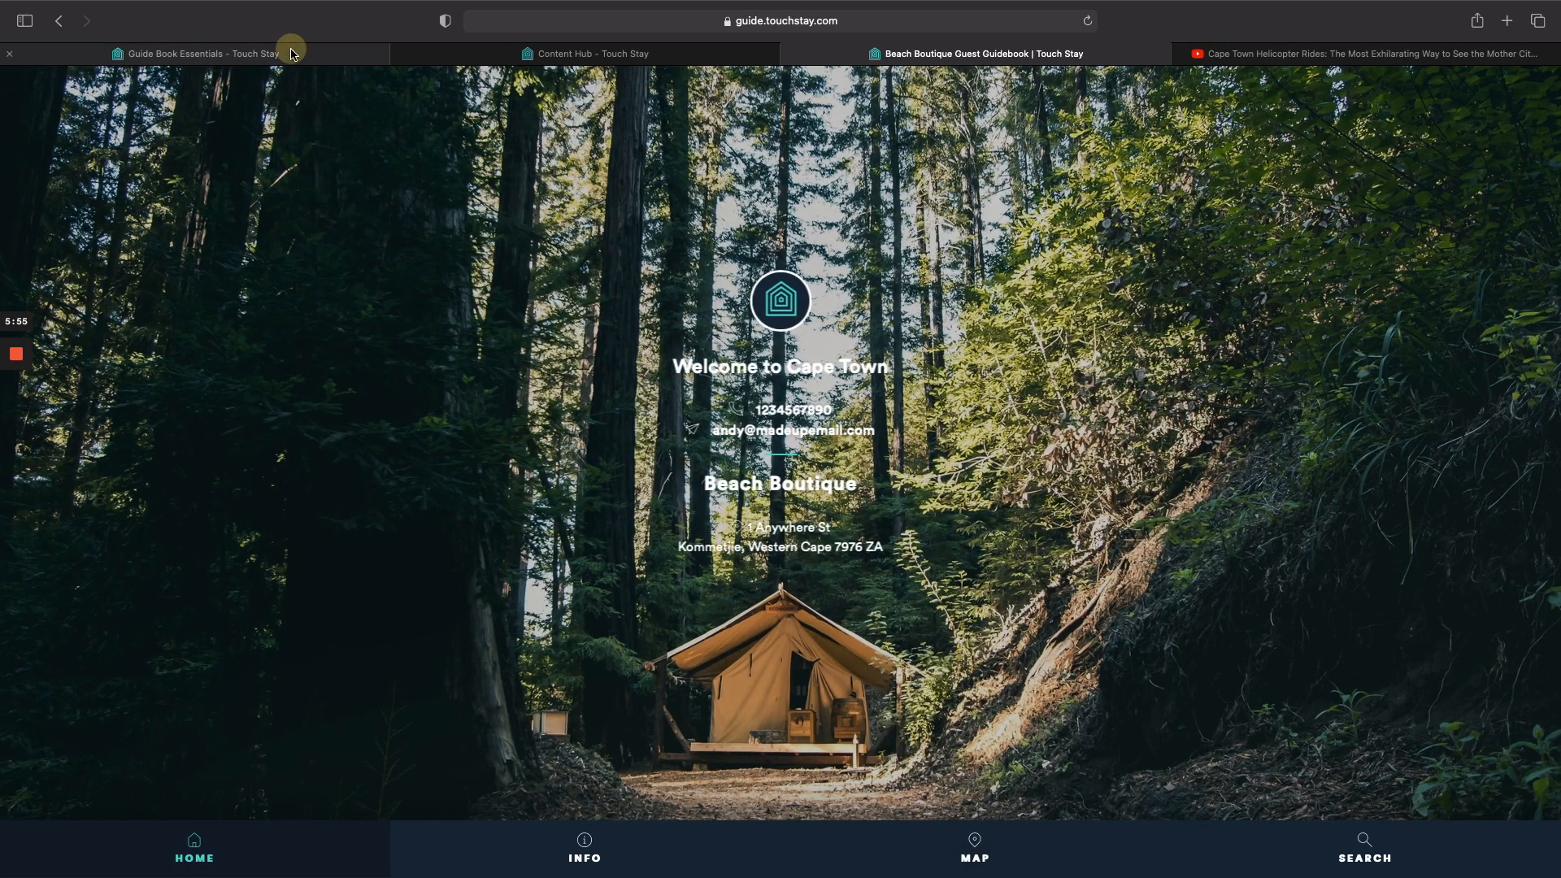
scroll(517, 587, "down", 5)
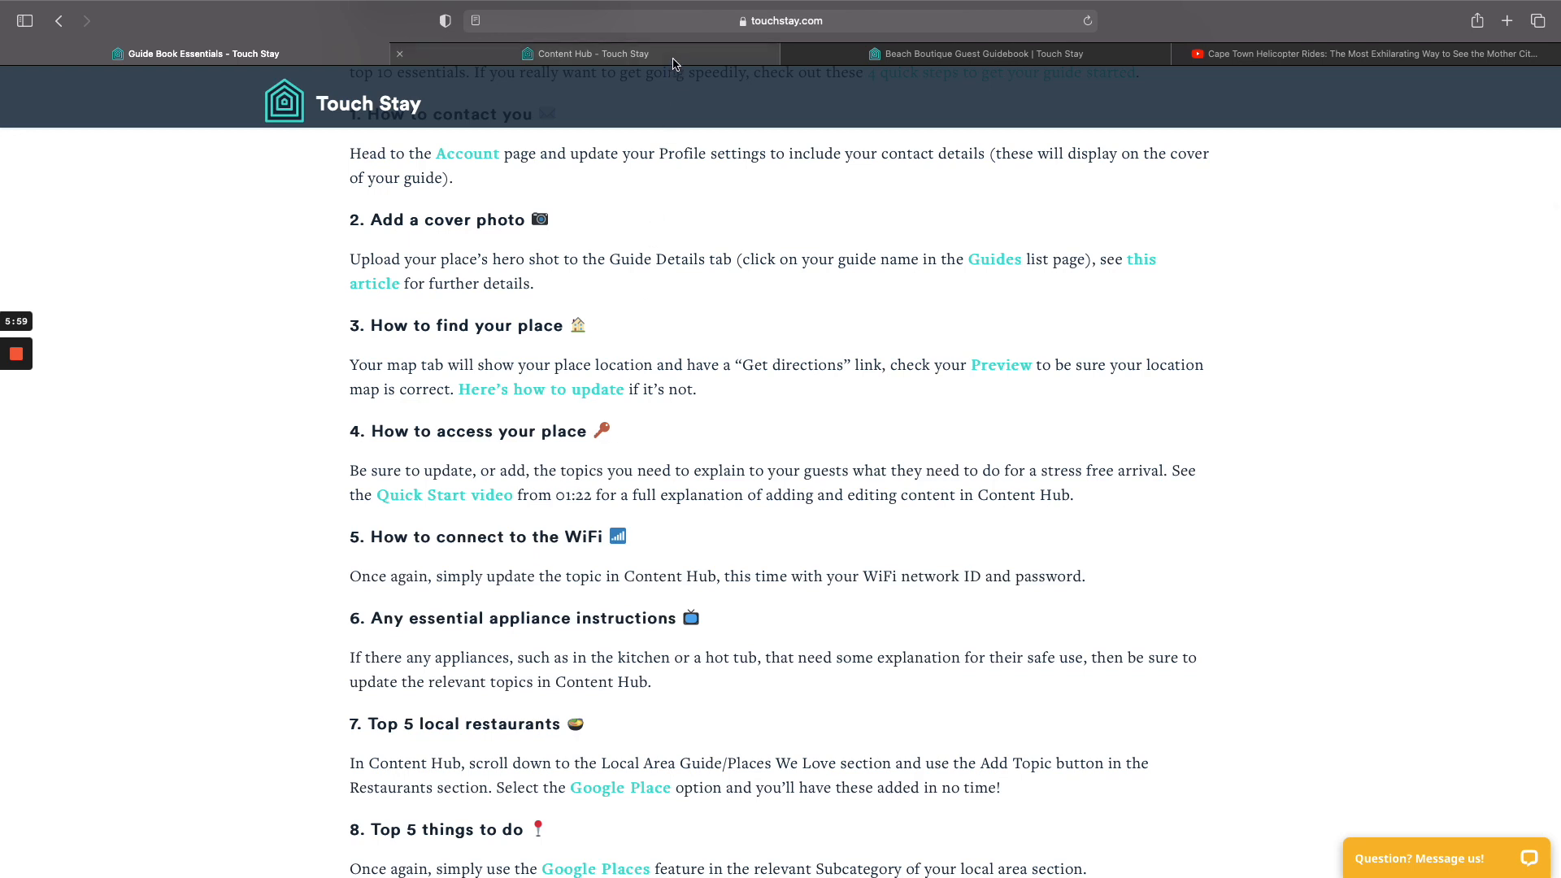
Collapse Before You Leave Home and Driving Directions, then expand Planning Your Arrival.
left_click(675, 55)
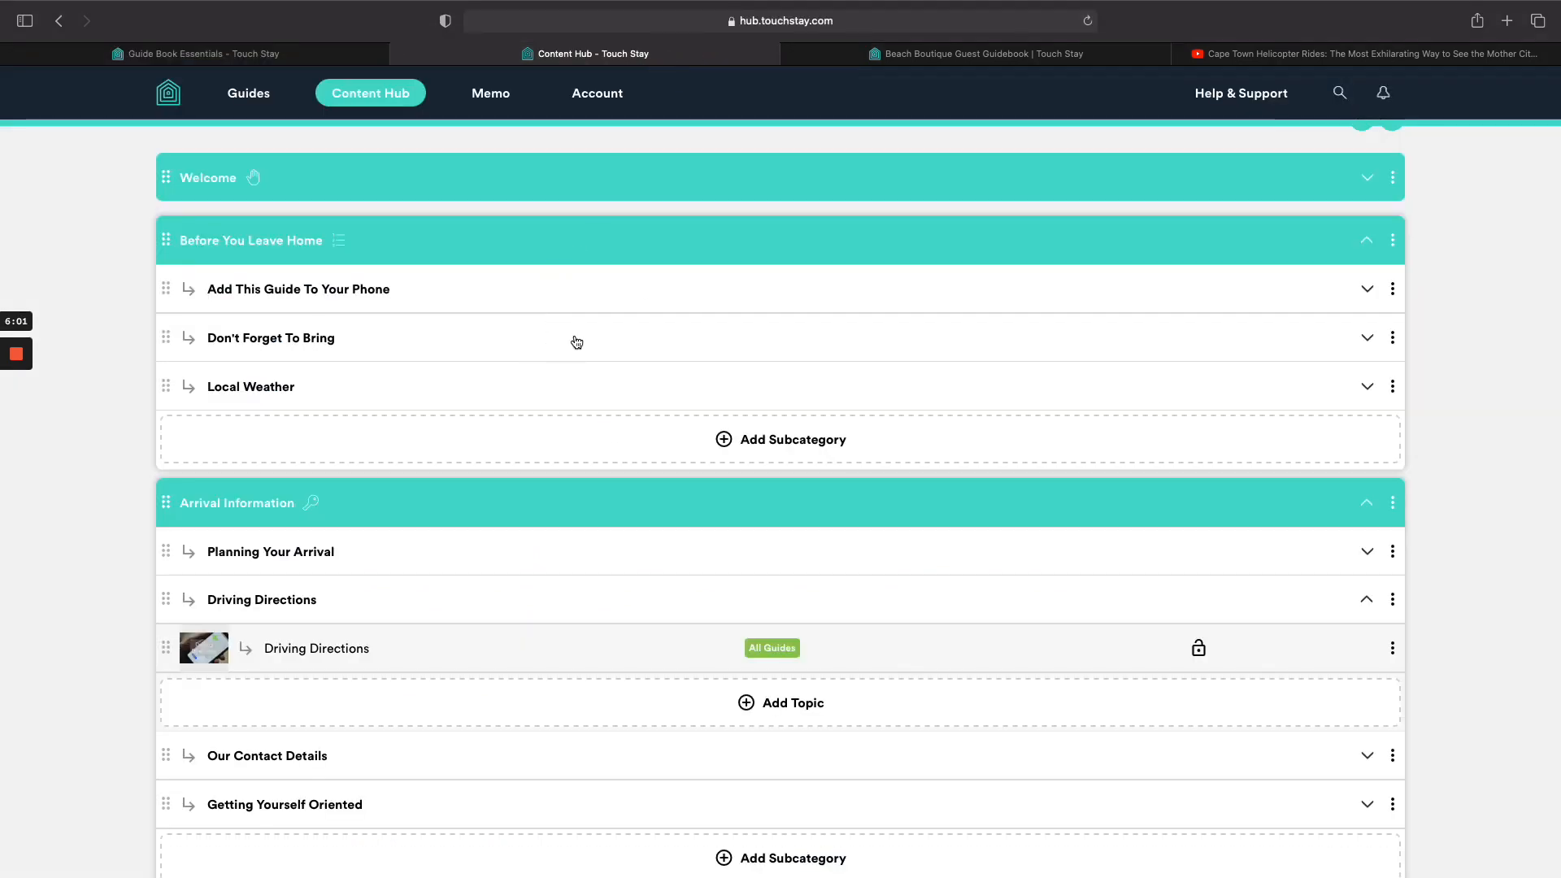
left_click(591, 242)
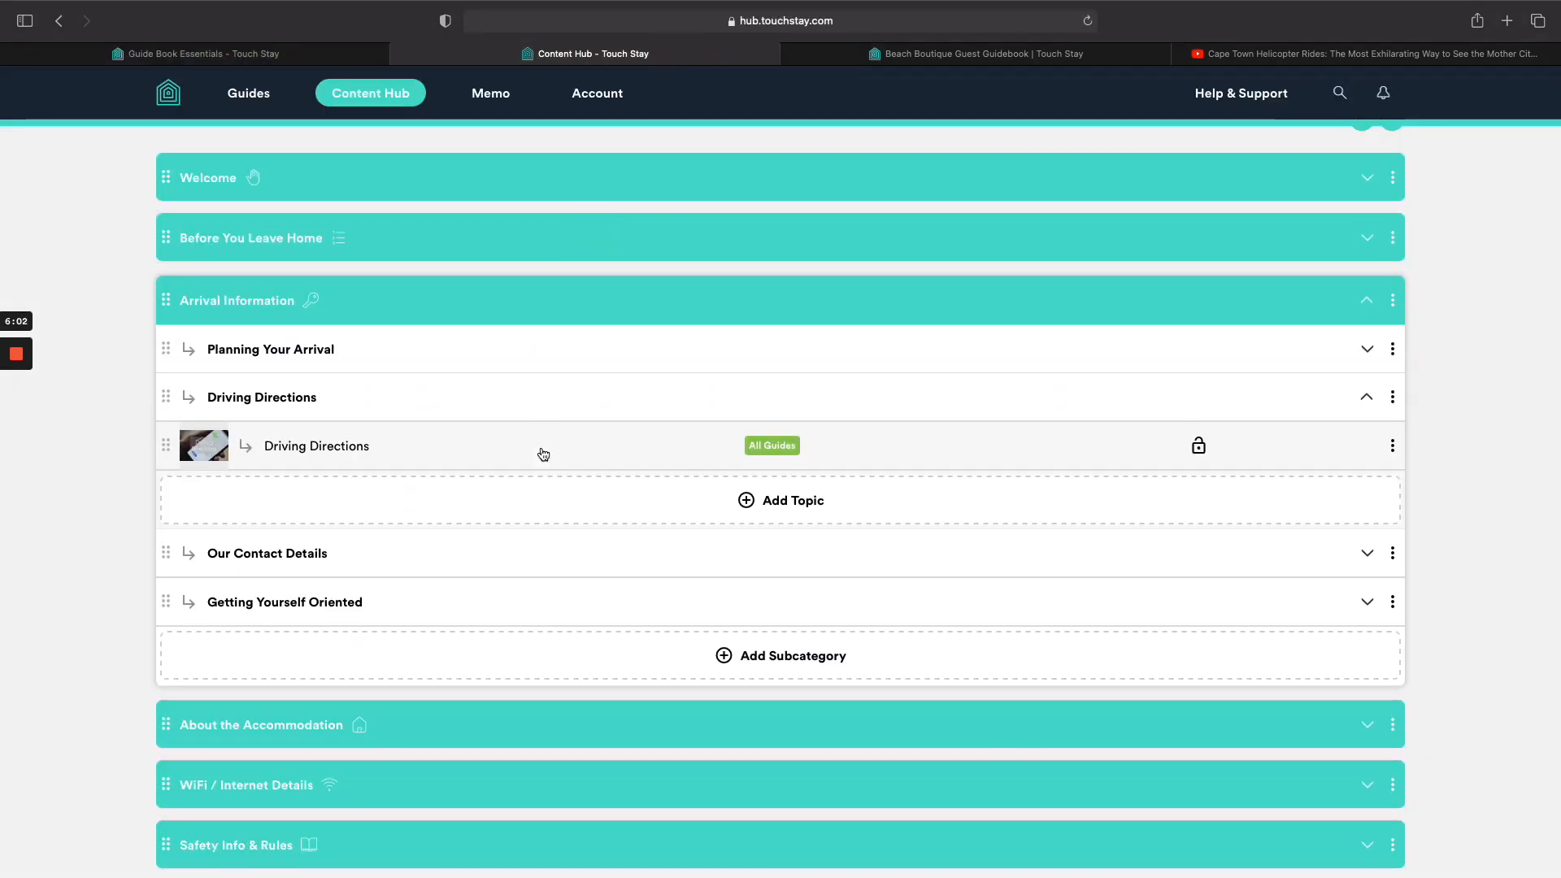
left_click(554, 392)
left_click(559, 360)
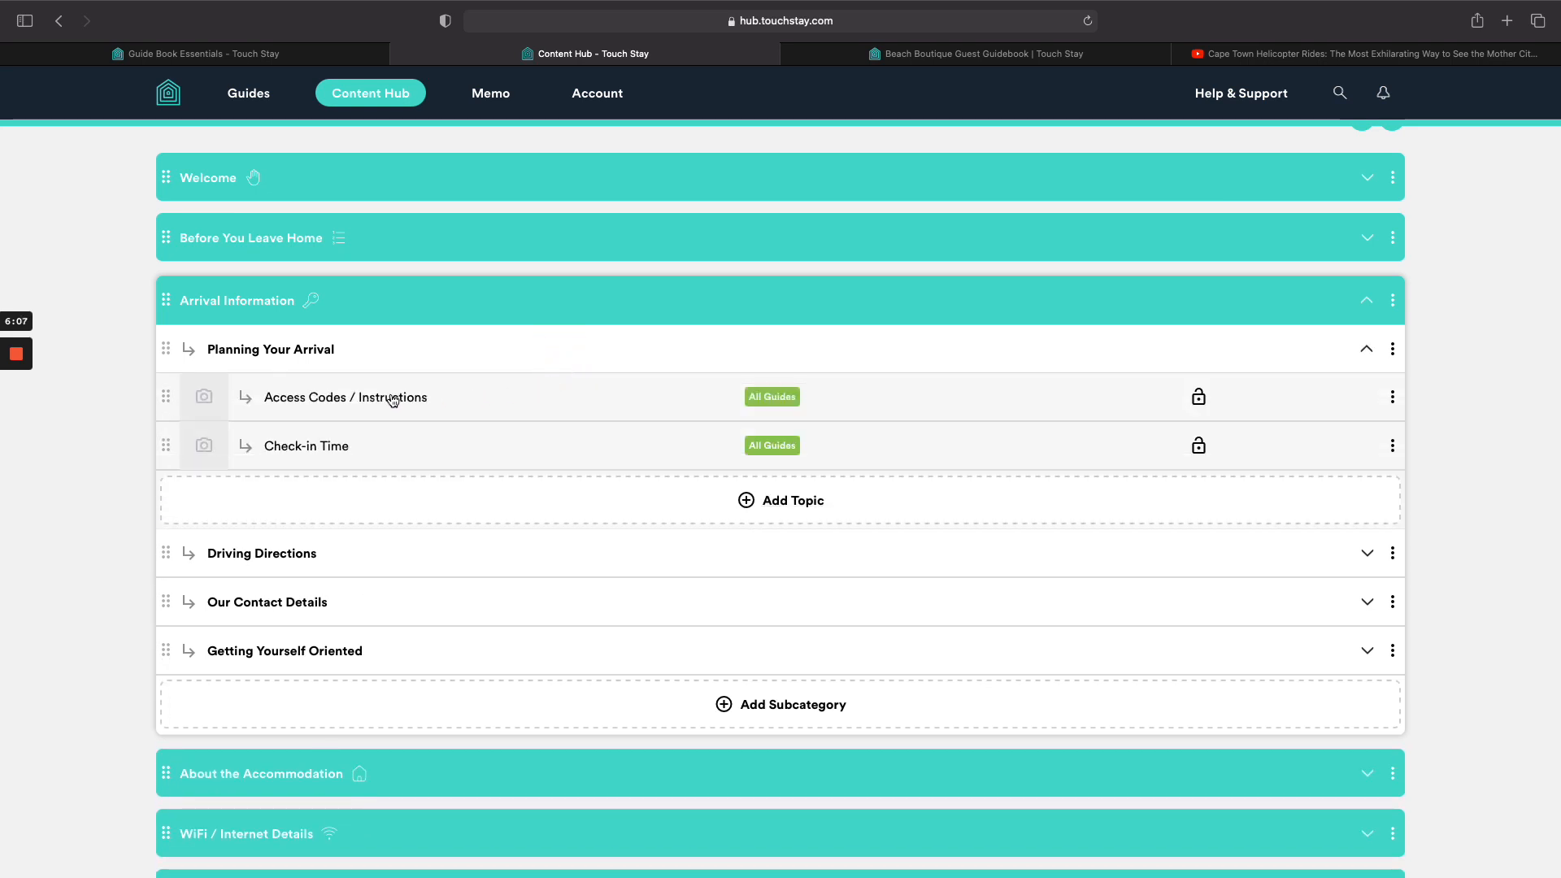
In Access Codes / Instructions, delete the OR options, add the last-4-digits access code sentence, and save.
left_click(392, 398)
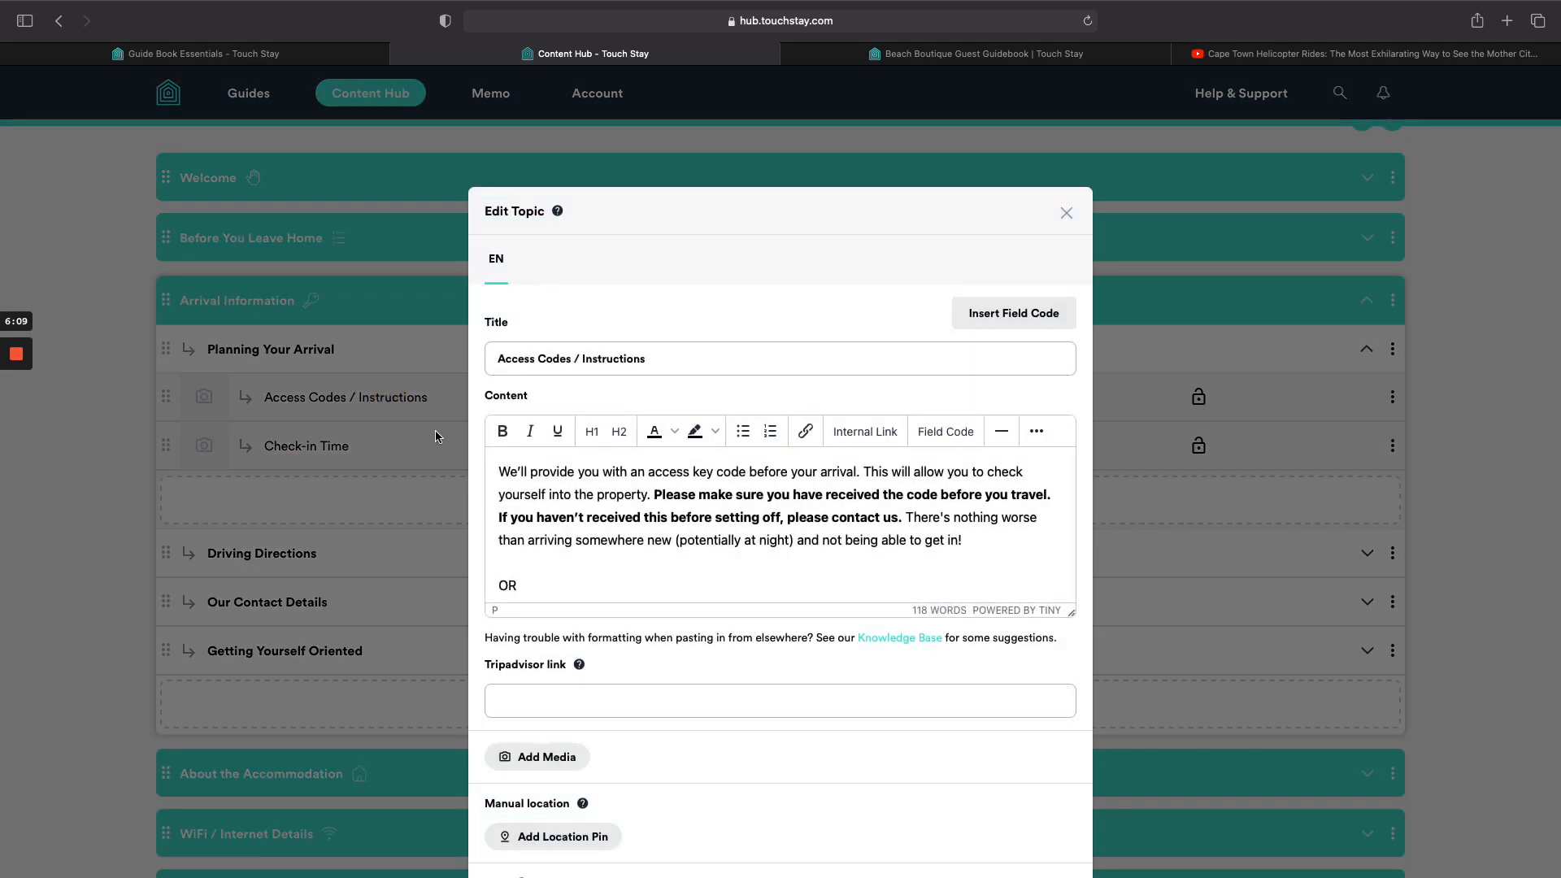
left_click_drag(1071, 612, 1086, 817)
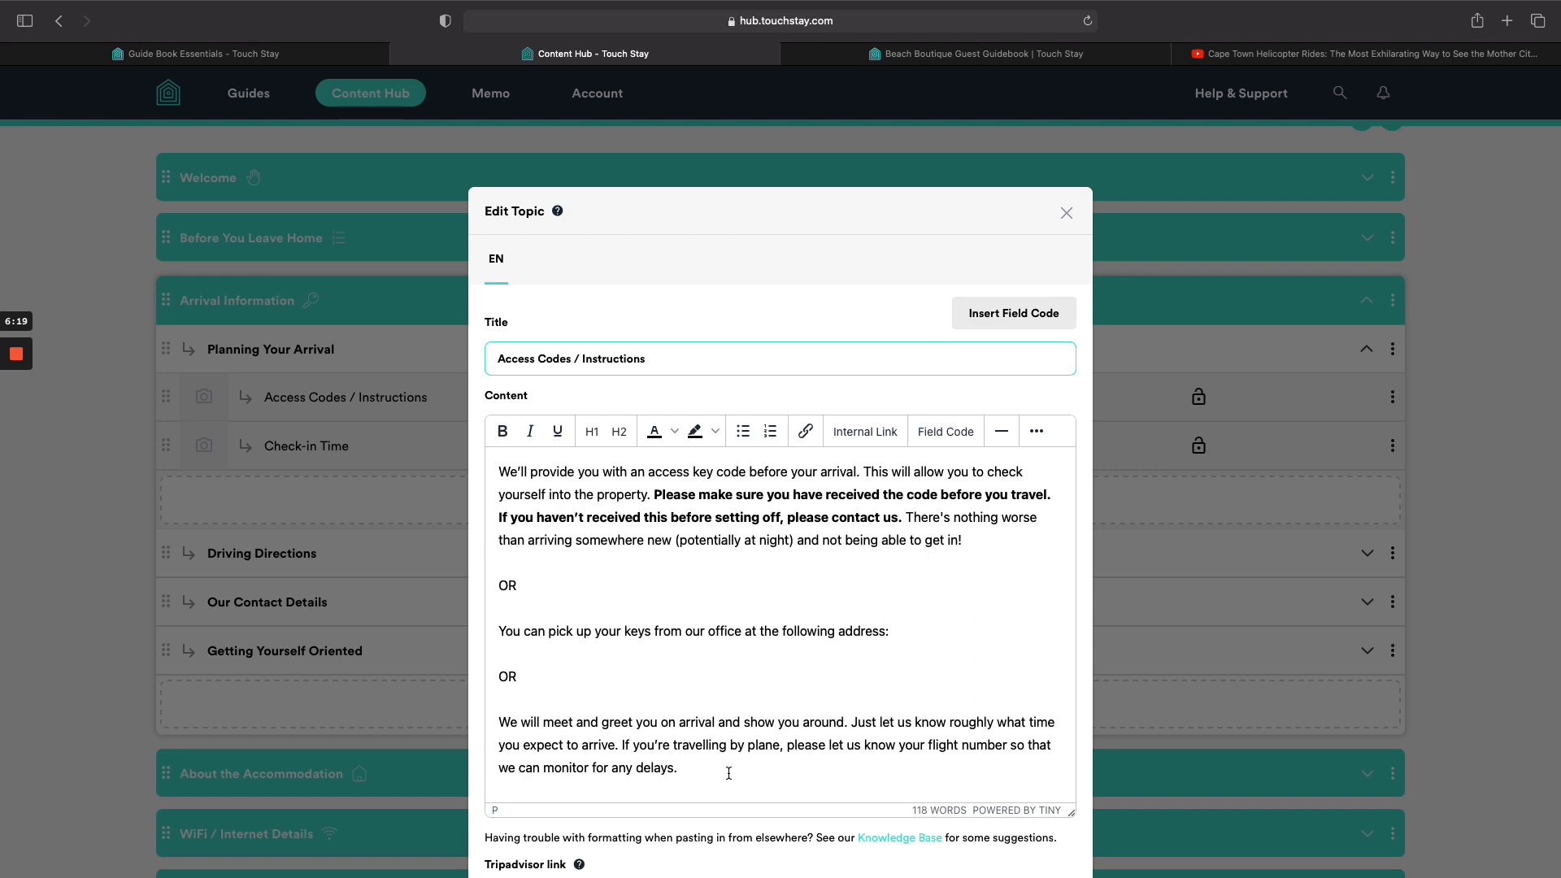
left_click_drag(729, 773, 498, 579)
key("BackSpace")
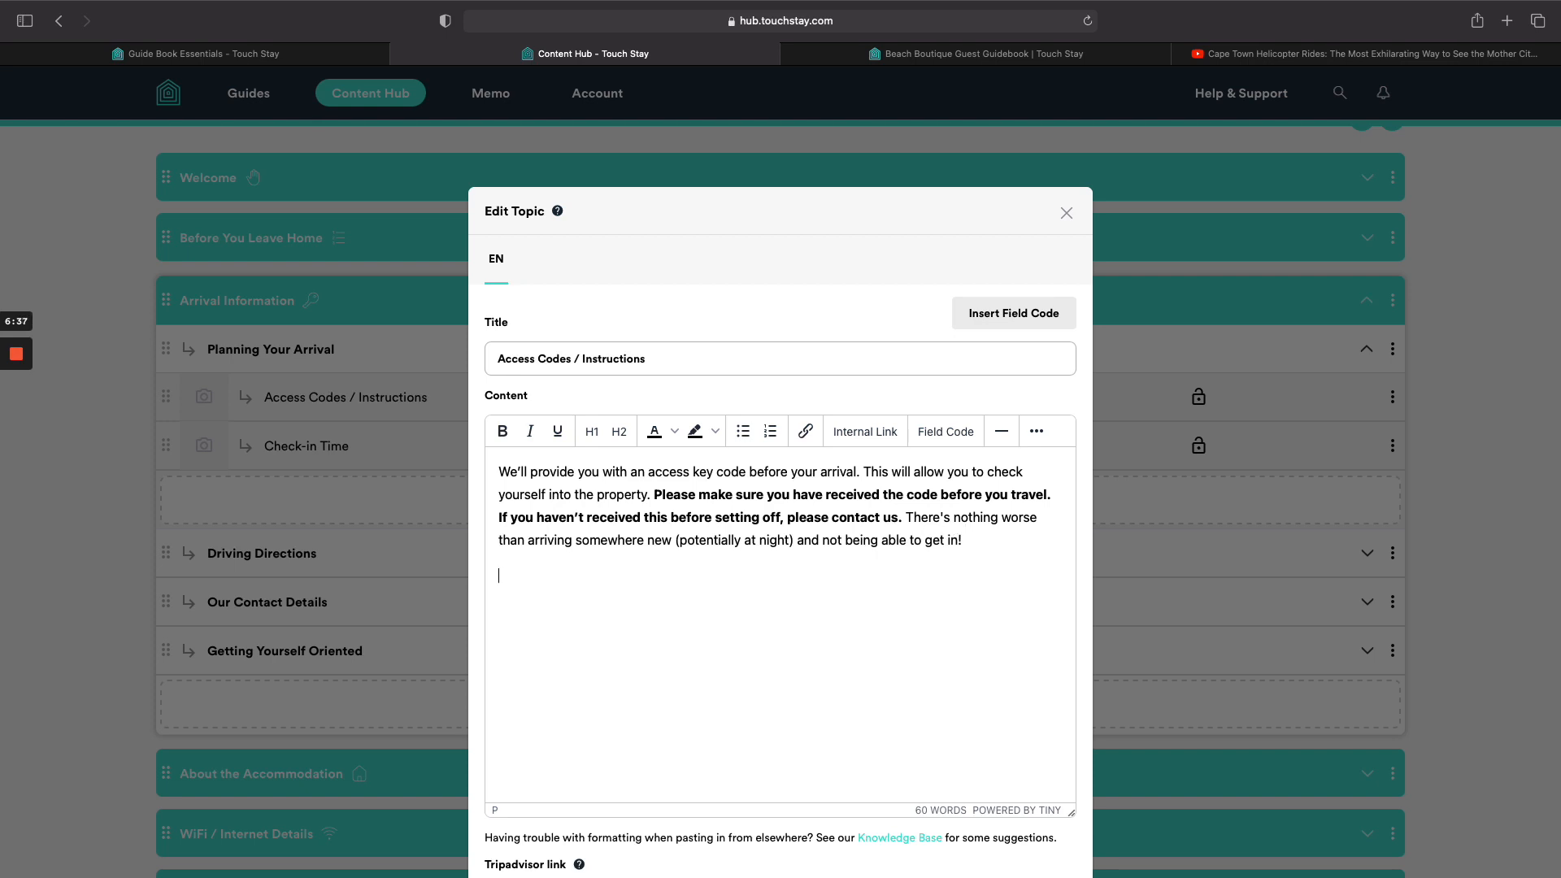
key("Return")
type("Your access code will automatically be s")
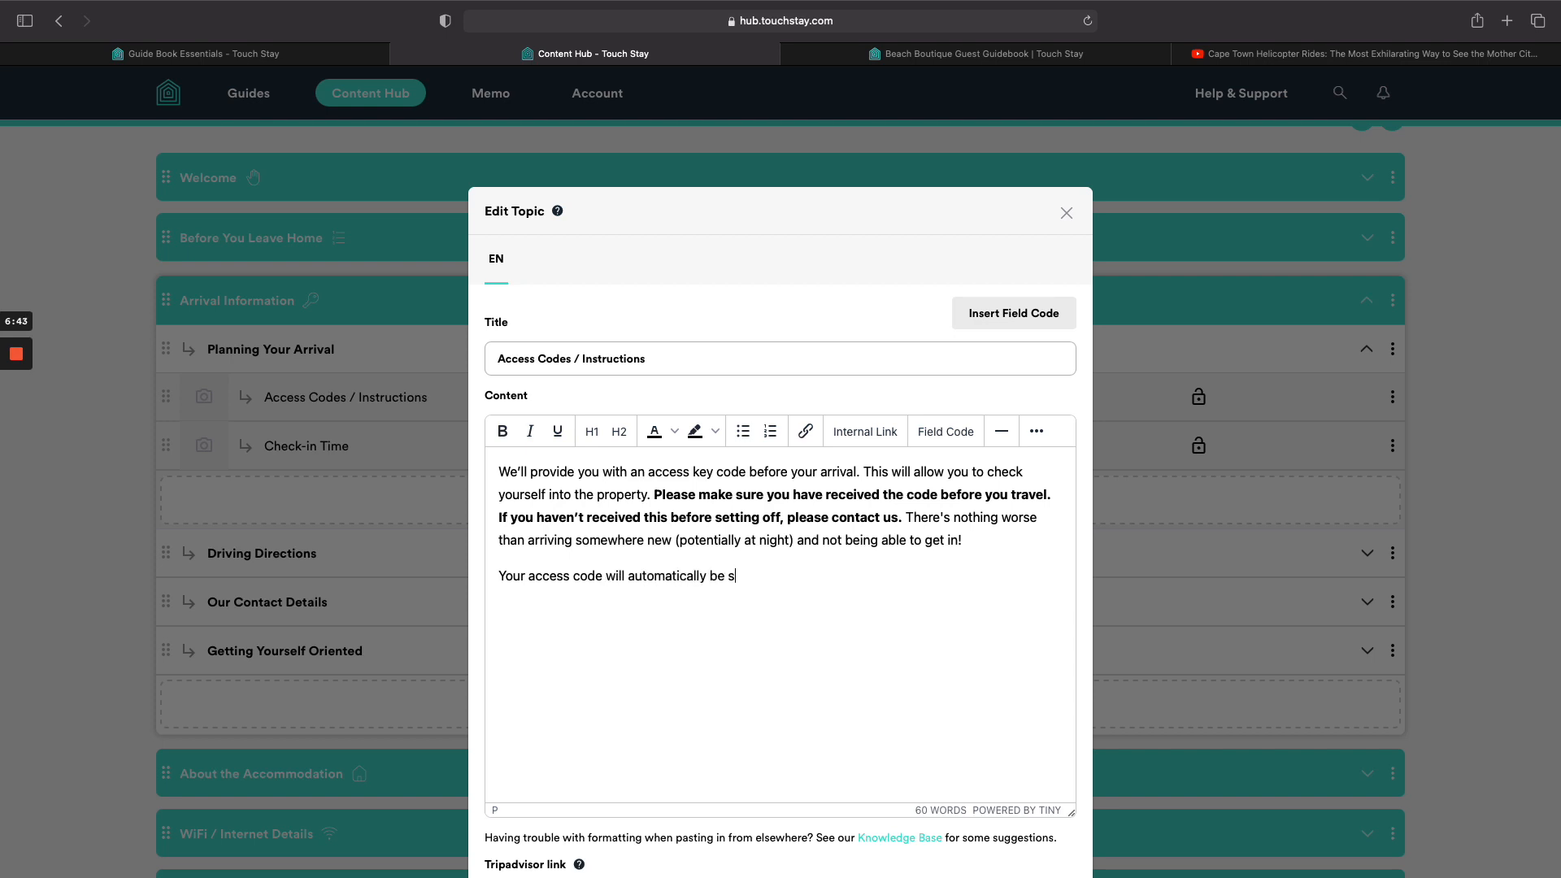
type("et as the last 4 digits of the mobile phone number you provided to us when you booked.")
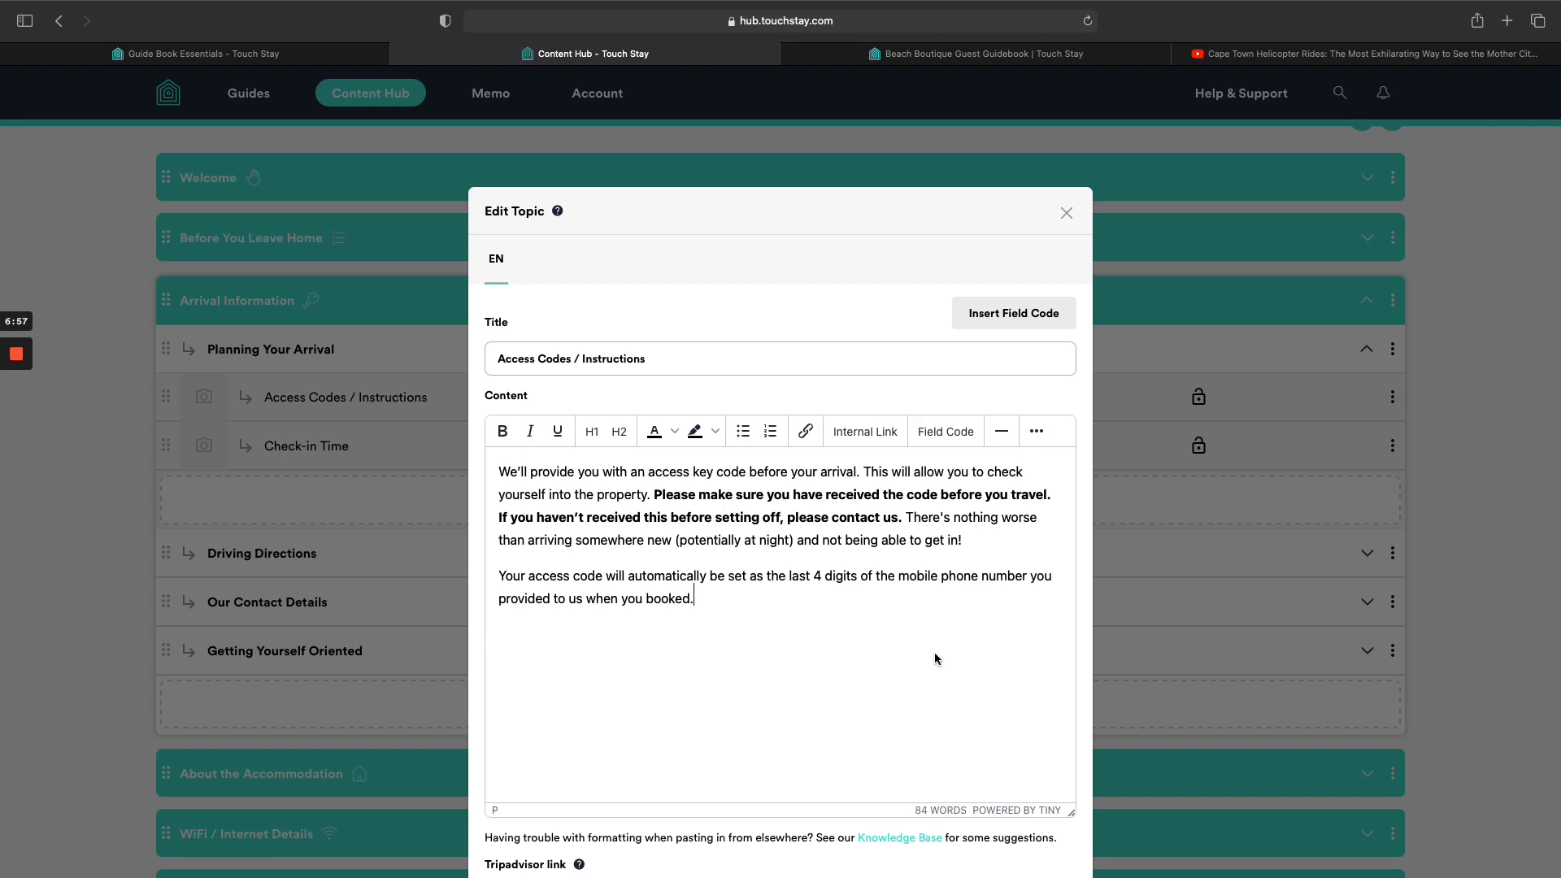
scroll(927, 686, "down", 5)
left_click(1040, 799)
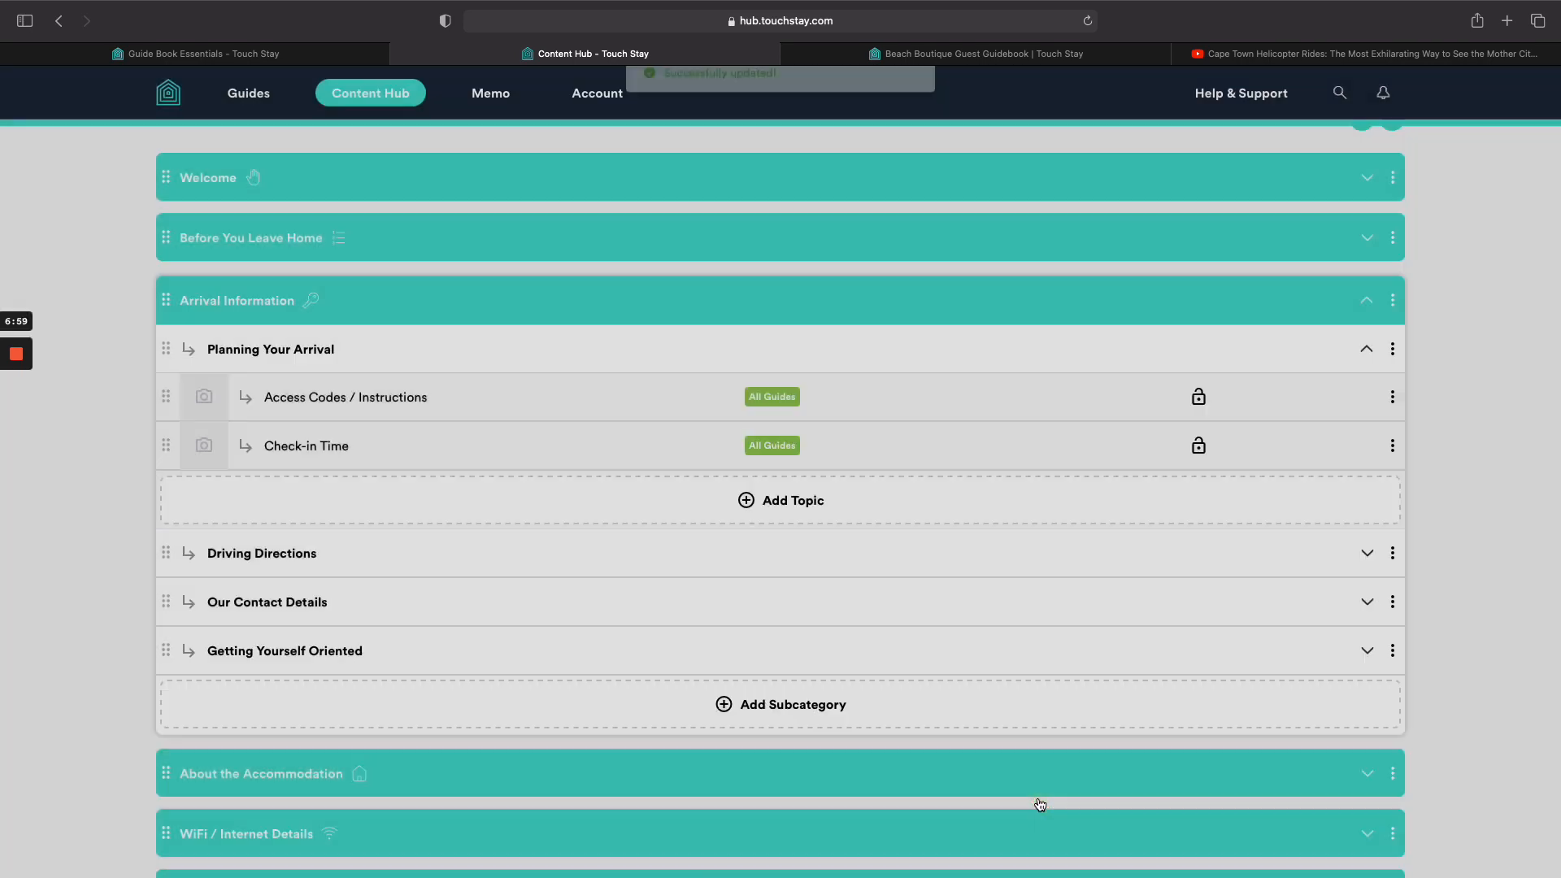
Collapse Arrival Information and expand the WiFi / Internet Details category and subcategory in the Content Hub.
left_click(220, 54)
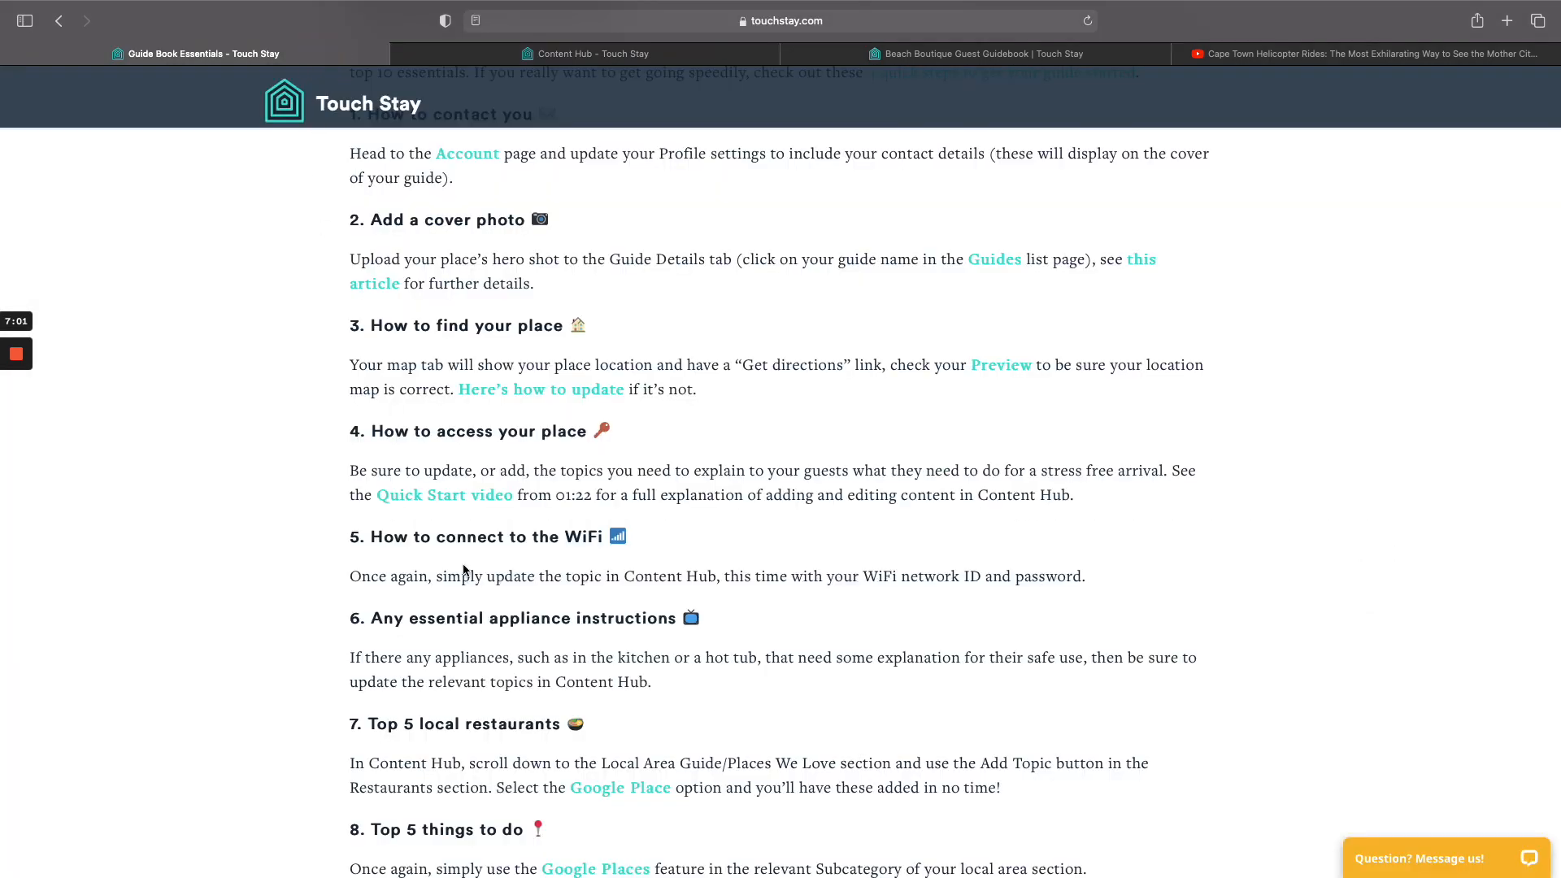
scroll(488, 553, "down", 2)
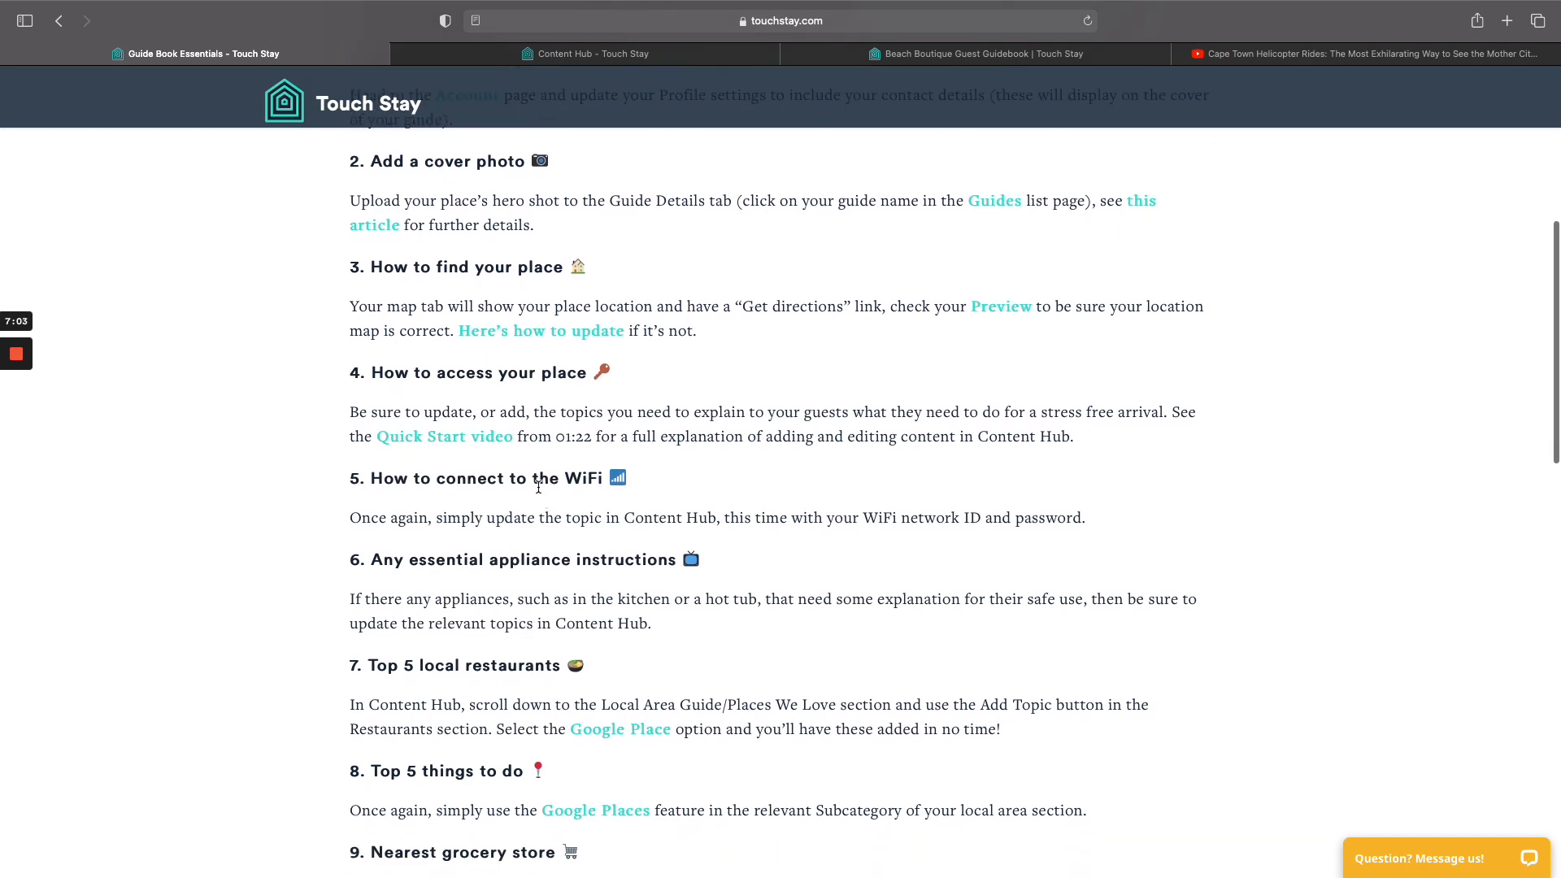
left_click(561, 54)
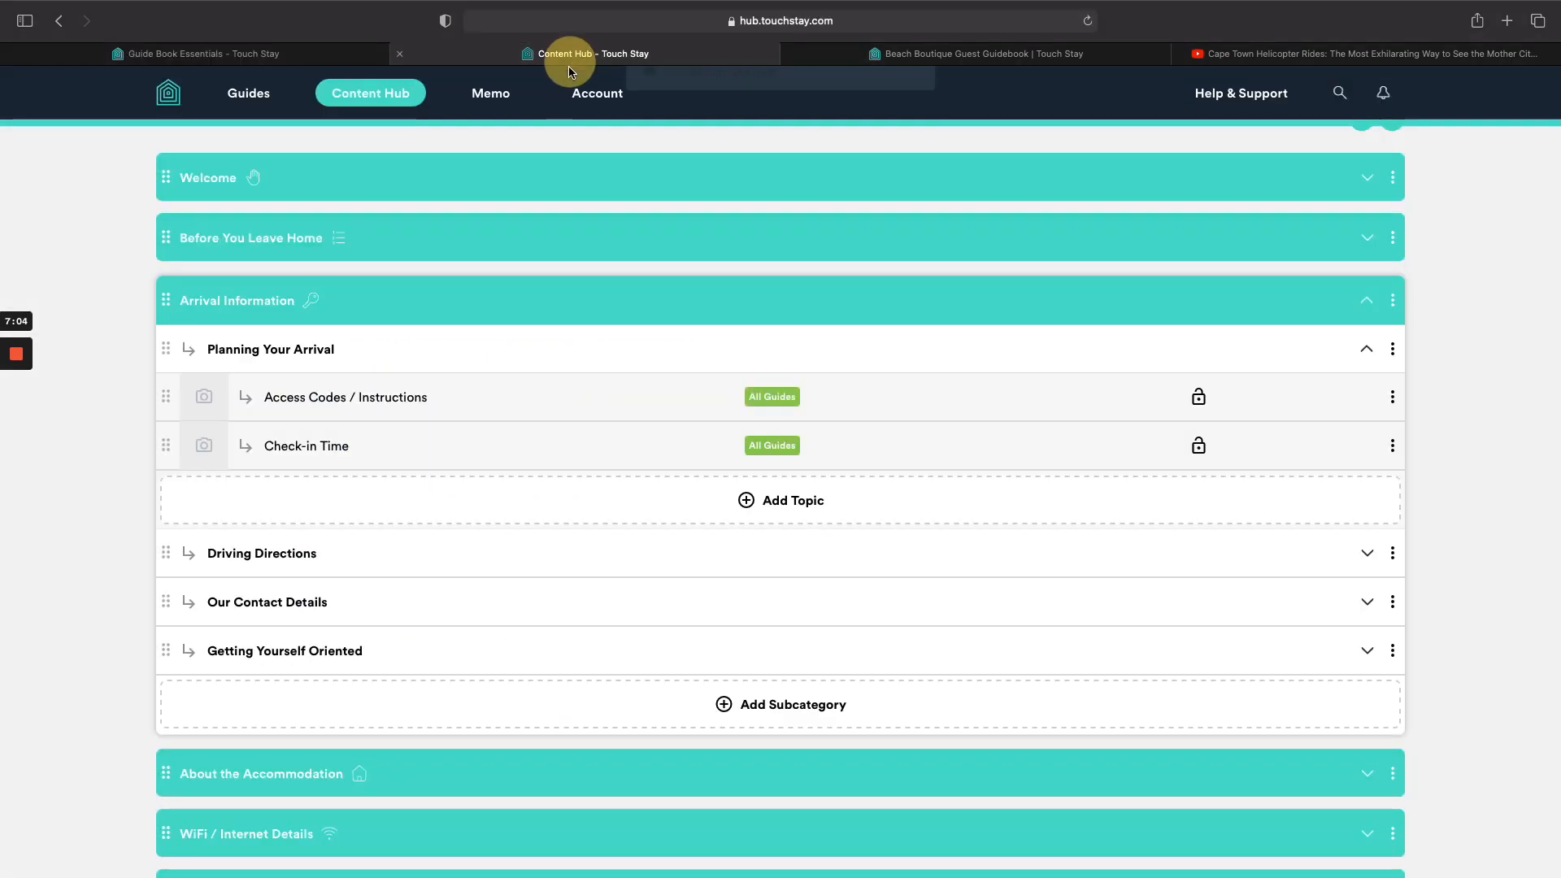
left_click(501, 306)
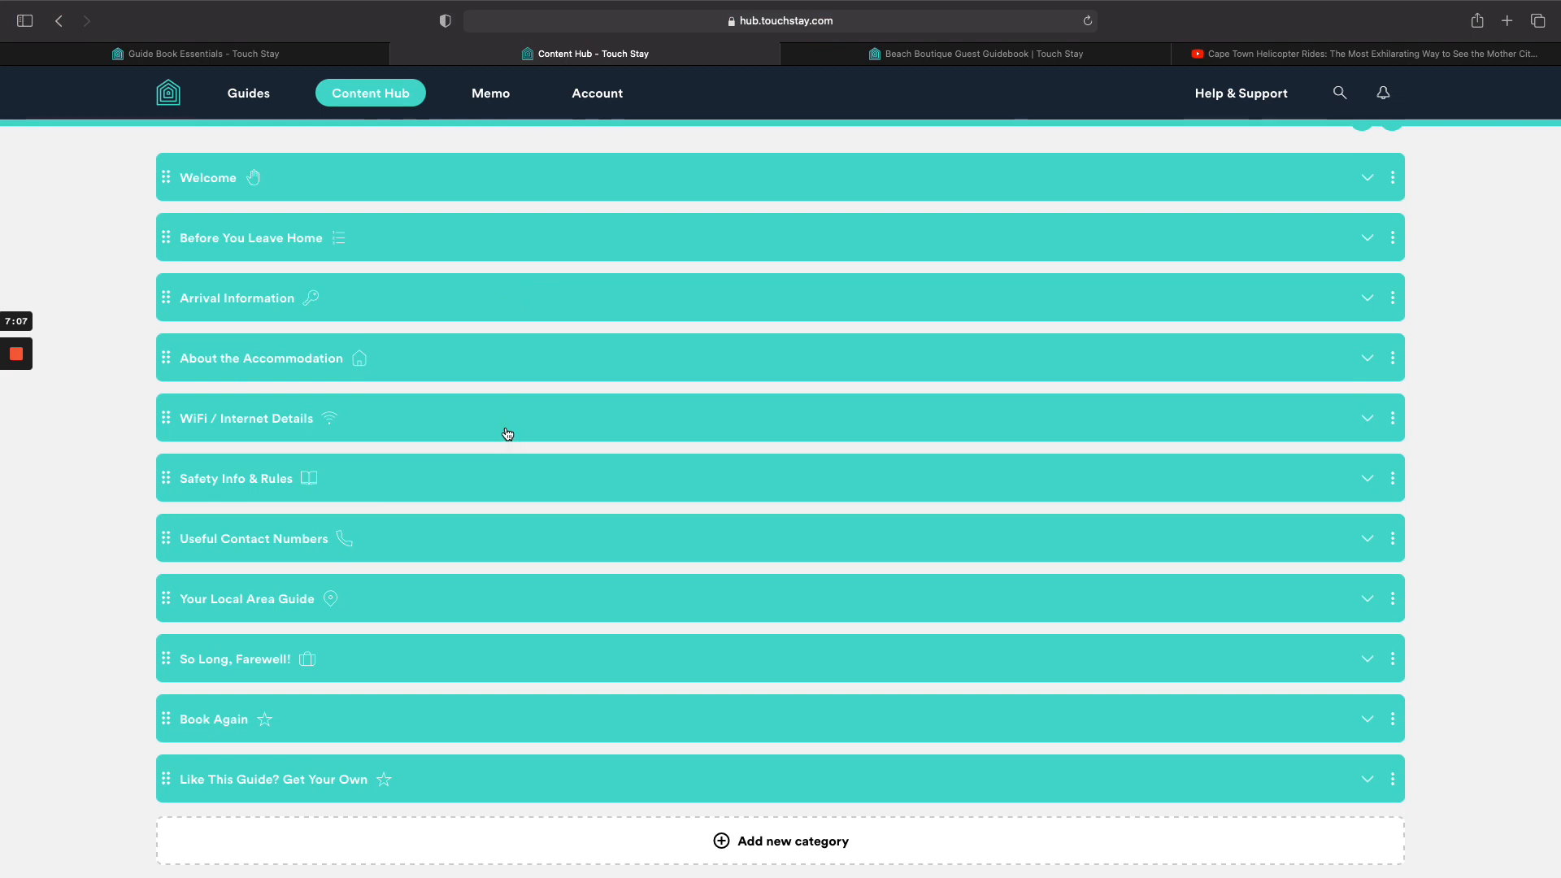
left_click(505, 431)
left_click(511, 464)
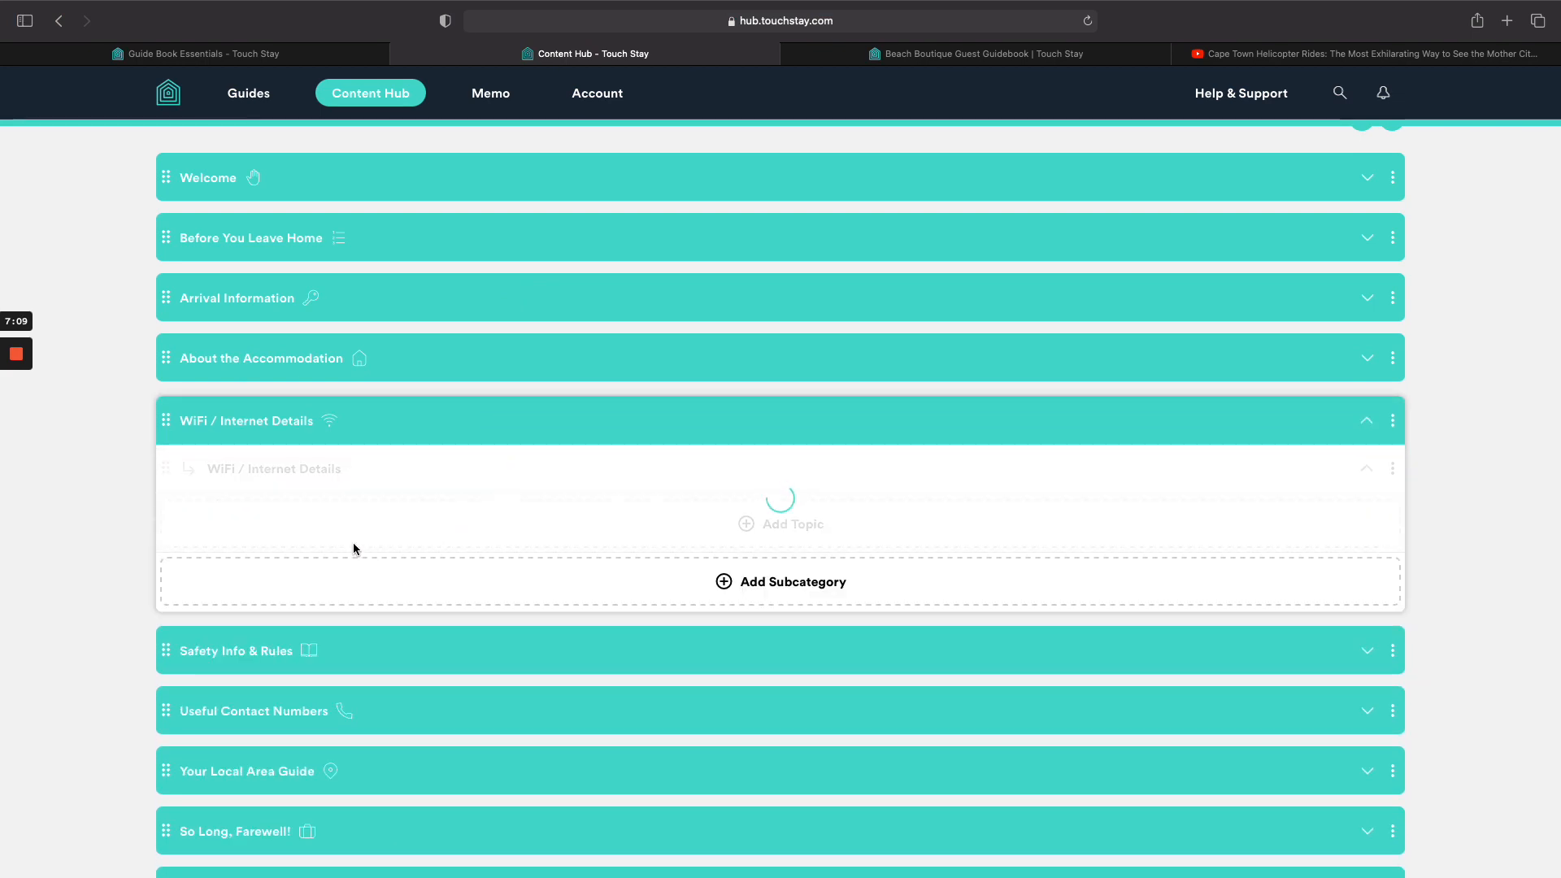
Enter the network ID Router_123 and the Wi-Fi password in the WiFi topic and save it.
left_click(341, 525)
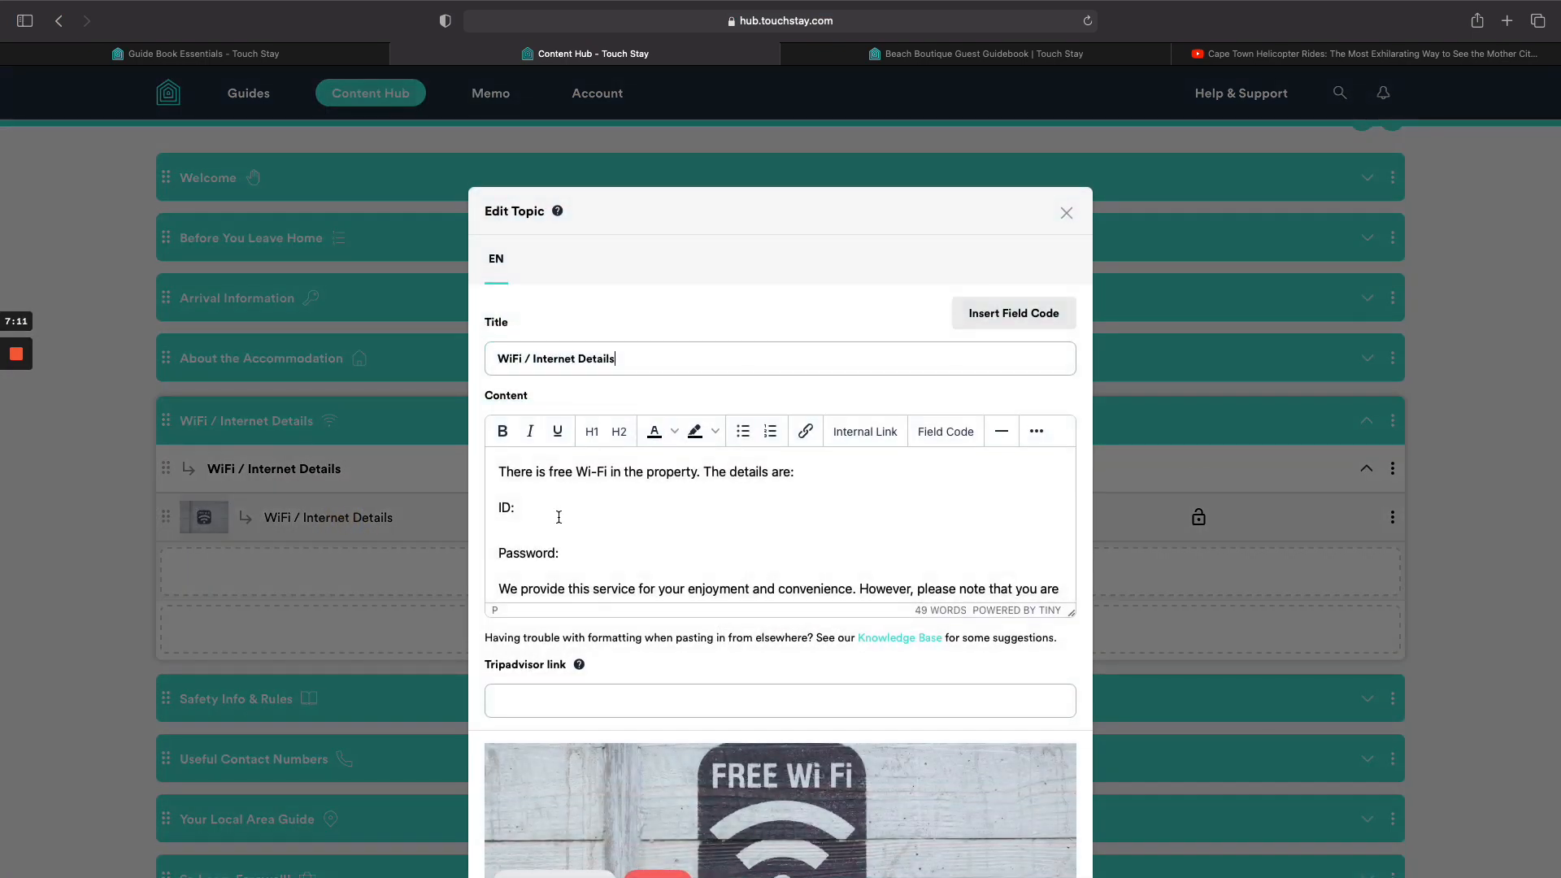
left_click(559, 517)
scroll(544, 596, "down", 10)
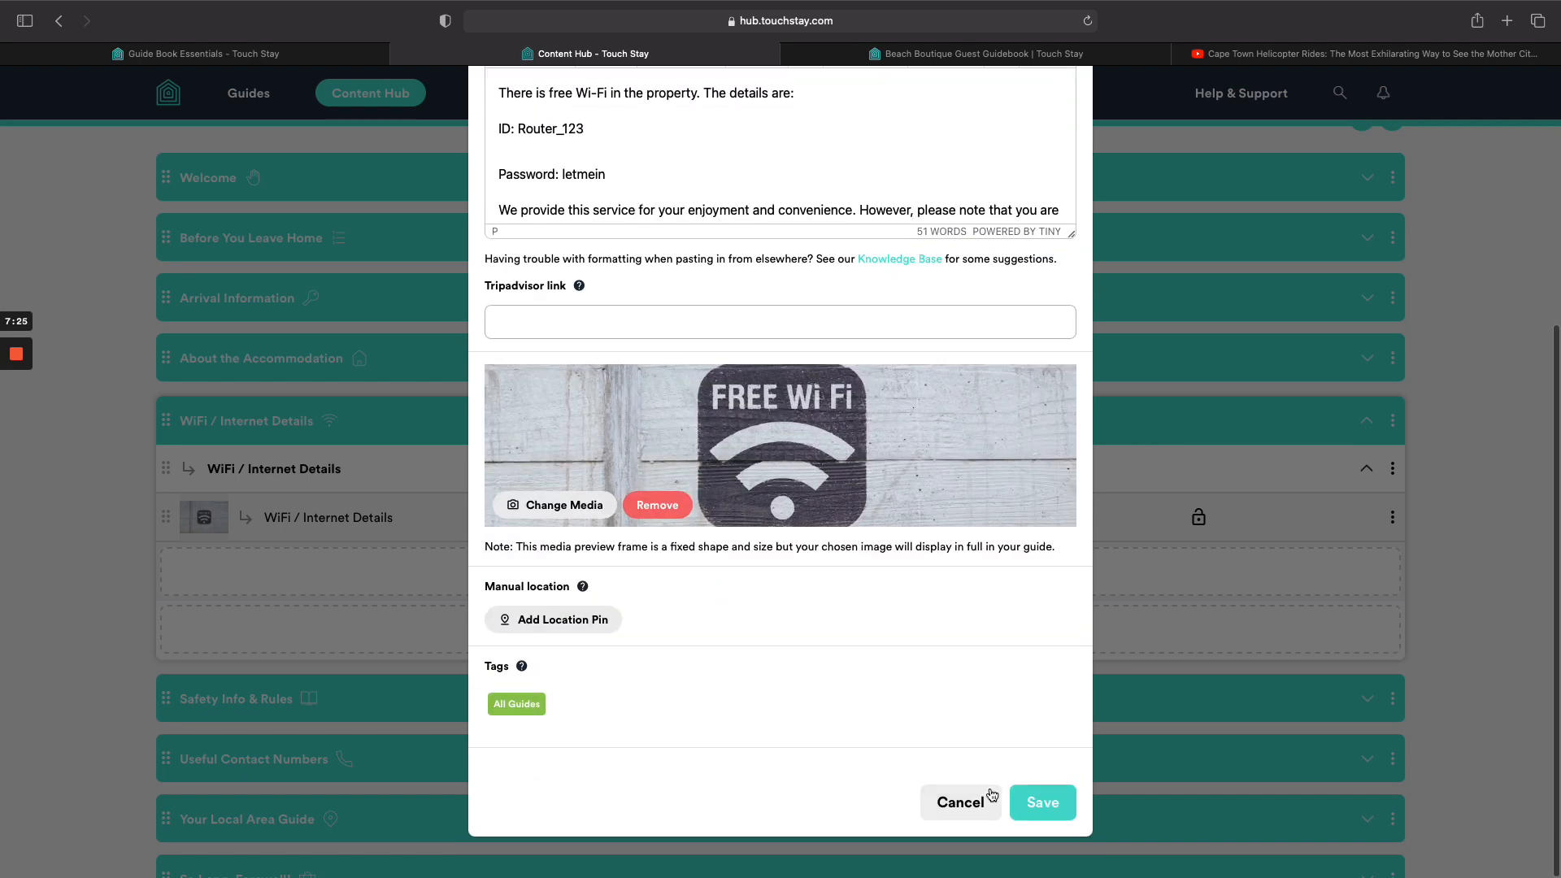
left_click(1033, 804)
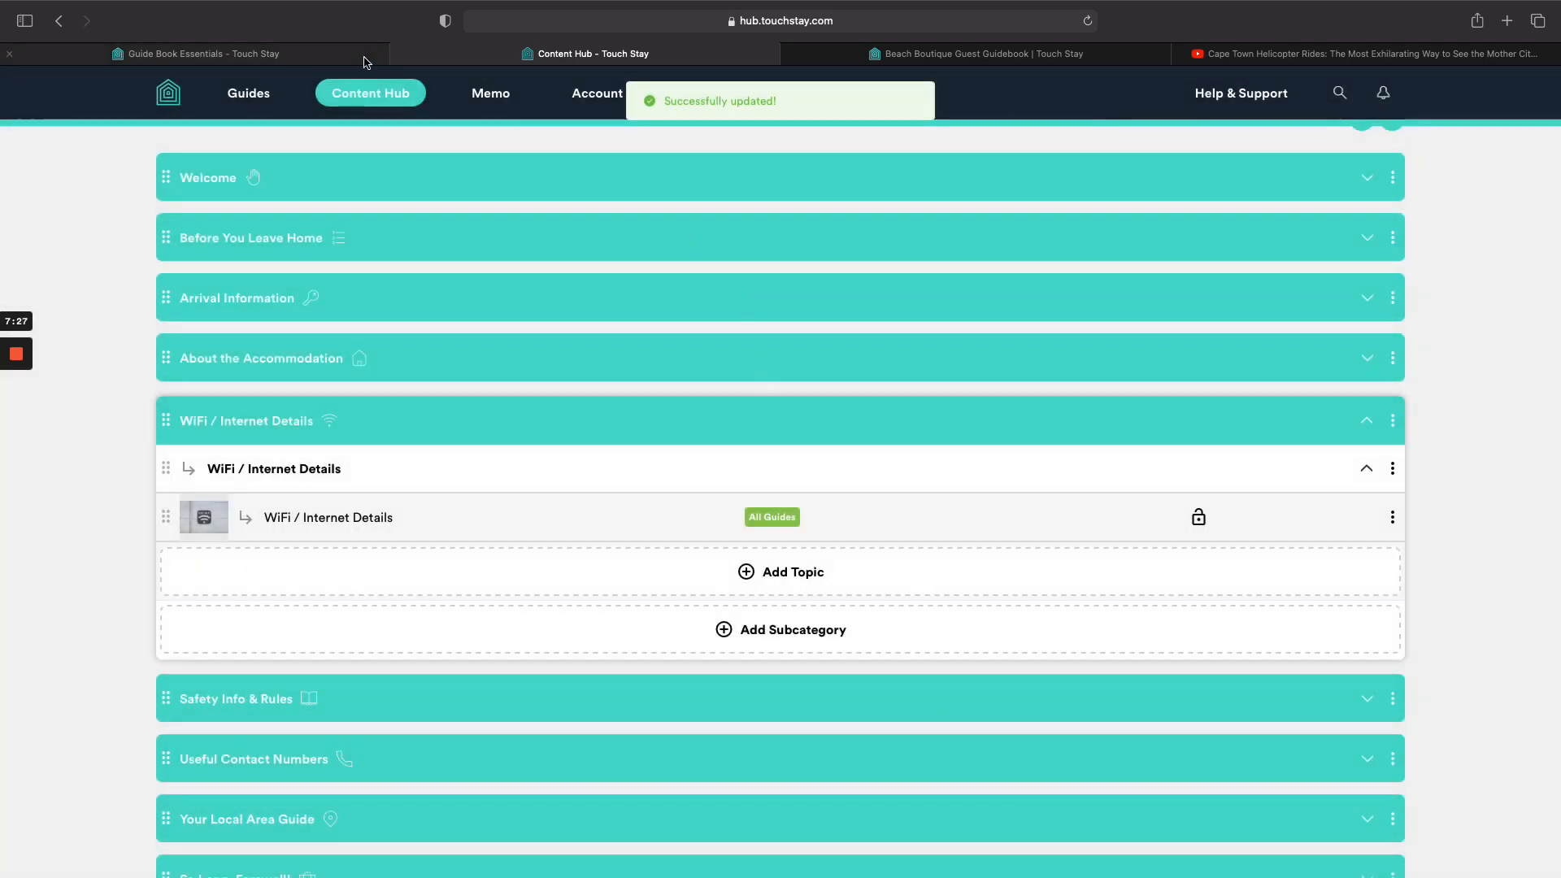
left_click(333, 55)
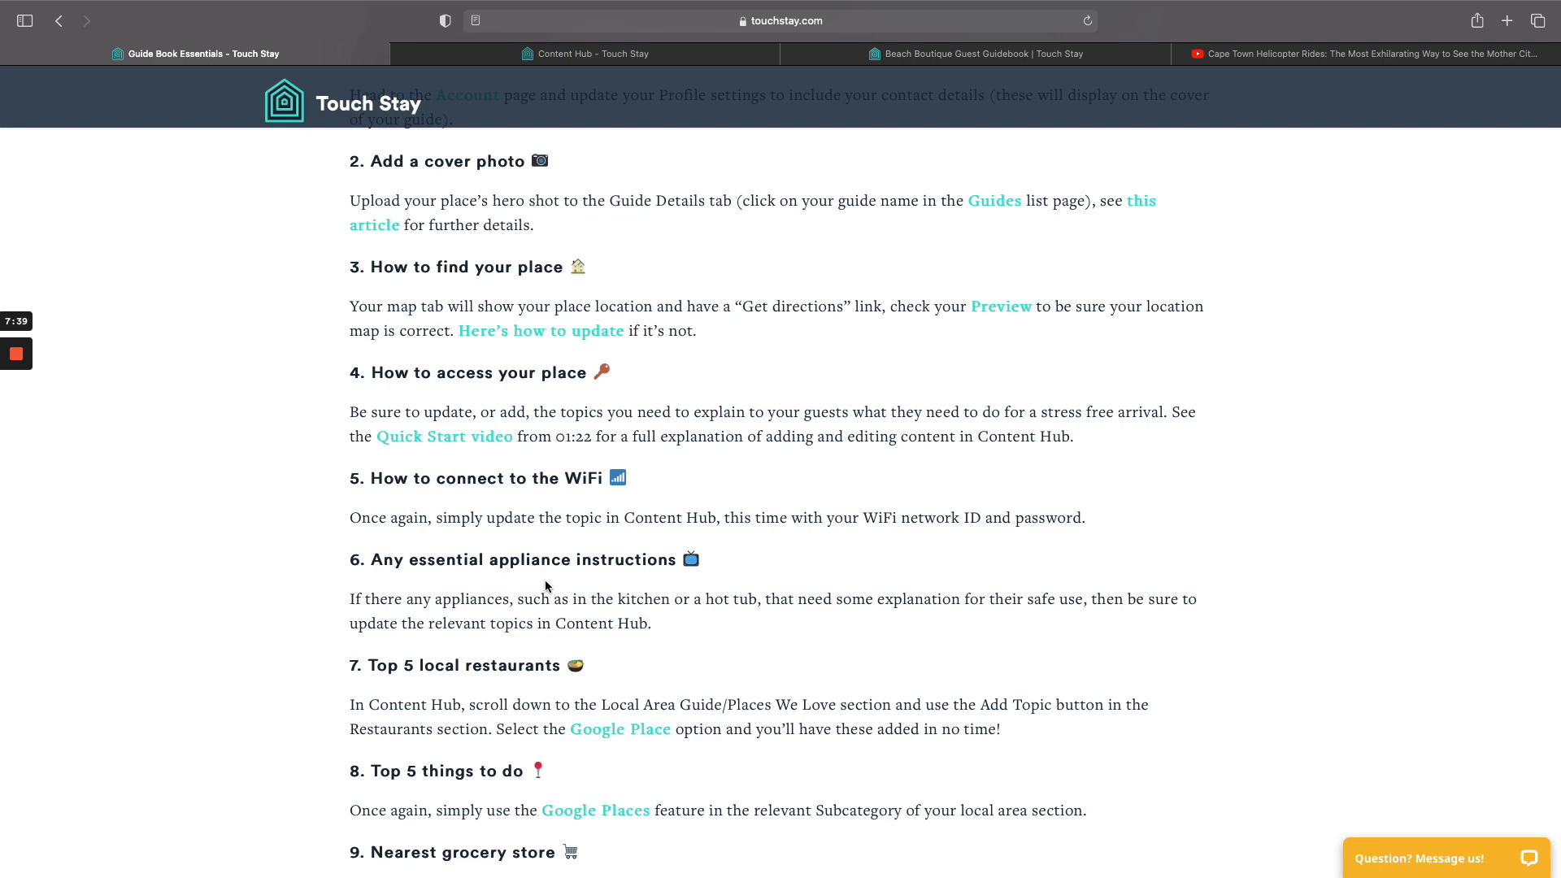
Expand Your Local Area Guide > Restaurants in the Content Hub and choose to add a Google Place topic.
scroll(544, 585, "down", 4)
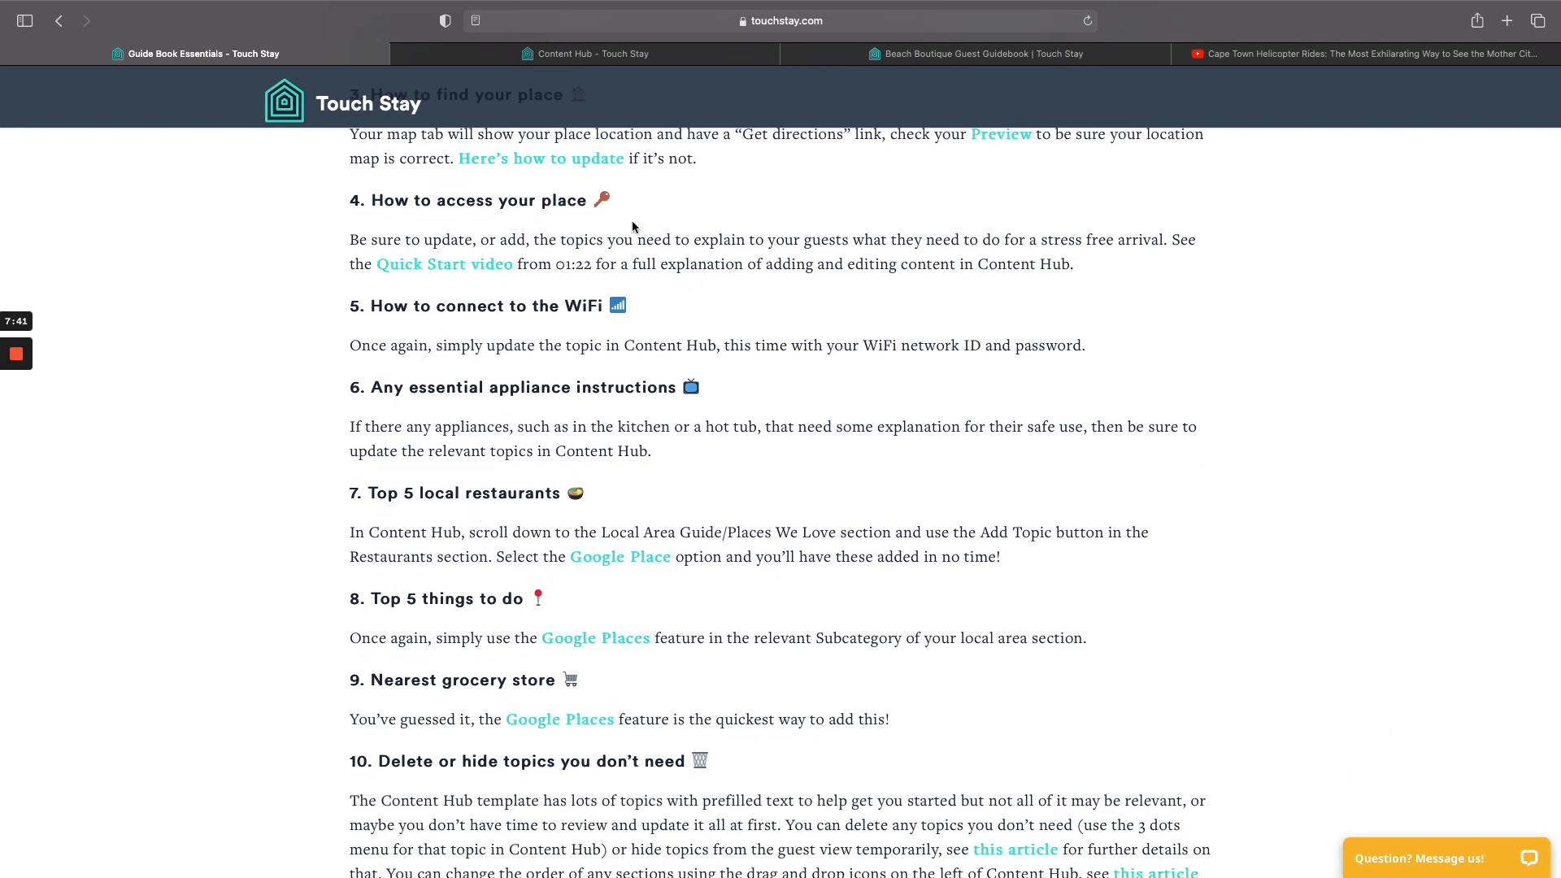
left_click(643, 54)
scroll(575, 439, "down", 5)
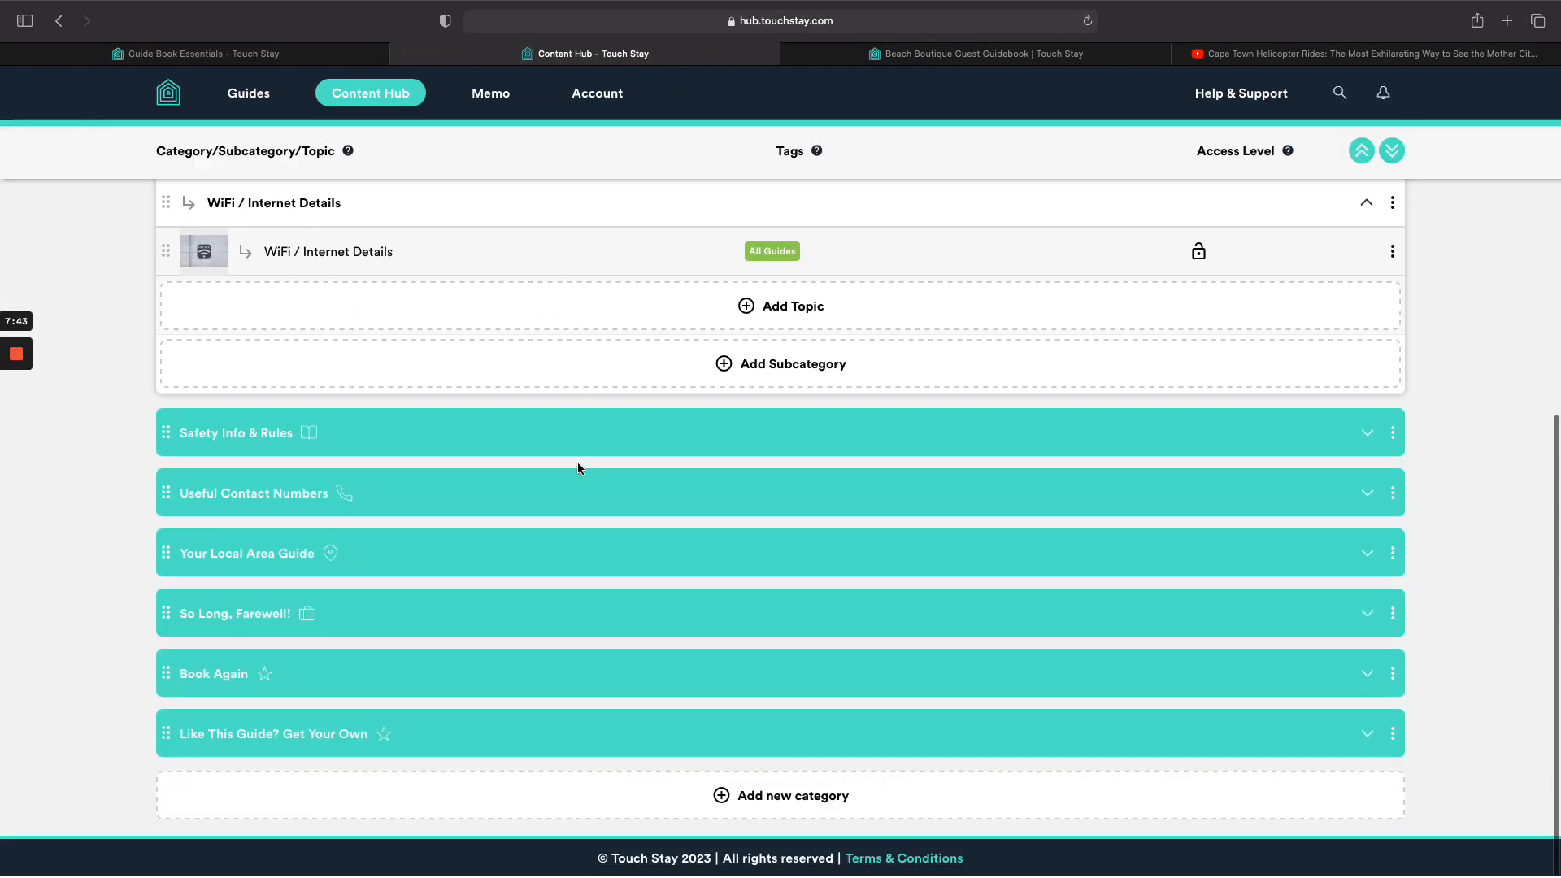
left_click(577, 553)
scroll(573, 553, "down", 3)
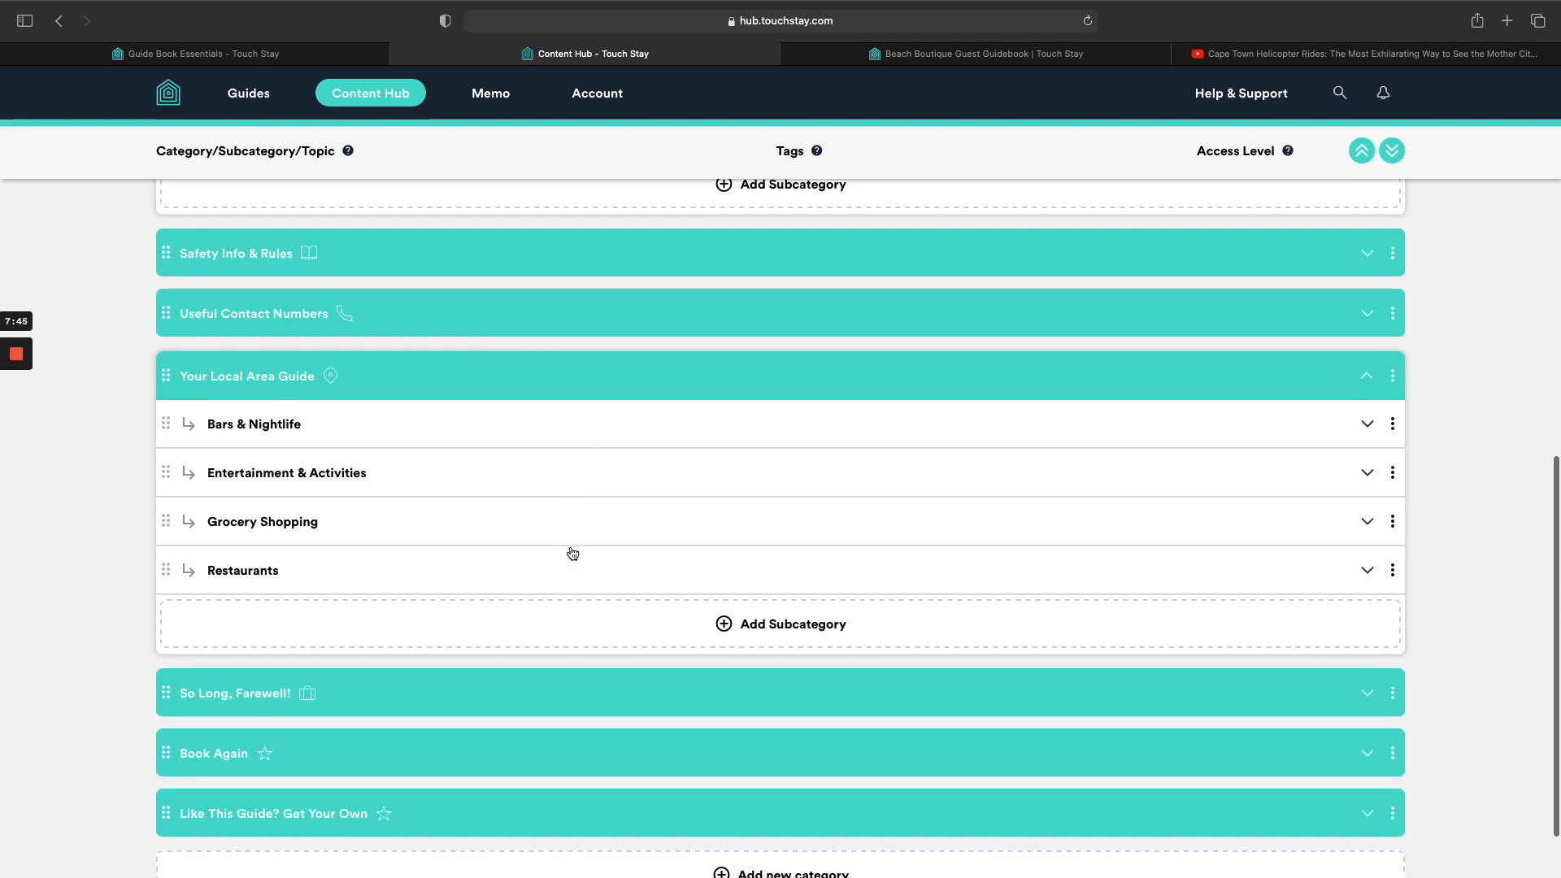
left_click(573, 569)
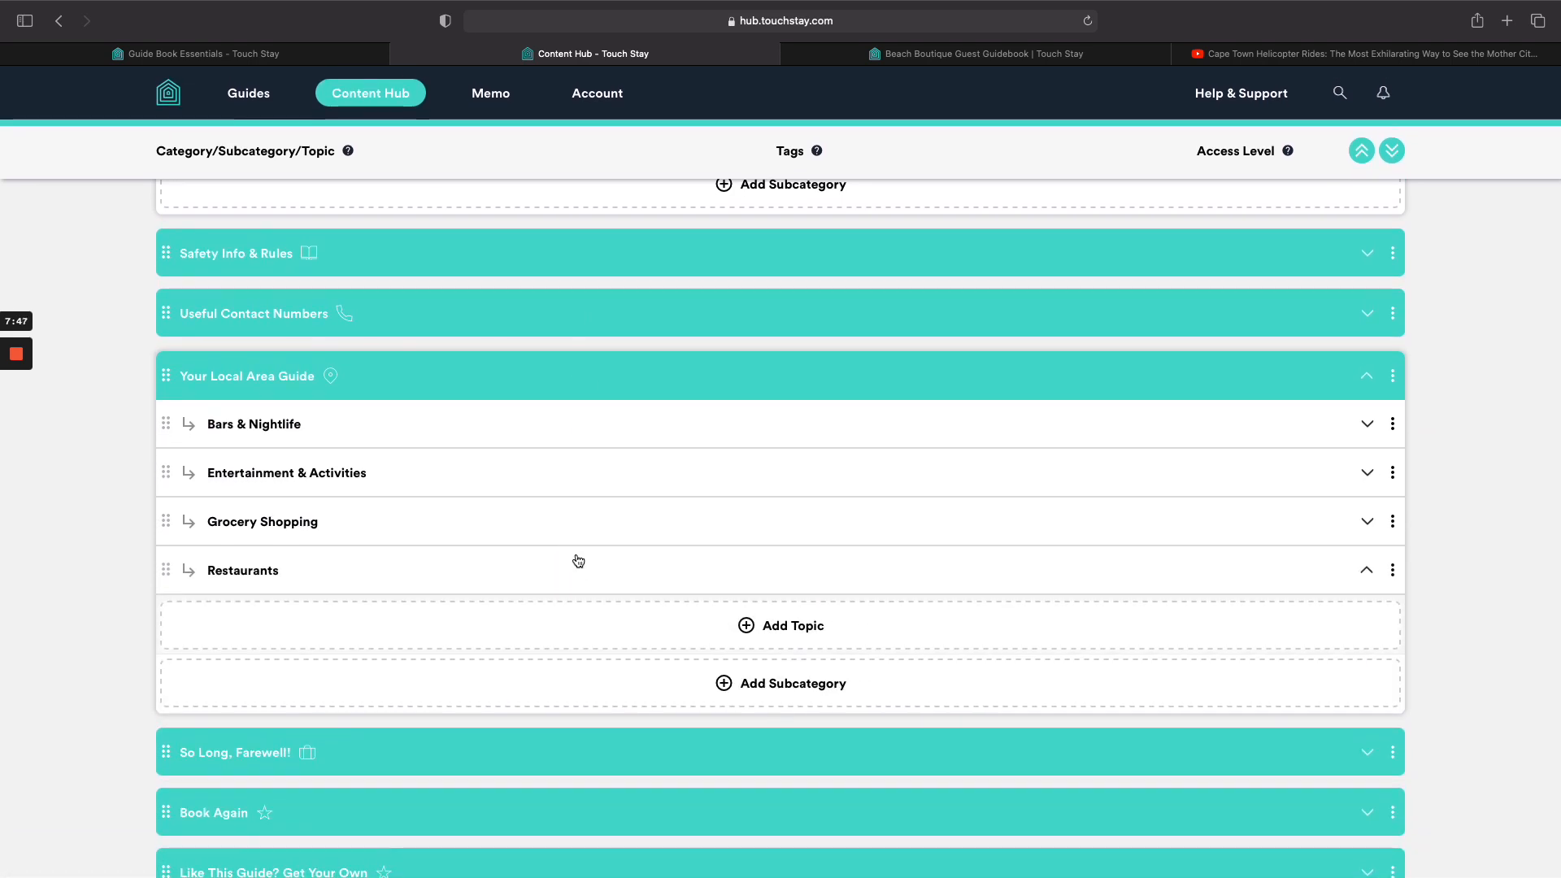
left_click(771, 631)
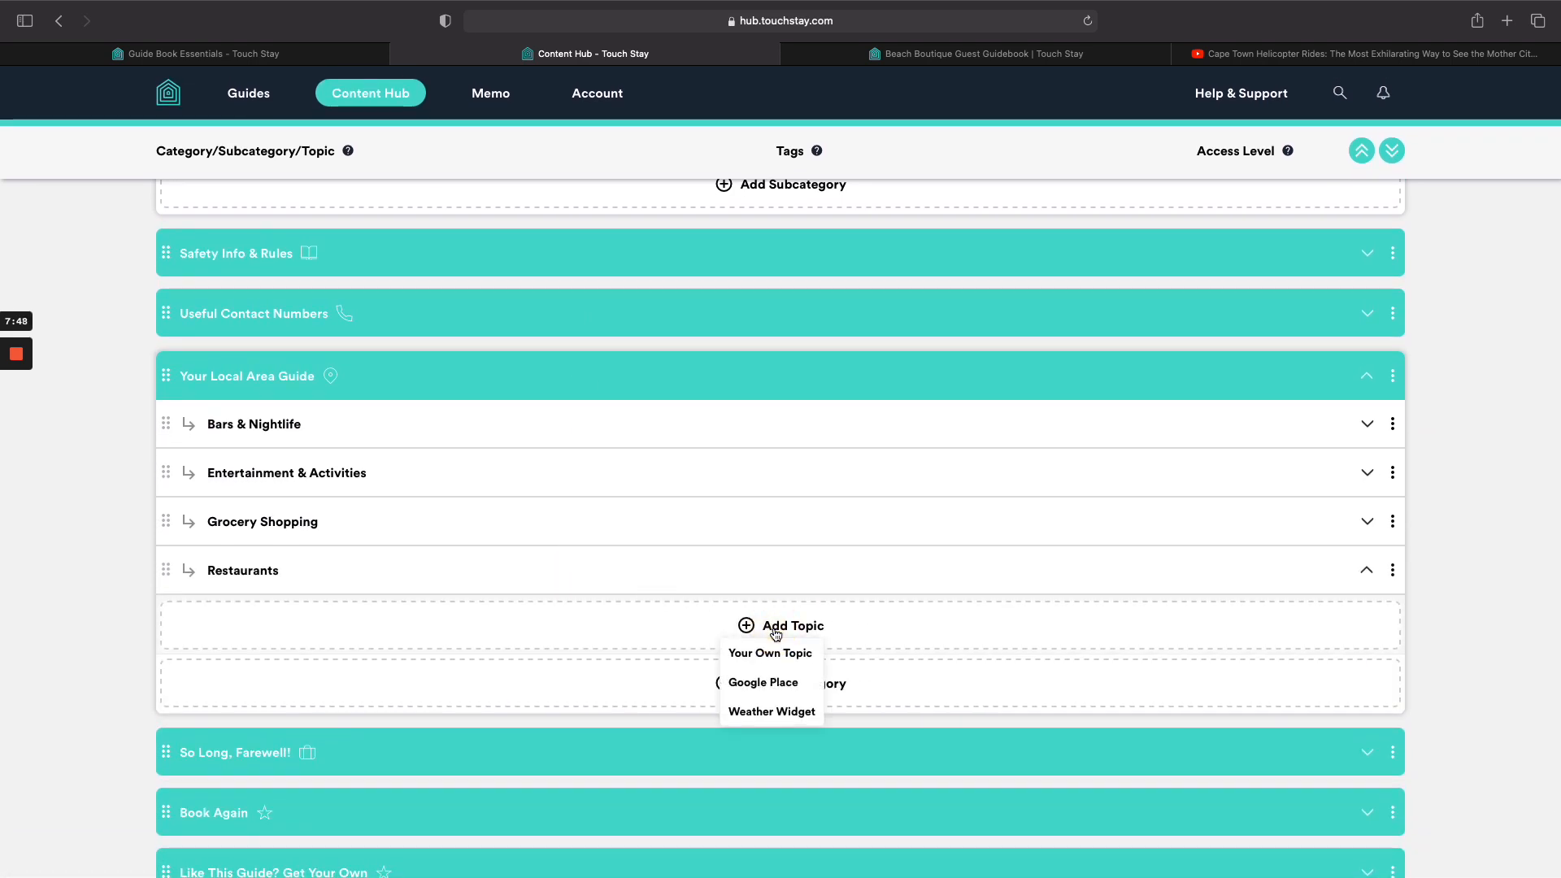
left_click(770, 685)
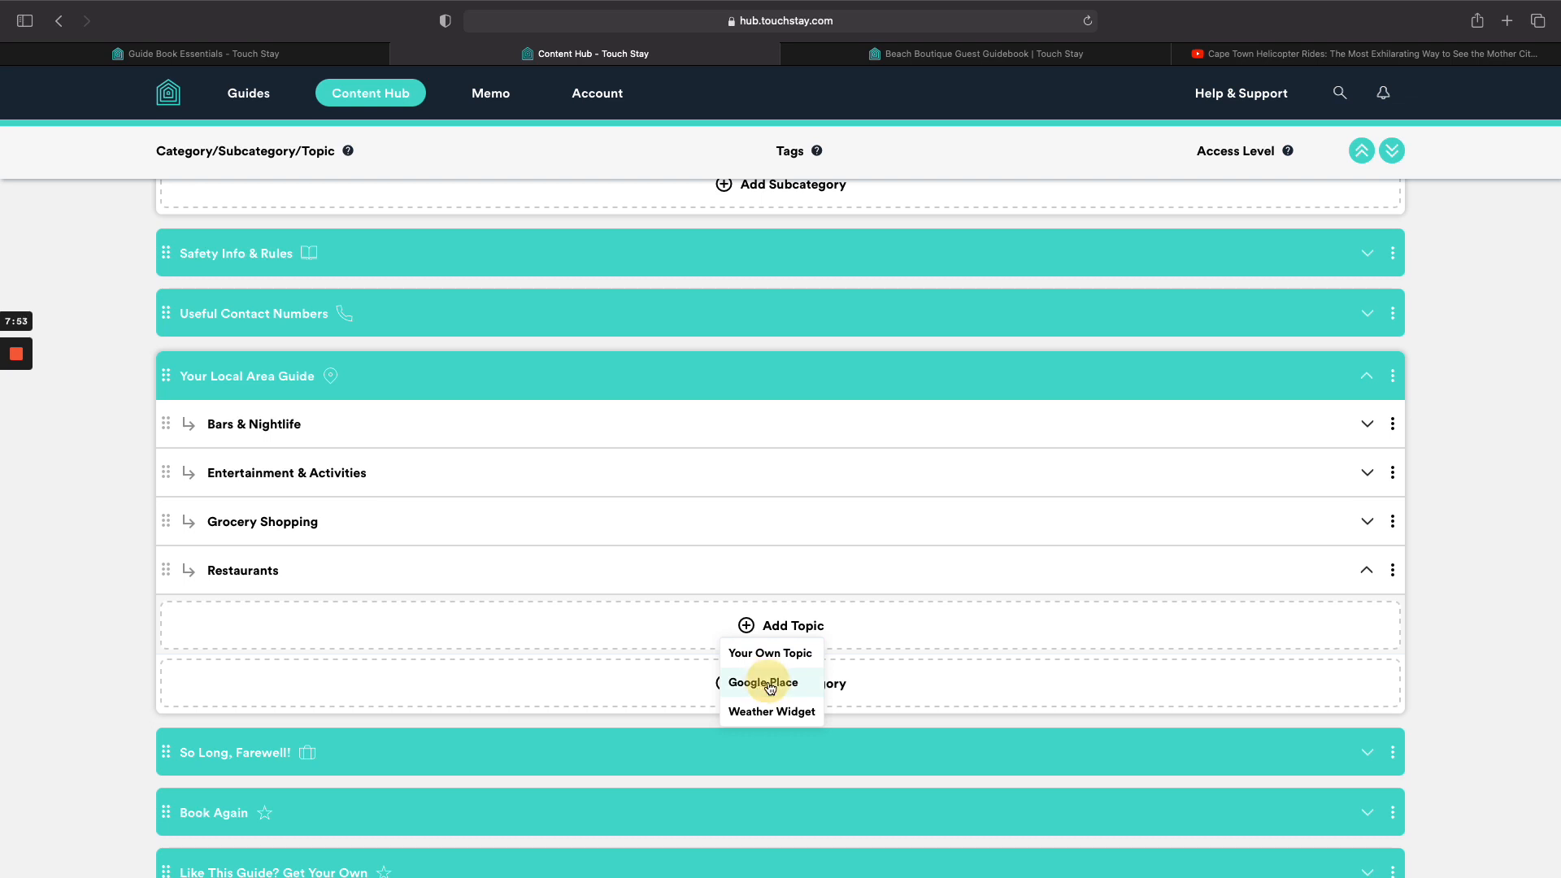
Select Osteria Tarantino in Cape Town as the place and give it an Eating & Drinking / Restaurants pin.
left_click(685, 300)
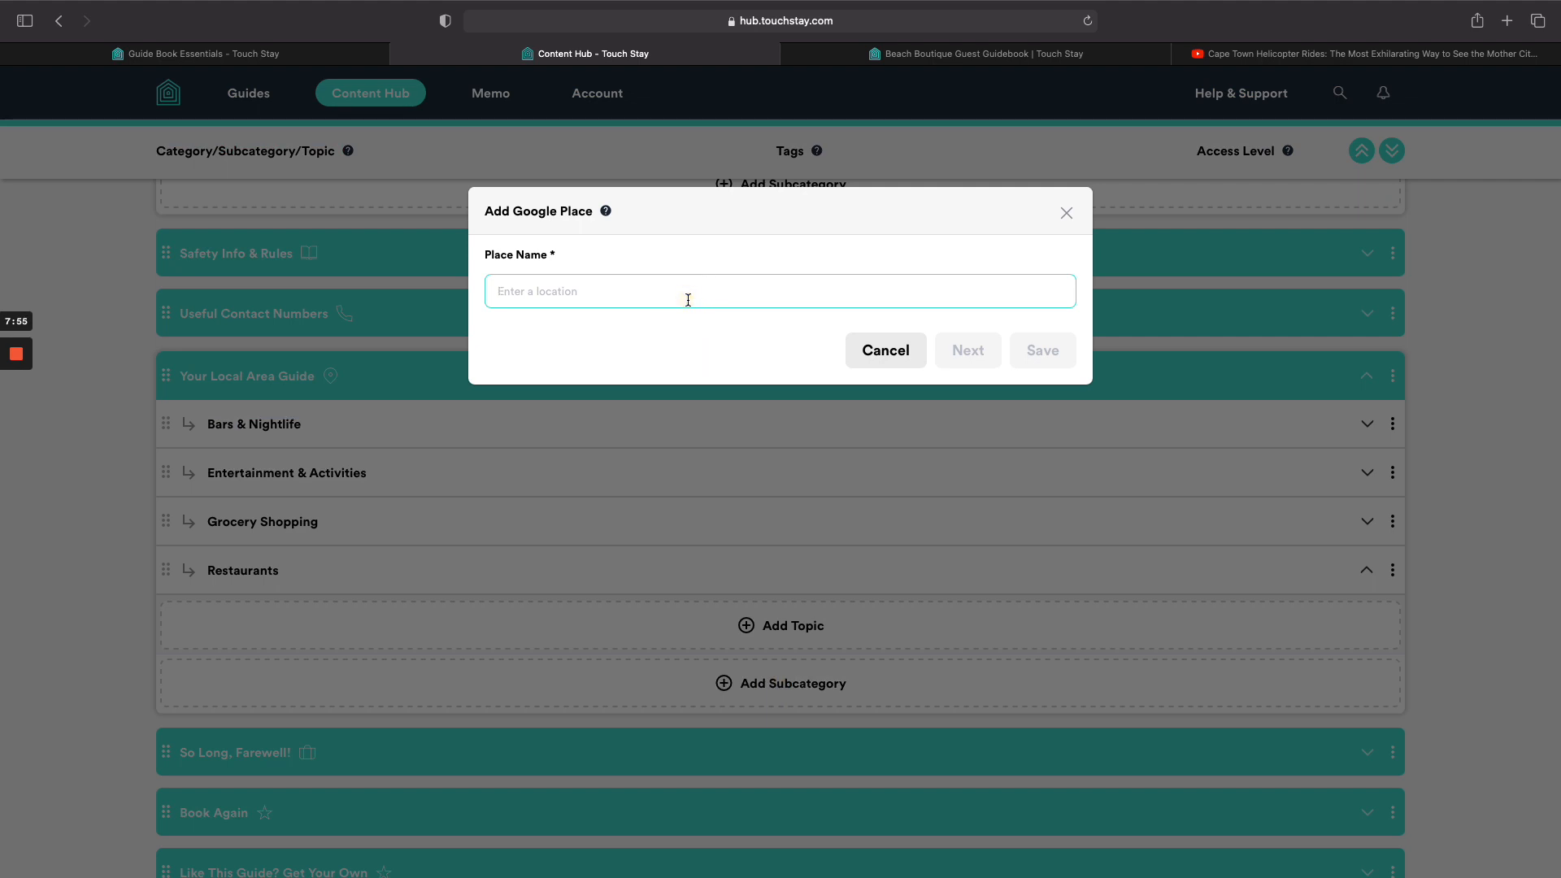
type("oster")
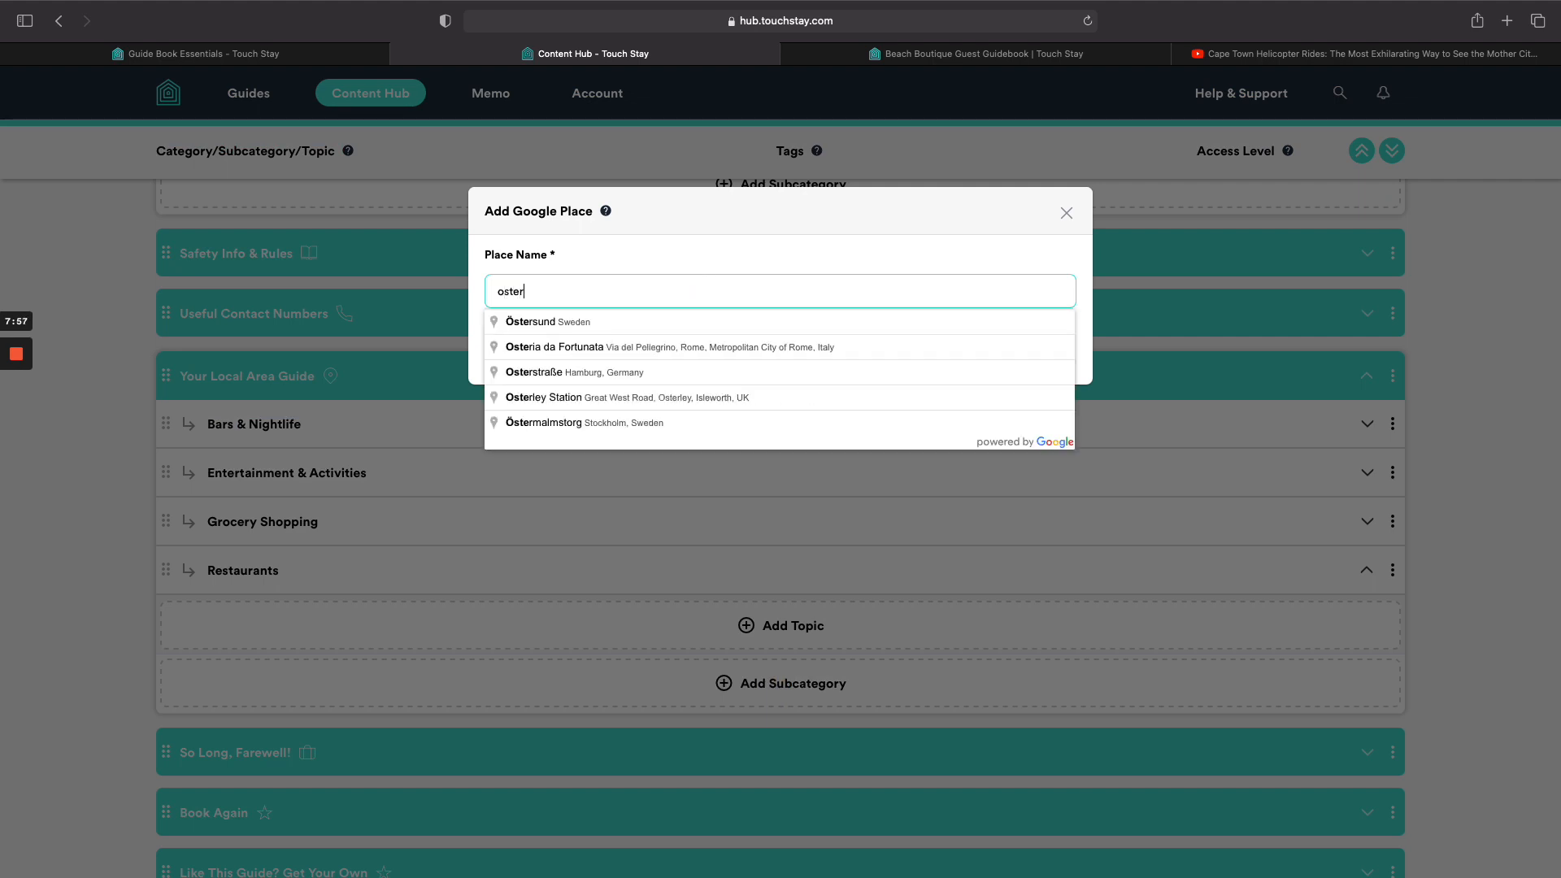
type("ioa tara")
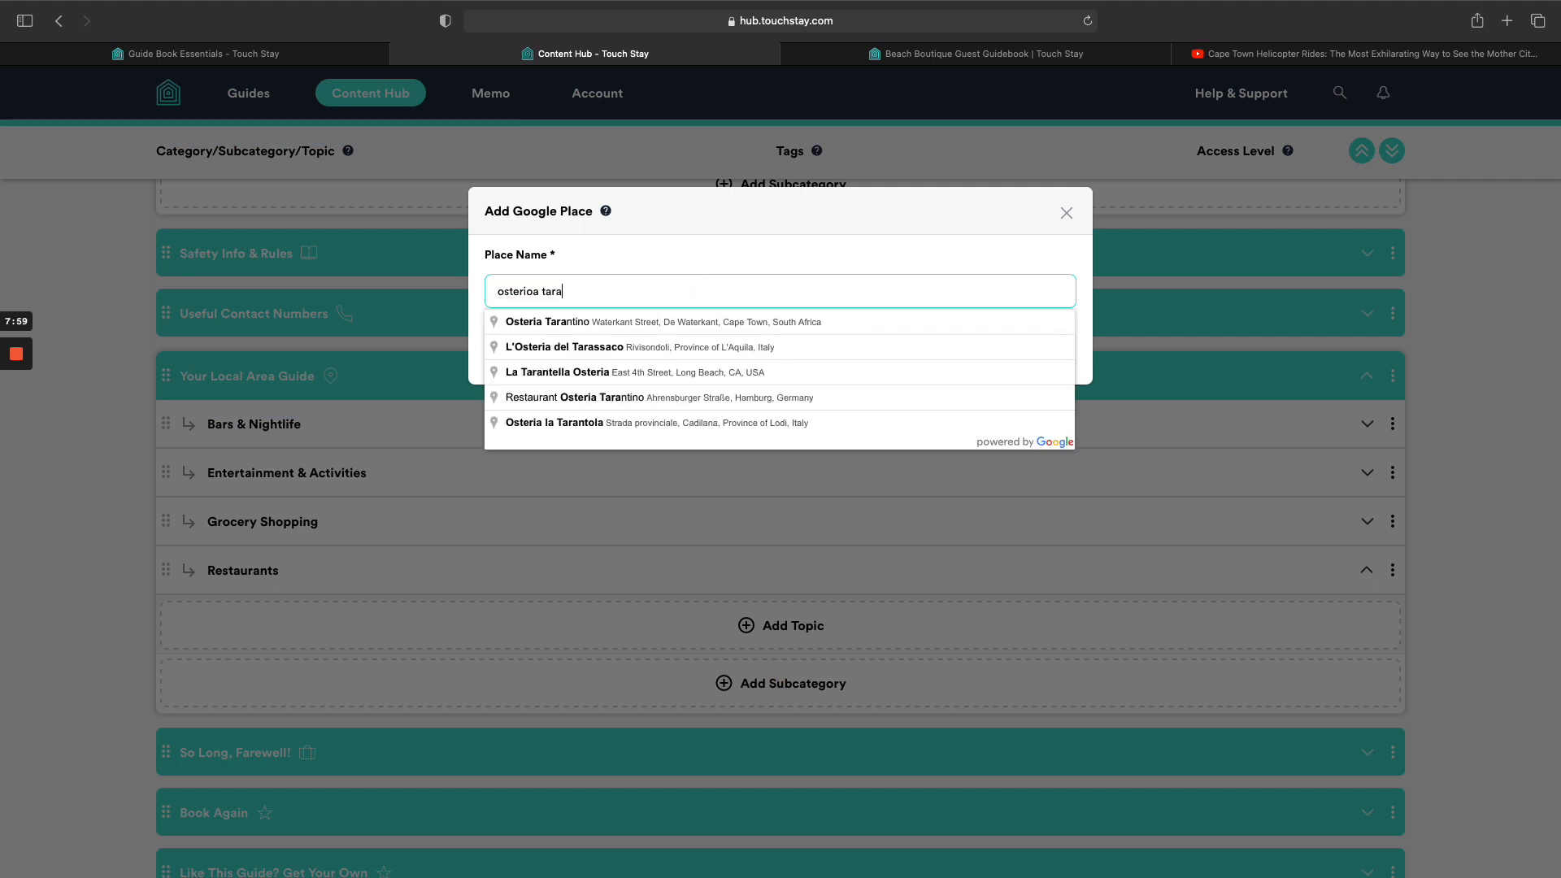
left_click(686, 322)
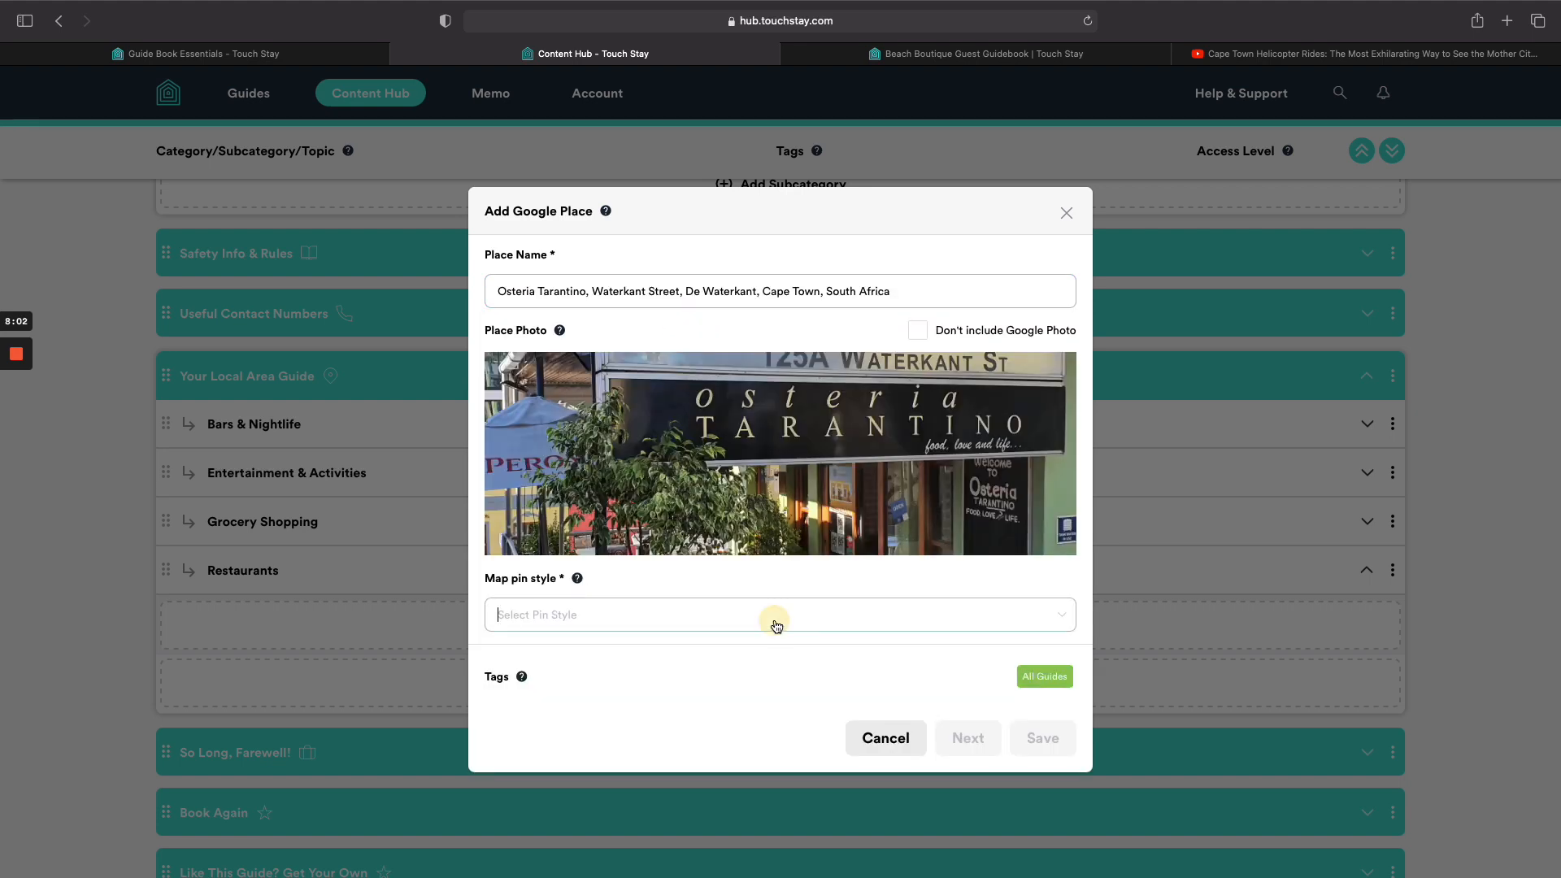
left_click(764, 618)
mouse_move(576, 408)
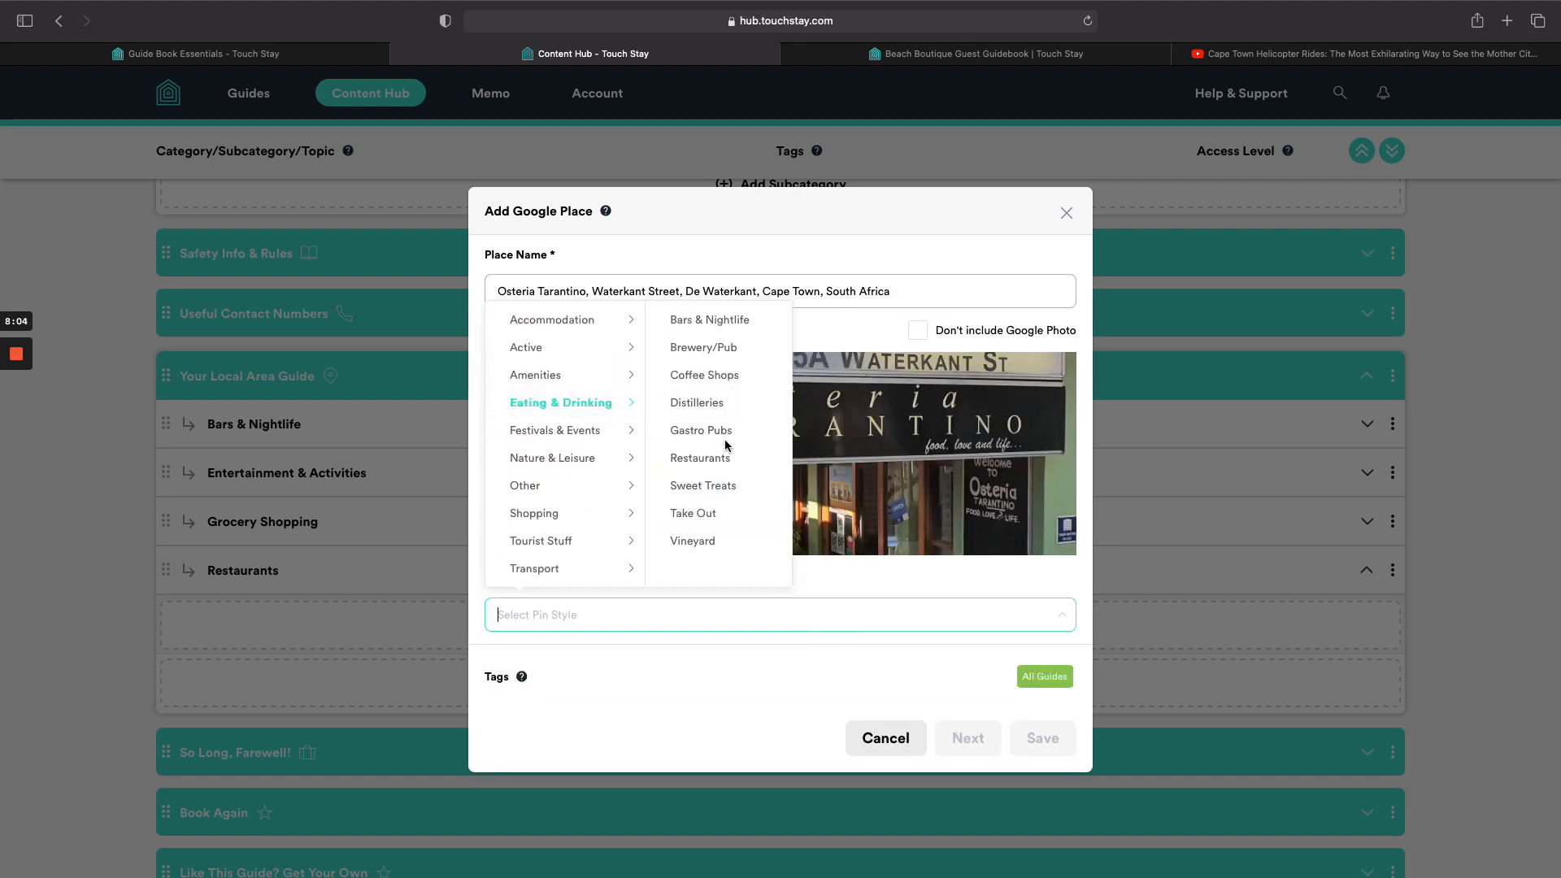
left_click(703, 458)
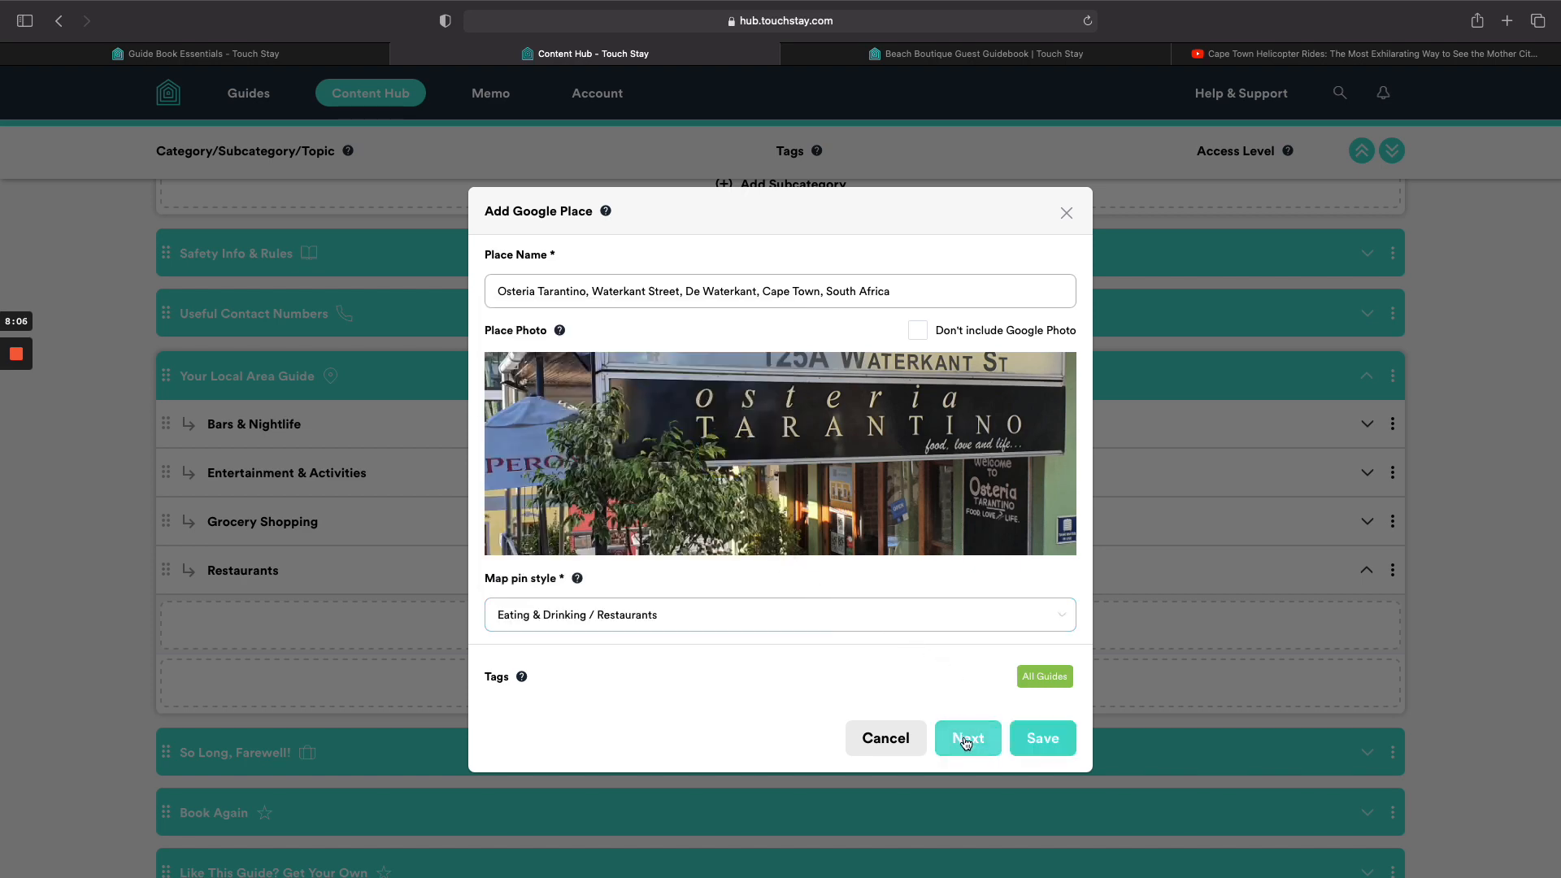
Describe it as hands down the best Italian restaurant on the Western Cape and save.
left_click(966, 740)
left_click(829, 493)
key("shift+Tab")
type("Thi")
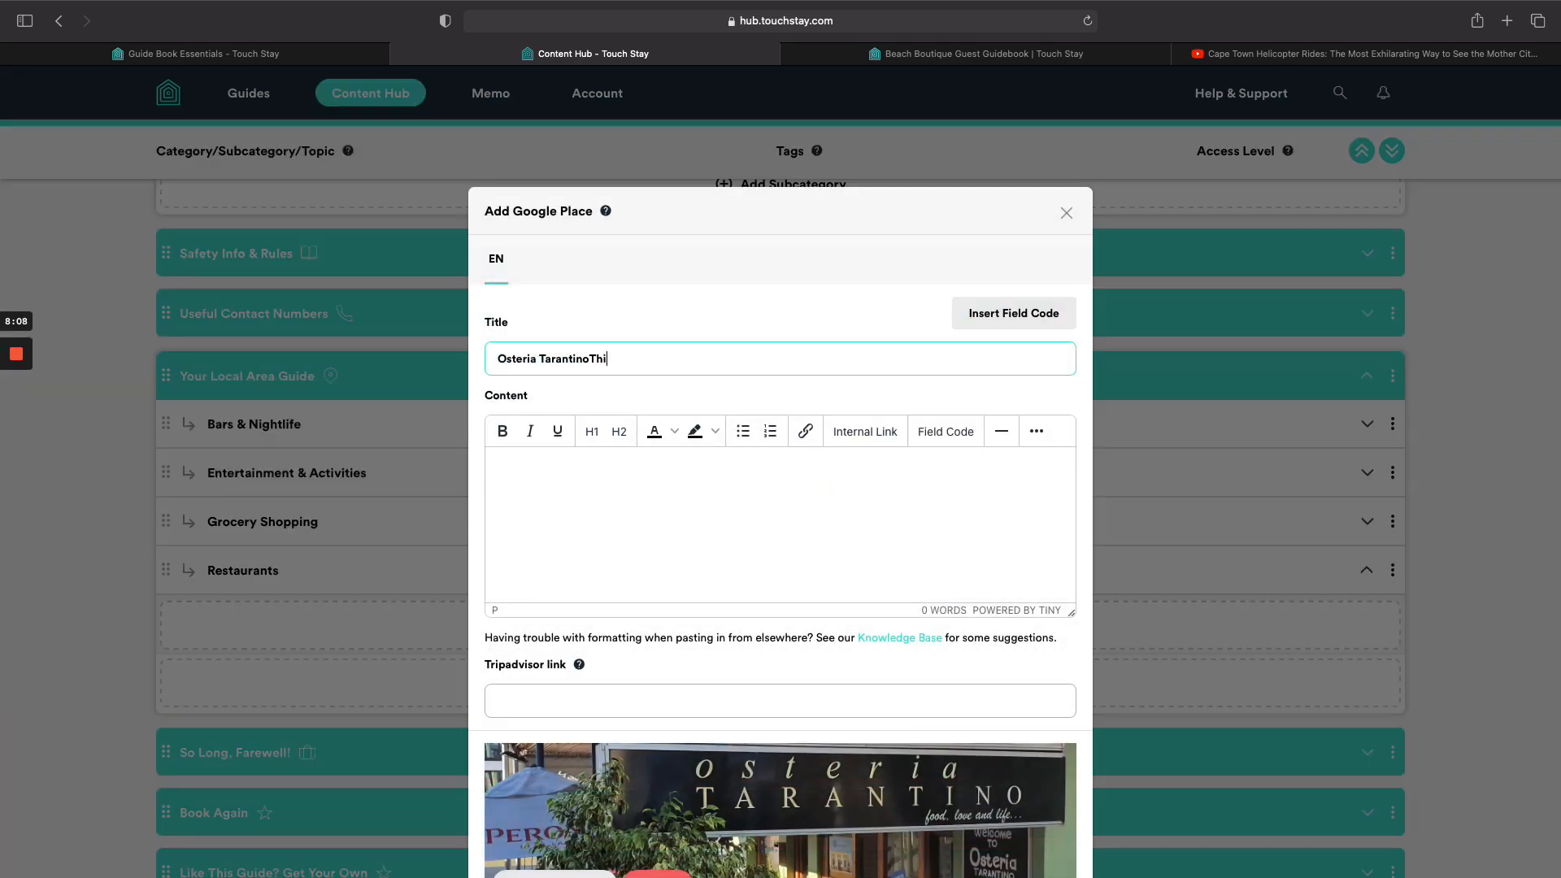
type("This is hands down th")
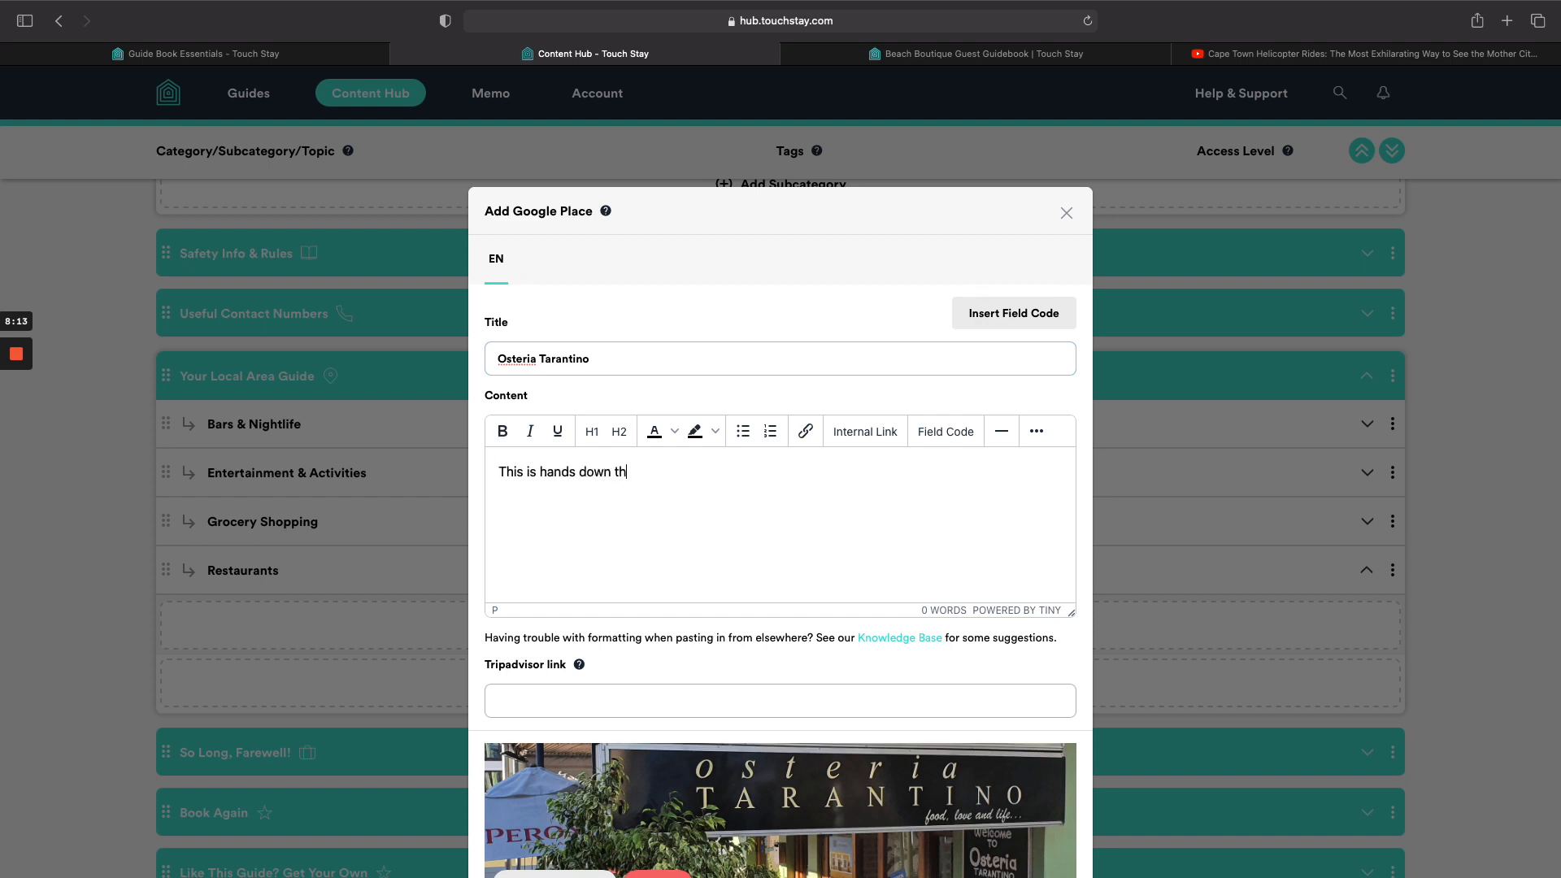
type("e best Italiaa")
key("BackSpace")
type("n restaurant ")
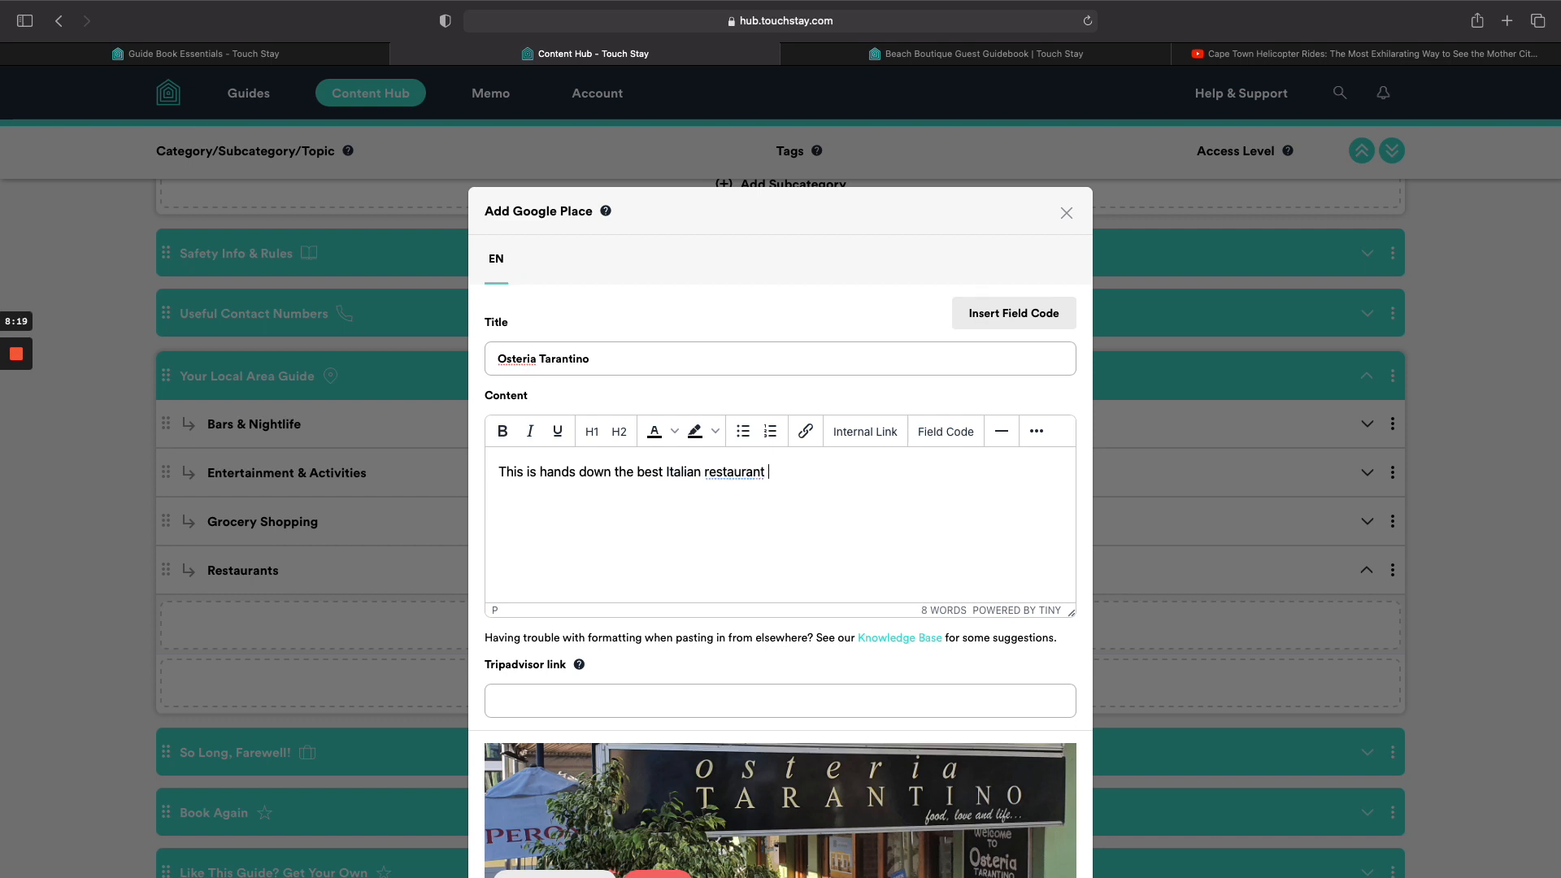
type("on the Western Cape!")
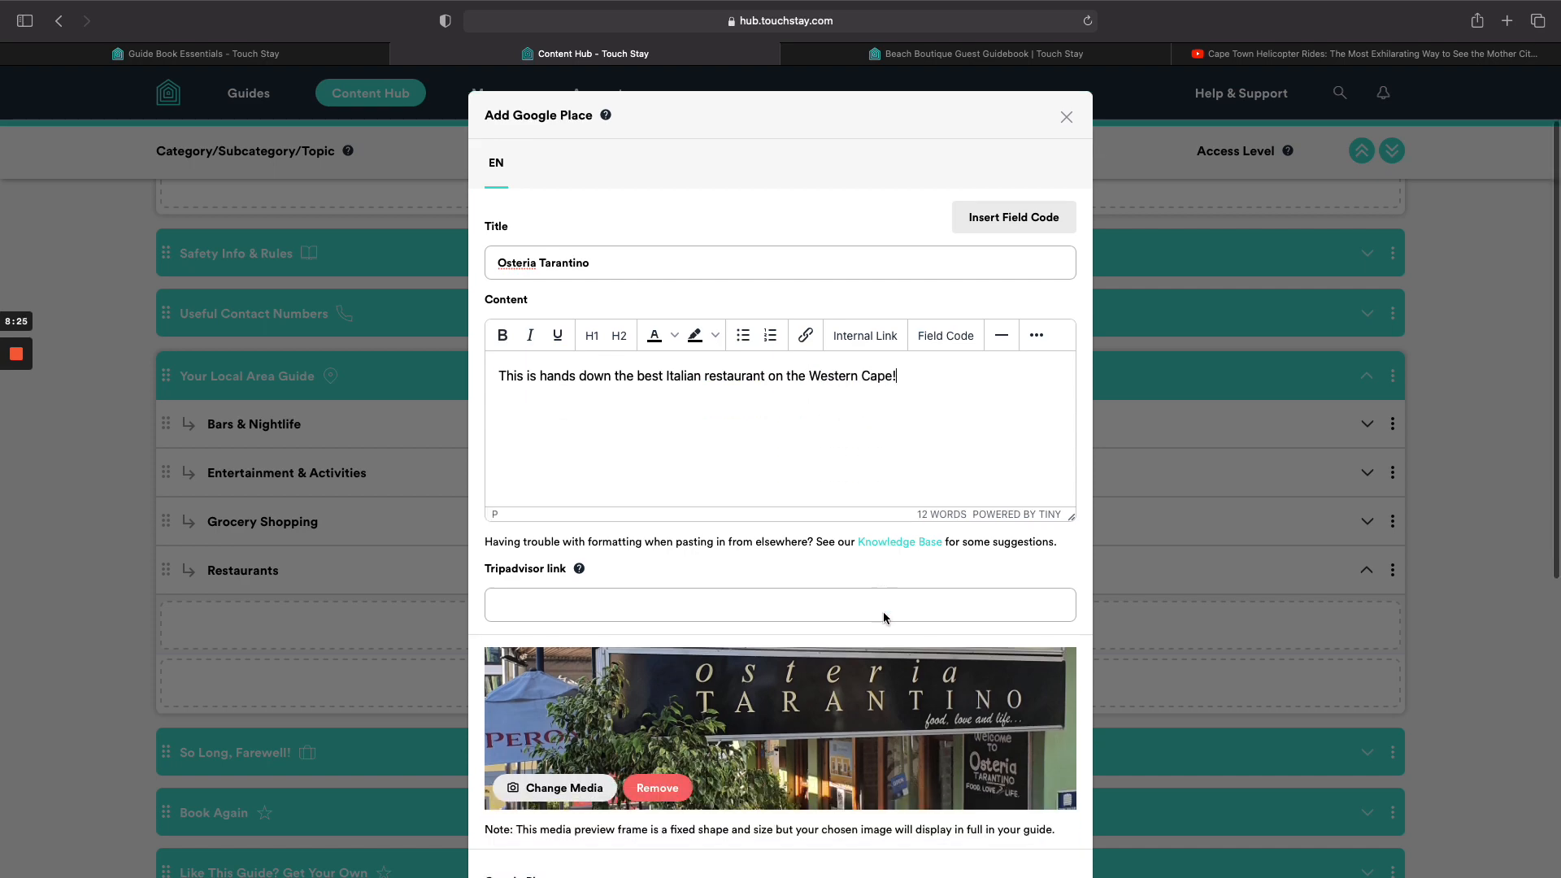
scroll(883, 612, "down", 8)
left_click(1026, 803)
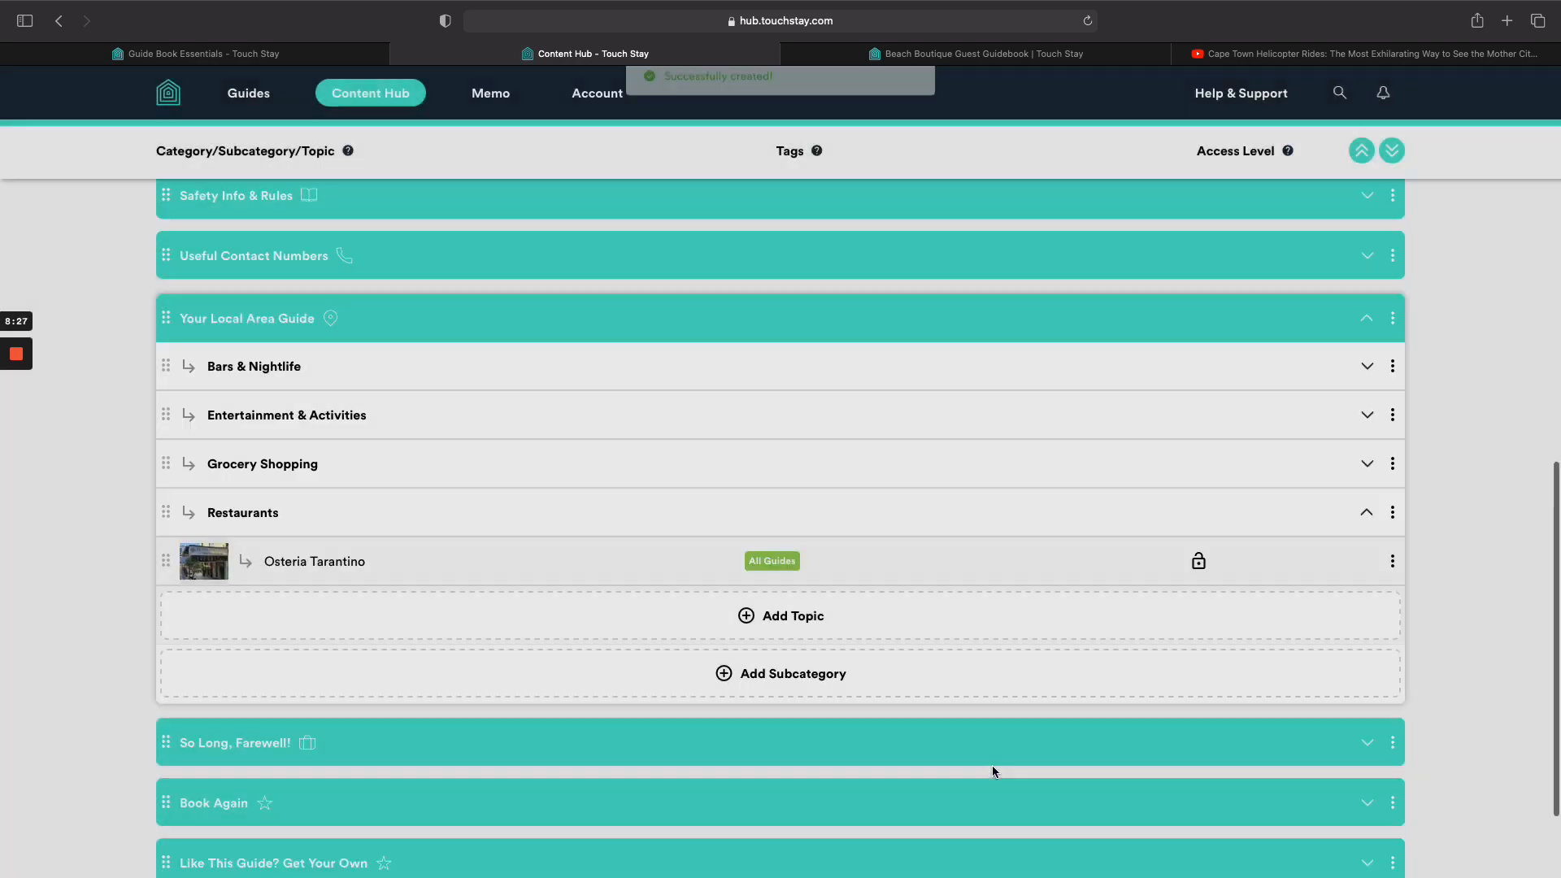
Add Belly of the beast (Cape Town) as a Google Place pinned Eating & Drinking / Restaurants.
left_click(795, 487)
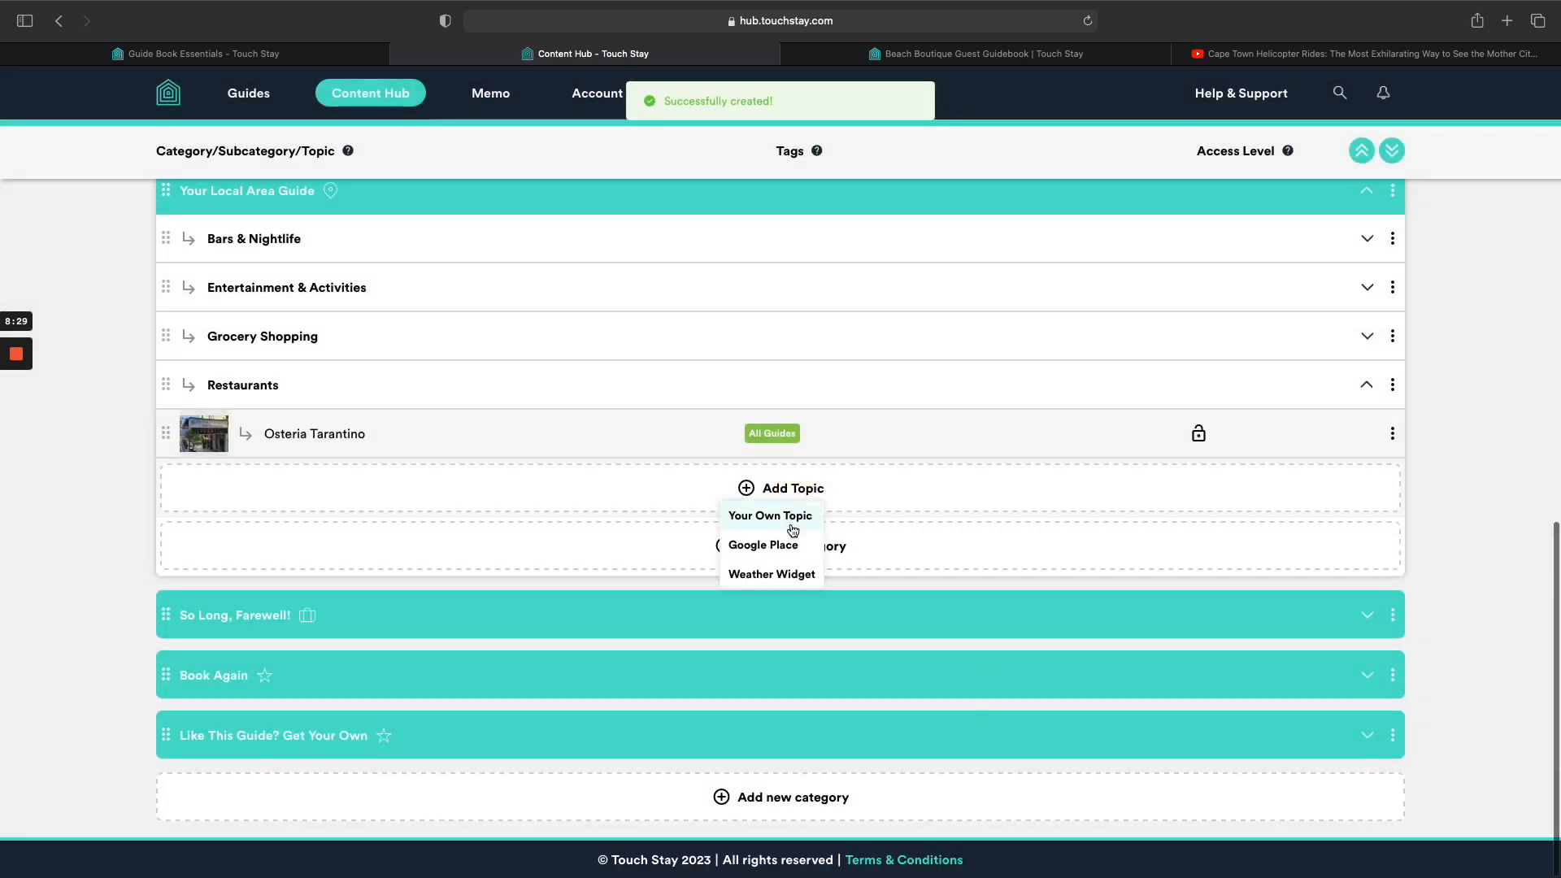
left_click(794, 548)
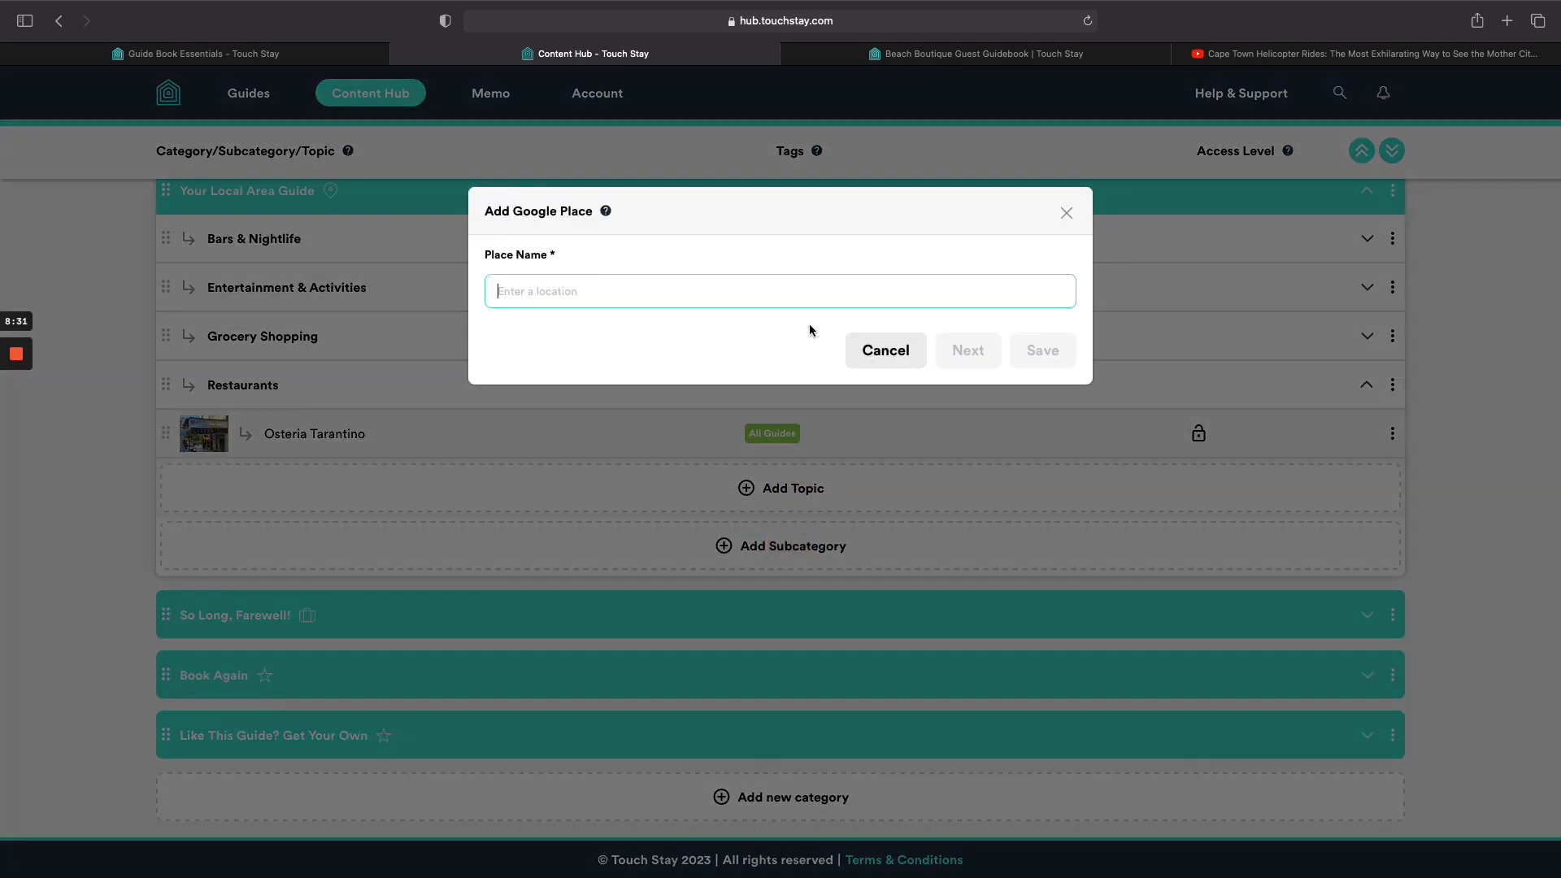
left_click(807, 300)
type("be")
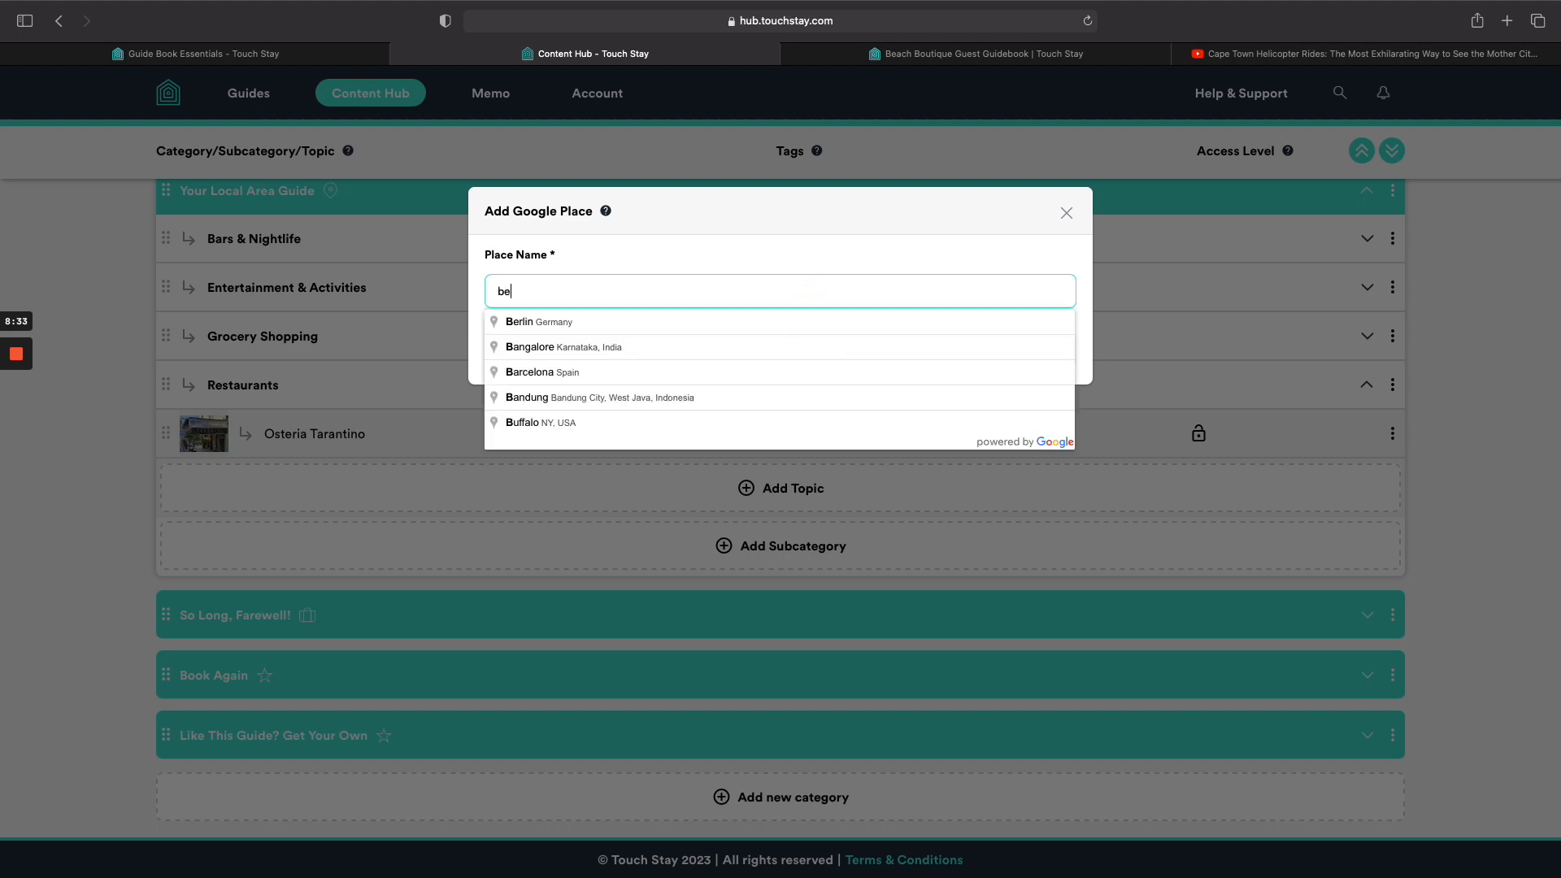
type("lly of the")
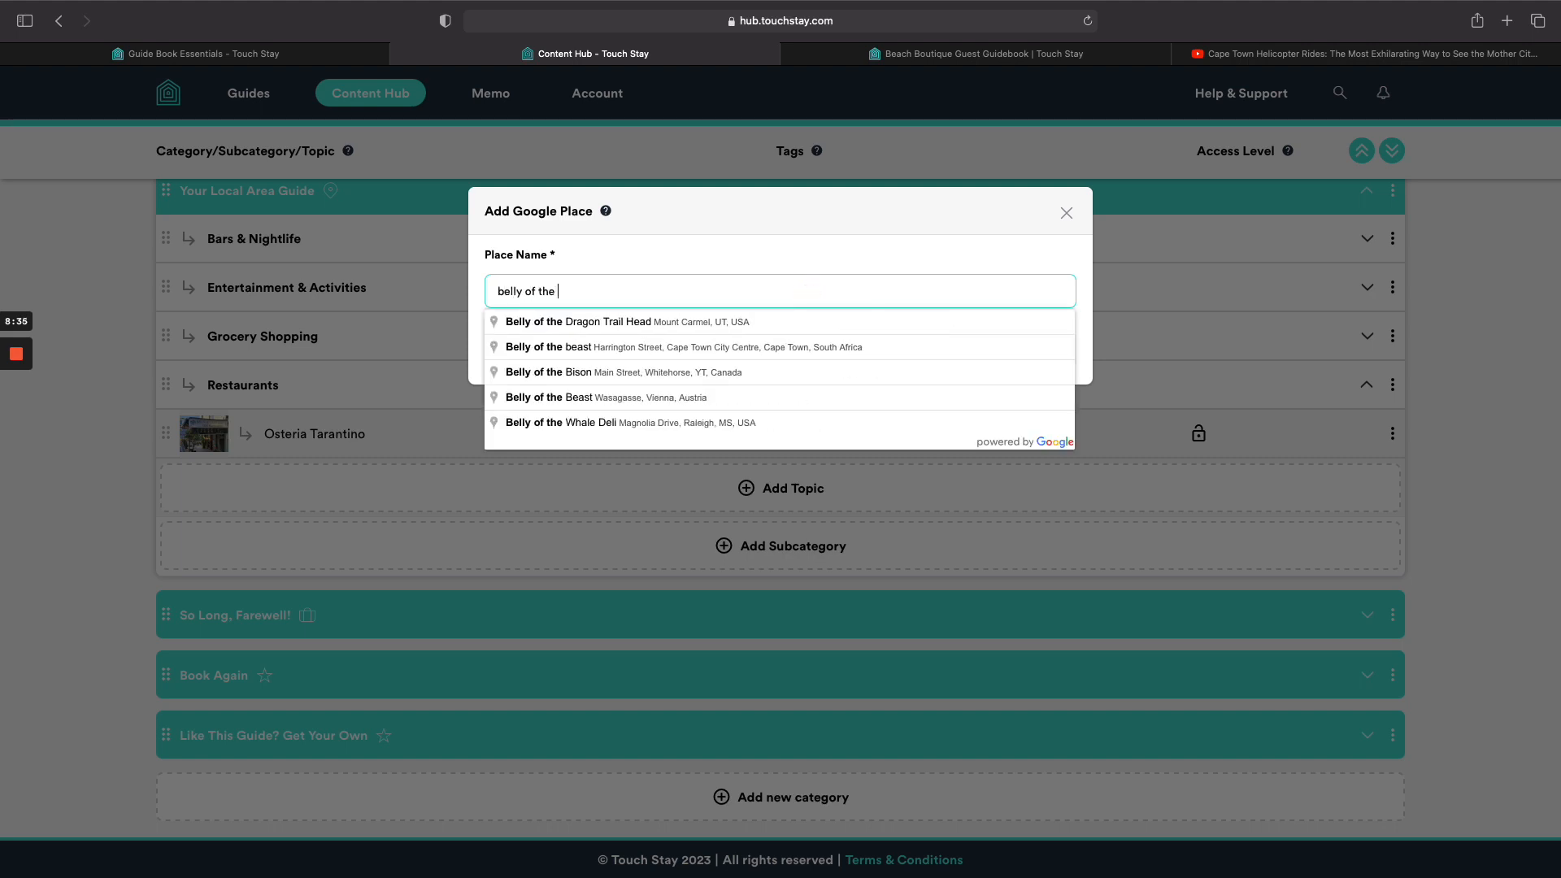
left_click(828, 348)
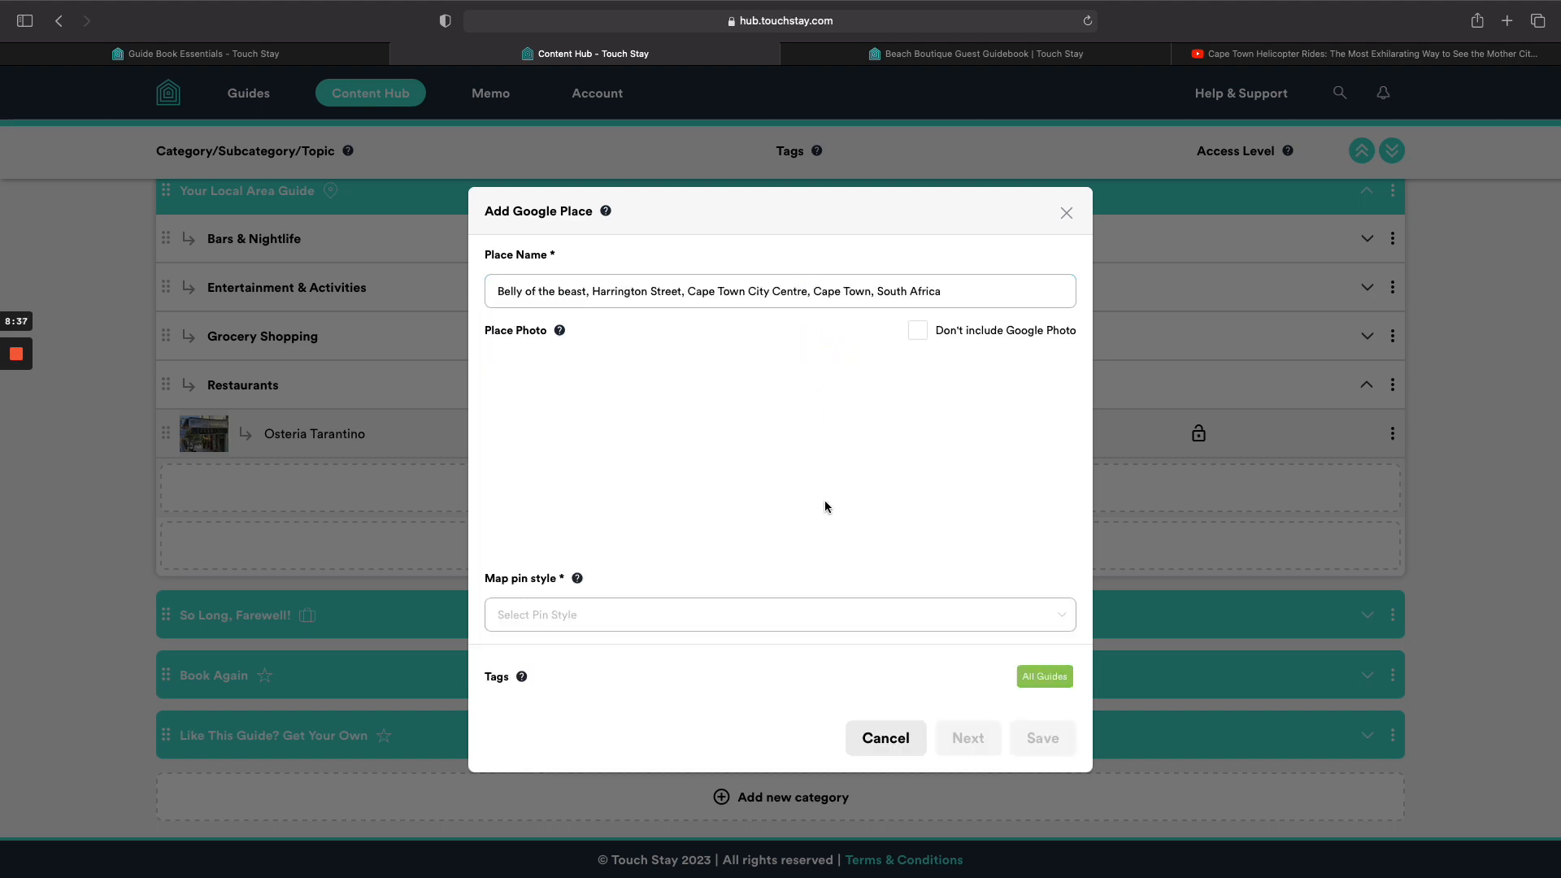
left_click(839, 618)
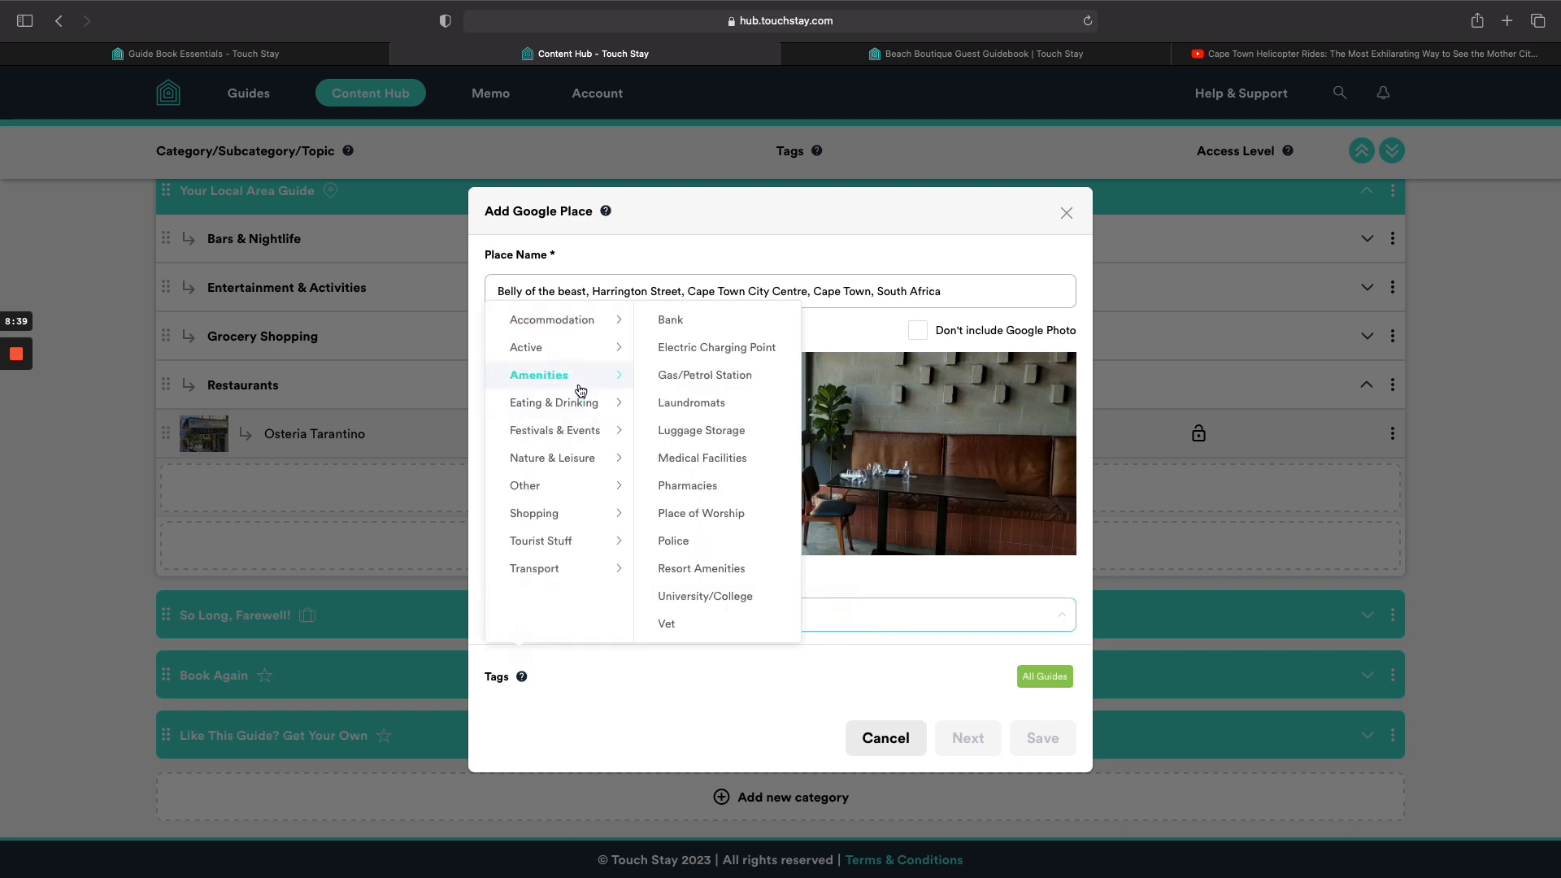
mouse_move(583, 402)
left_click(699, 458)
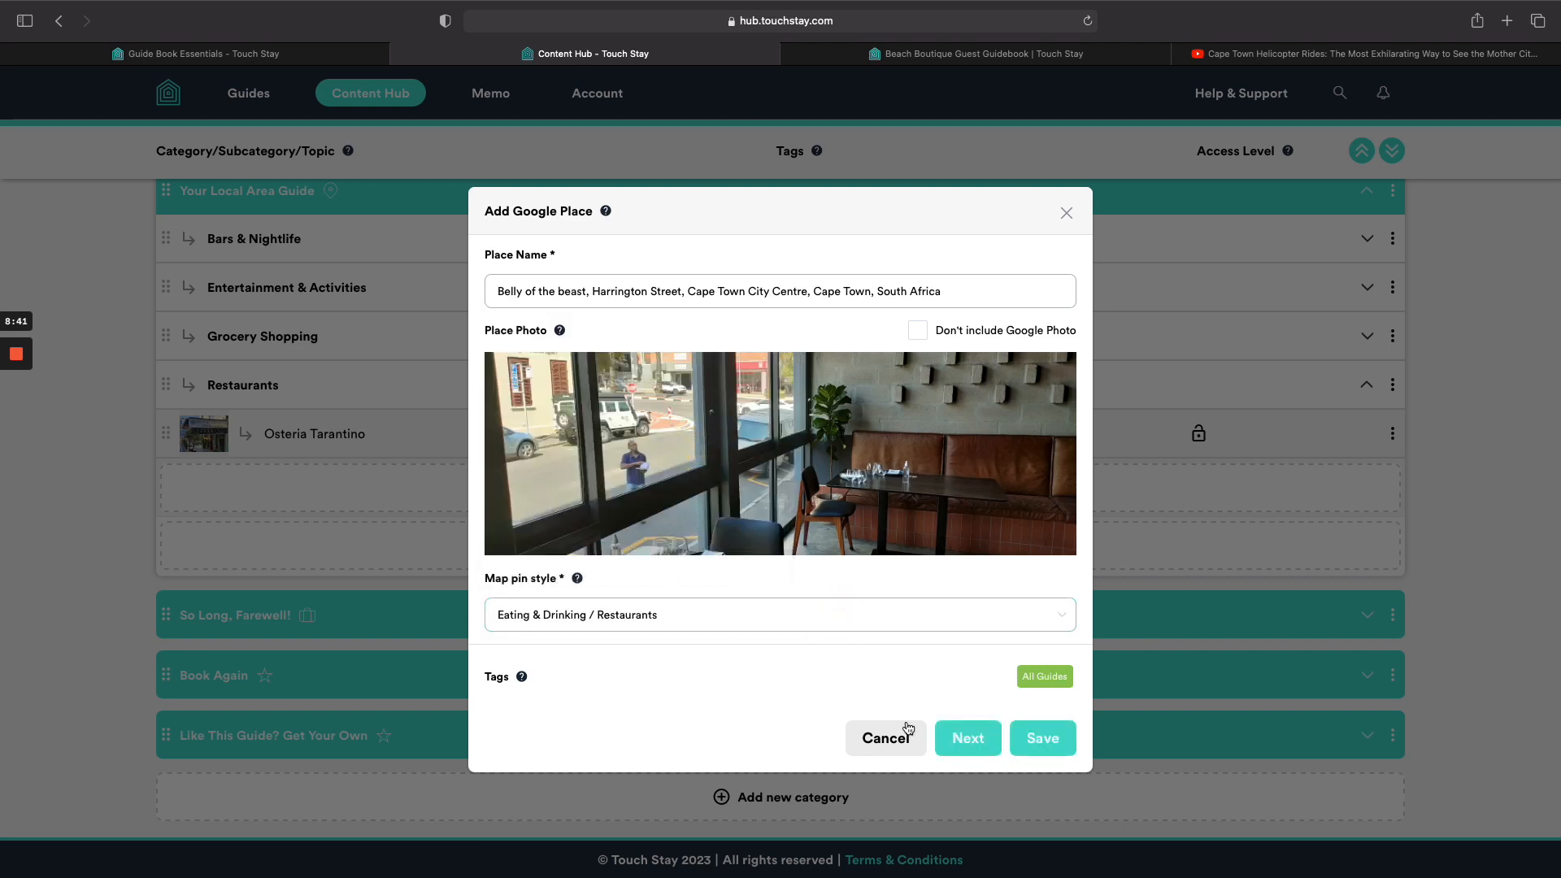
left_click(1041, 741)
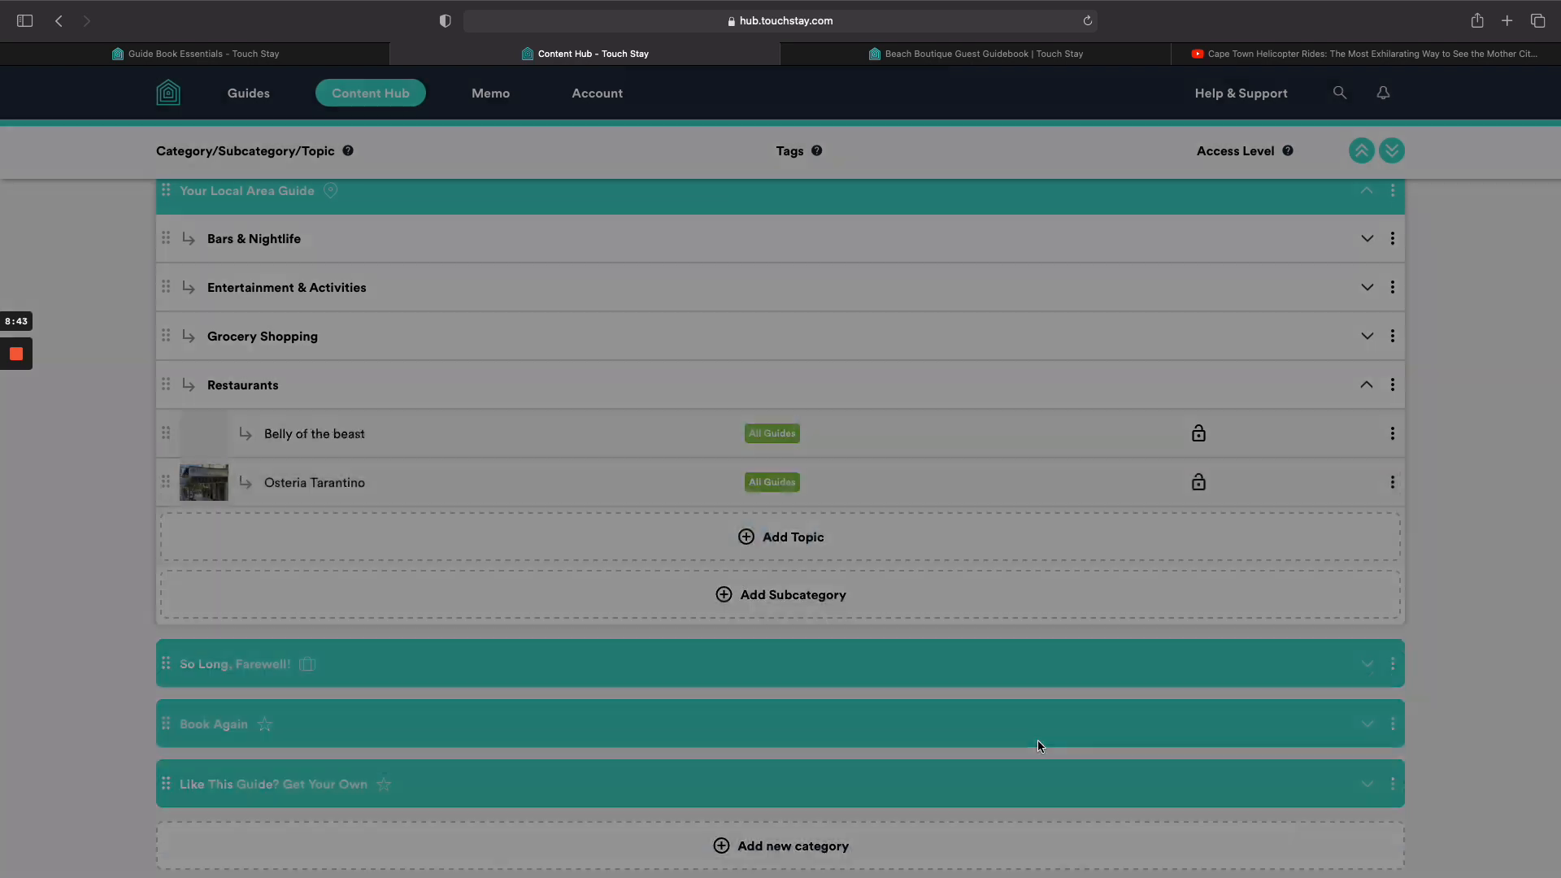
Add Jerry's Burger Bar Blouberg as a Google Place with a Restaurants pin.
scroll(998, 726, "down", 1)
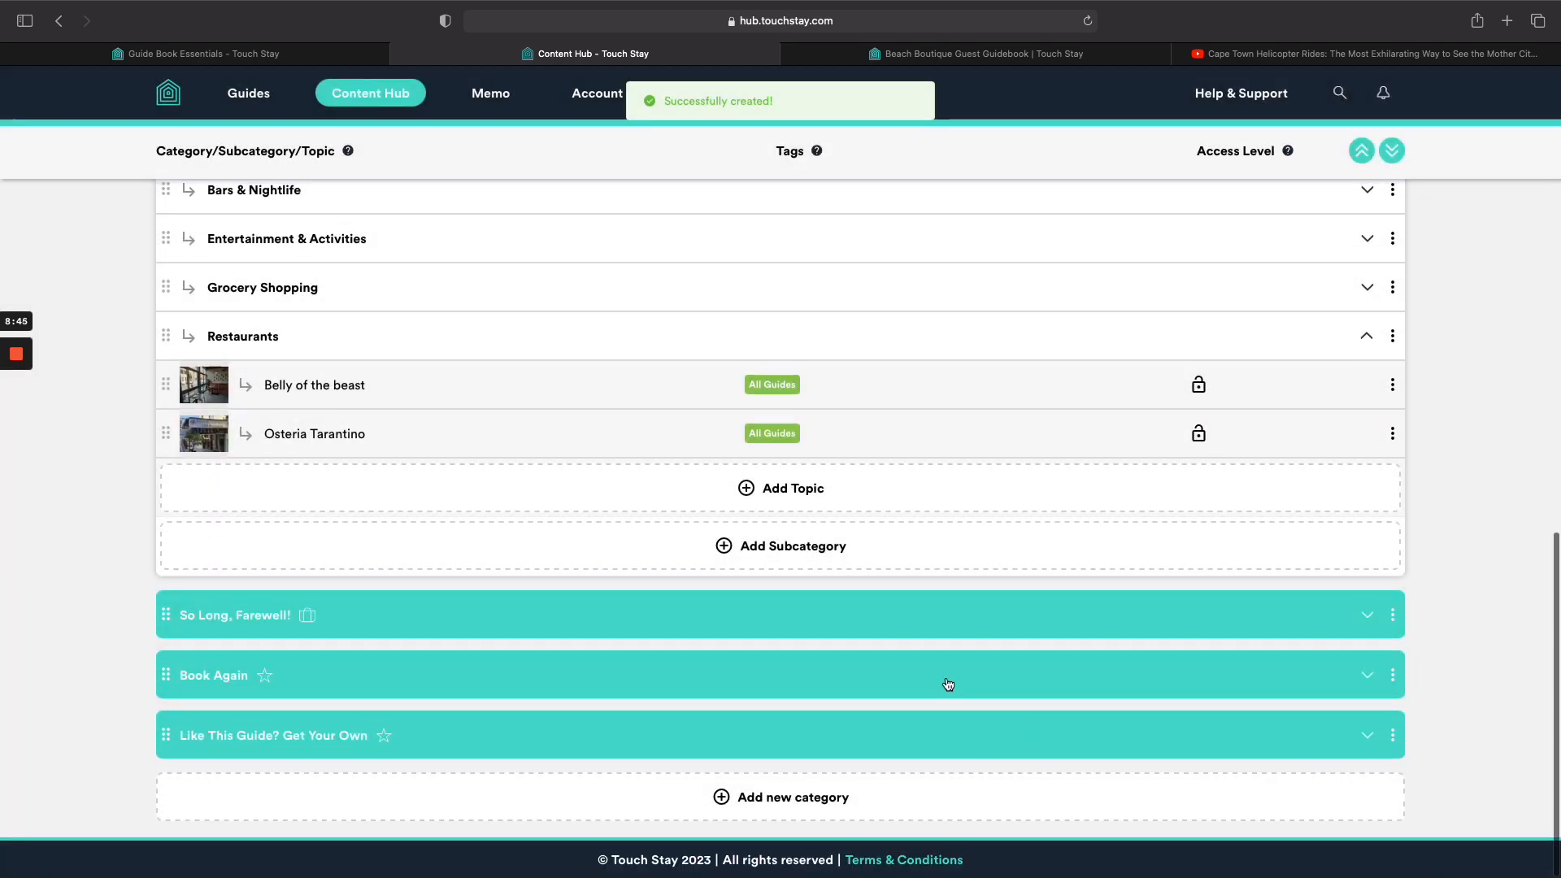
left_click(793, 489)
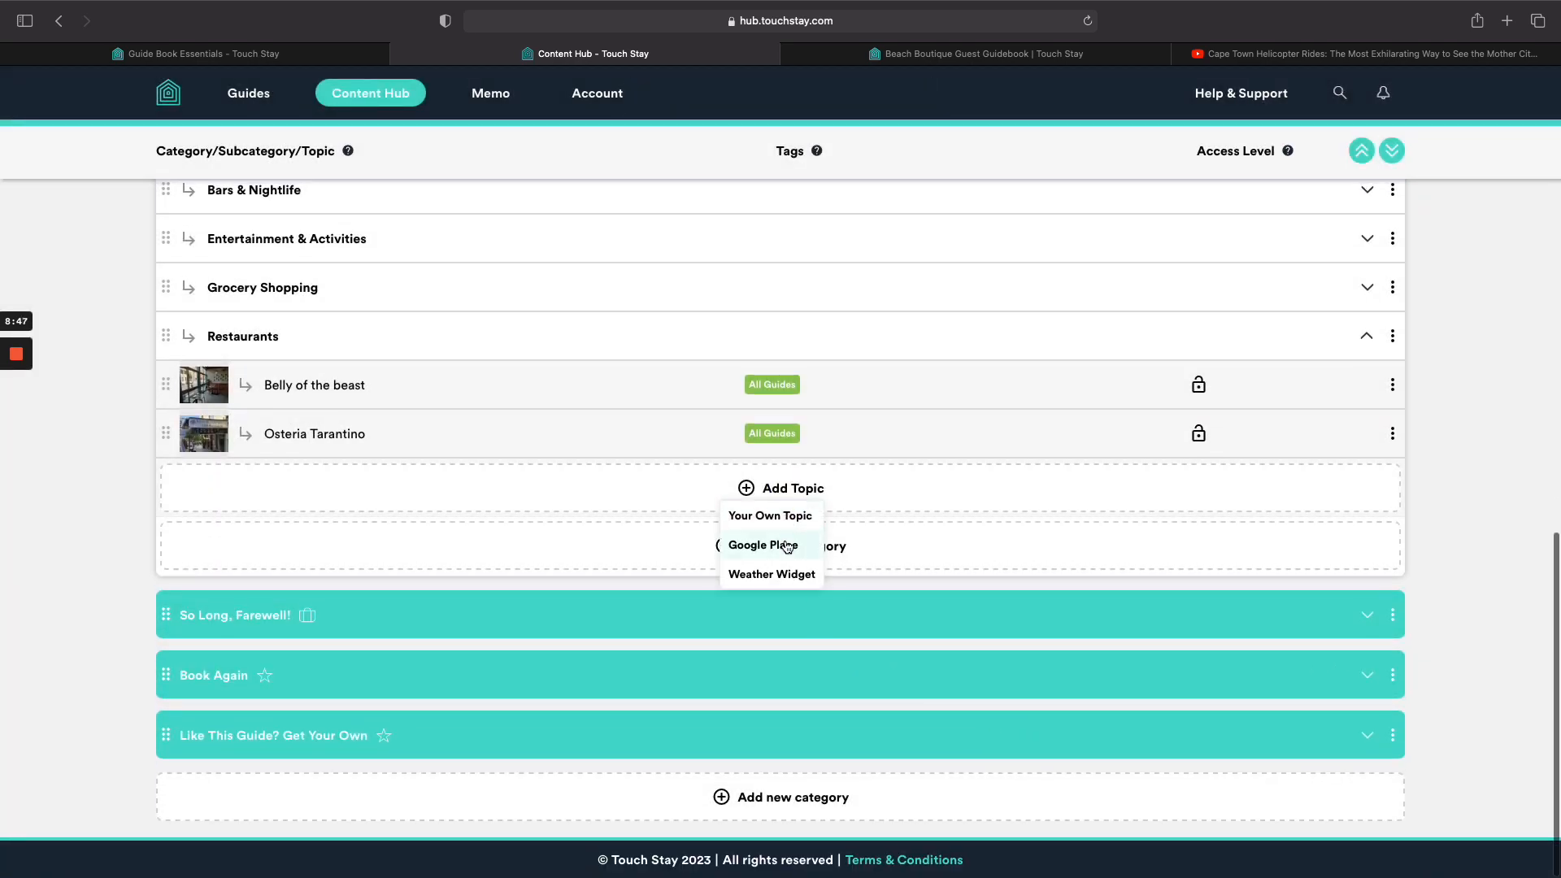
left_click(782, 546)
left_click(805, 295)
type("je")
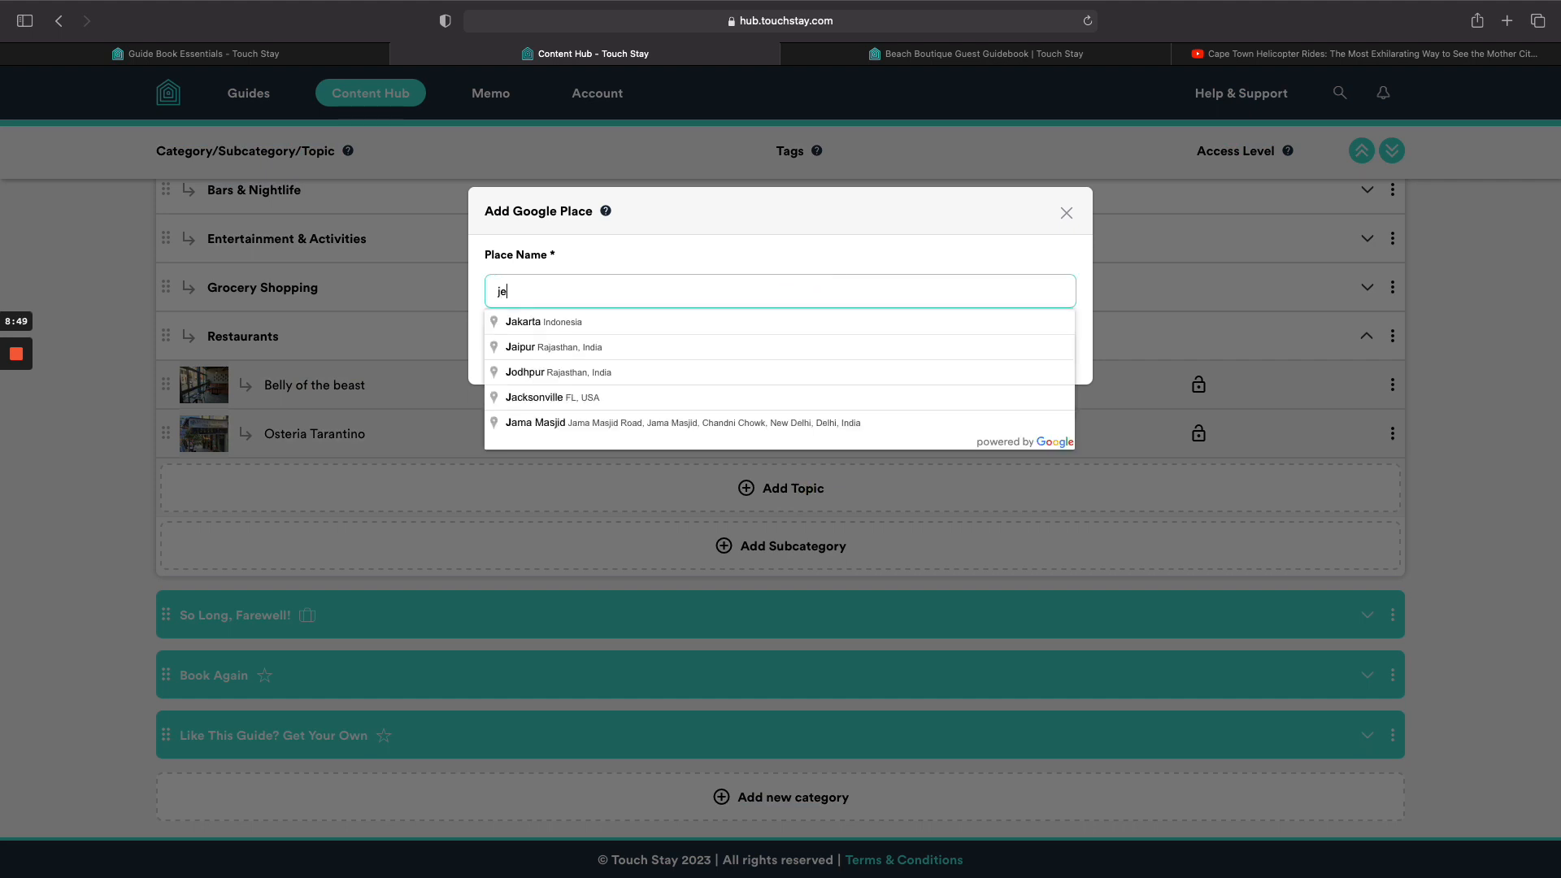
type("rry's burg")
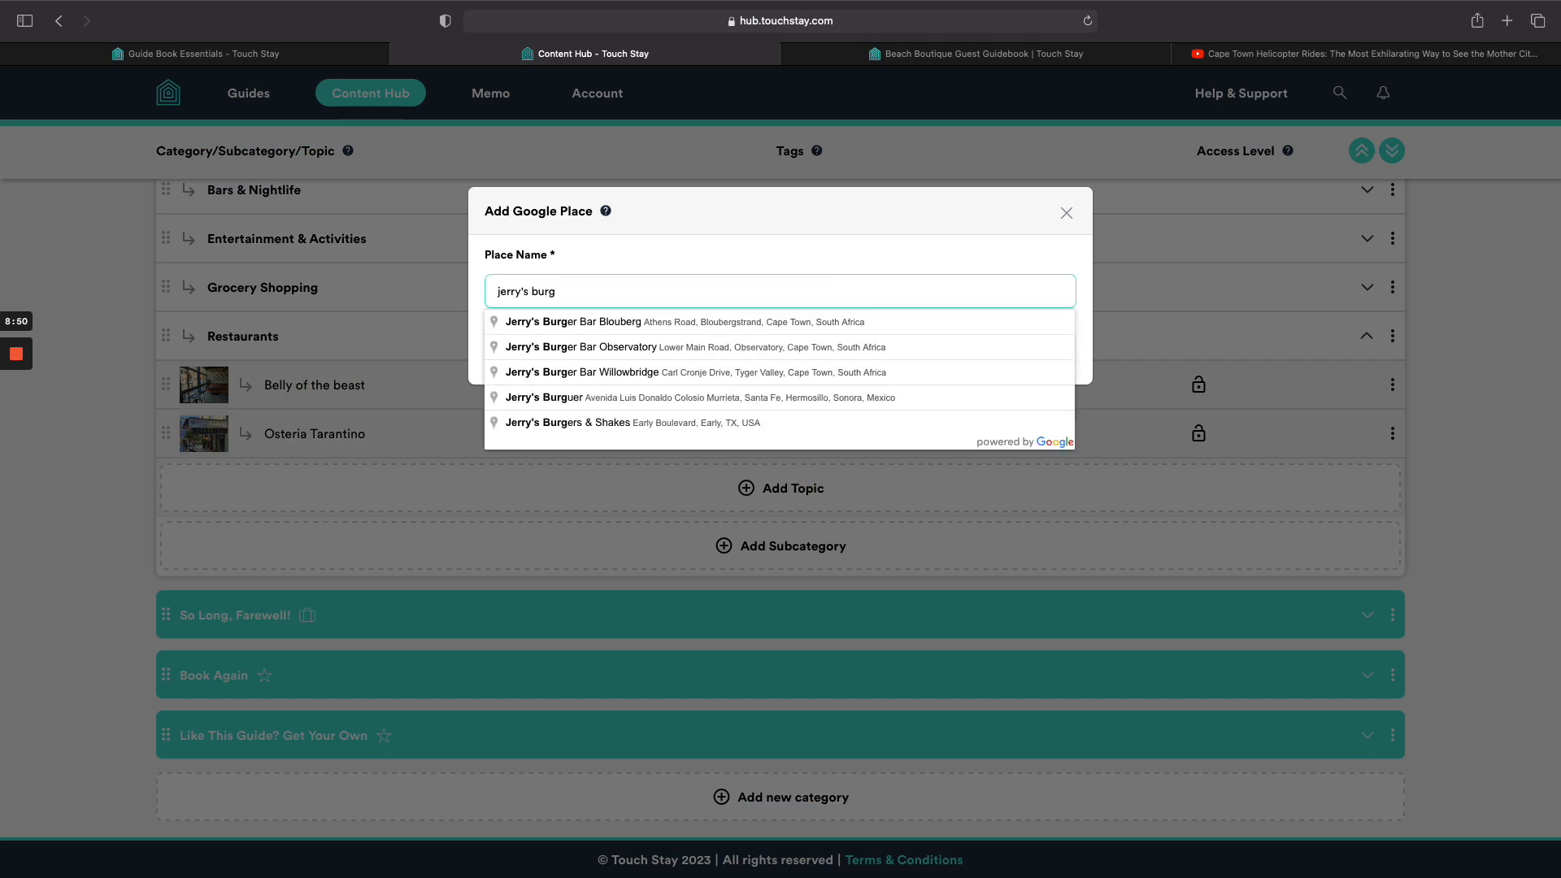
left_click(813, 324)
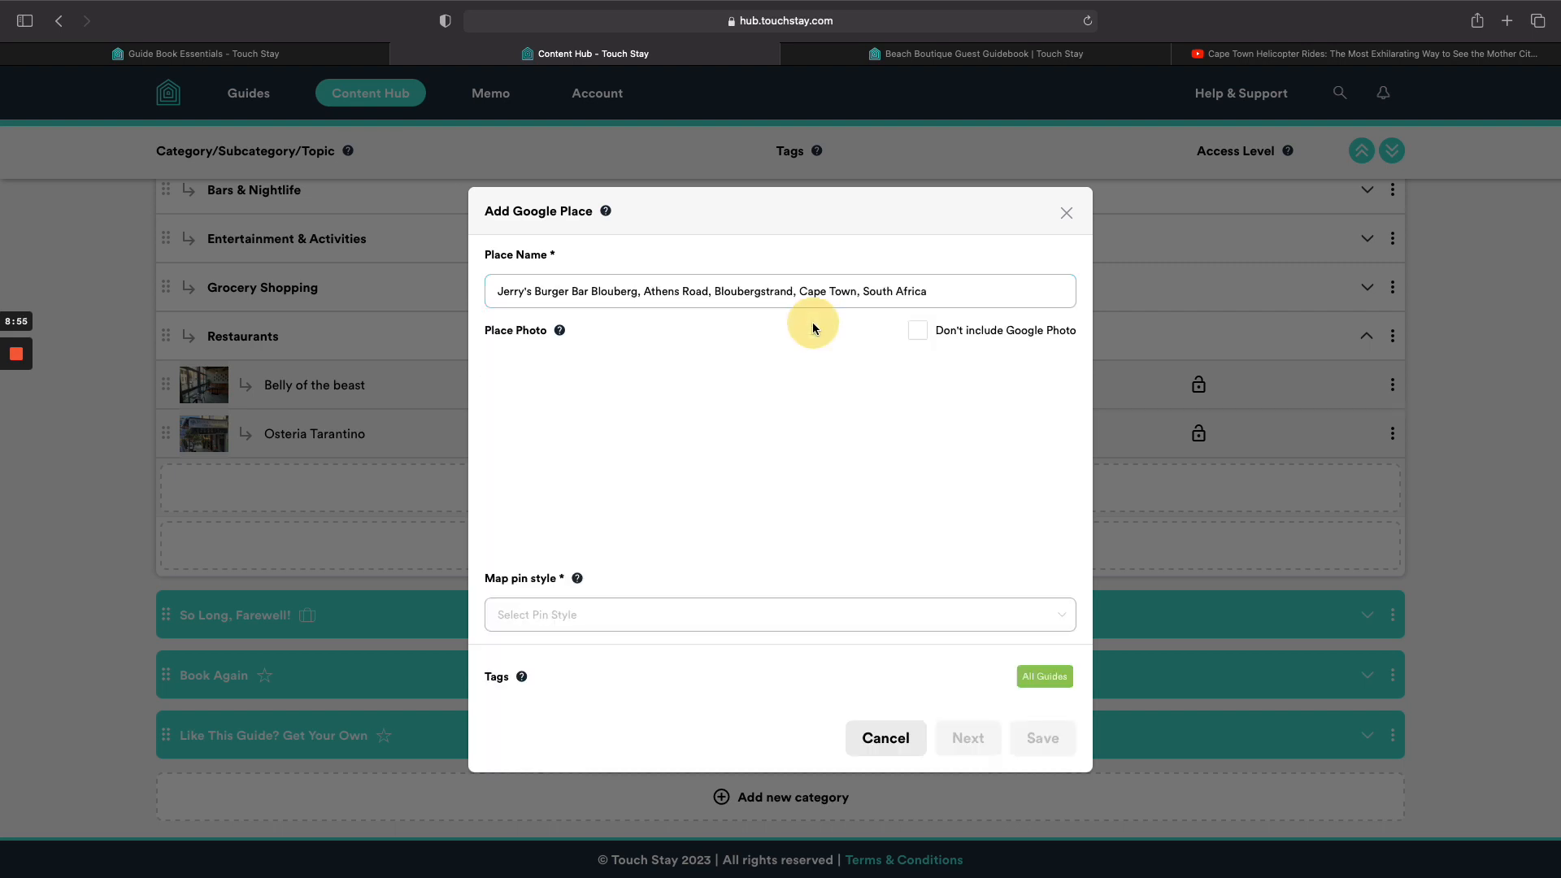
left_click(843, 617)
mouse_move(482, 373)
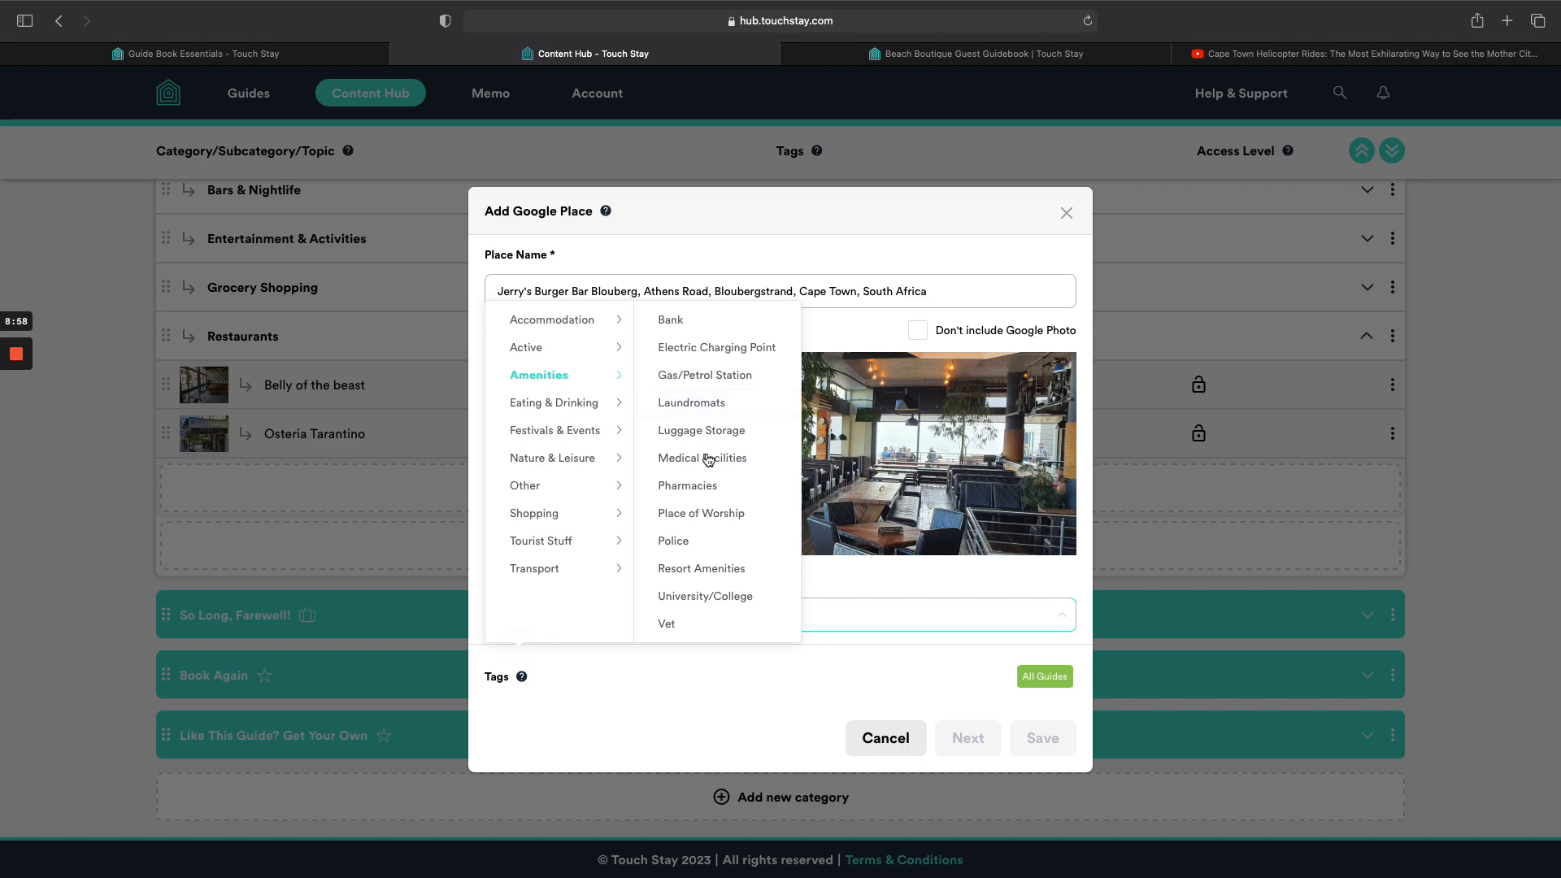
mouse_move(606, 418)
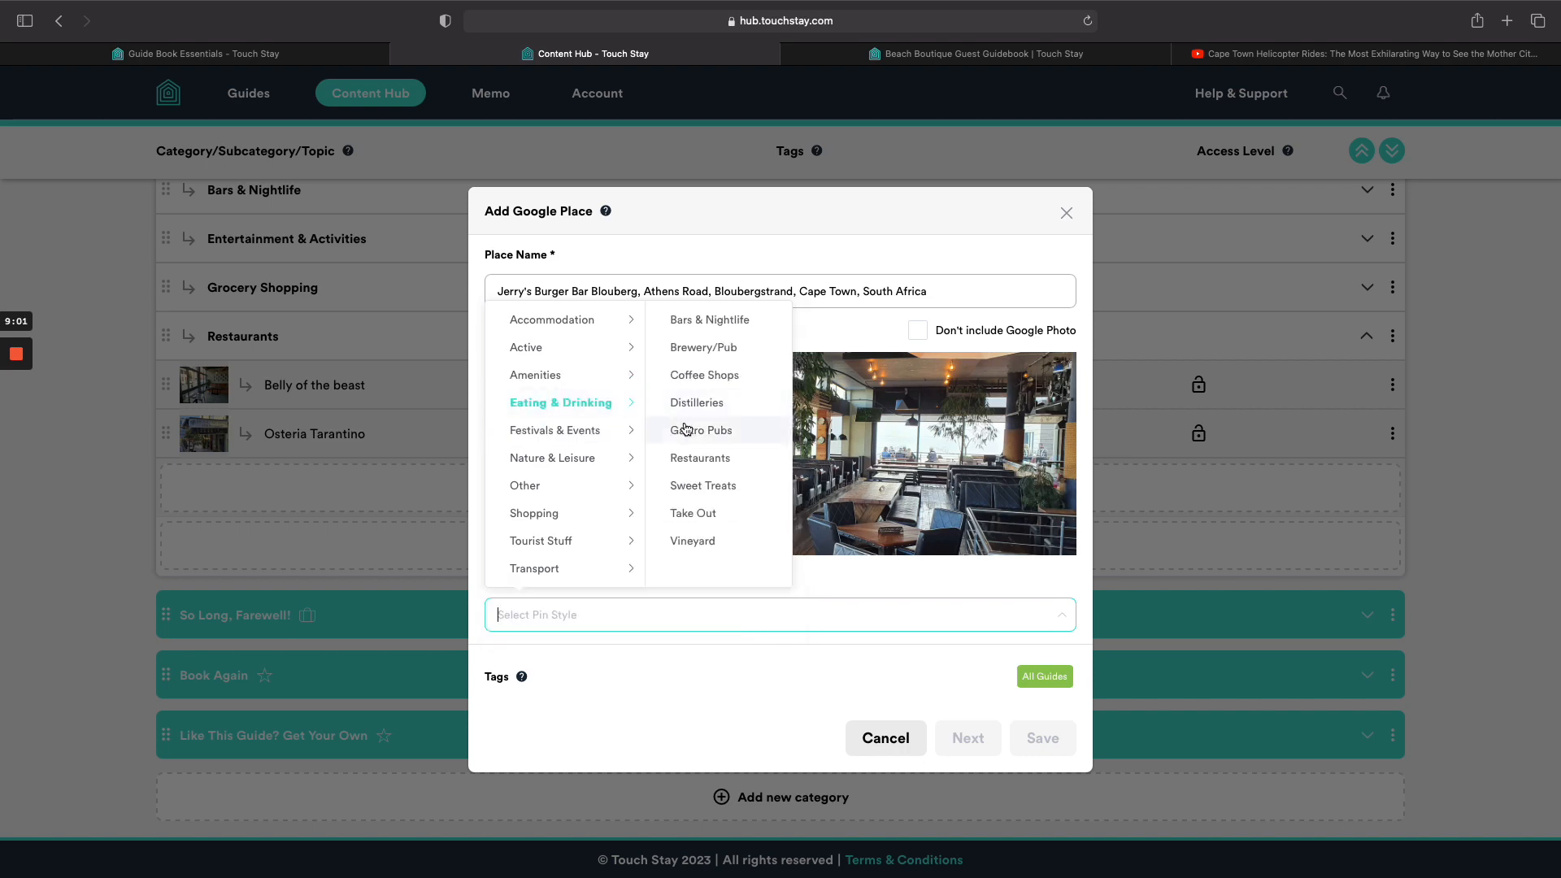
left_click(700, 457)
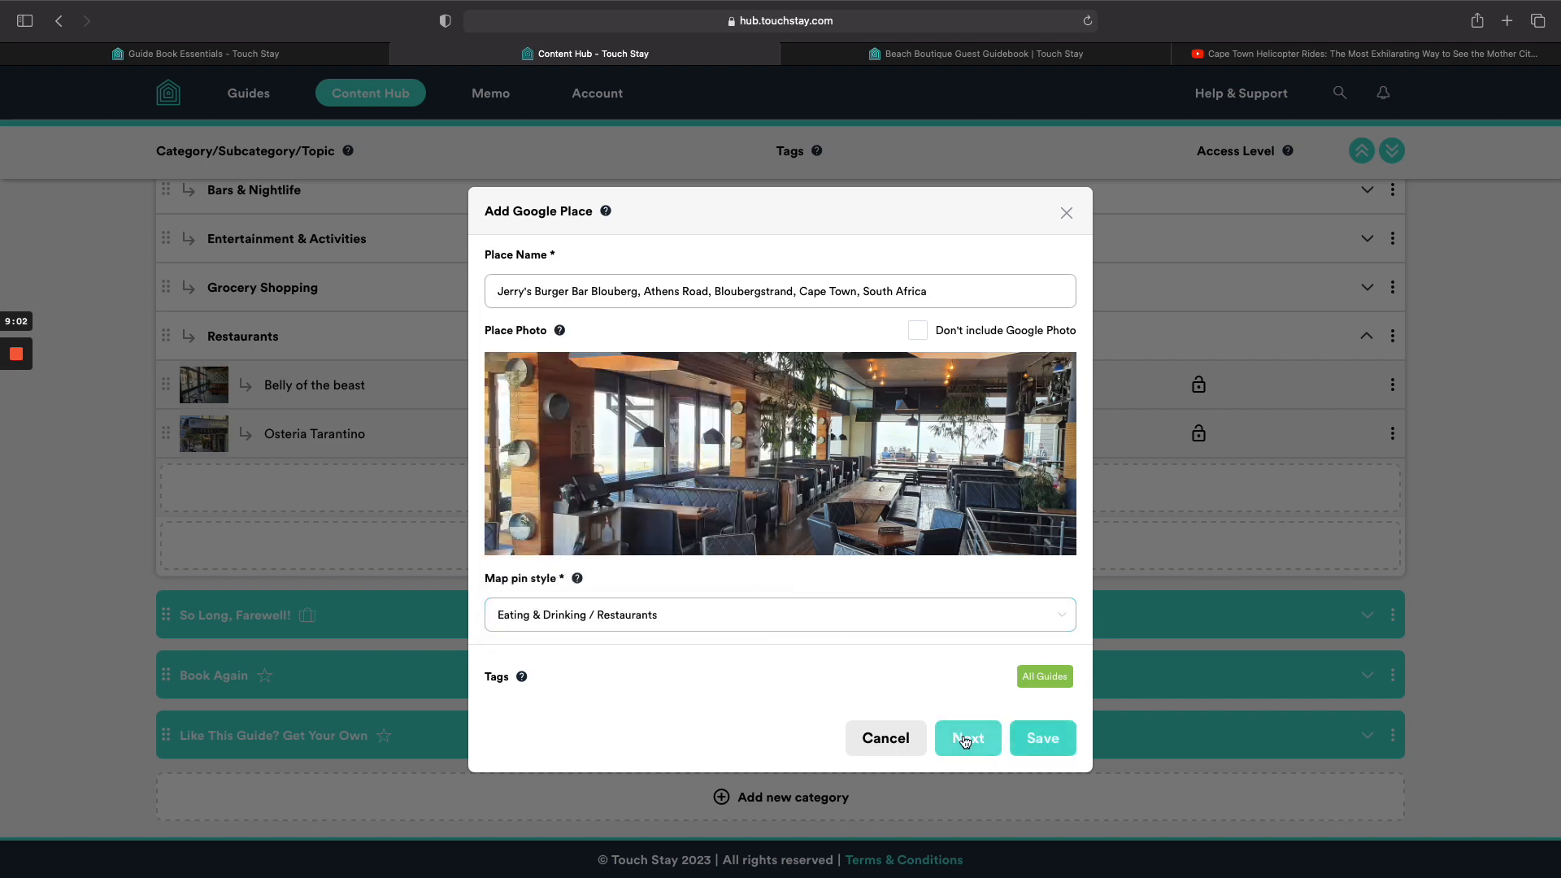
left_click(1032, 739)
left_click(784, 533)
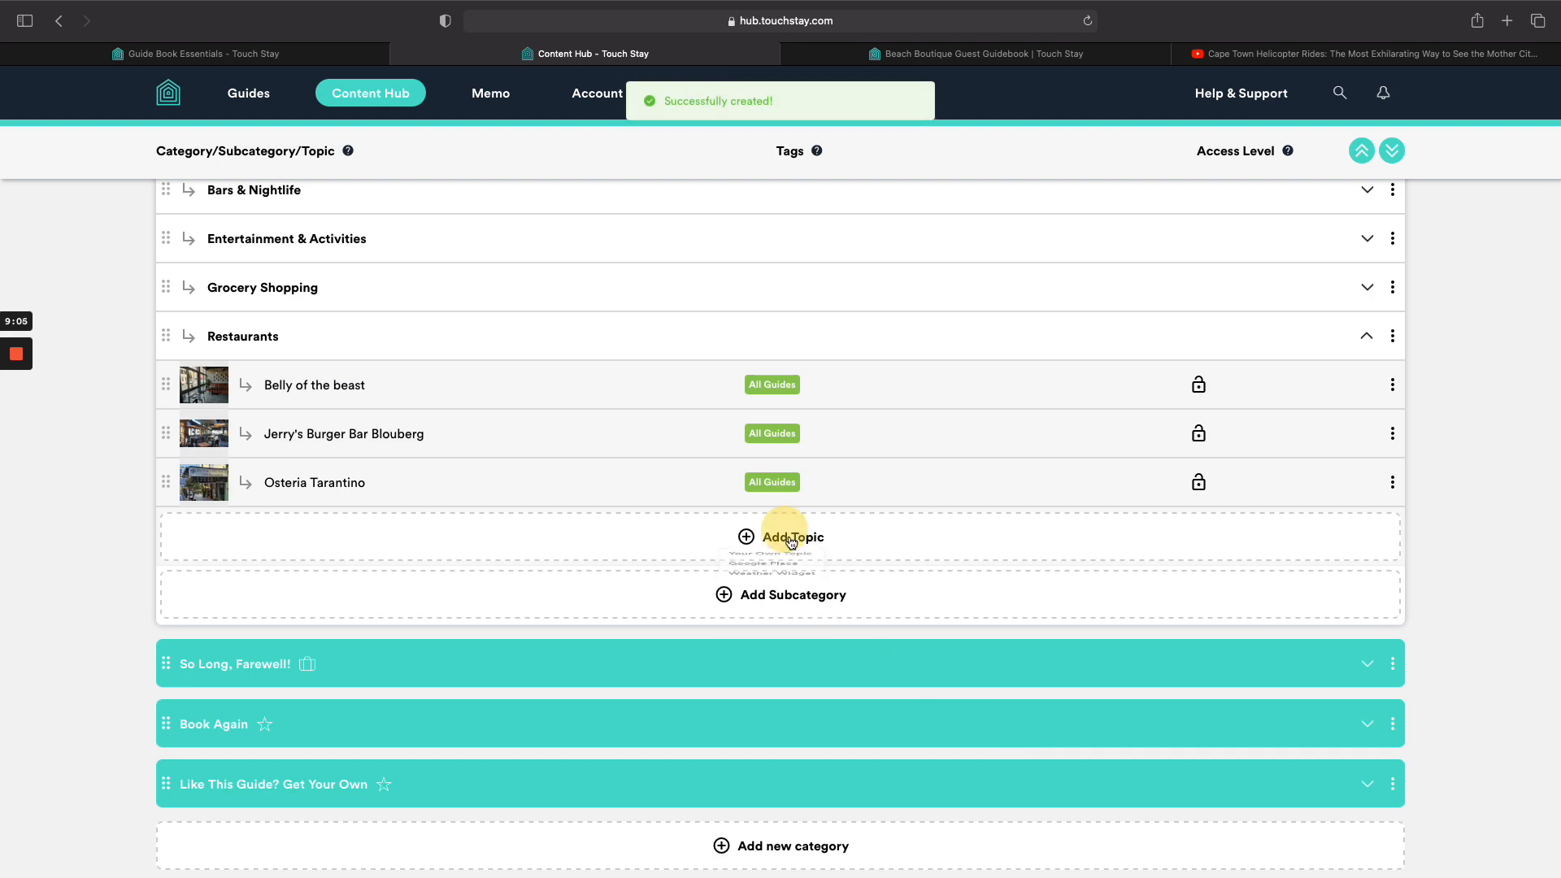
Add The Dog's Bollocks at YARD as a Google Place pinned Eating & Drinking / Restaurants.
left_click(783, 594)
left_click(722, 298)
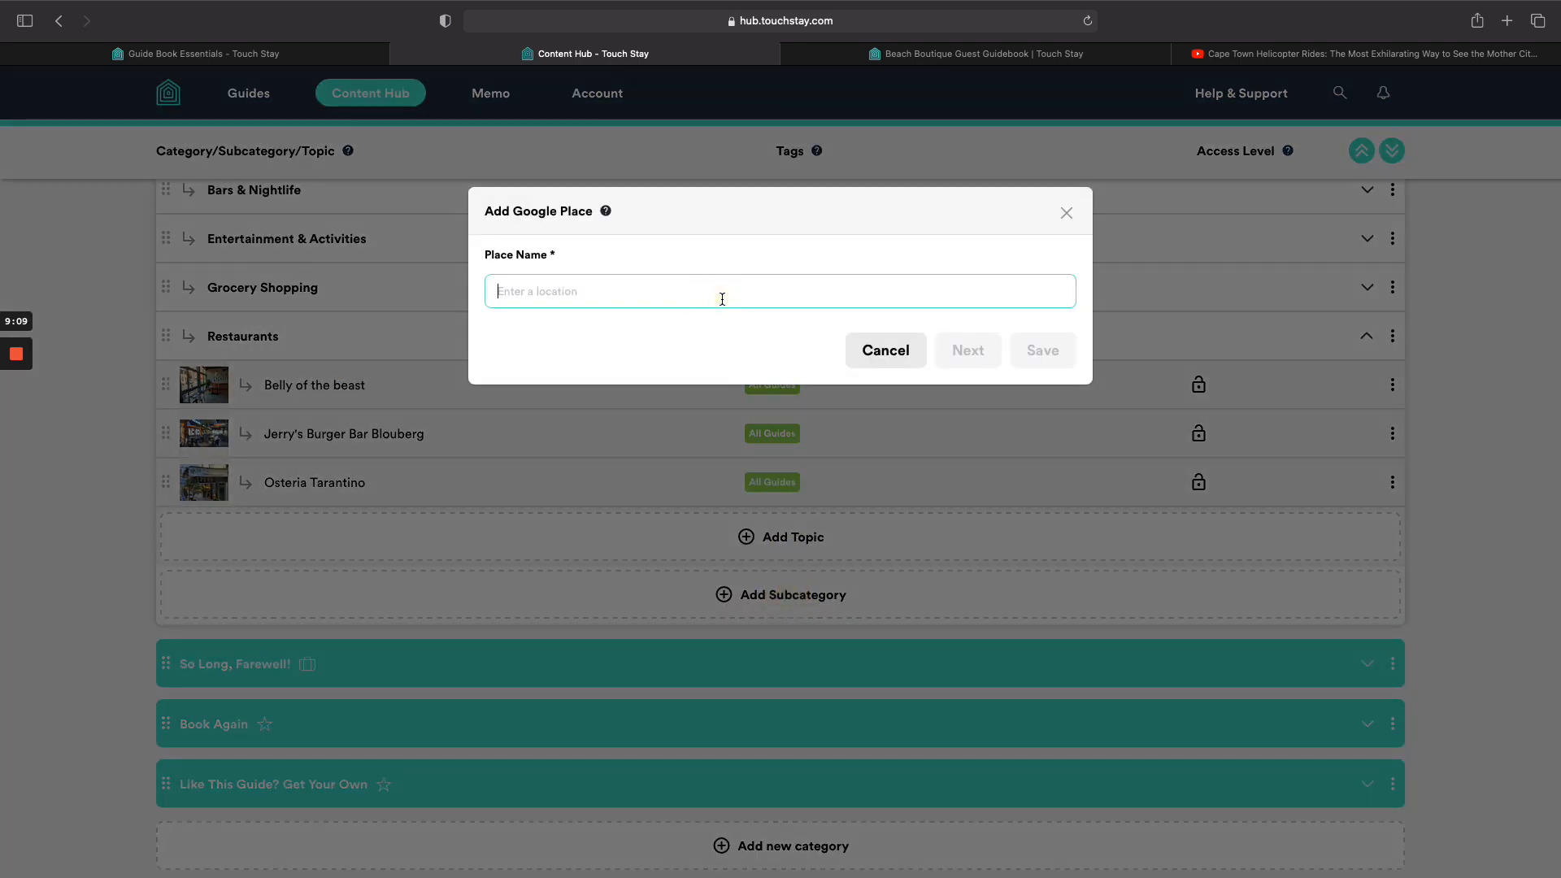
type("the do")
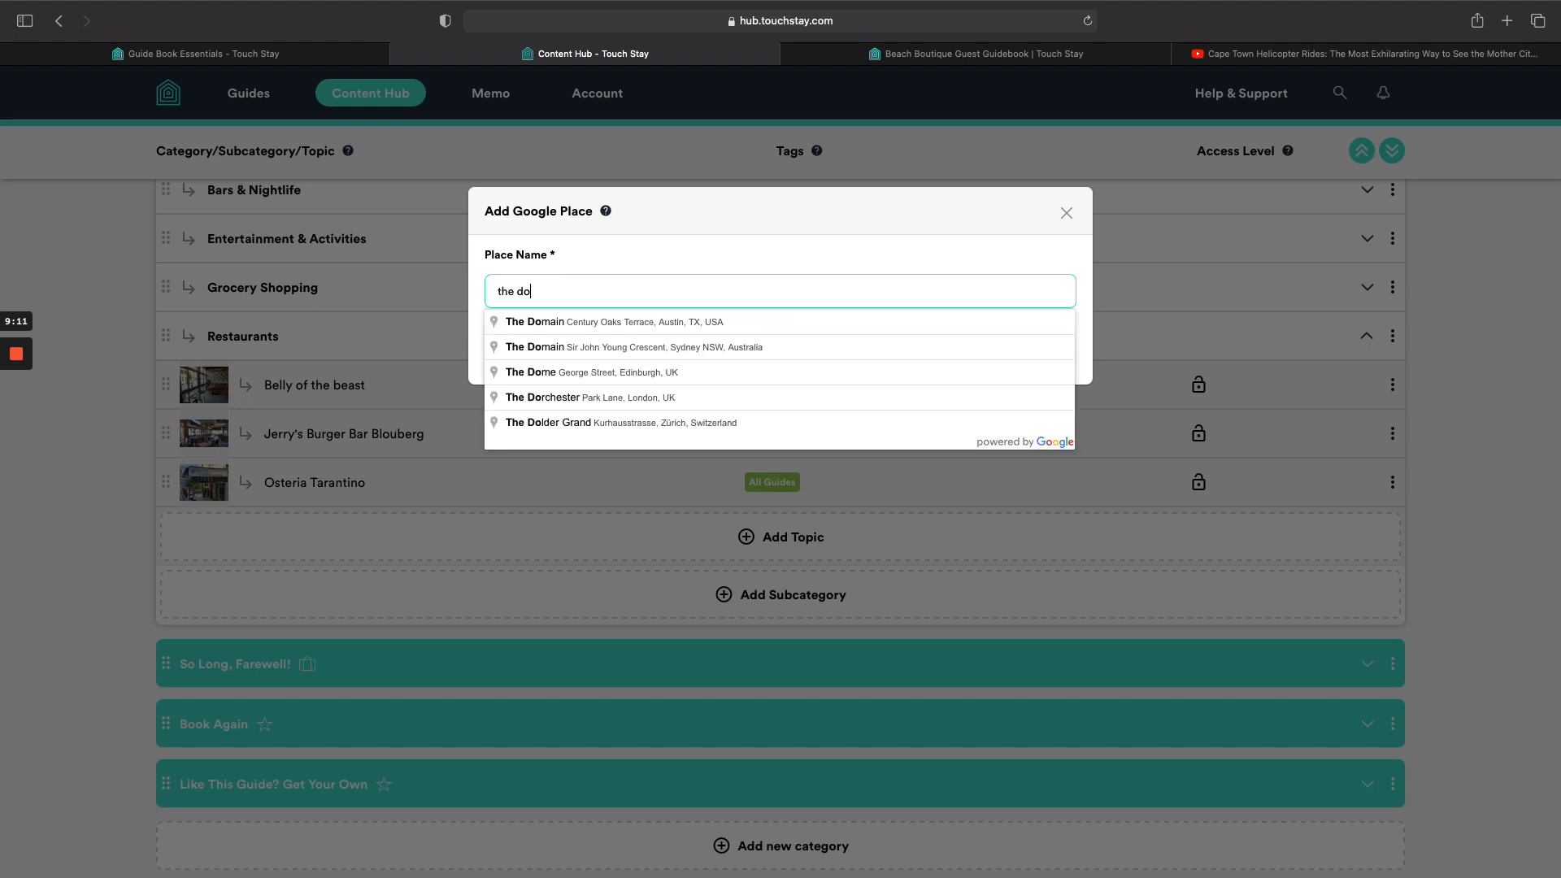
type("g's boll")
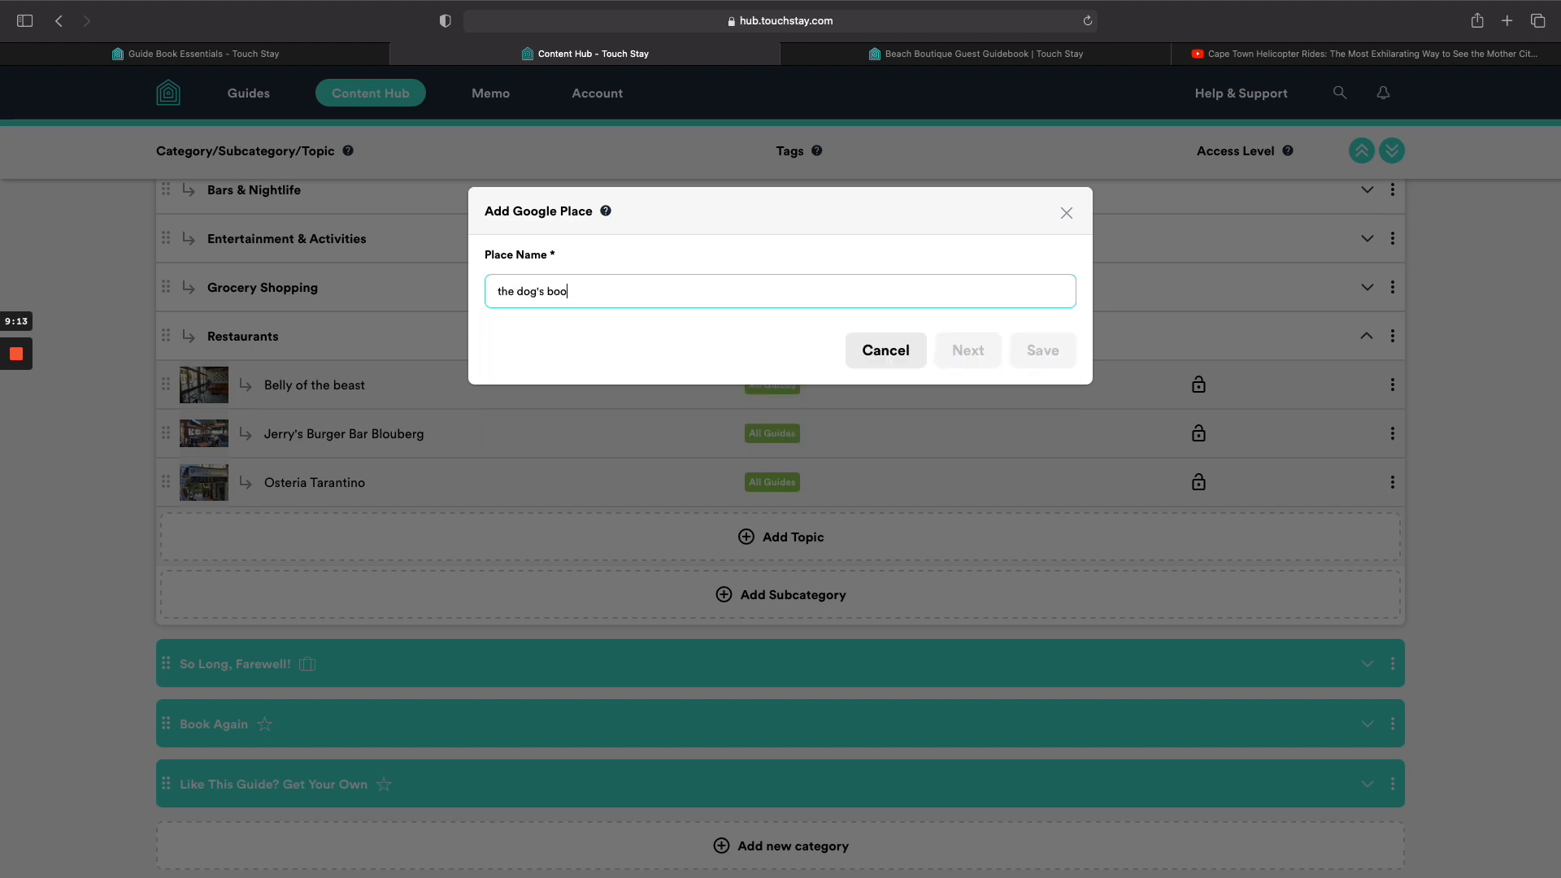
left_click(724, 321)
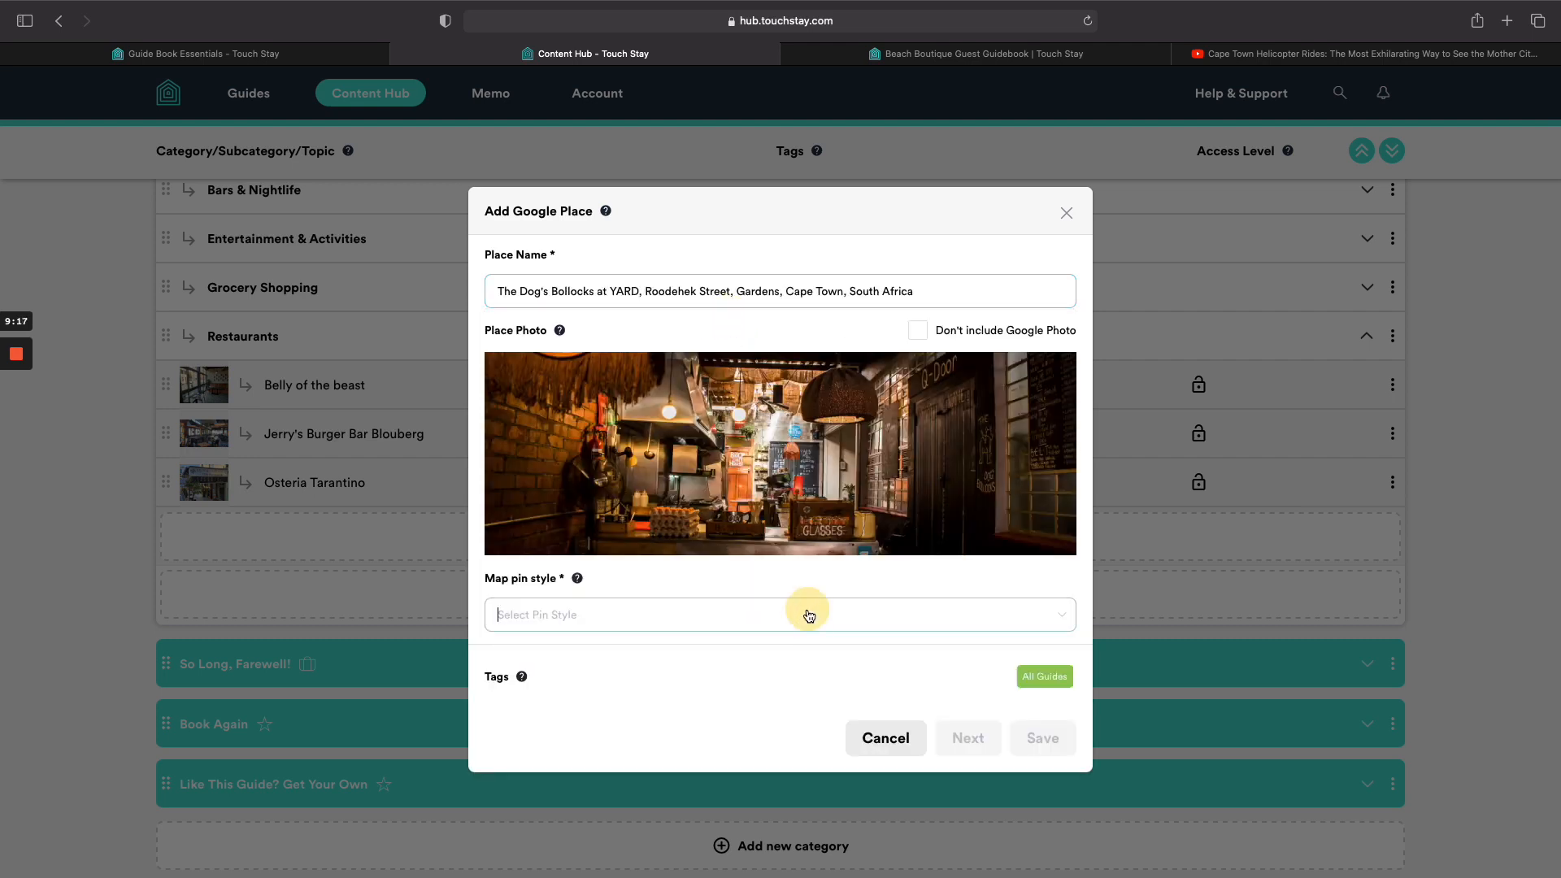
left_click(808, 614)
mouse_move(589, 446)
mouse_move(589, 402)
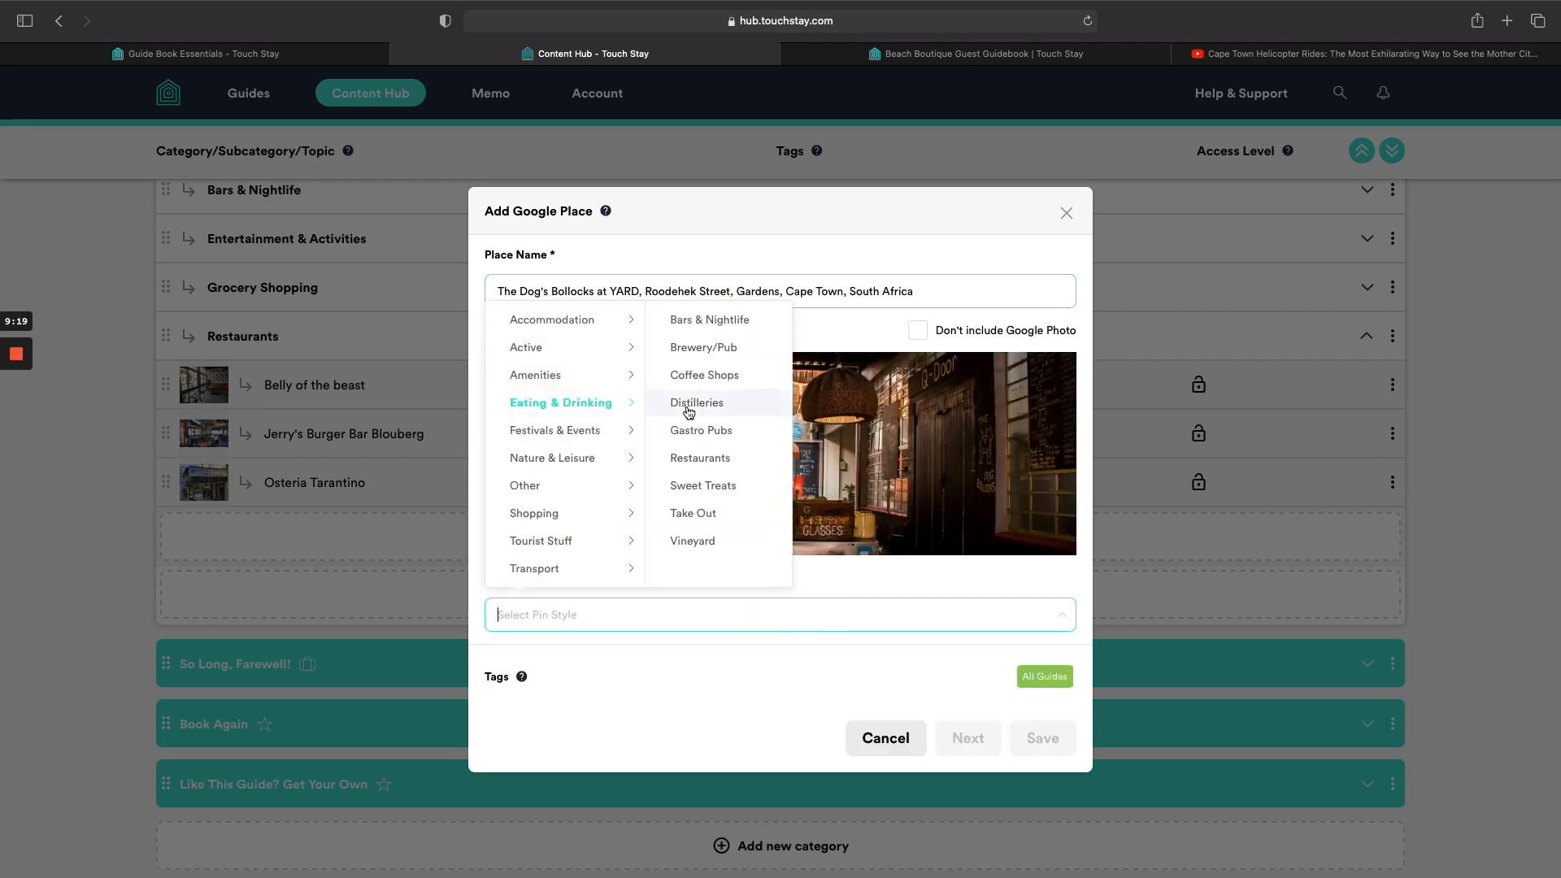
left_click(703, 459)
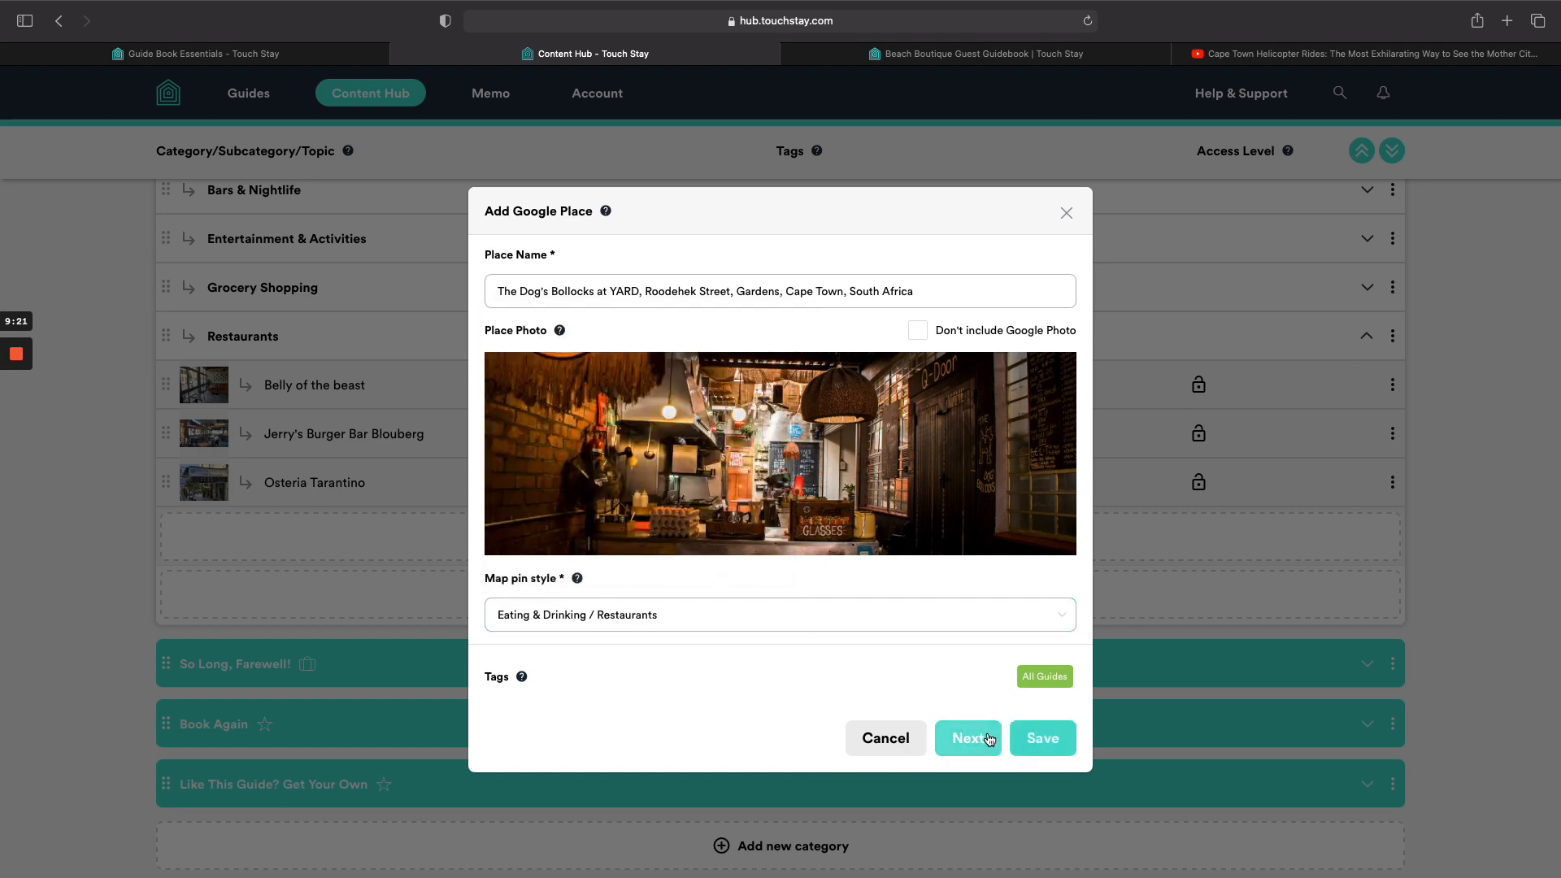
left_click(1043, 738)
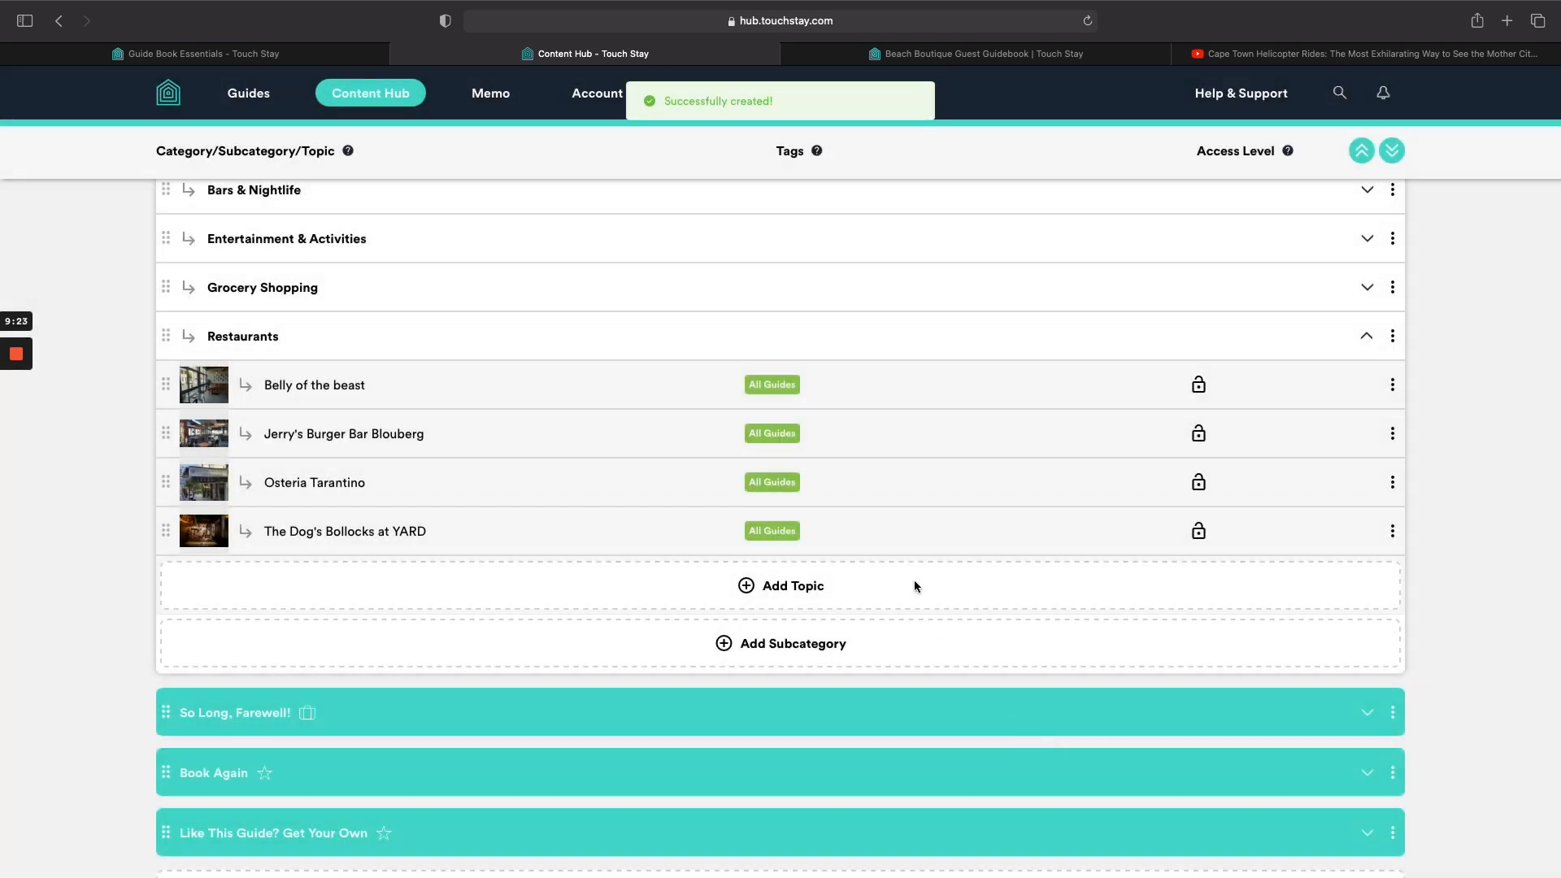
Add the Cape Town Bouchon Bistro as a Google Place with a Restaurants pin.
left_click(776, 592)
left_click(779, 642)
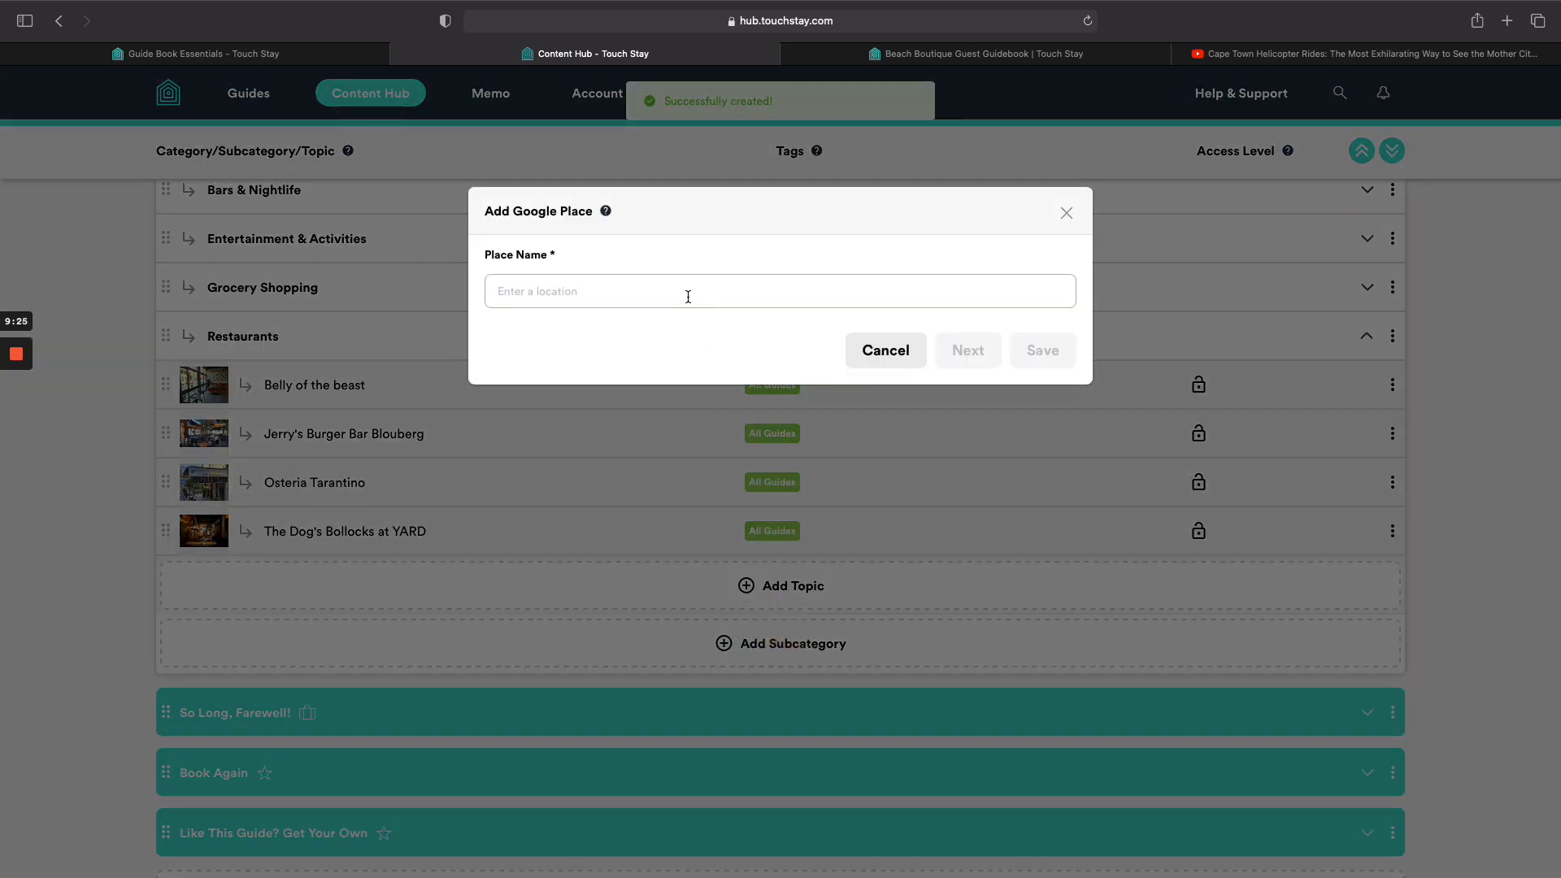
left_click(688, 292)
type("bouchon bi")
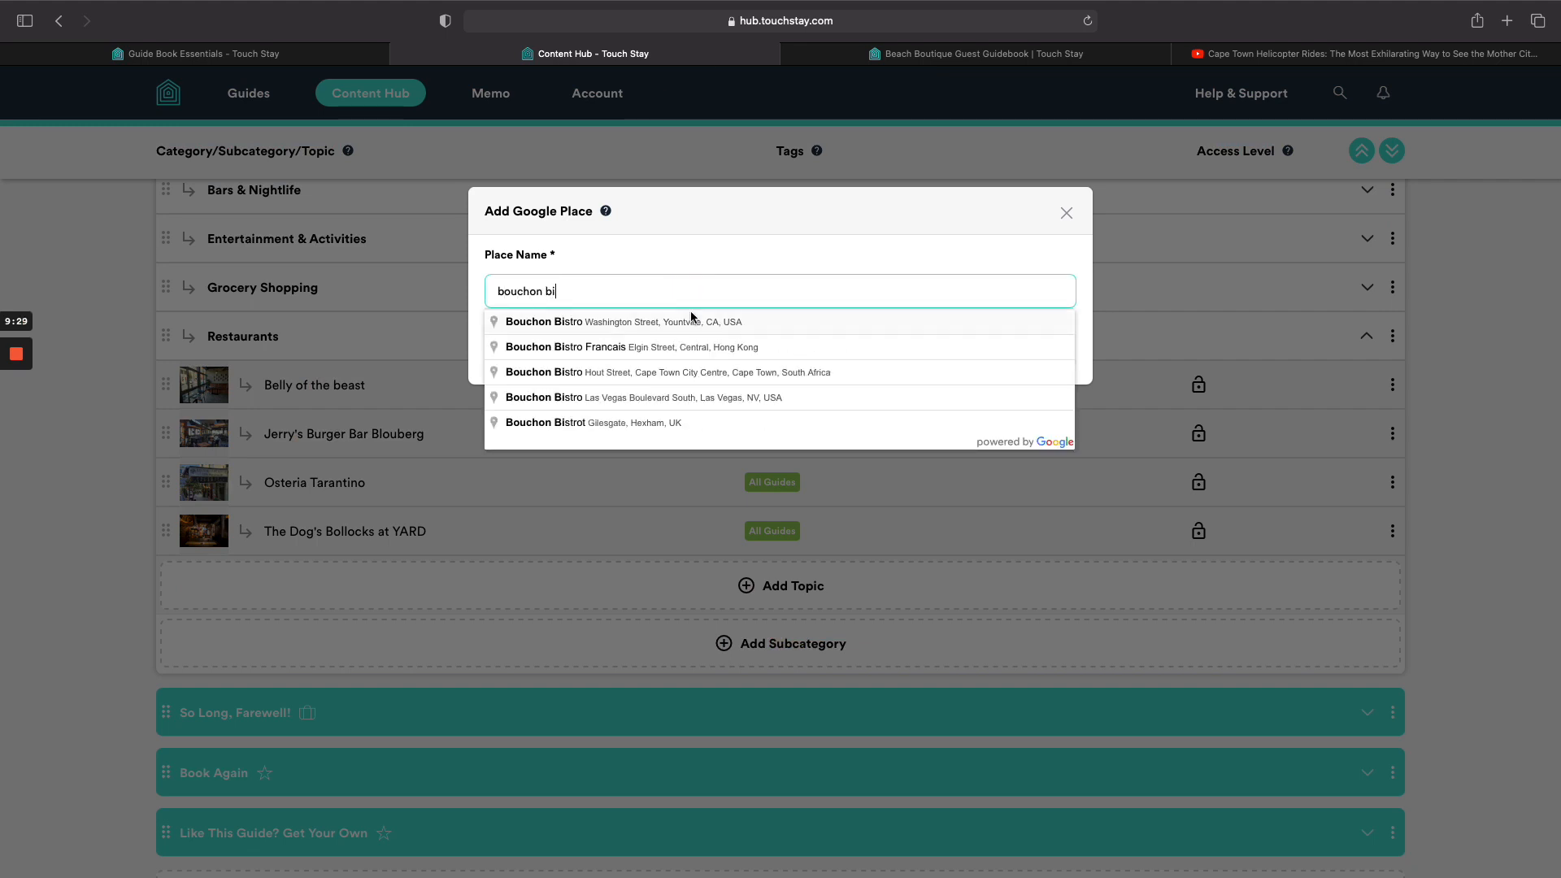
left_click(681, 371)
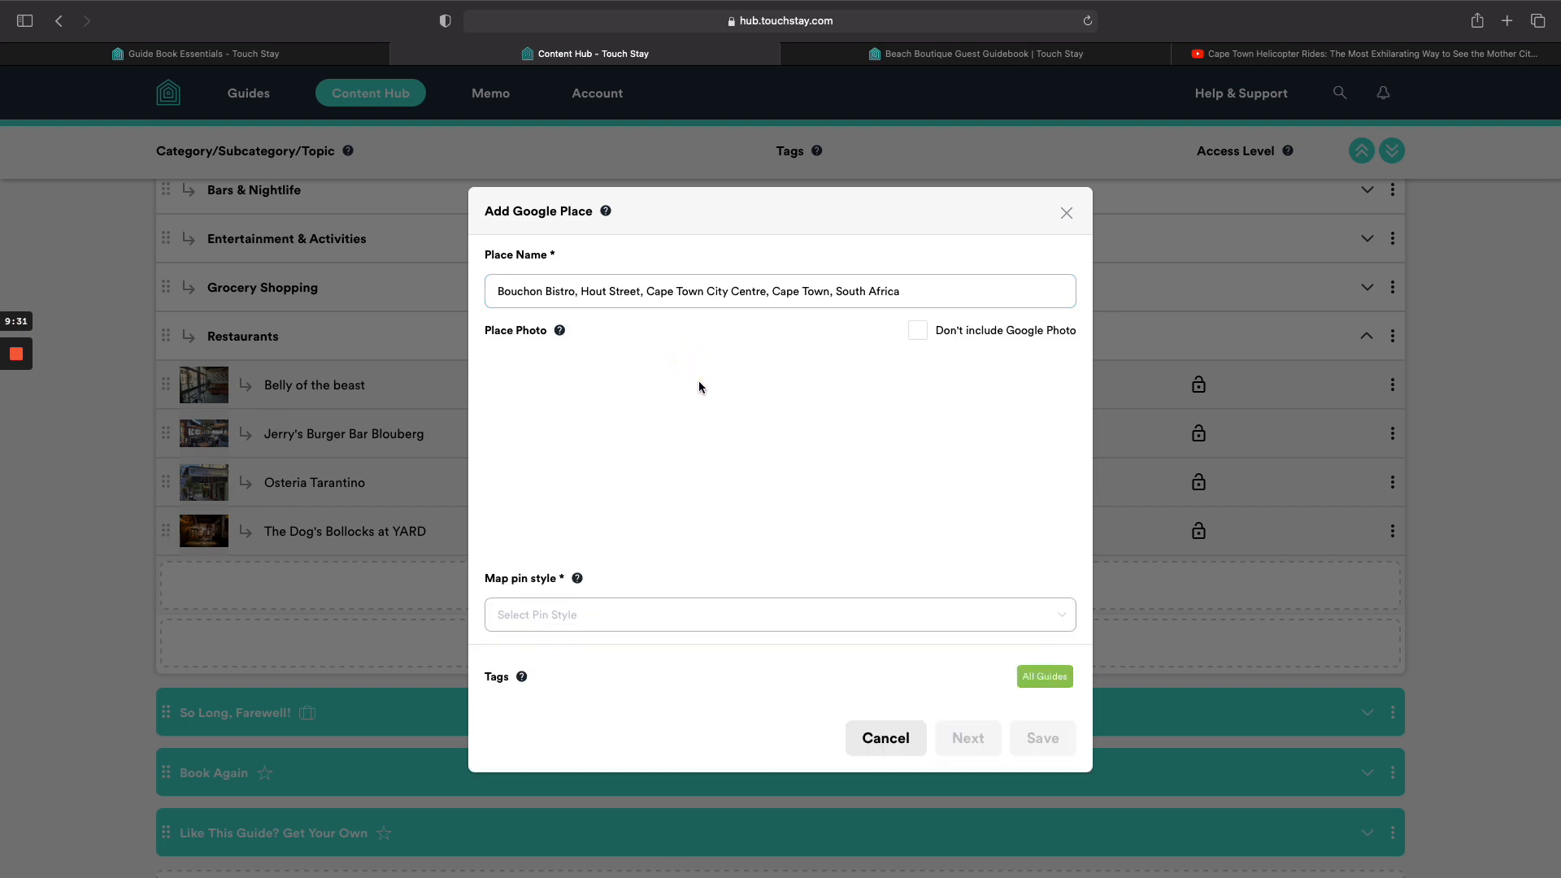
left_click(903, 625)
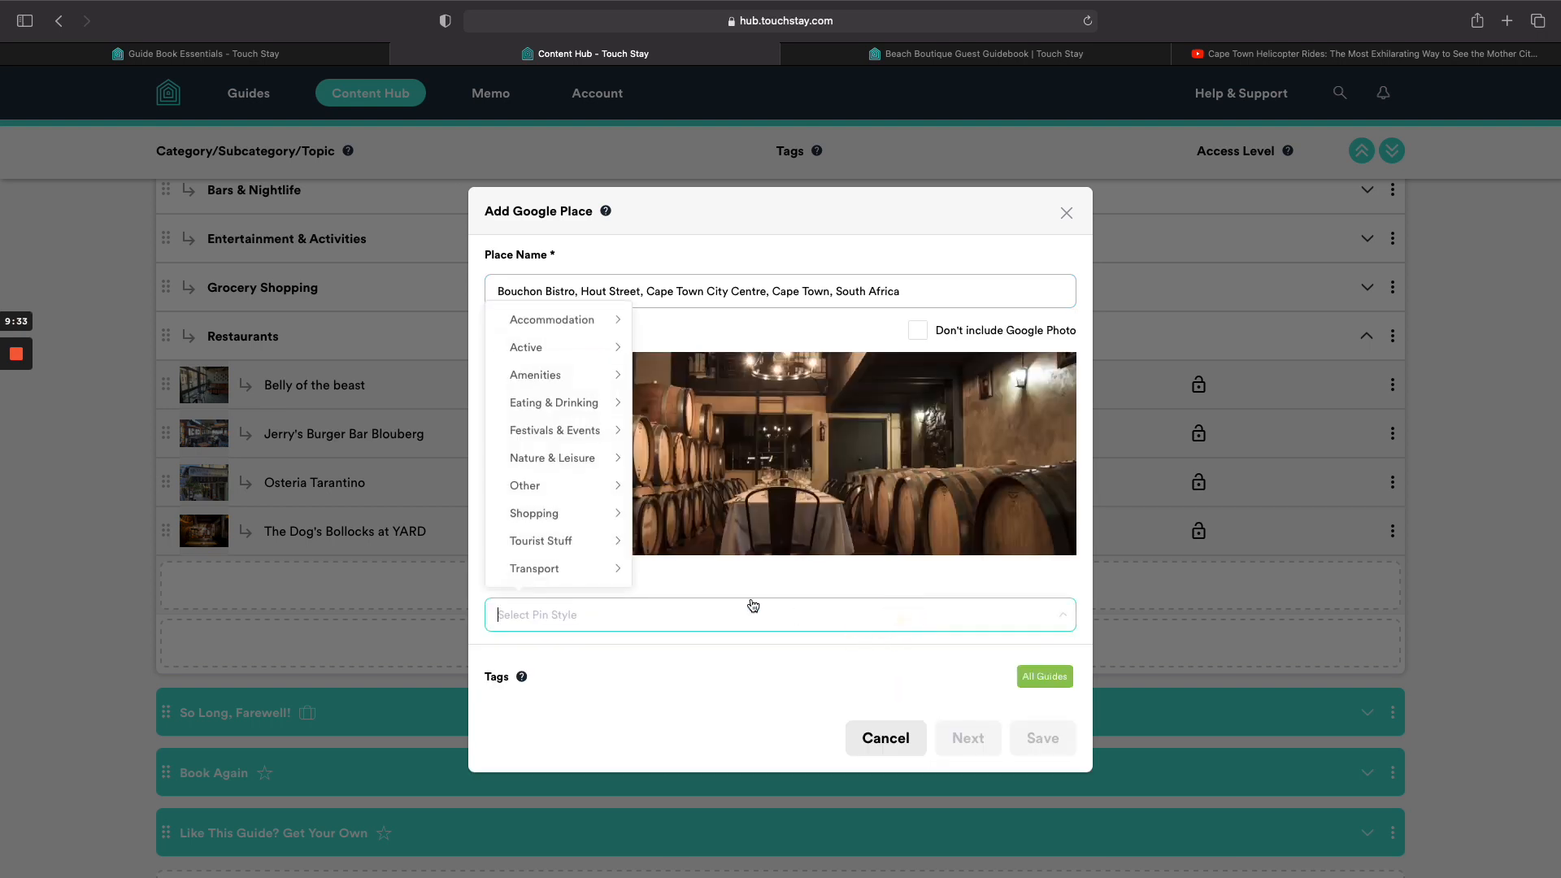
mouse_move(563, 326)
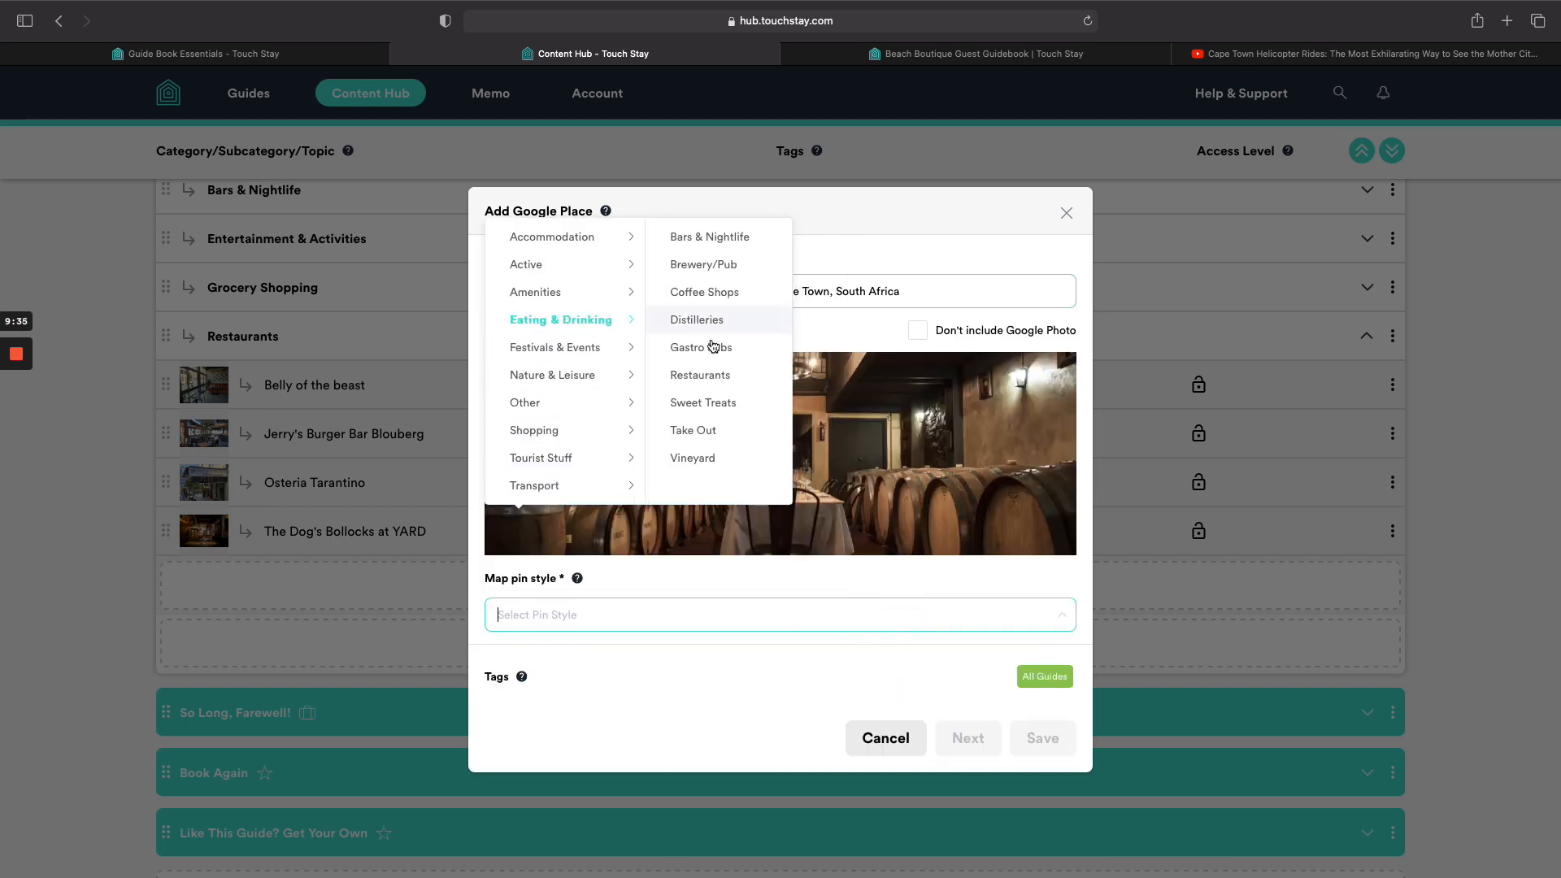
left_click(700, 375)
left_click(1034, 738)
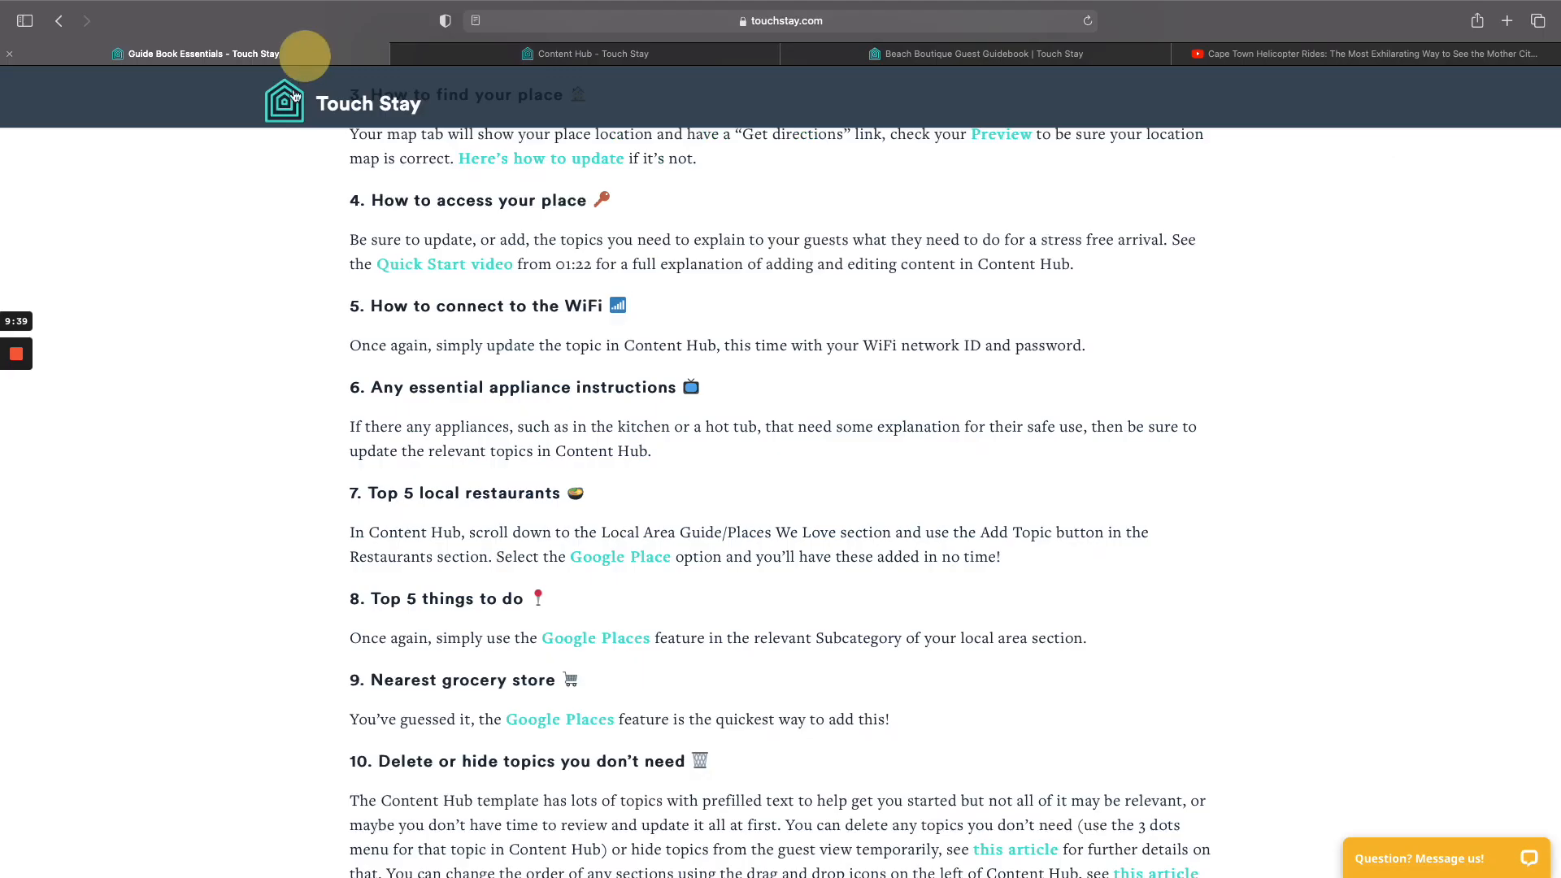
Look over the Guide Book Essentials article, then return to the Content Hub and collapse Restaurants.
left_click(306, 54)
scroll(476, 505, "down", 2)
scroll(477, 510, "down", 1)
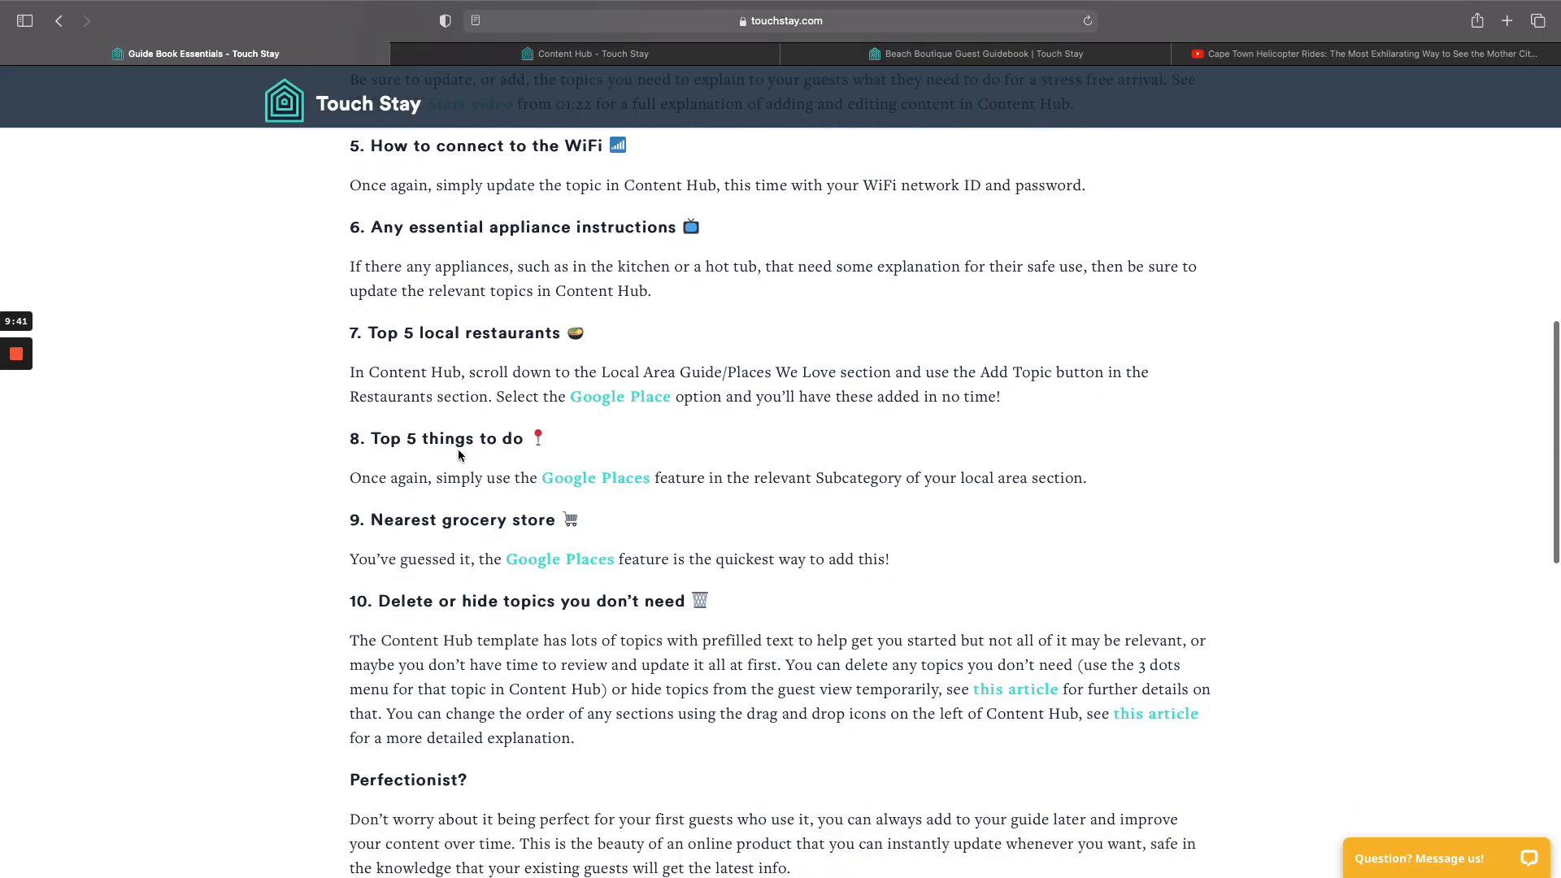
left_click(569, 54)
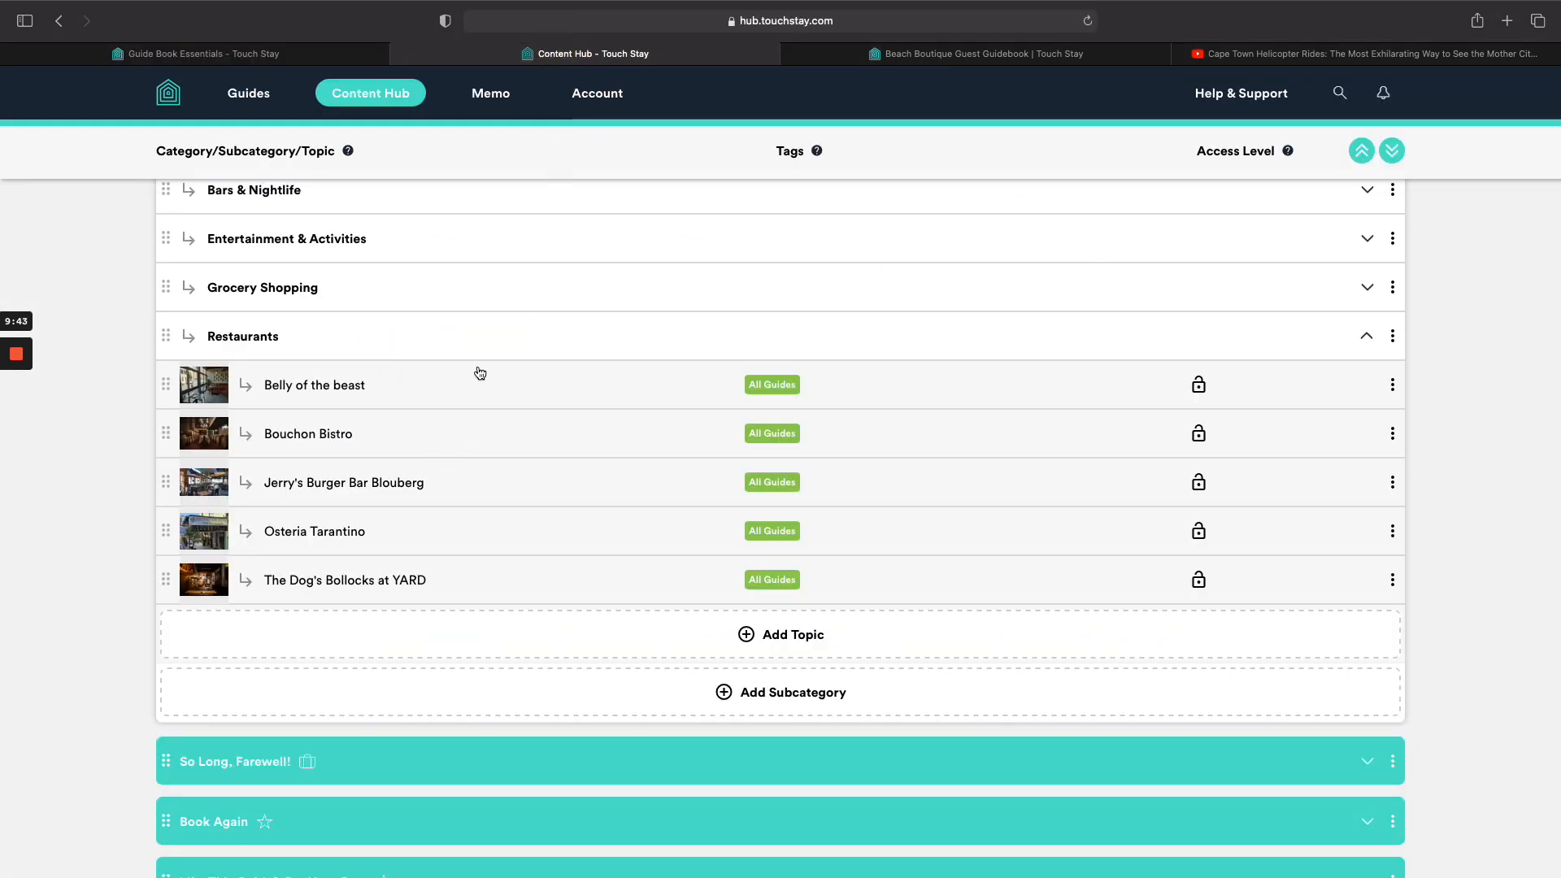
left_click(483, 351)
Under Entertainment & Activities, add Table Mountain as a Google Place pinned Tourist Stuff / Sightseeing.
scroll(491, 401, "up", 1)
left_click(495, 417)
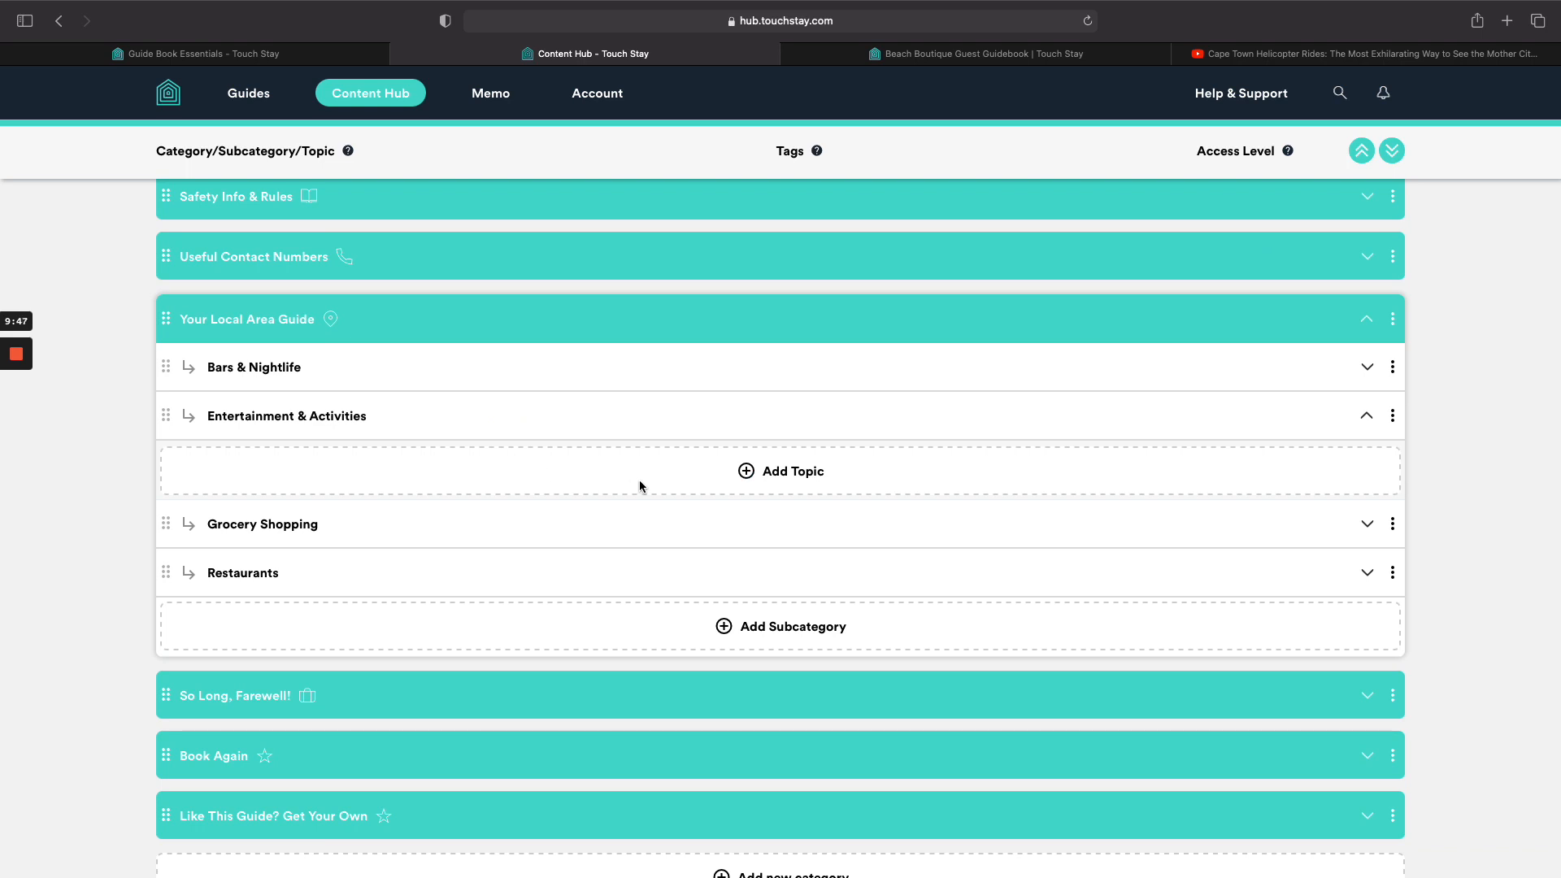
left_click(777, 475)
left_click(781, 526)
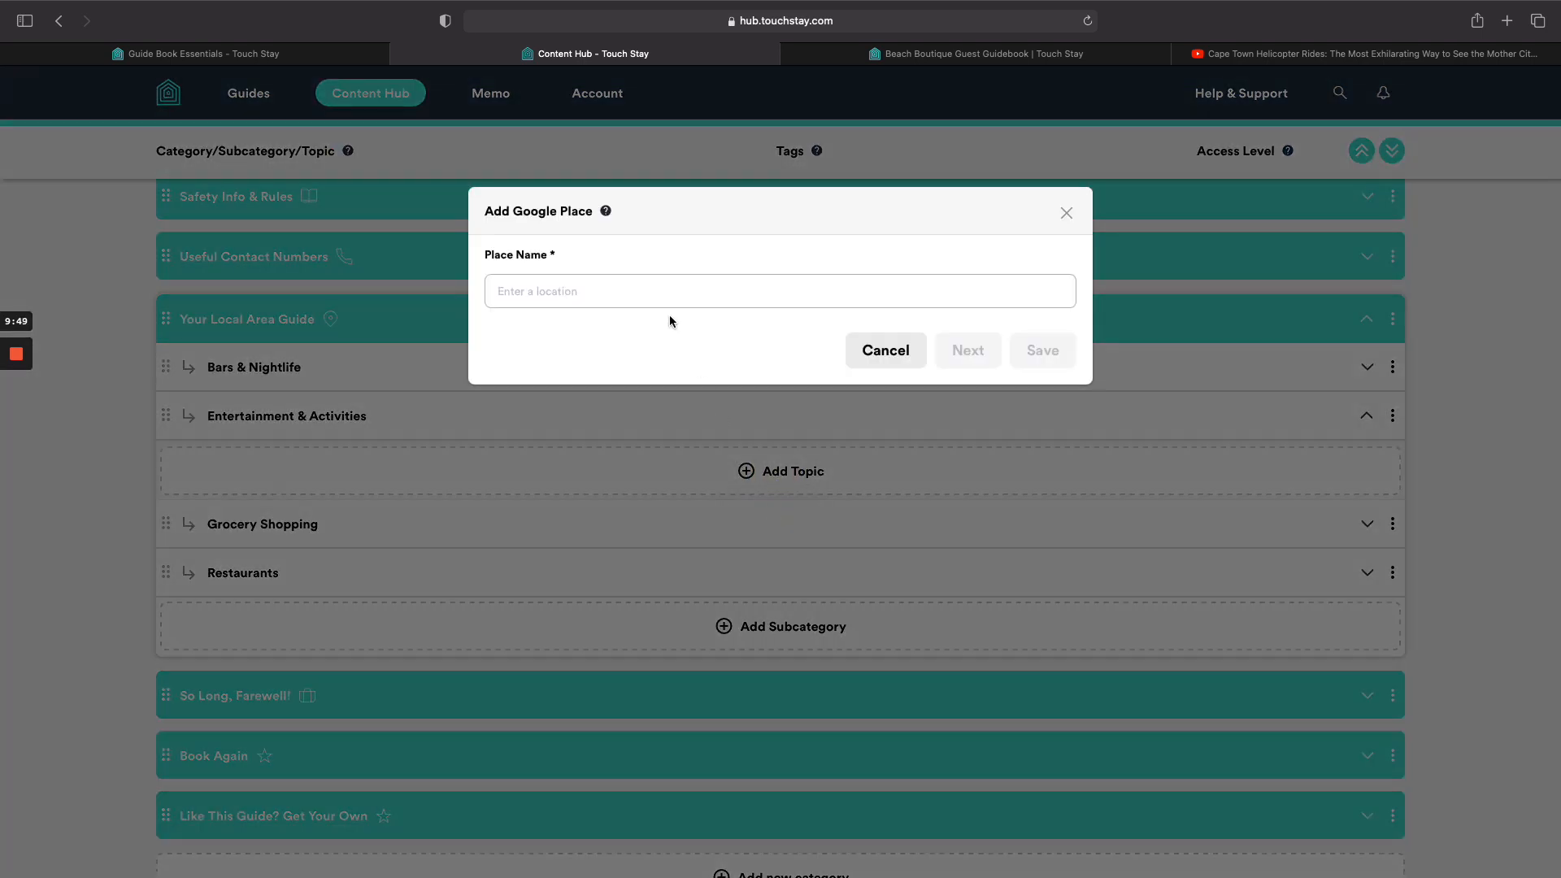
left_click(665, 290)
type("tab")
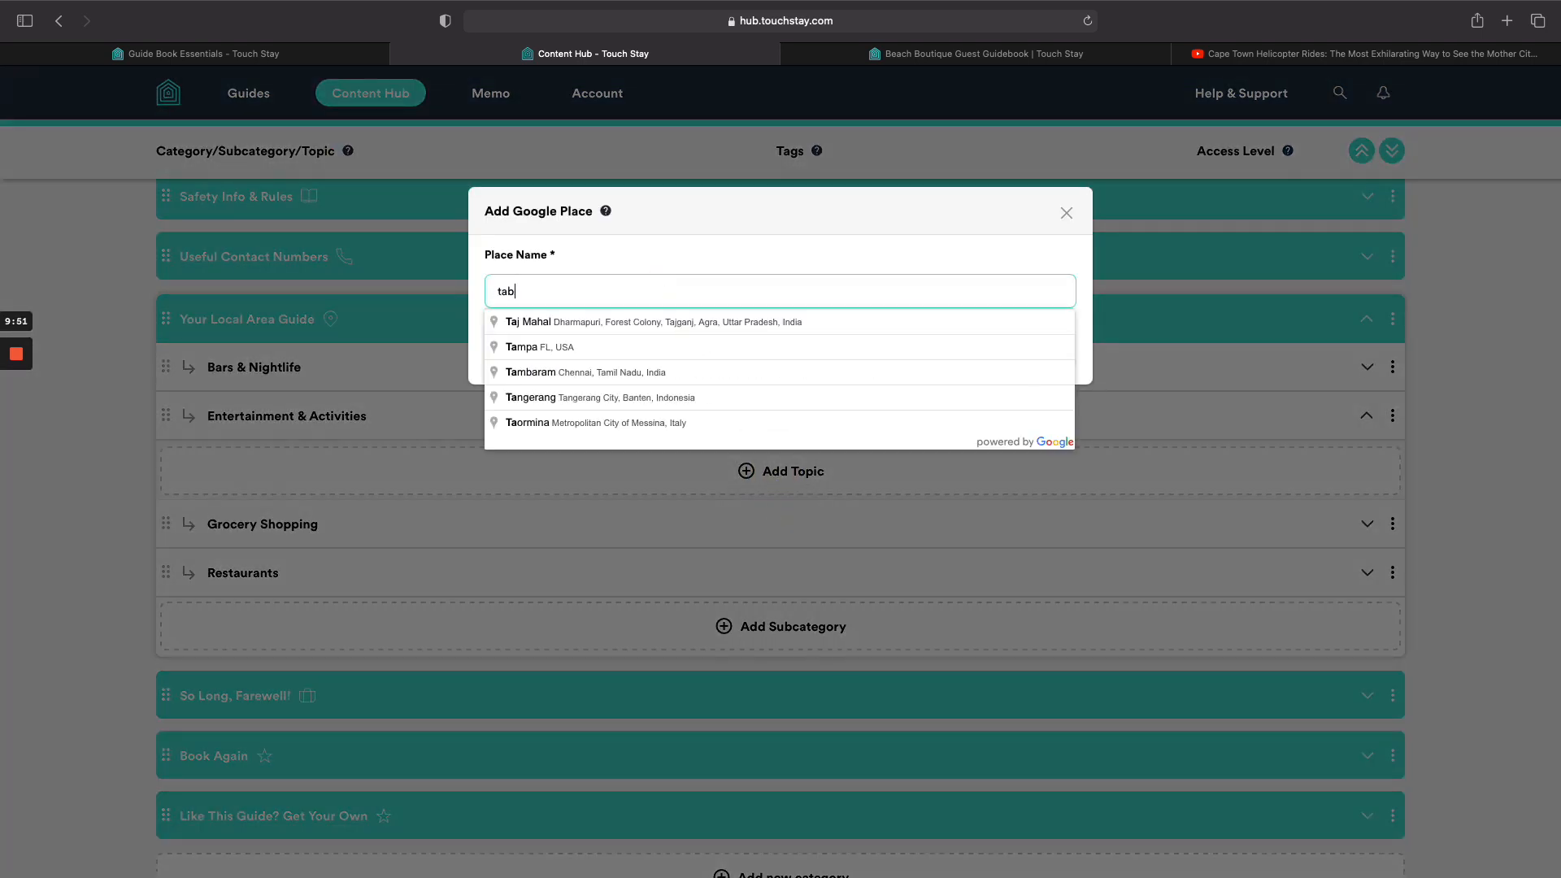
type("le moun")
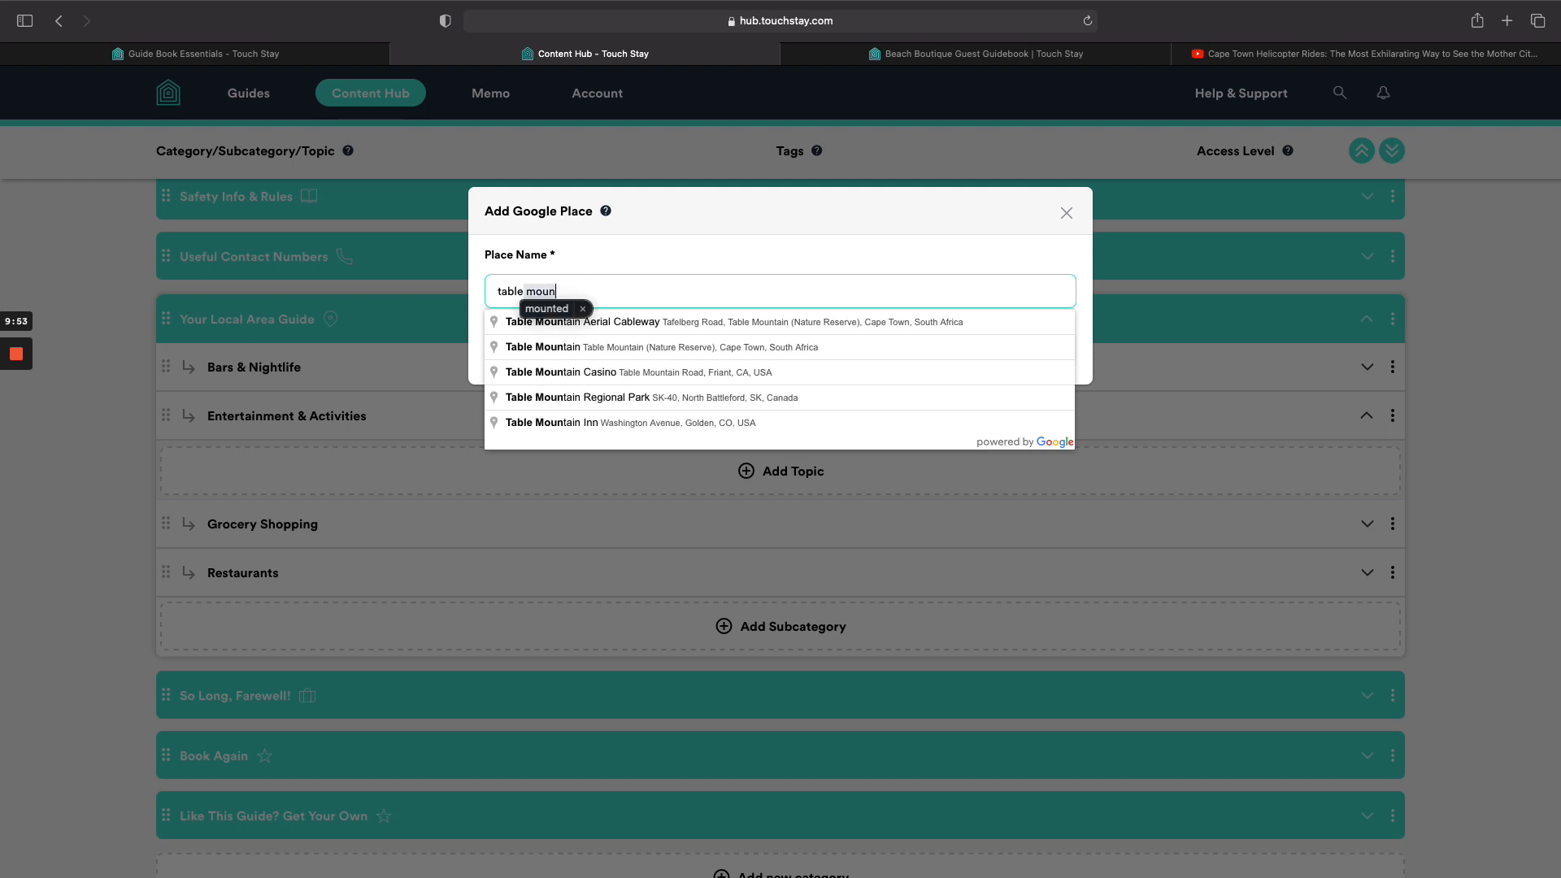
left_click(662, 348)
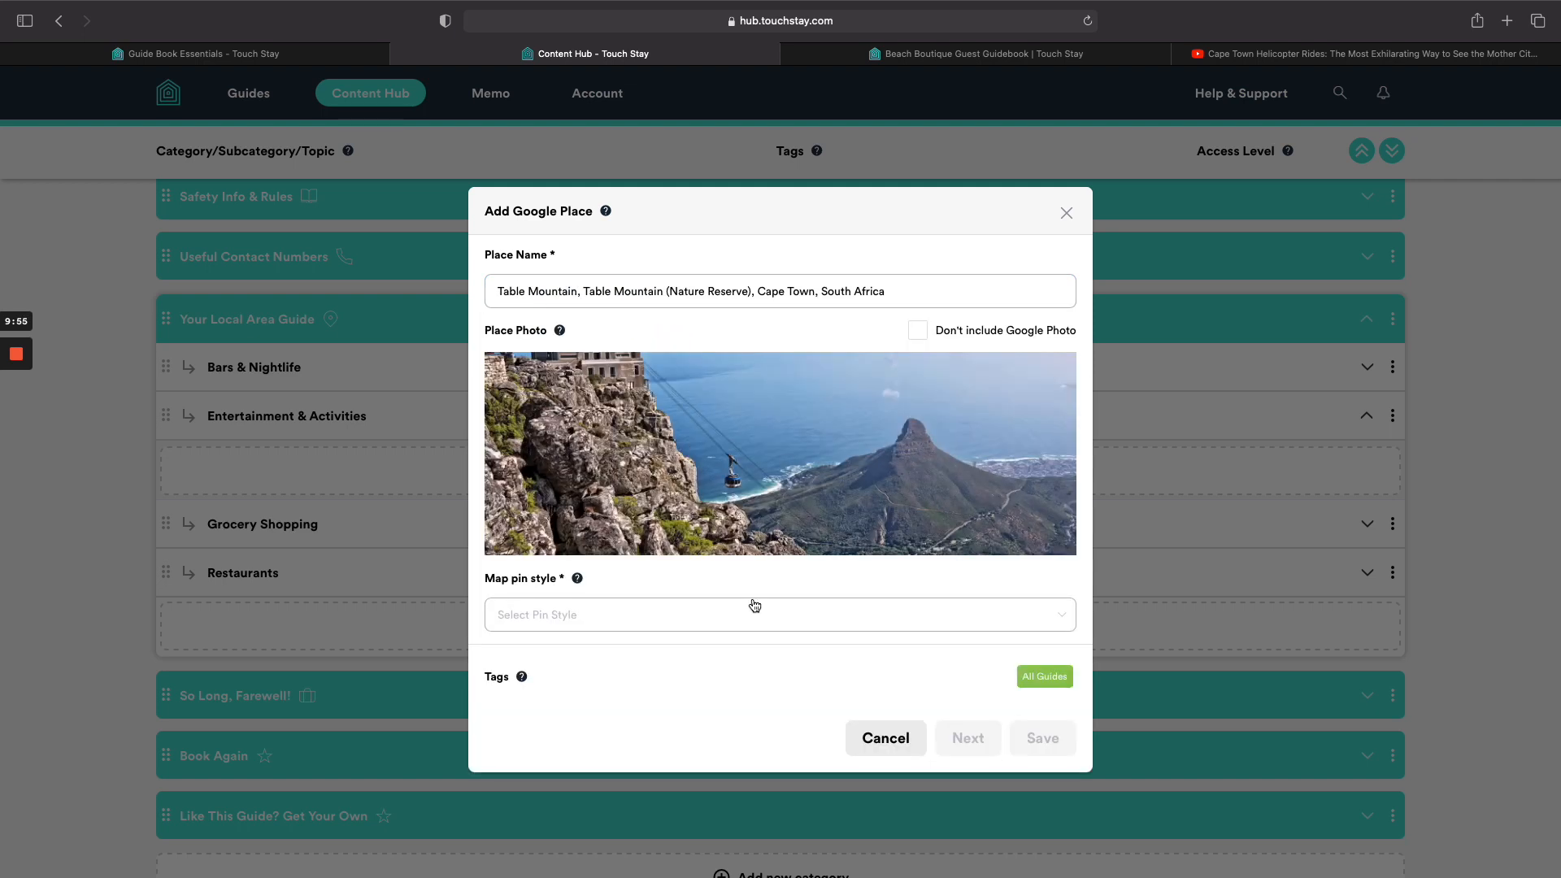
left_click(740, 612)
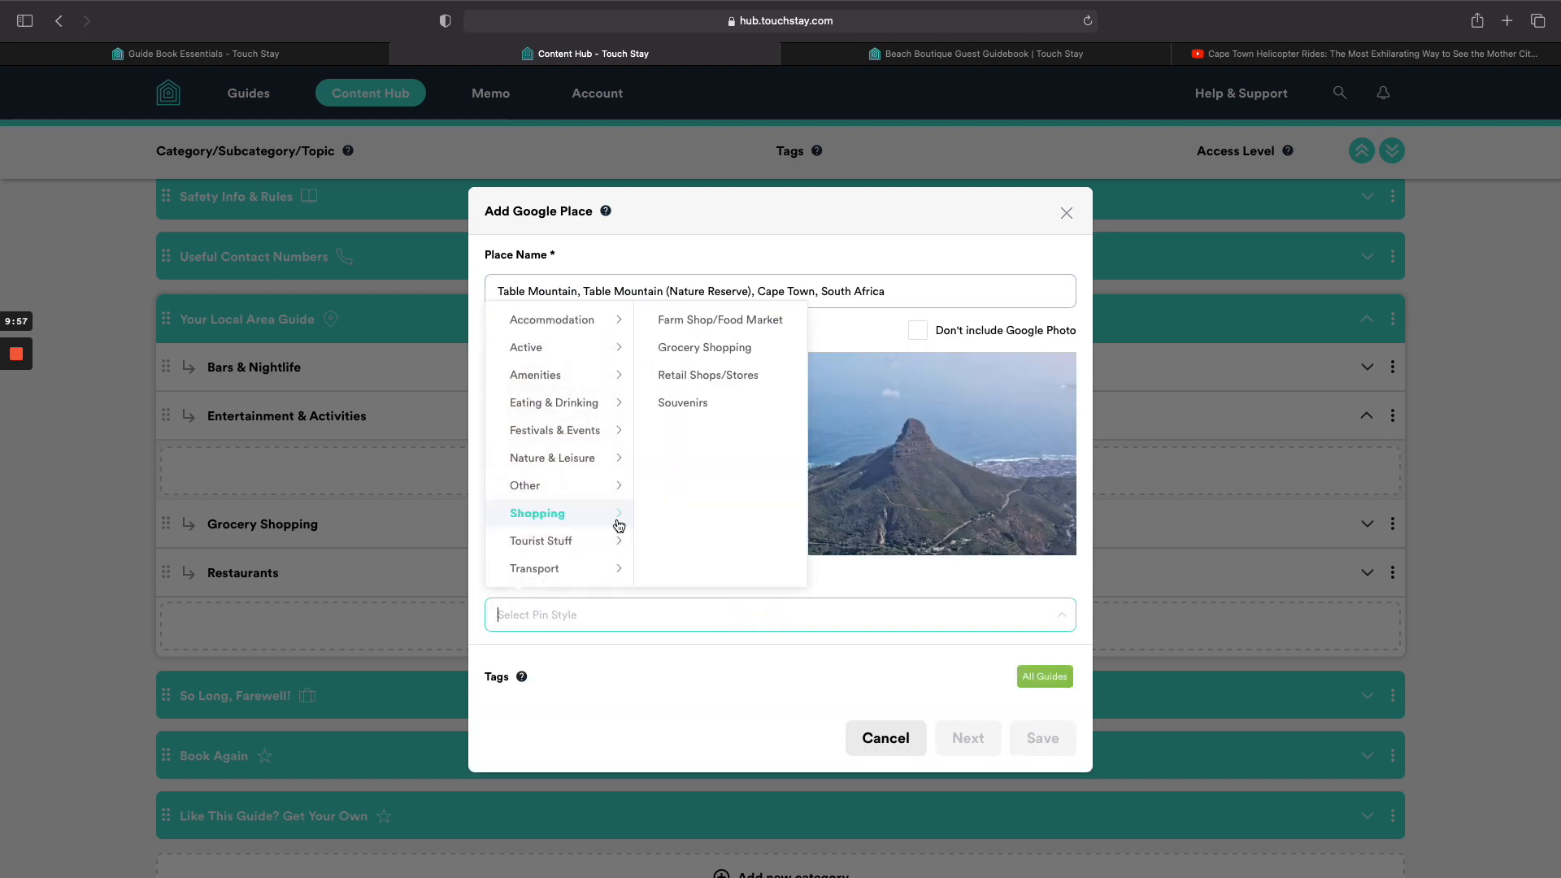
mouse_move(594, 547)
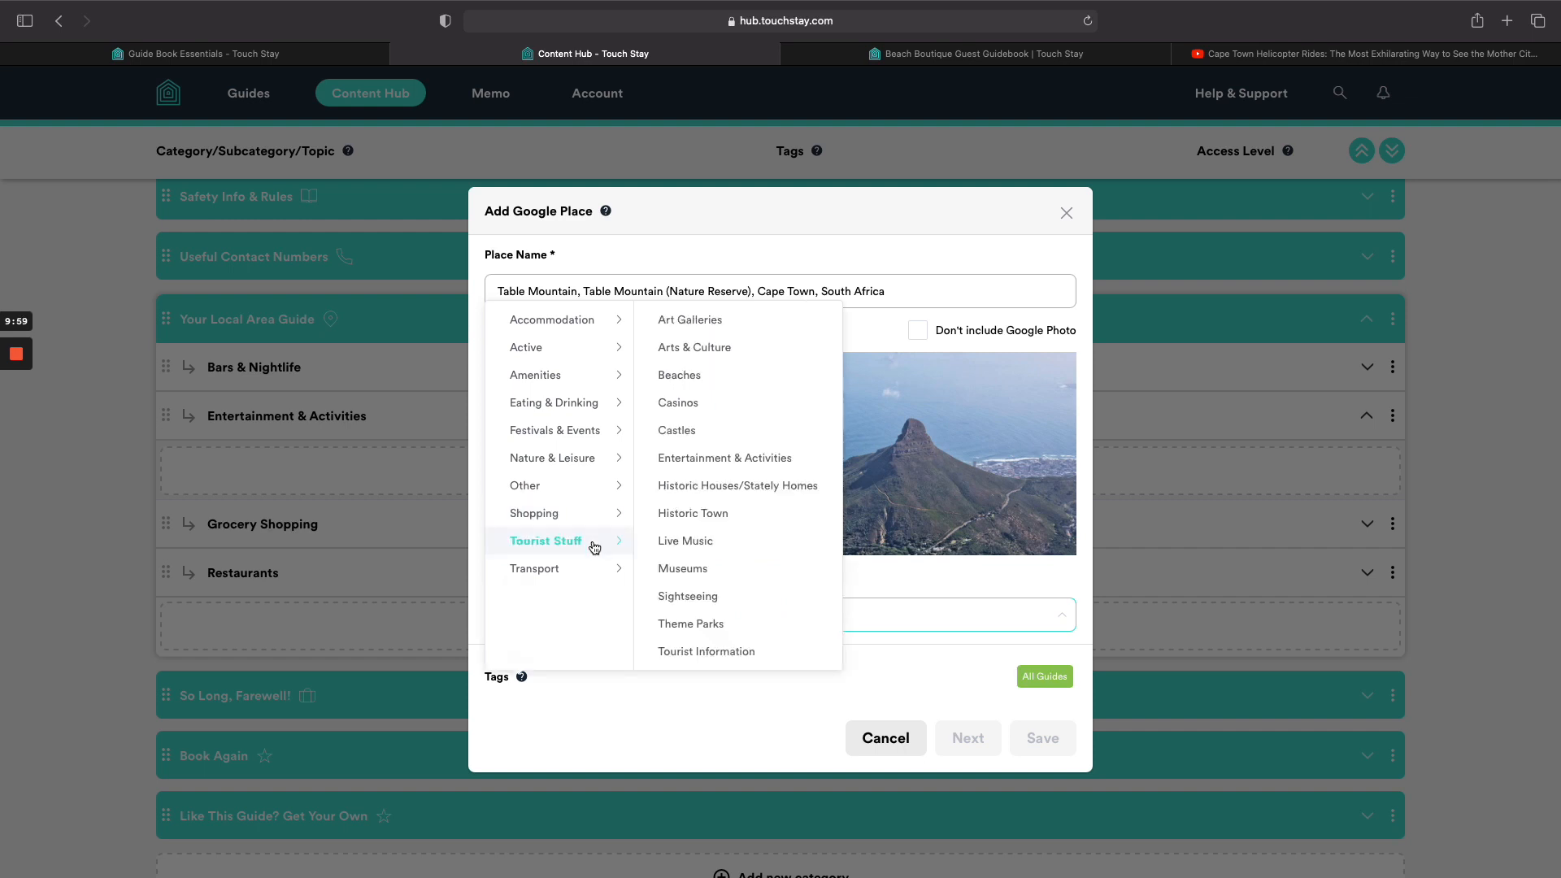
left_click(688, 596)
left_click(1055, 748)
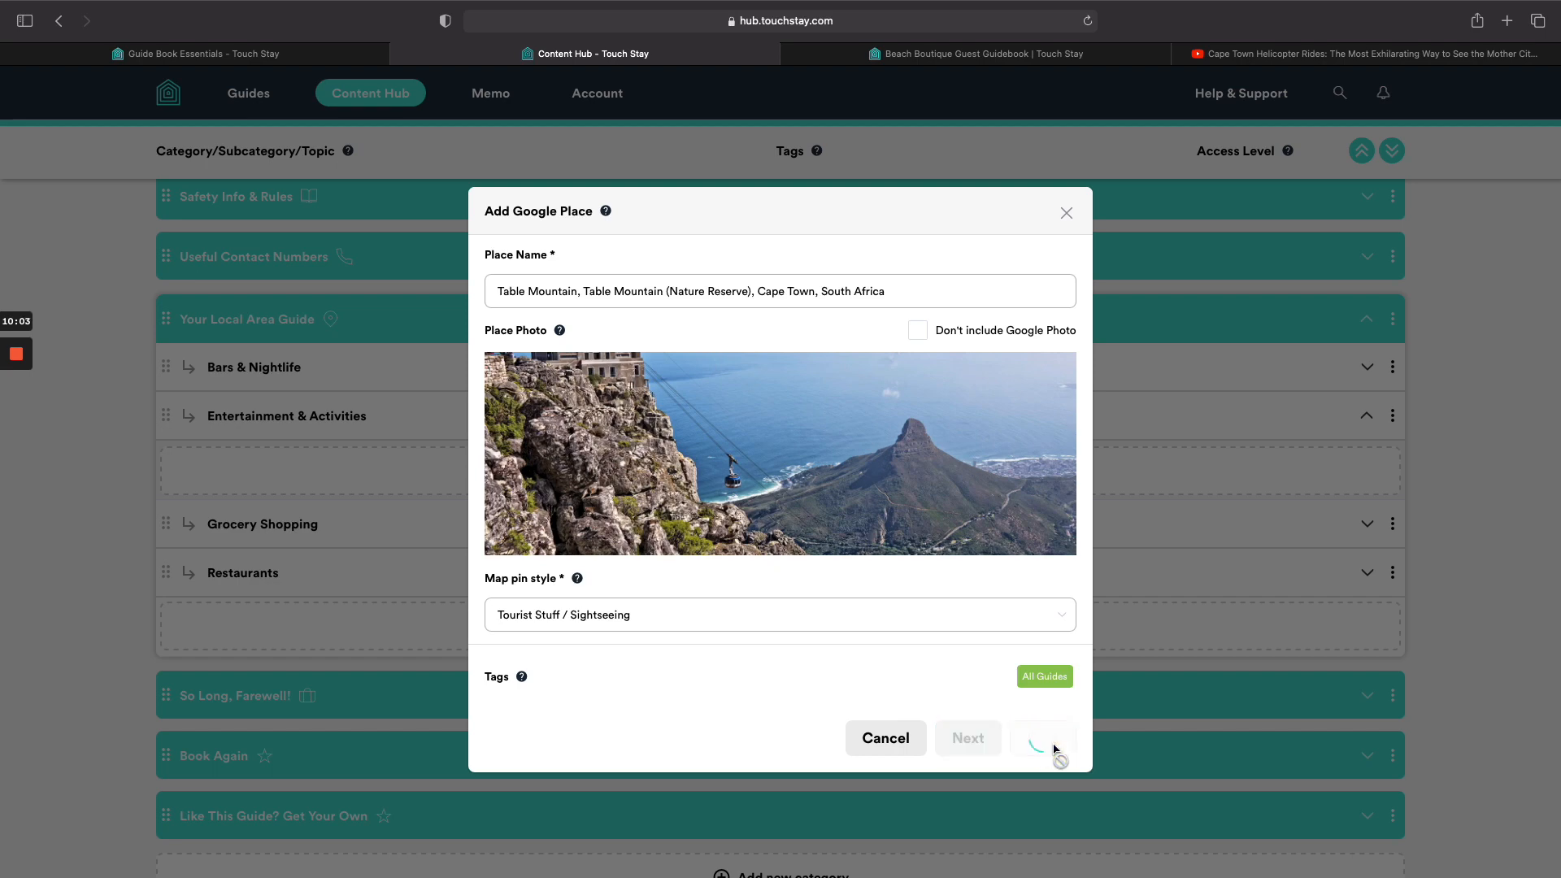
Add Battery Park @ V&A Waterfront as a Google Place pinned Shopping / Retail Shops/Stores.
left_click(798, 519)
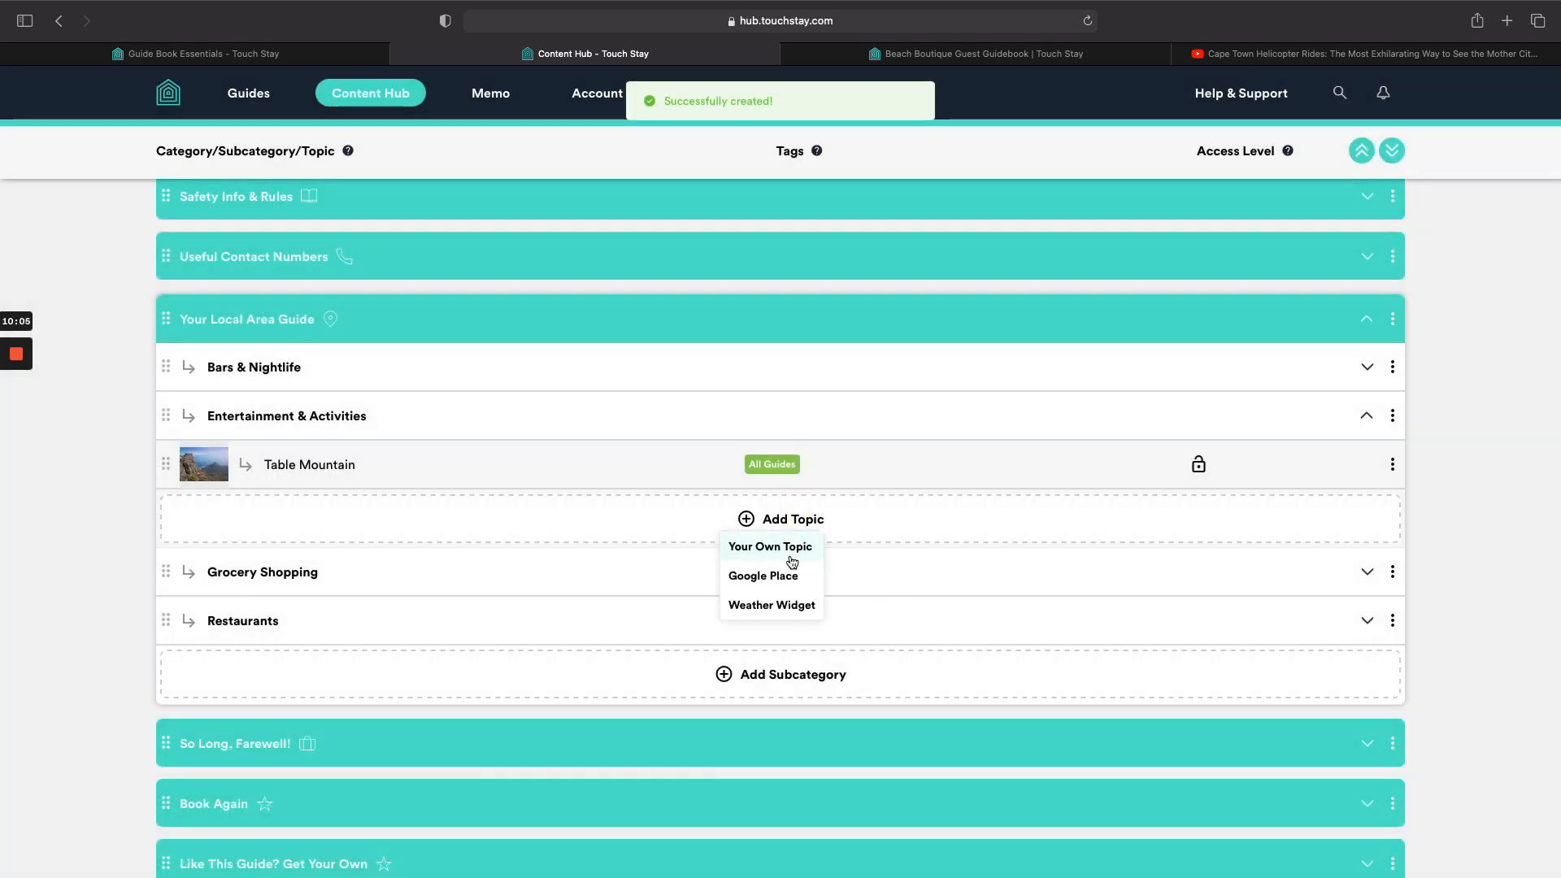
left_click(791, 574)
left_click(702, 296)
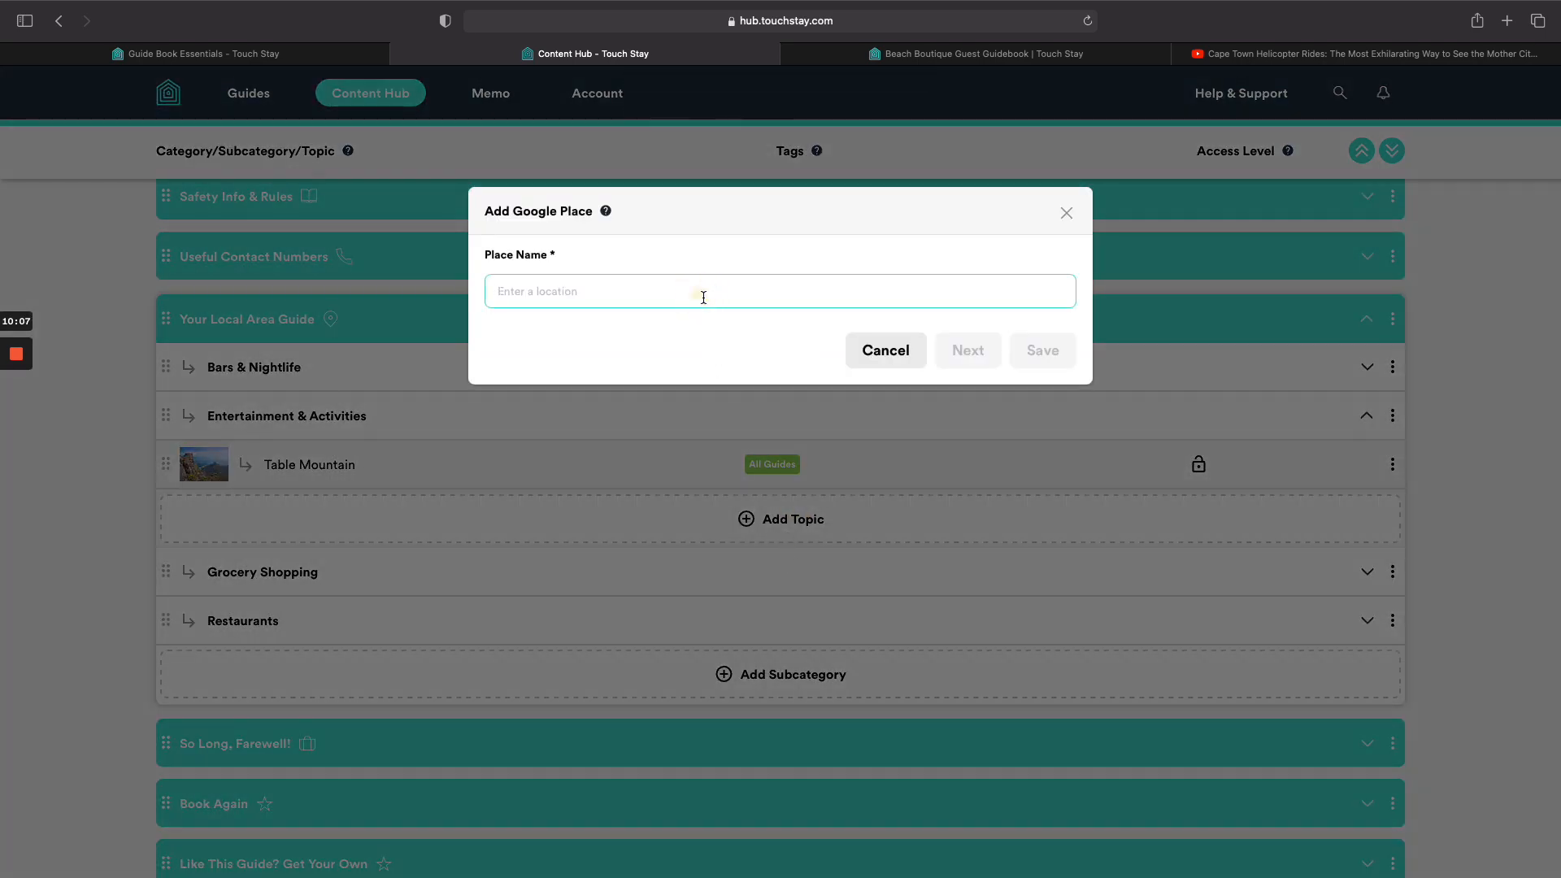
type("battery")
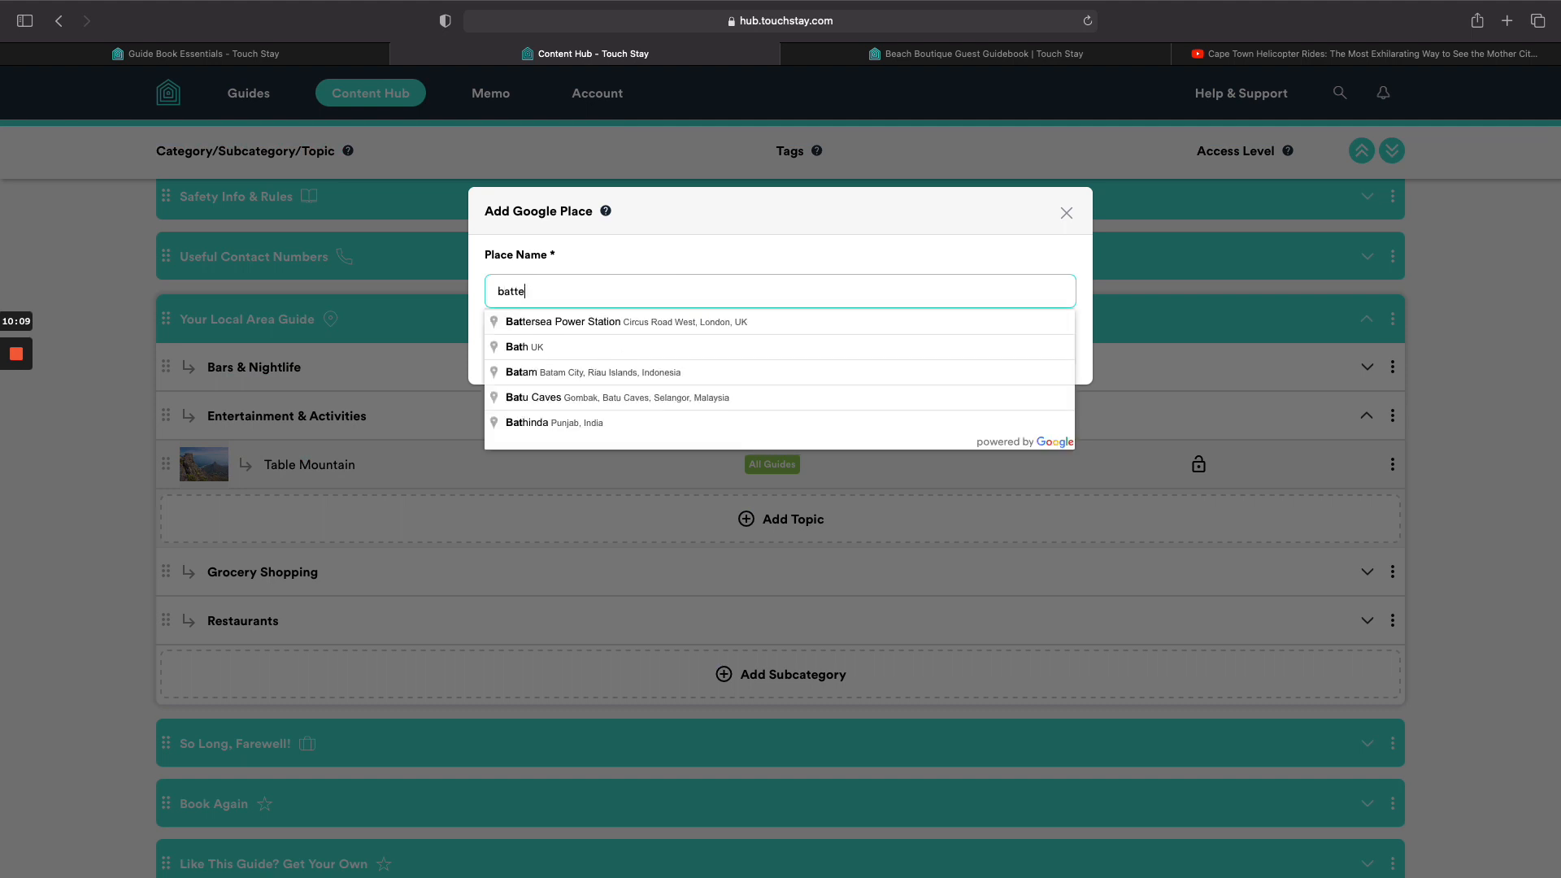
type("rk")
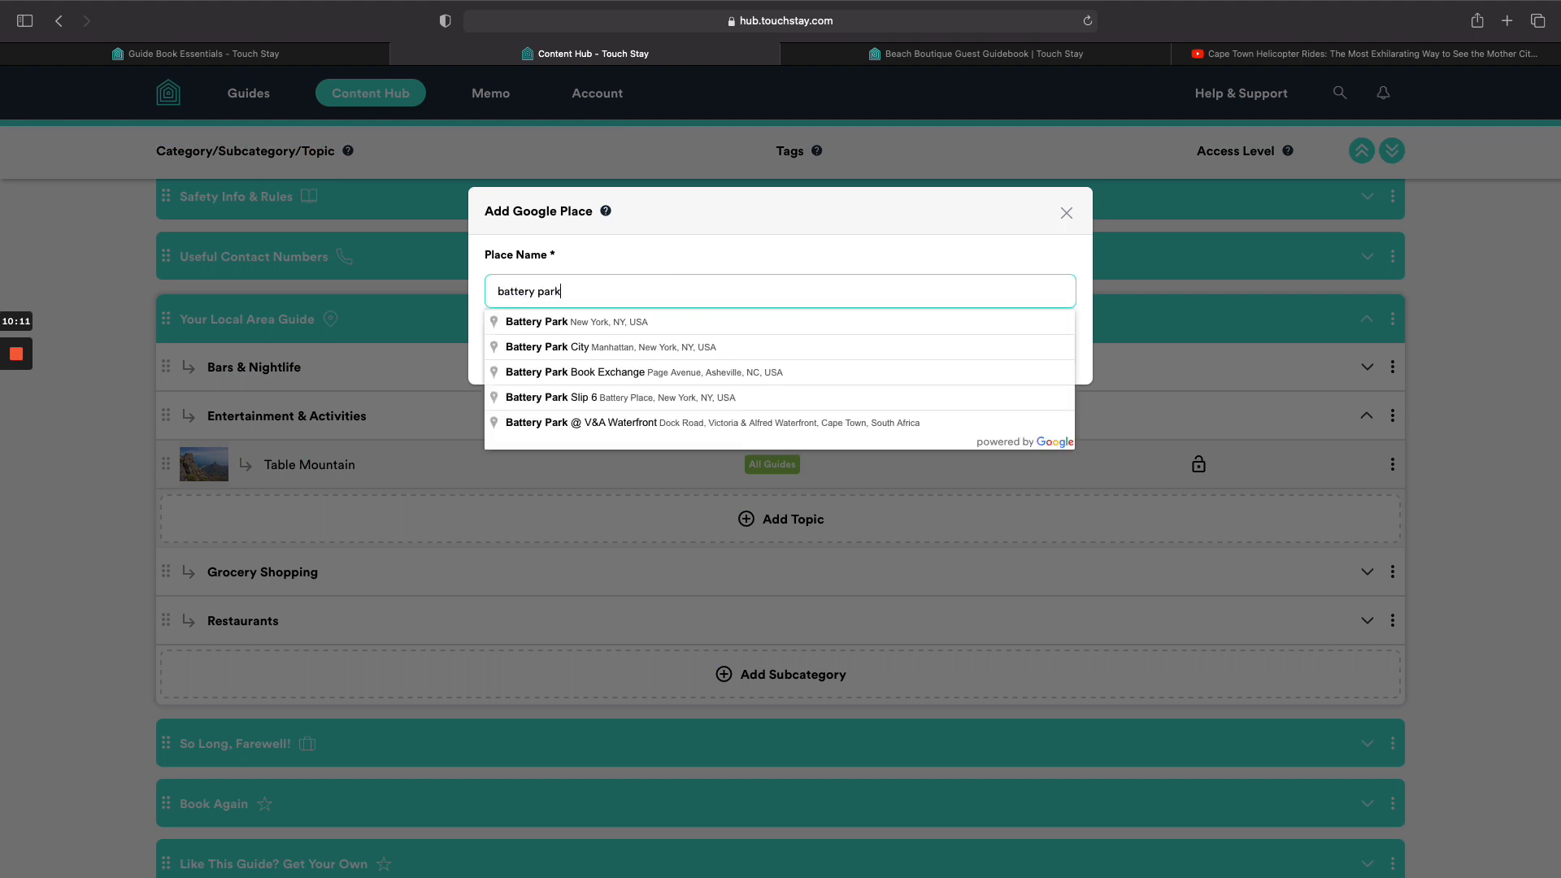
left_click(705, 417)
left_click(779, 615)
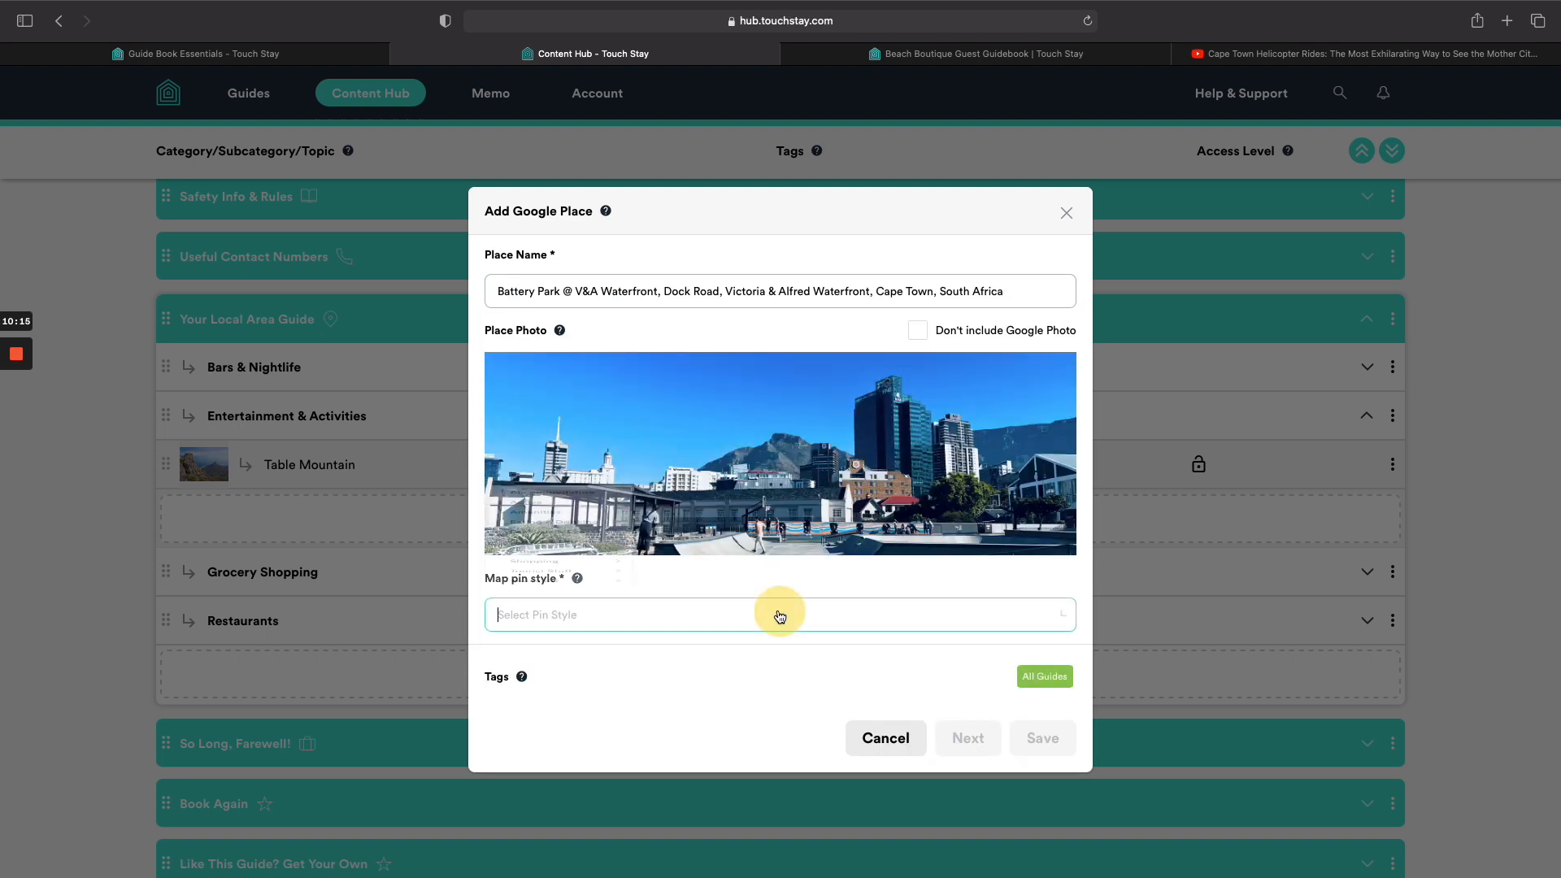
mouse_move(549, 572)
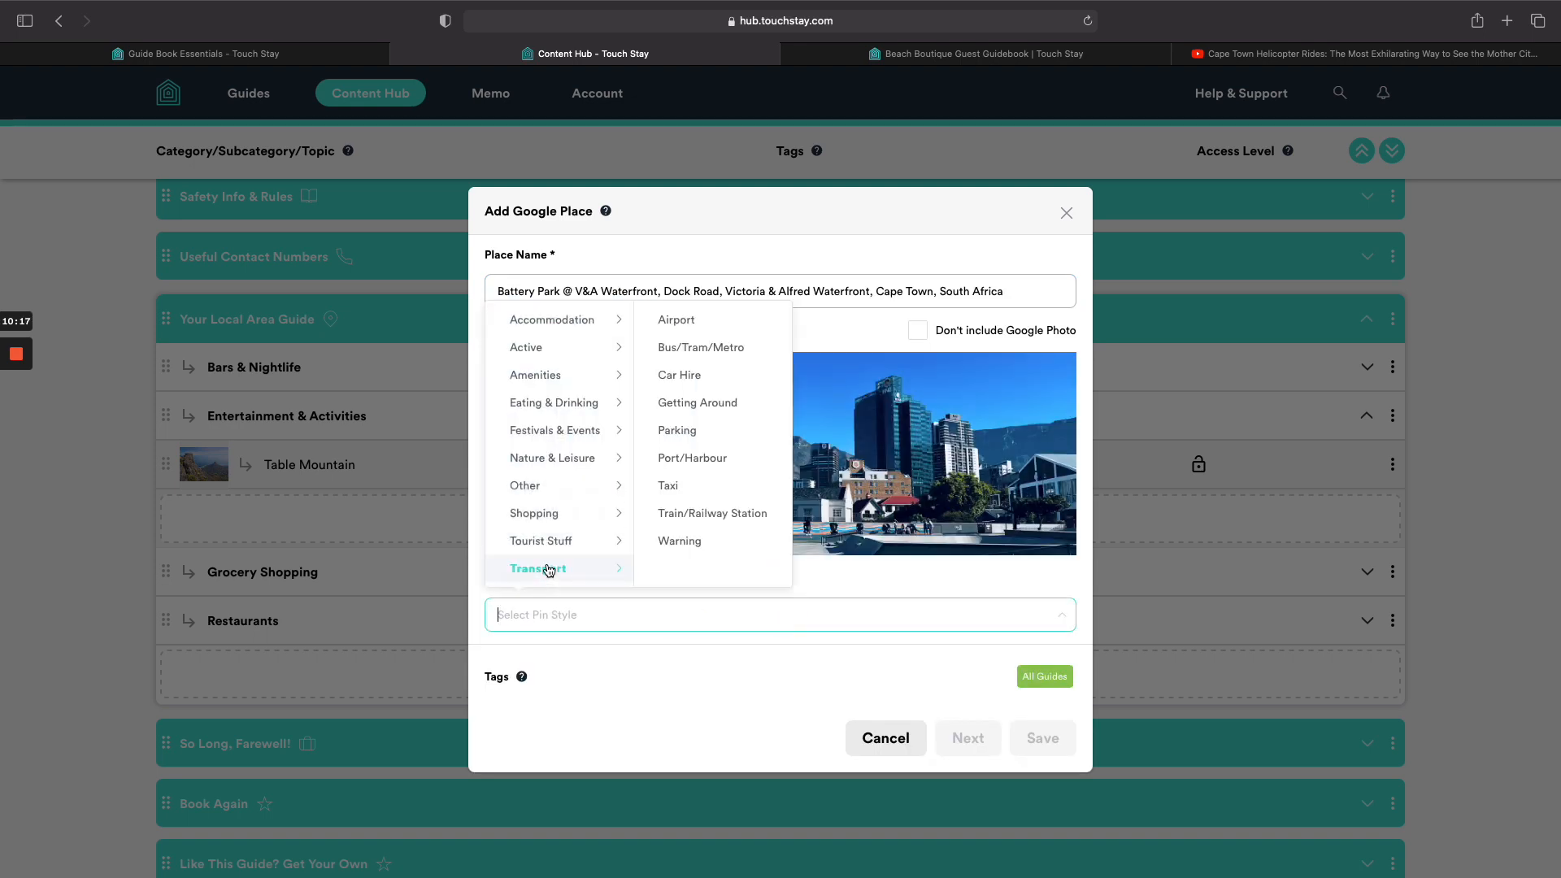
mouse_move(567, 467)
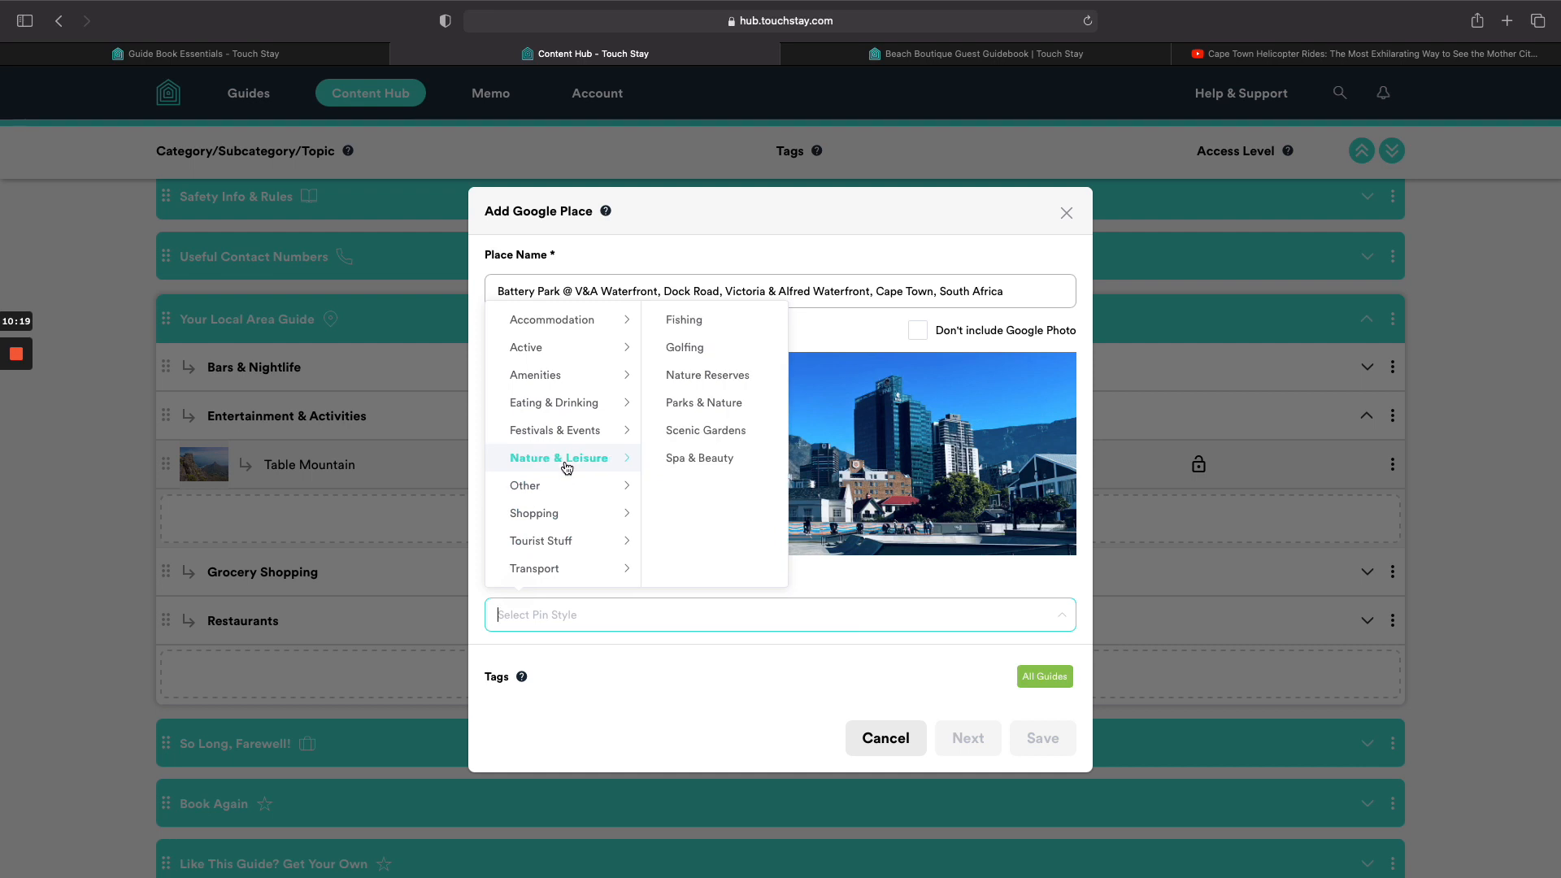
mouse_move(569, 381)
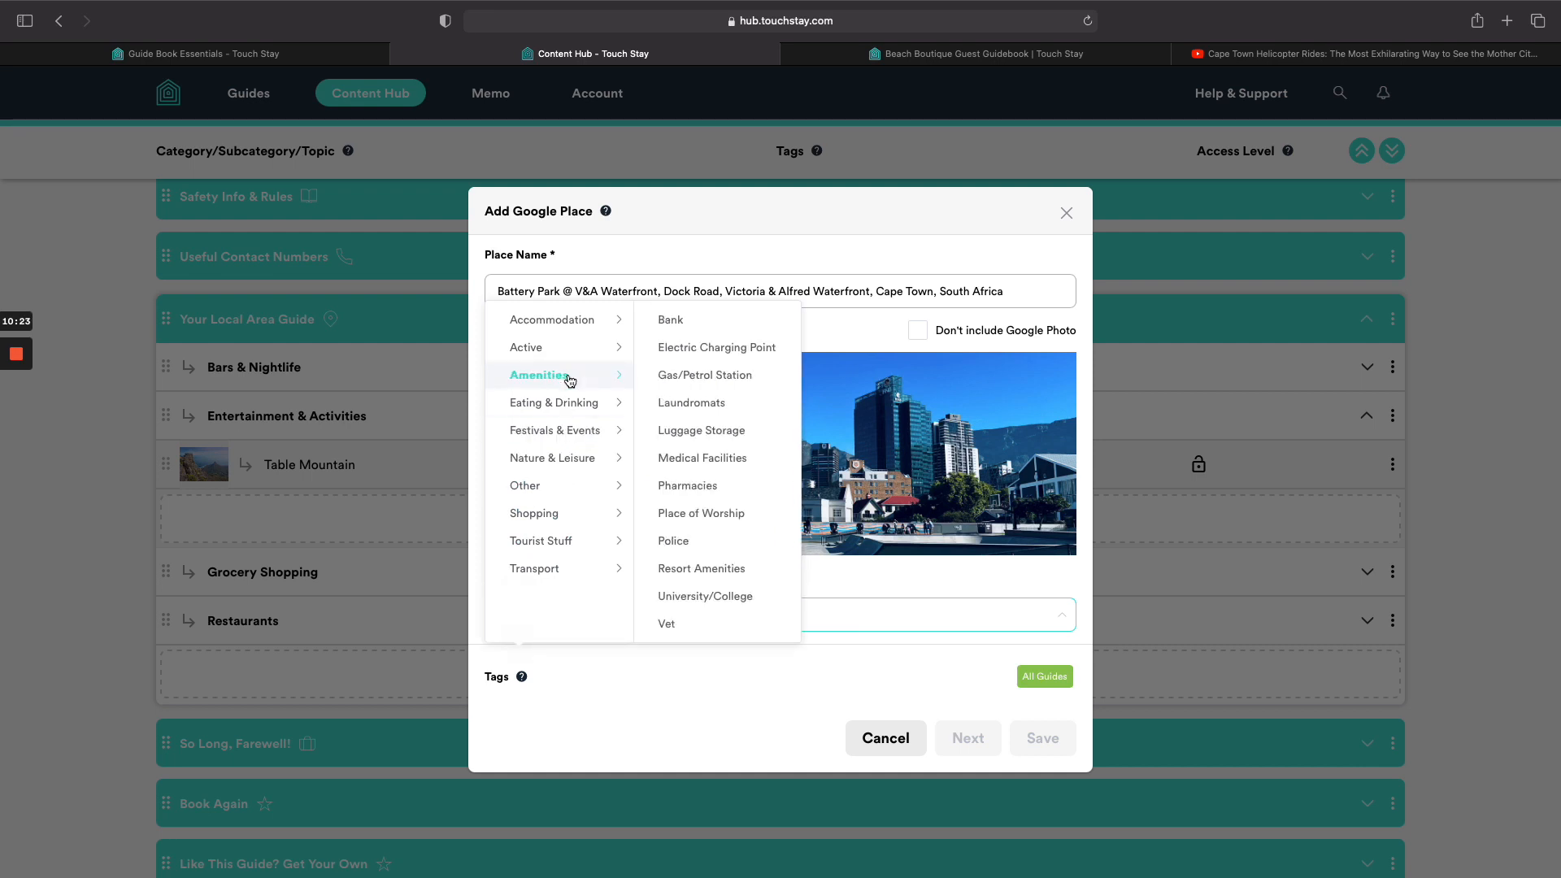
mouse_move(588, 512)
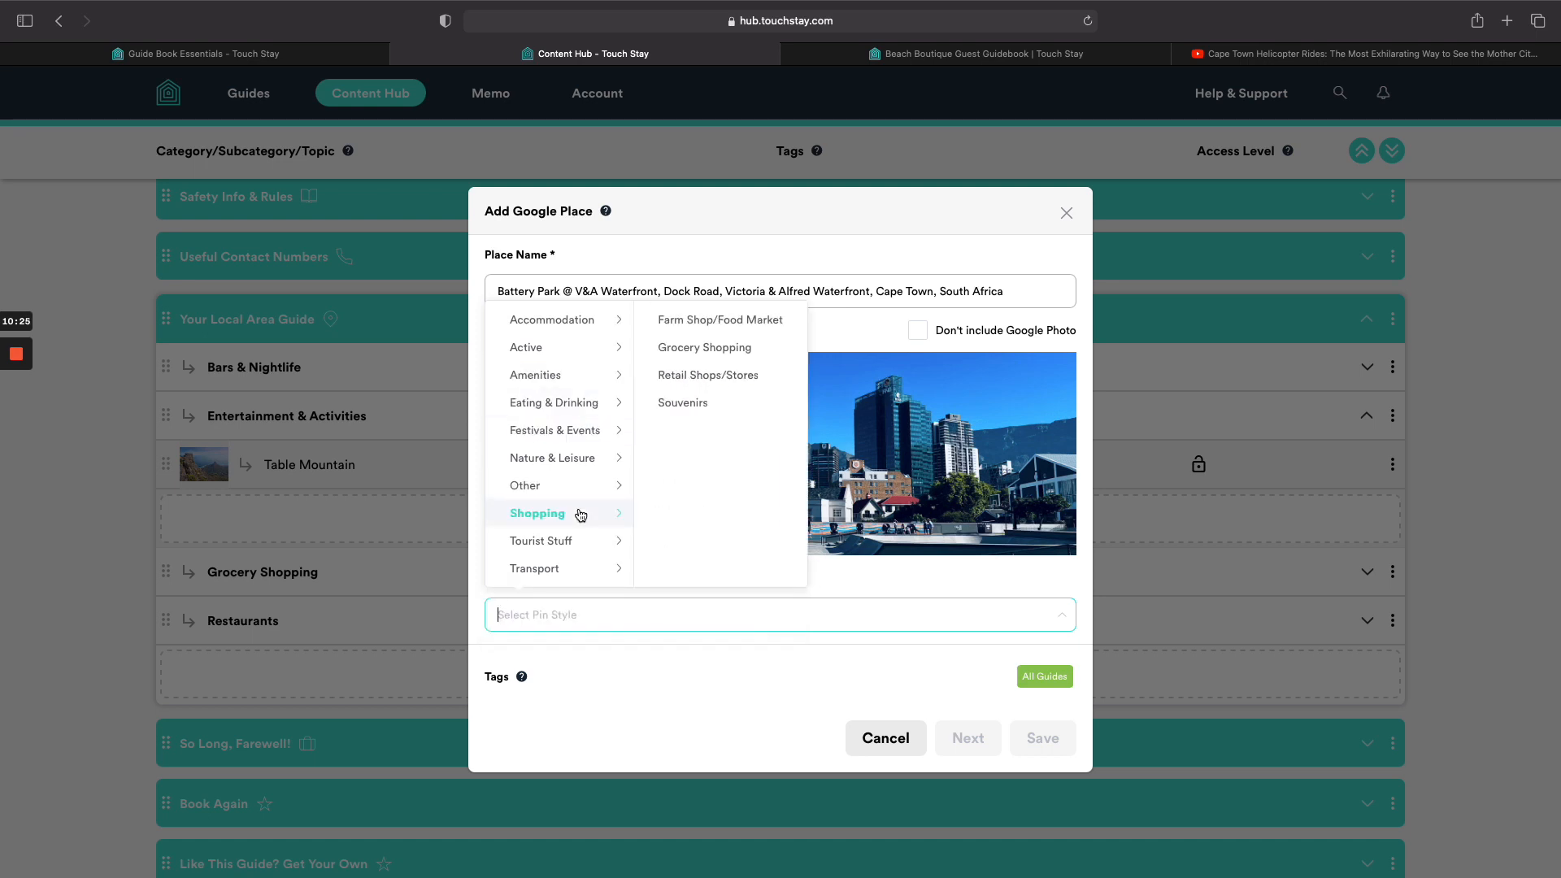
left_click(704, 375)
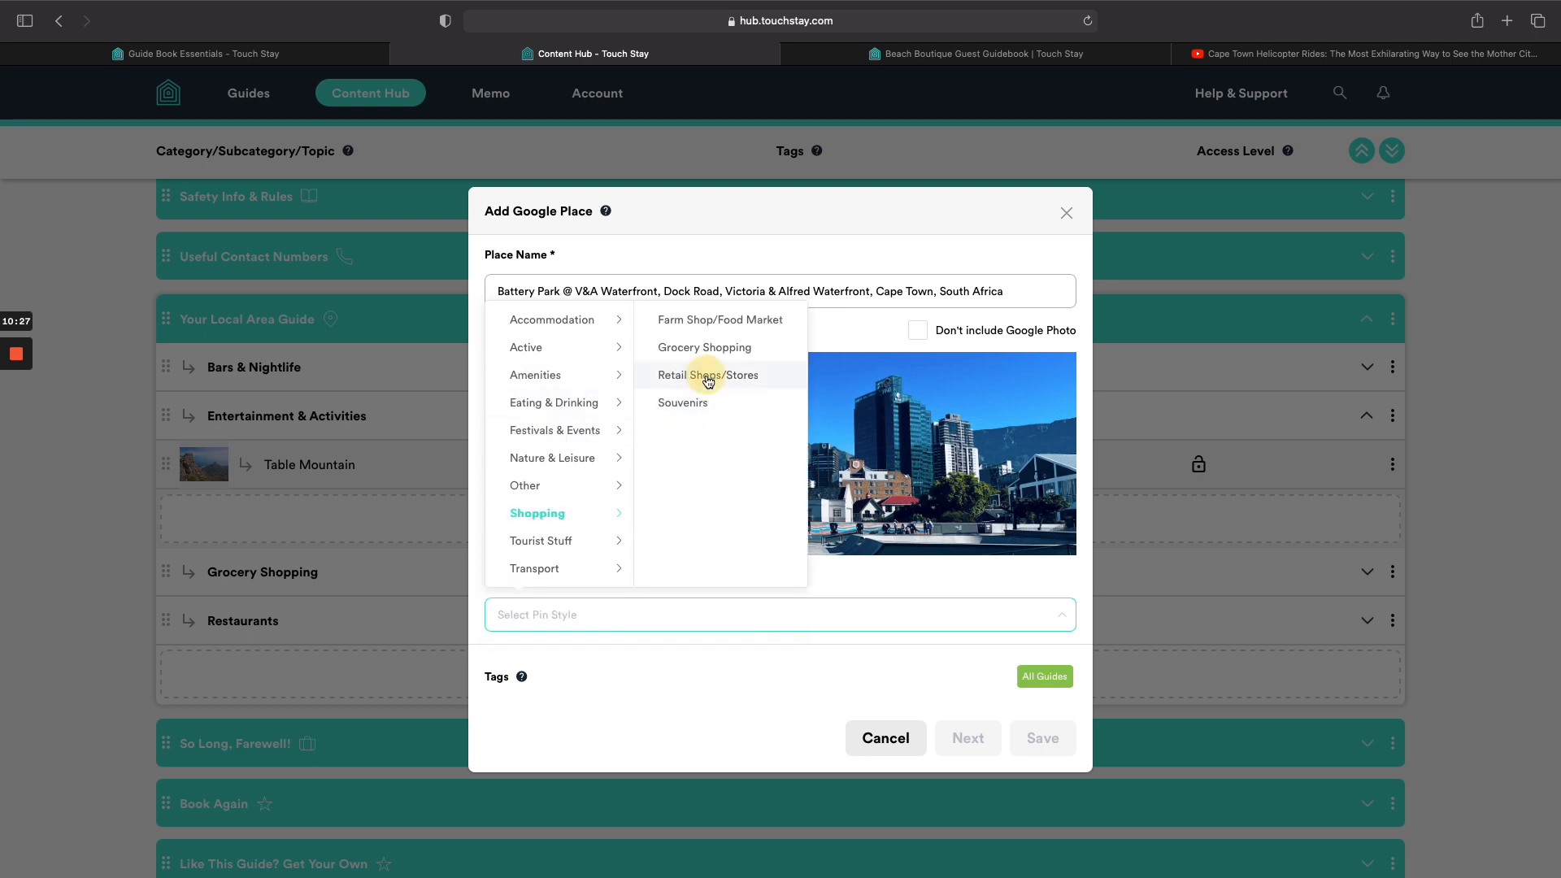
left_click(1035, 741)
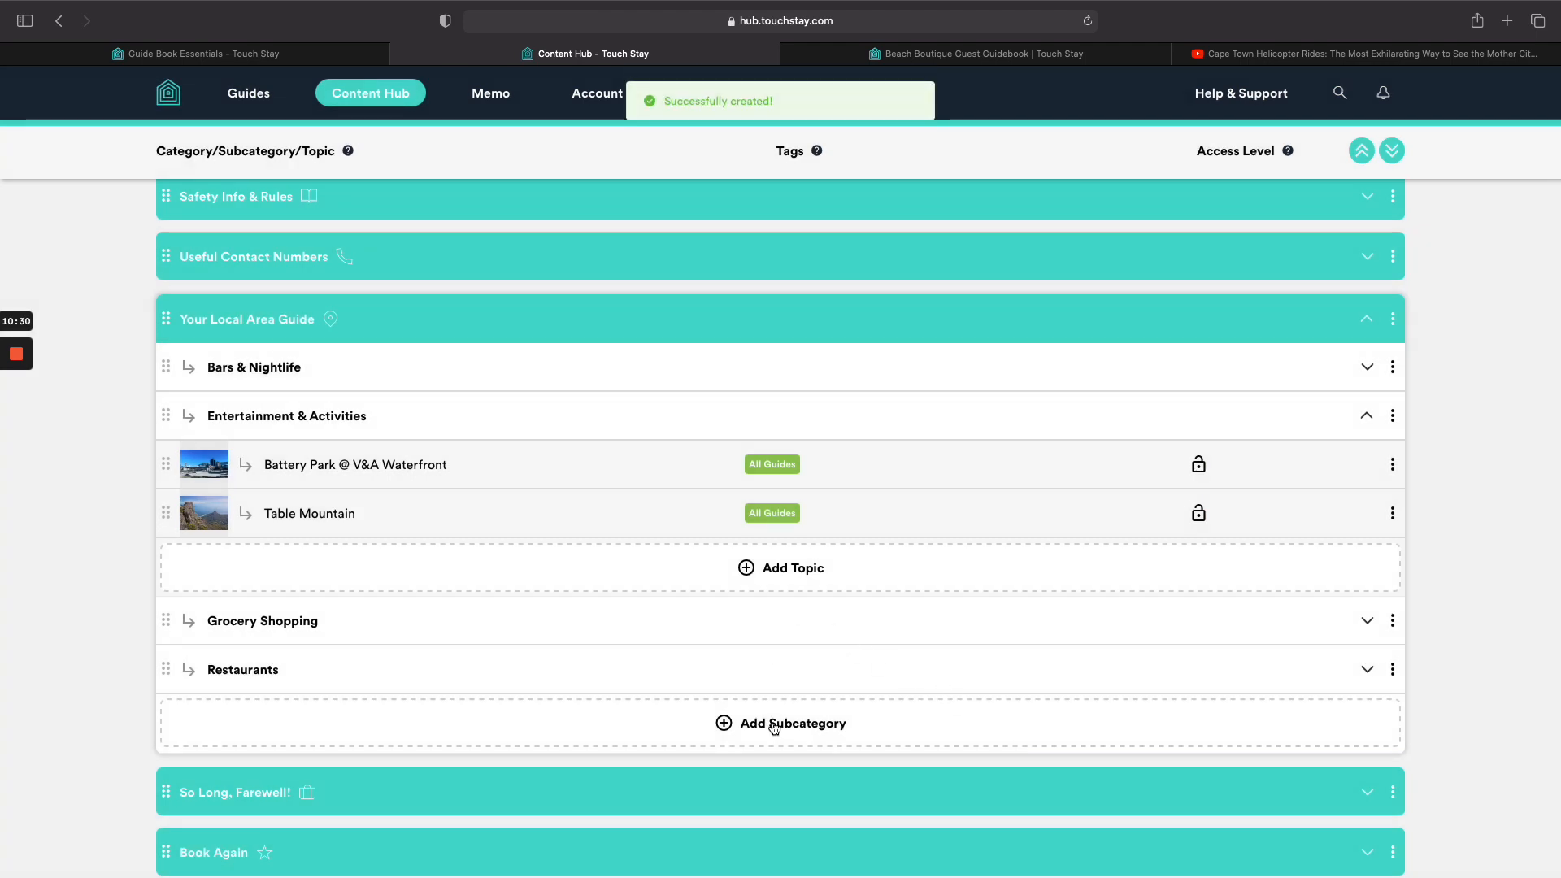
left_click(769, 569)
Search 'fly cape', pick Fly Cape Town Paragliding, pin it Active / Adventure Activities, and save.
left_click(769, 624)
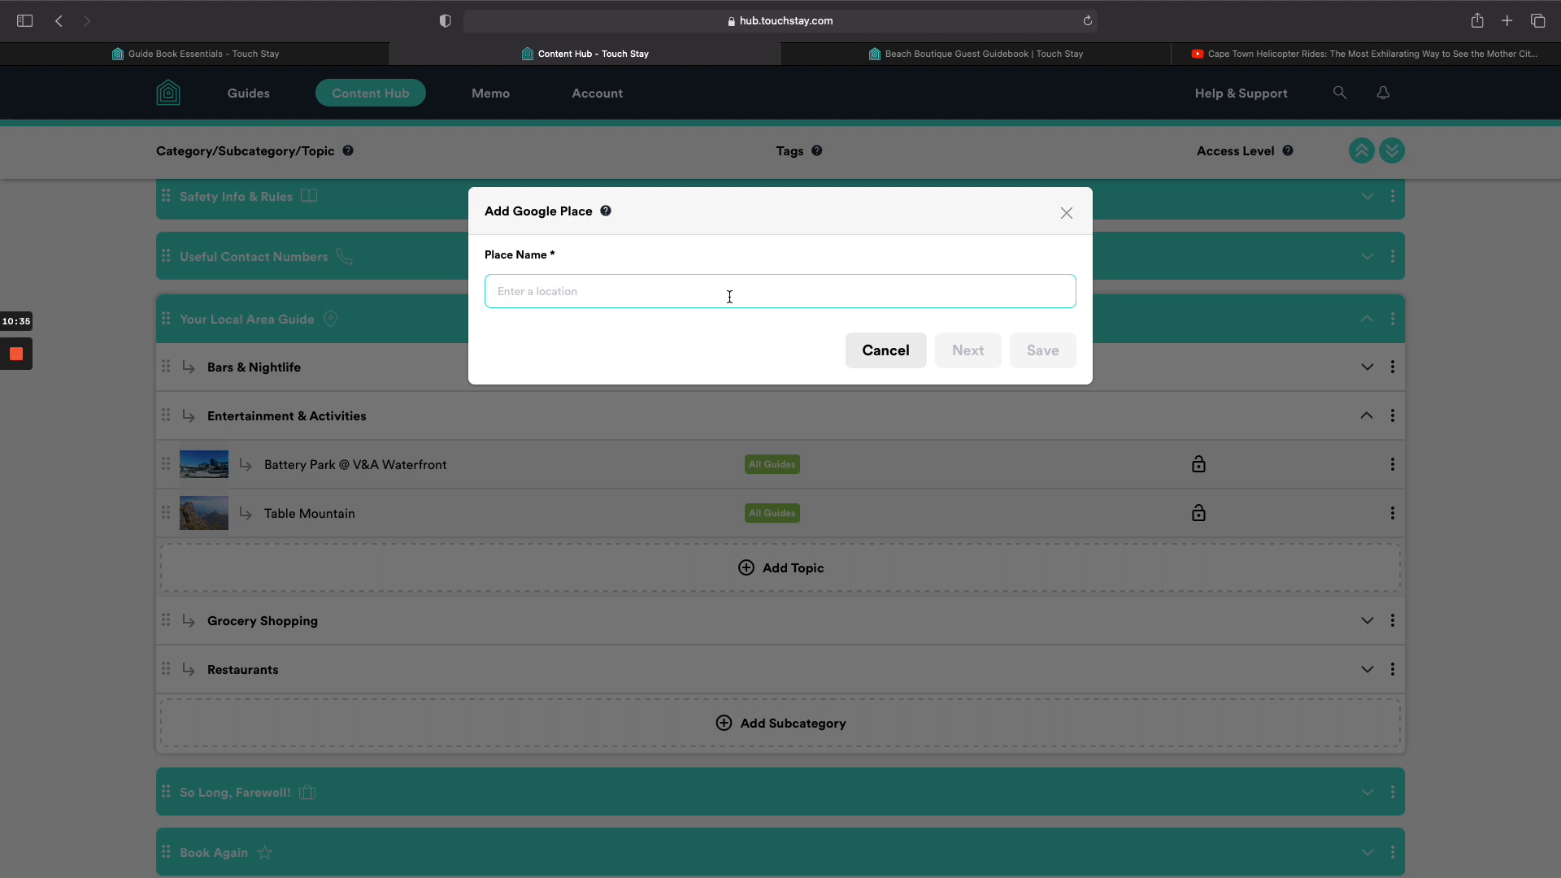
type("fly ")
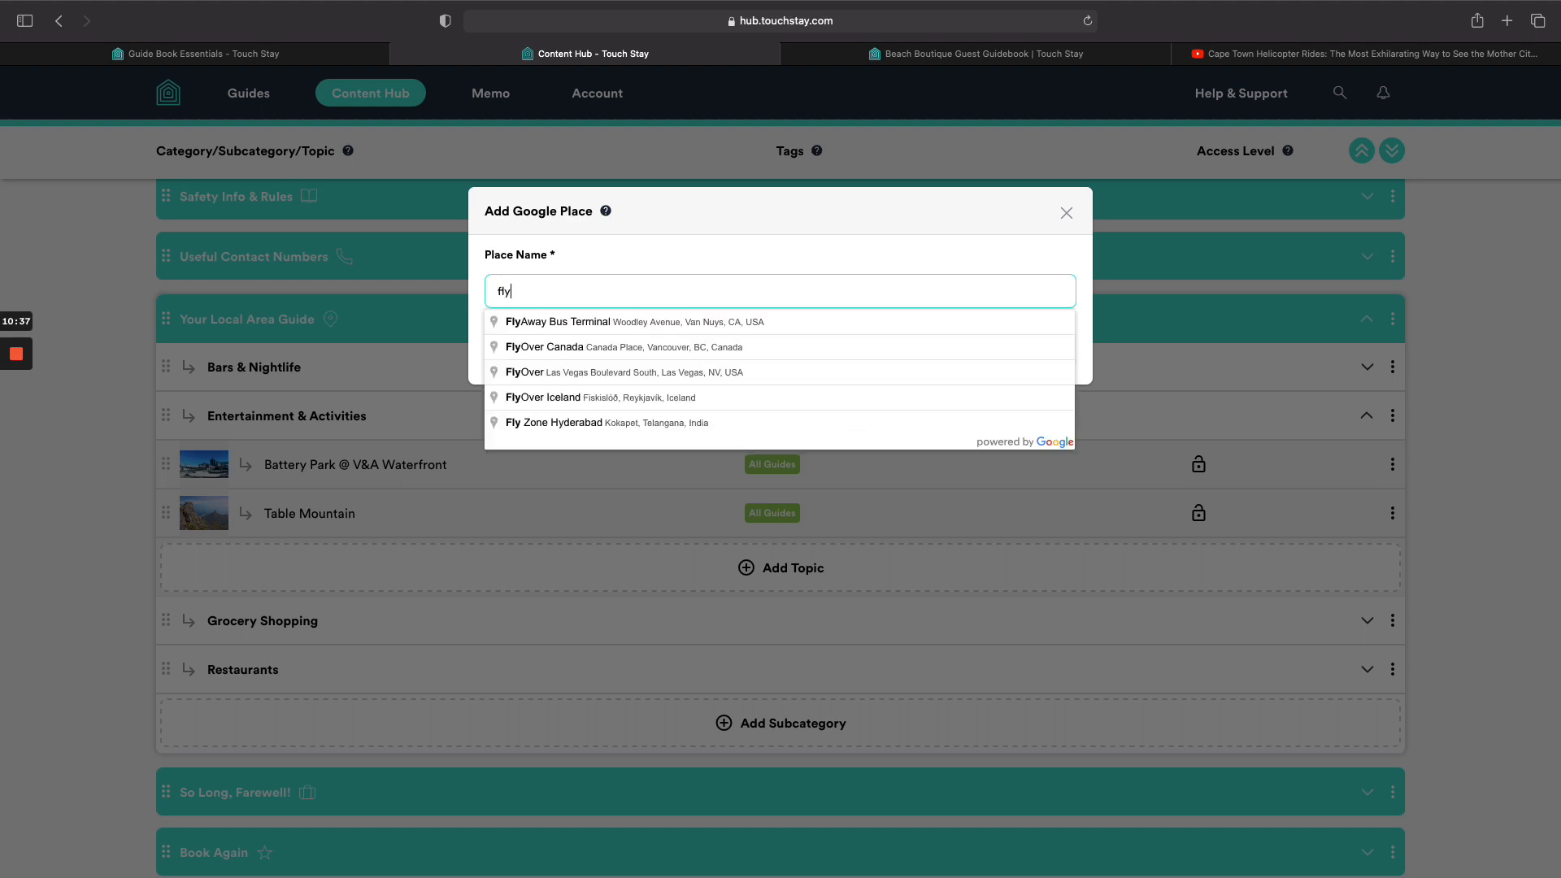
type("cape")
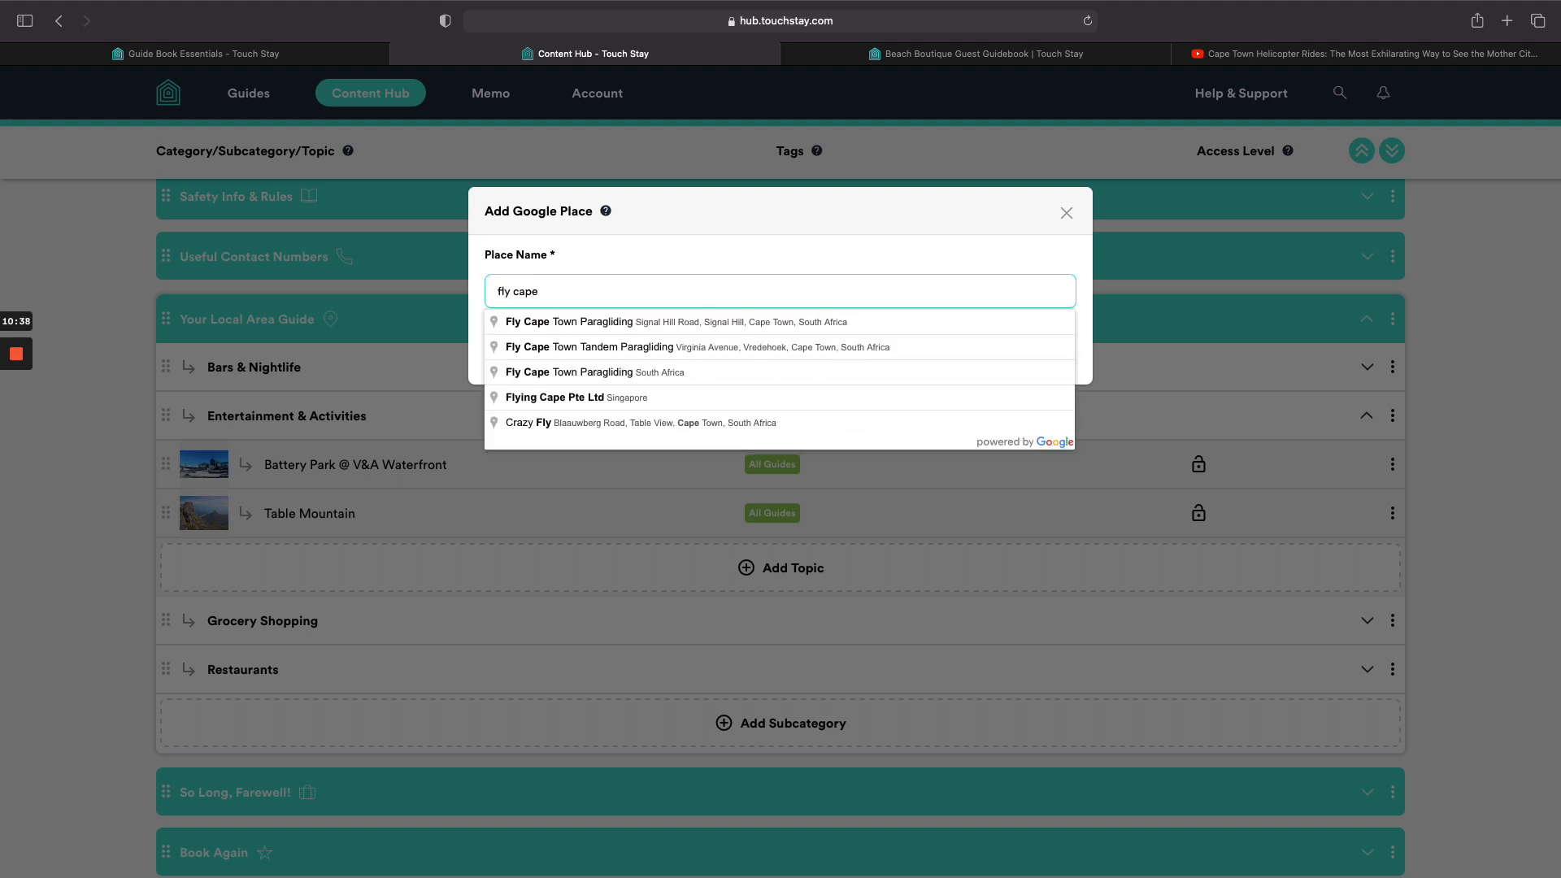
left_click(697, 373)
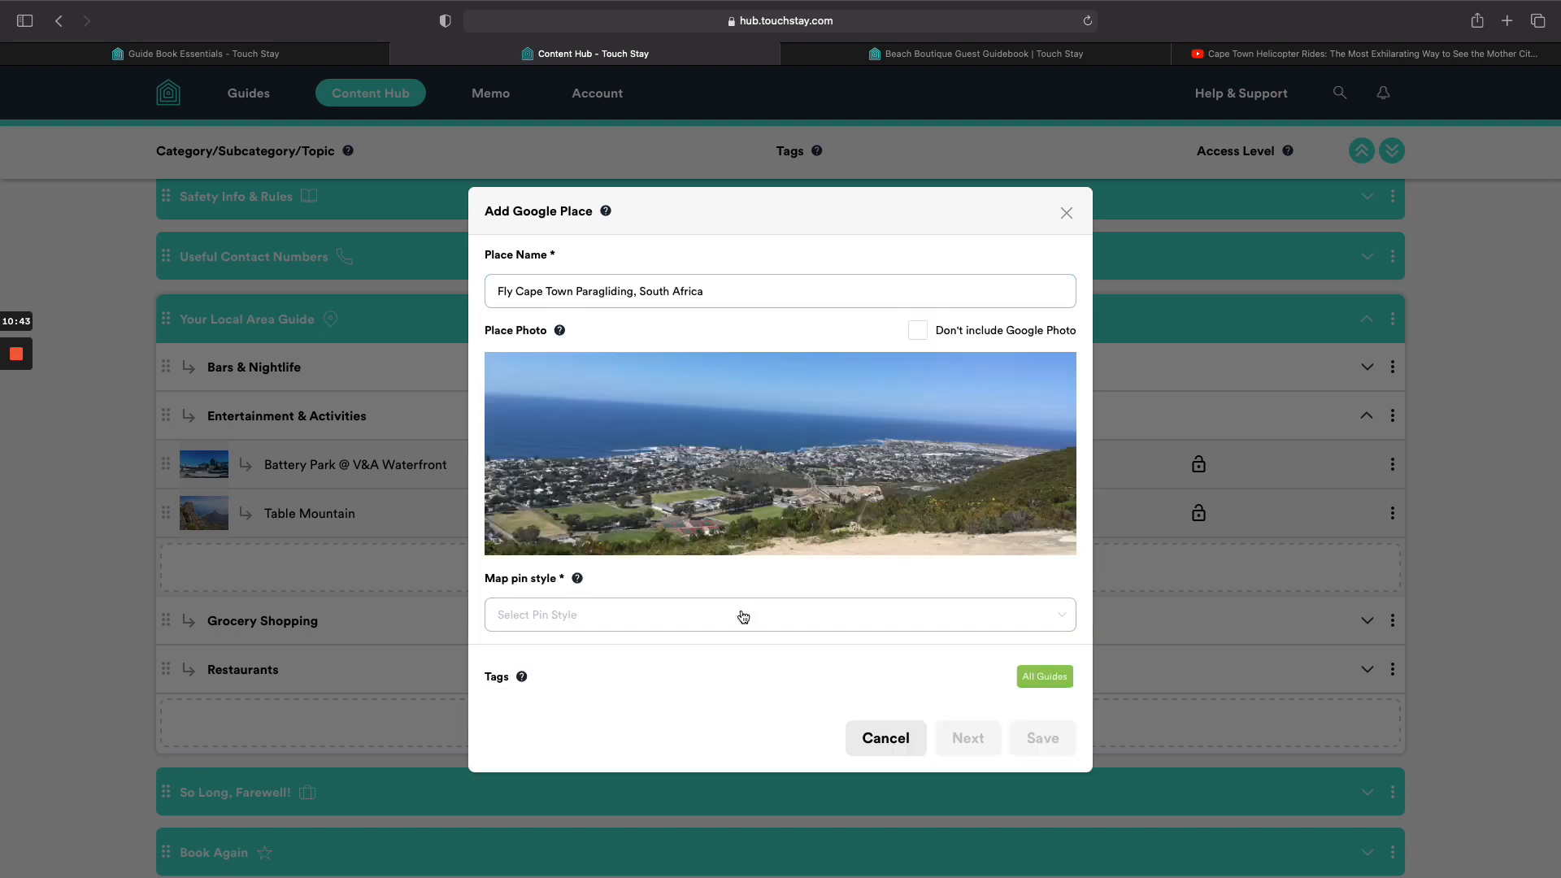
left_click(737, 615)
left_click(605, 491)
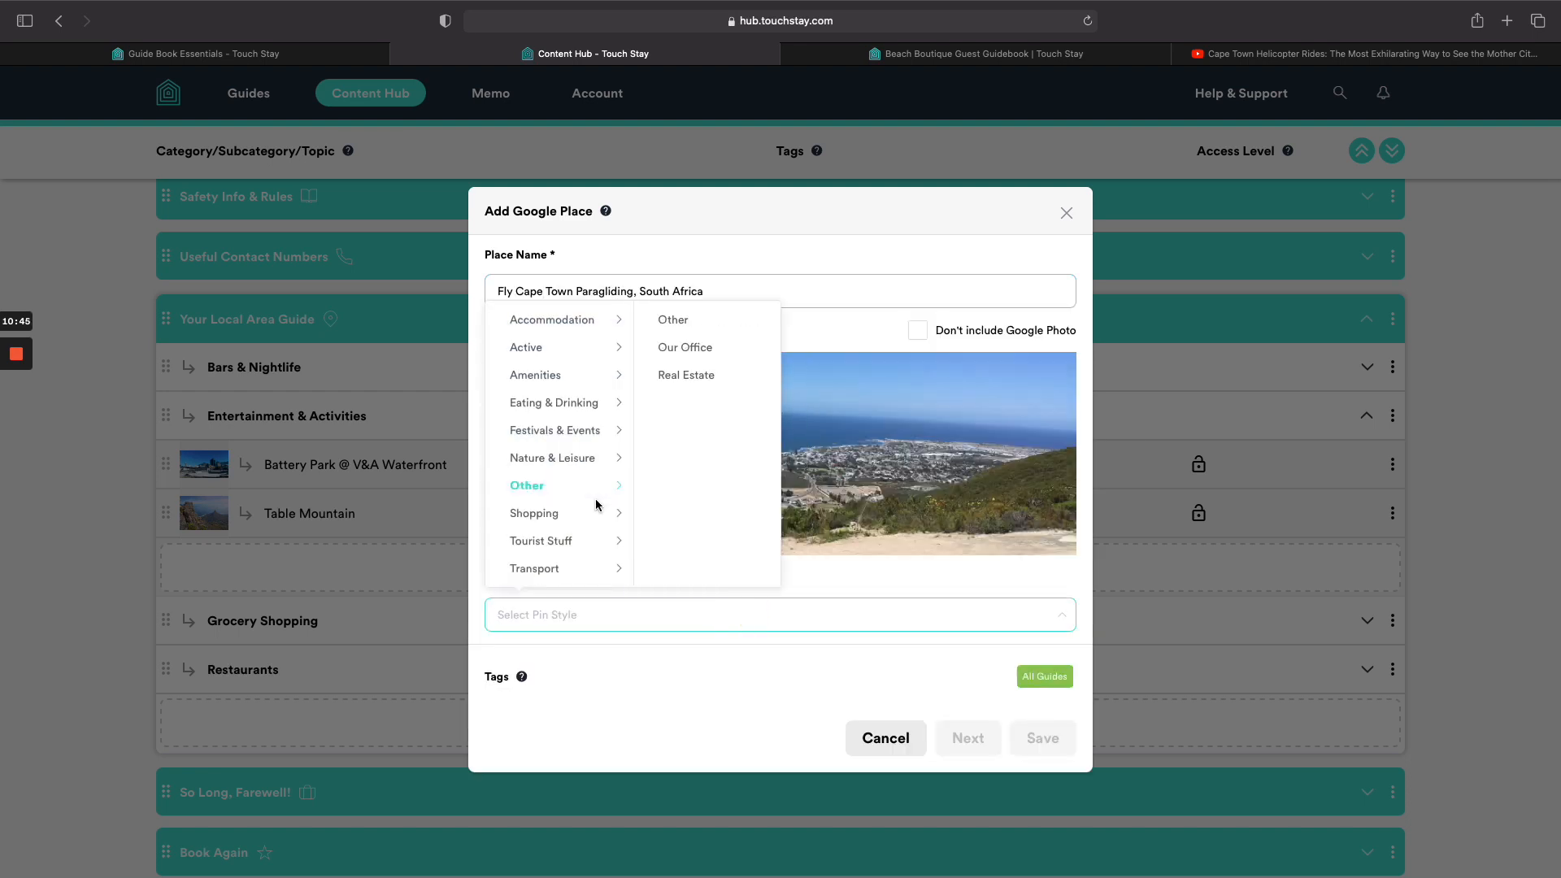
left_click(596, 372)
left_click(597, 351)
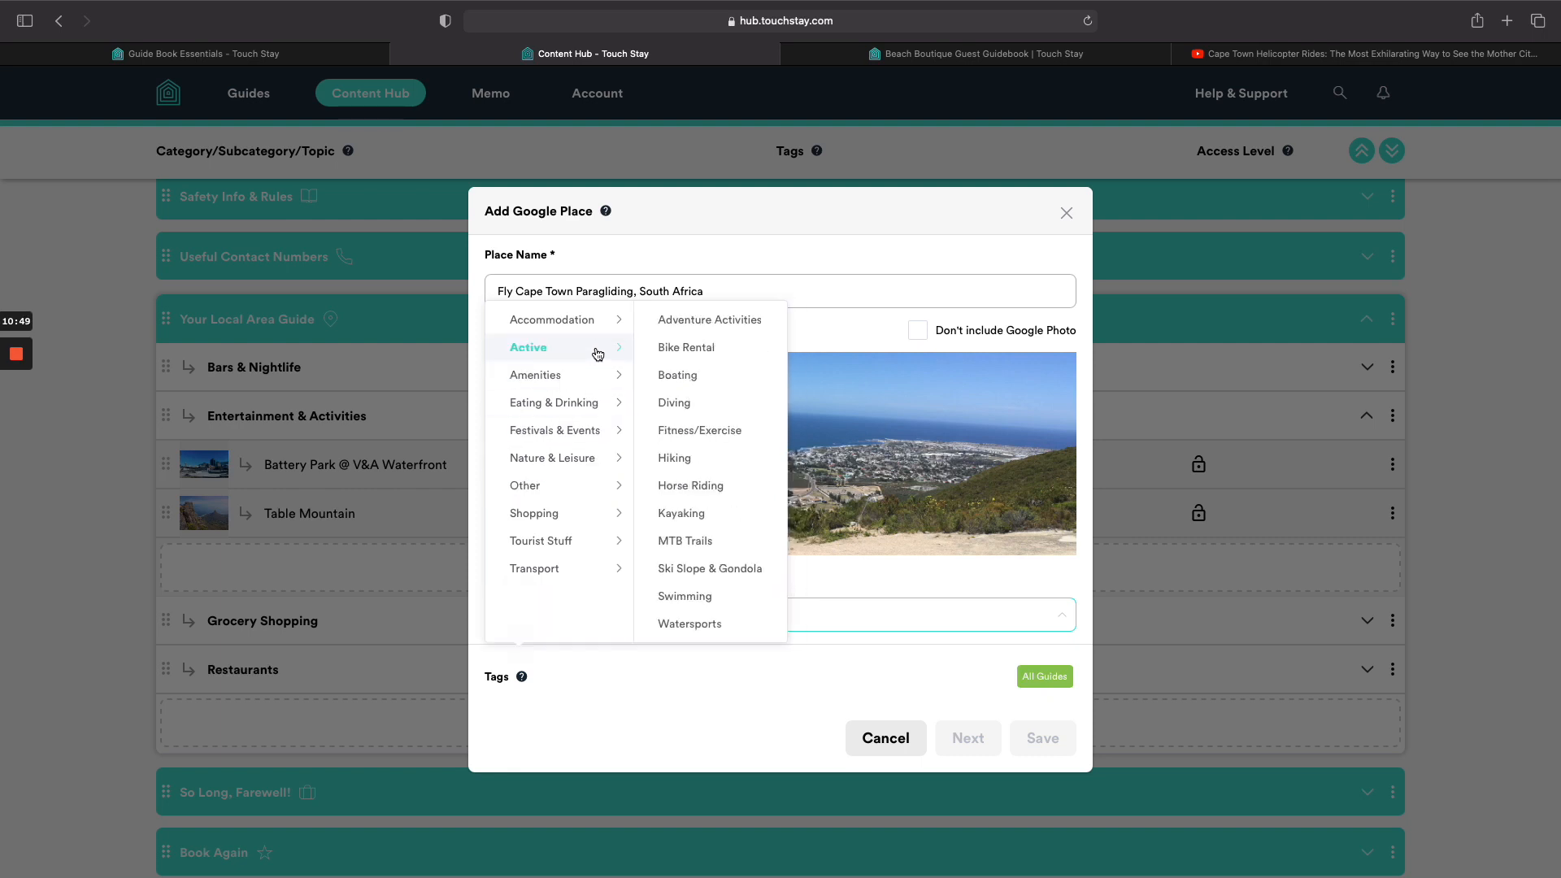
left_click(698, 325)
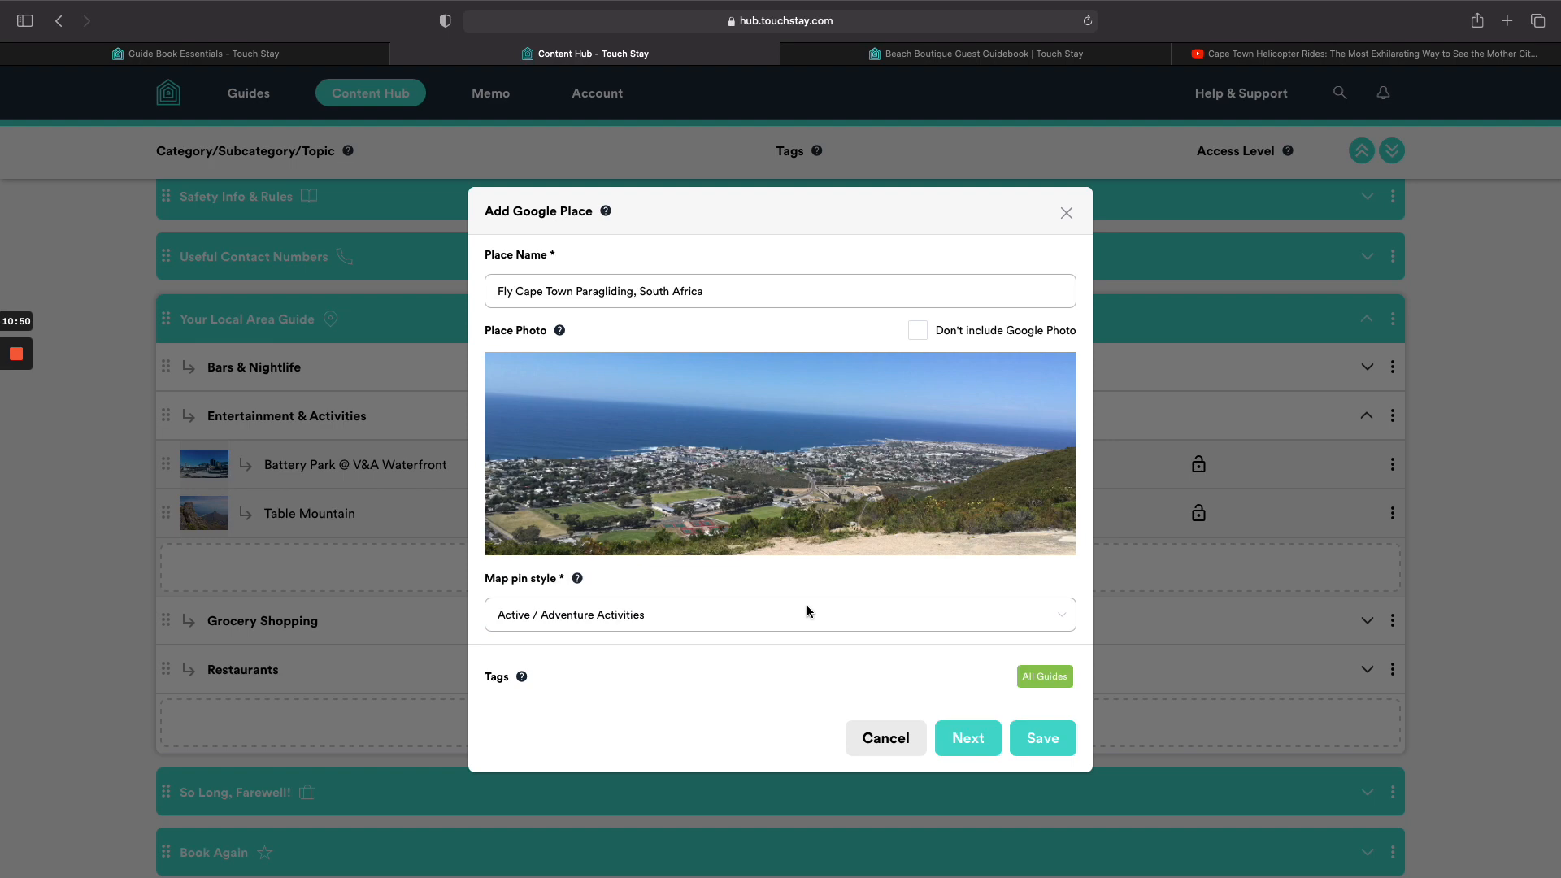
left_click(1017, 754)
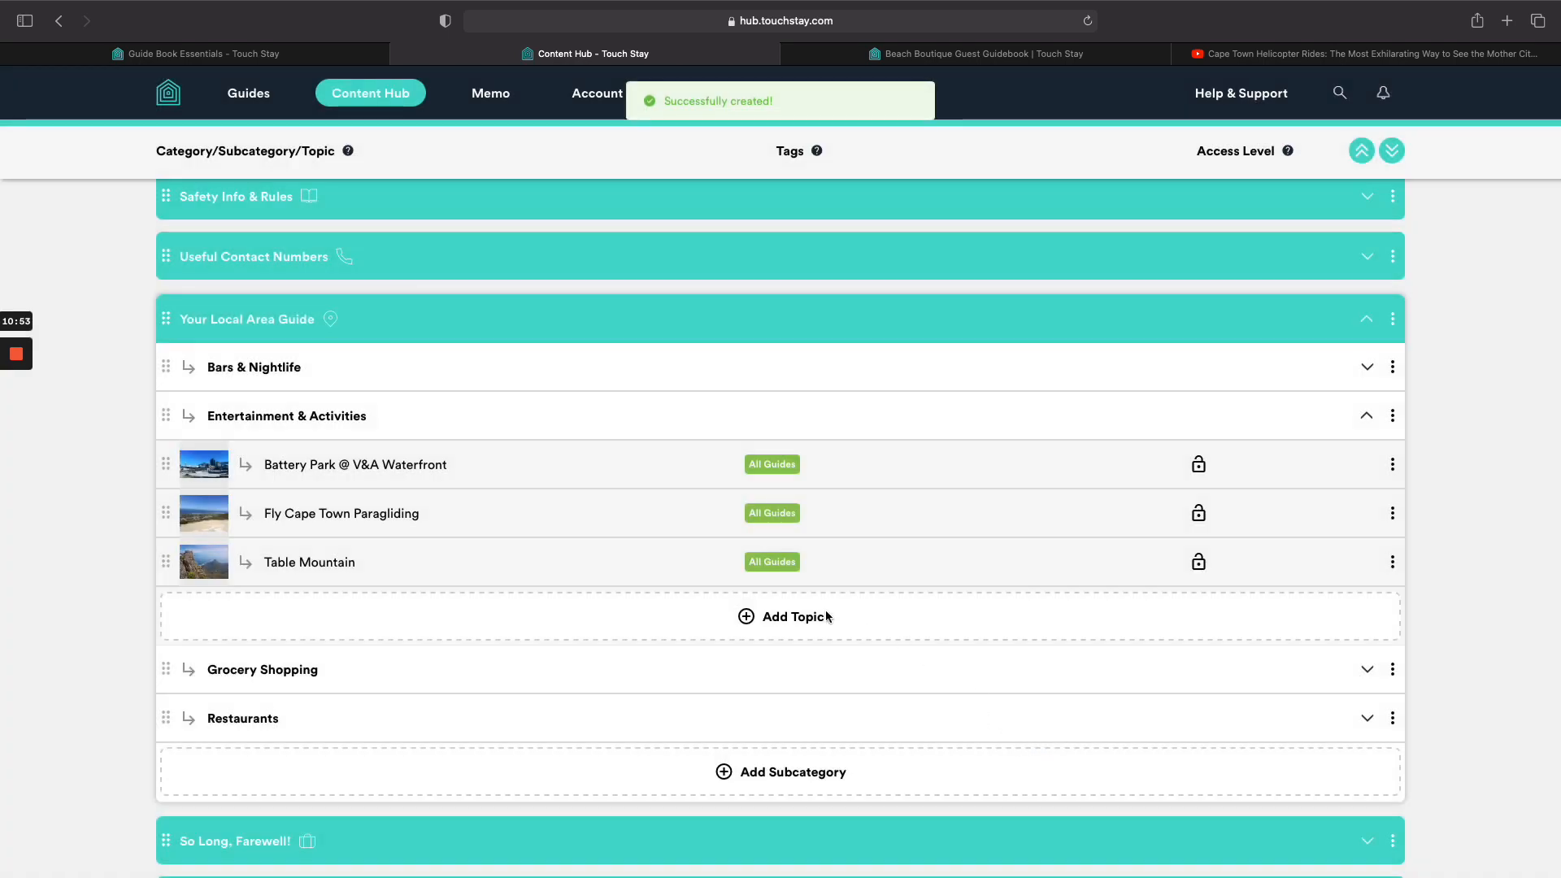
left_click(826, 616)
Search 'two oceans', pick Two Oceans Aquarium, pin it Tourist Stuff / Entertainment & Activities, and save.
left_click(784, 673)
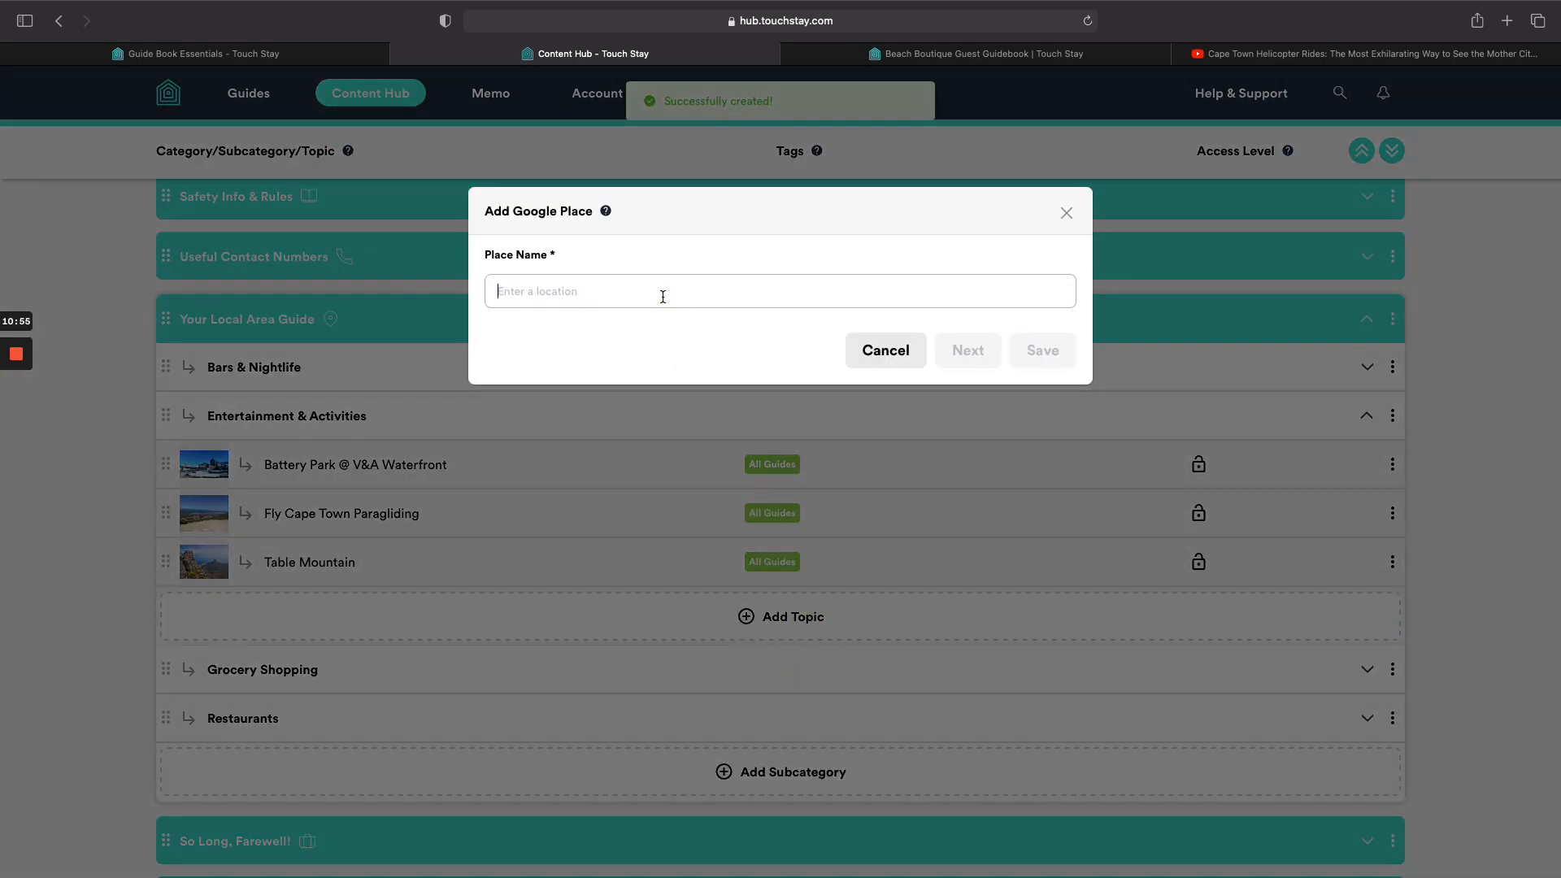
type("two oceans")
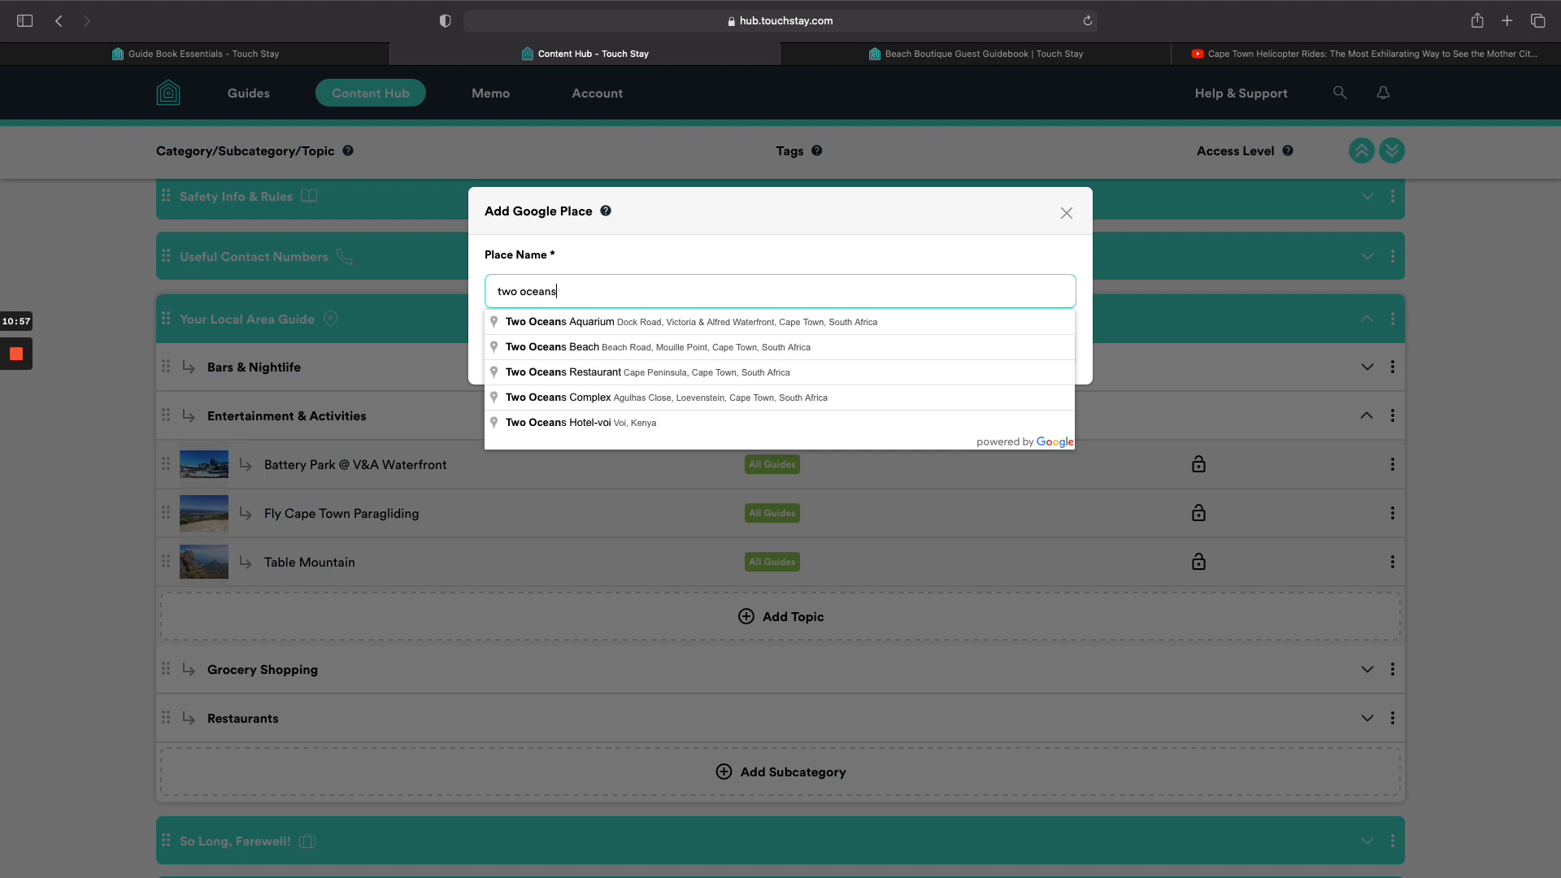
left_click(685, 322)
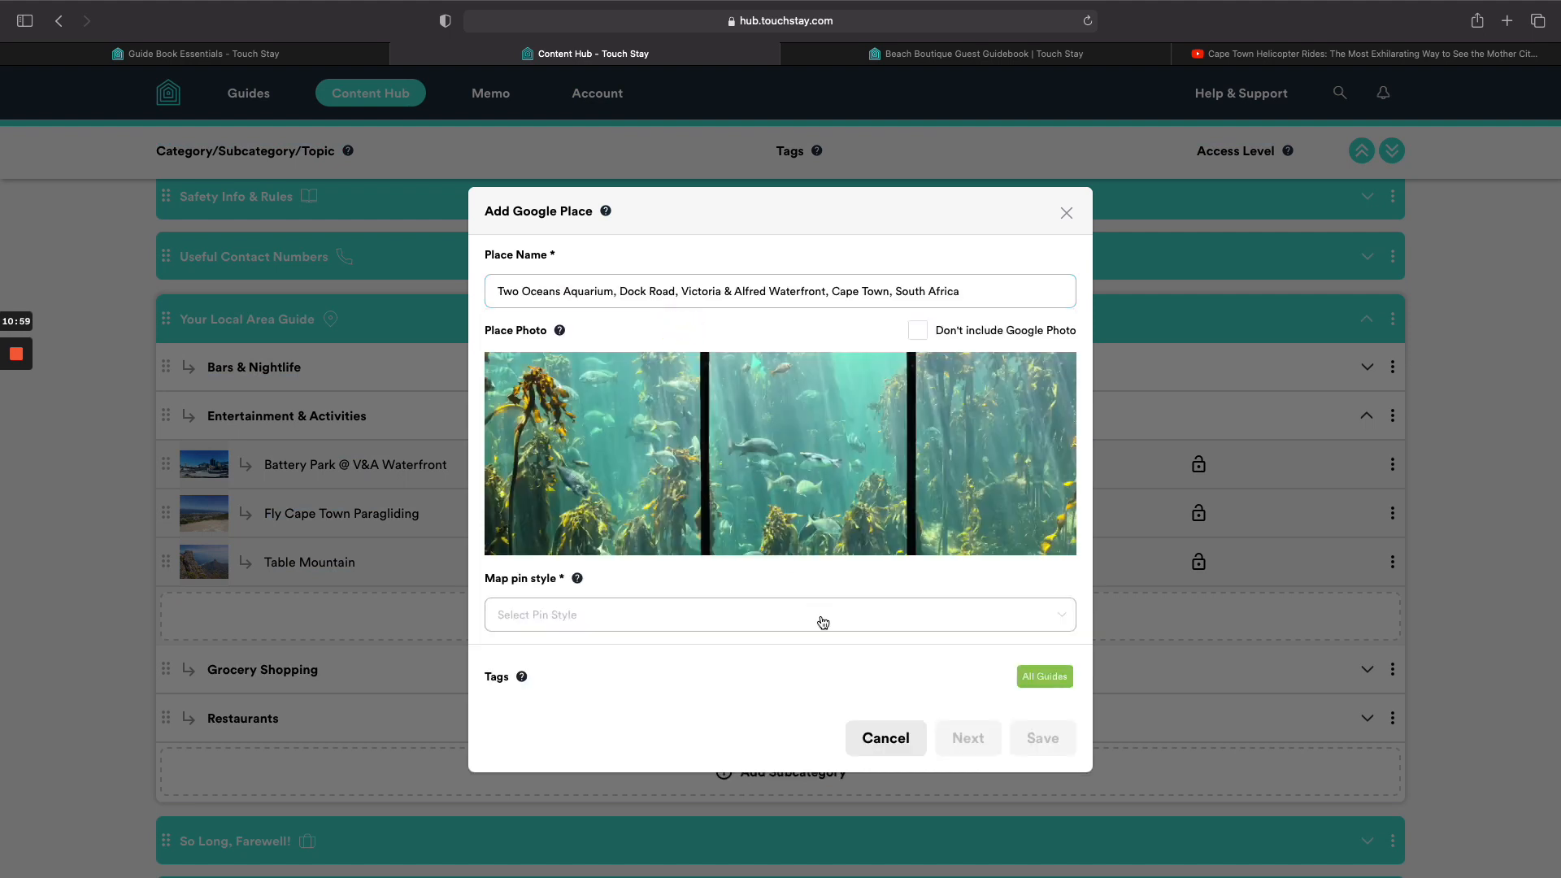
left_click(822, 622)
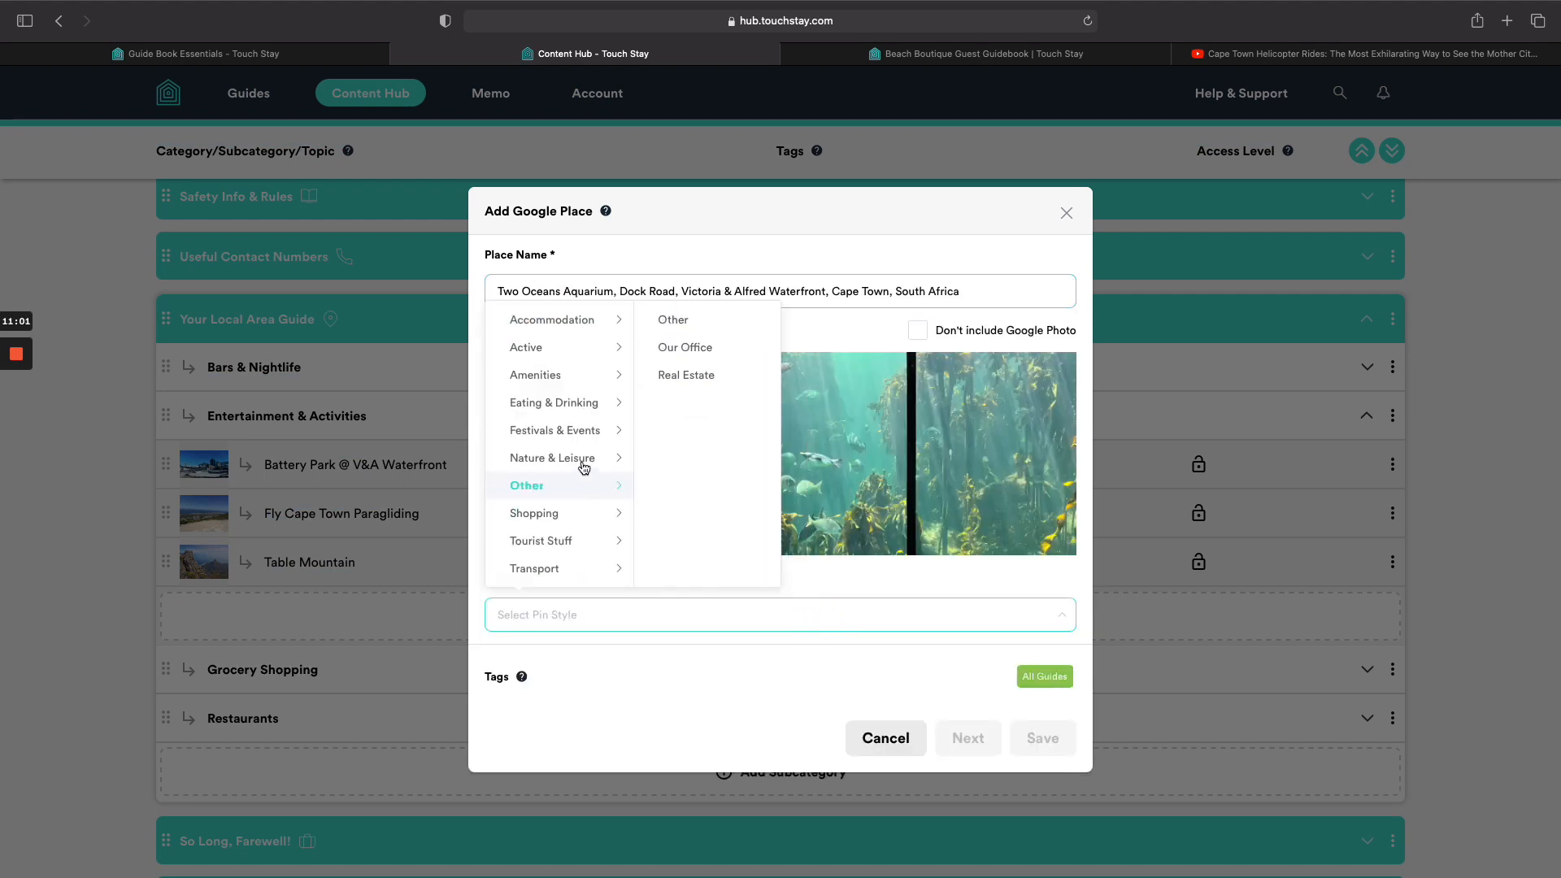
mouse_move(565, 401)
mouse_move(567, 430)
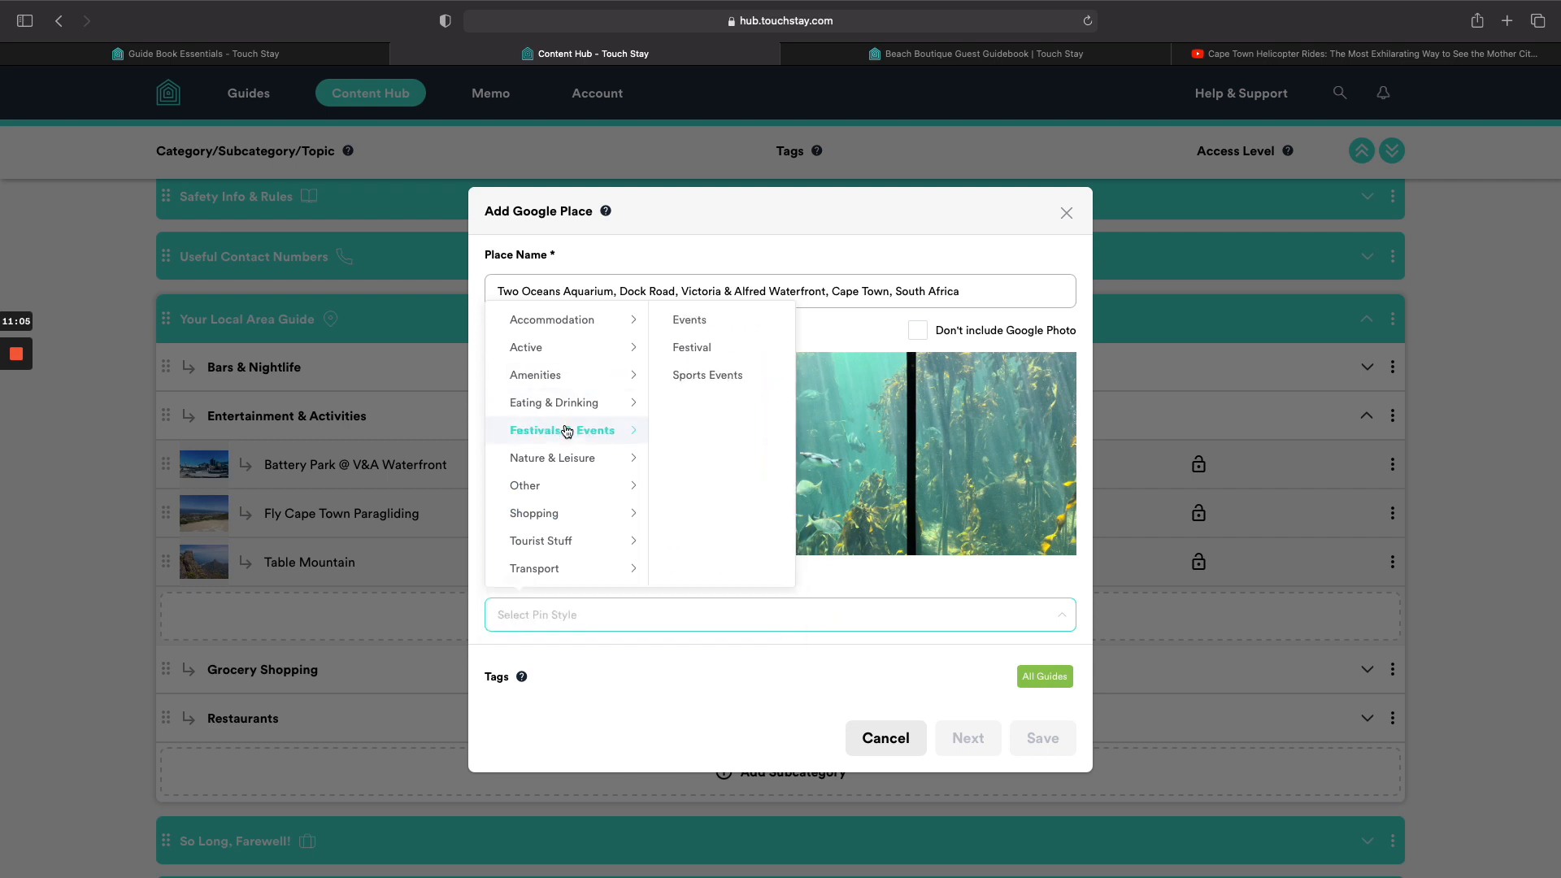
left_click(567, 431)
left_click_drag(567, 431, 564, 383)
mouse_move(569, 351)
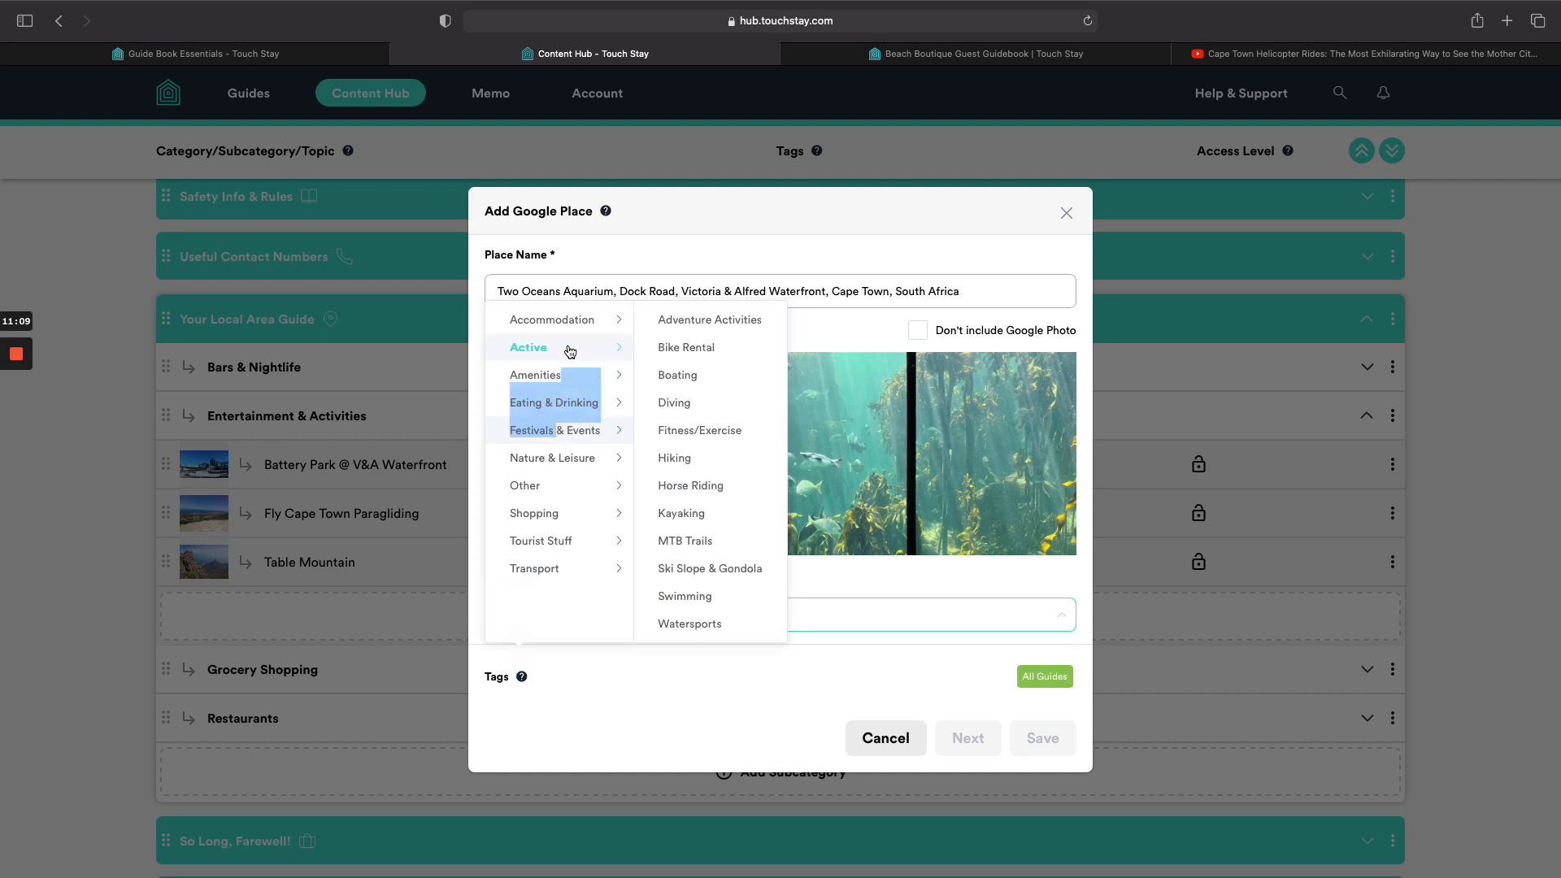
mouse_move(579, 543)
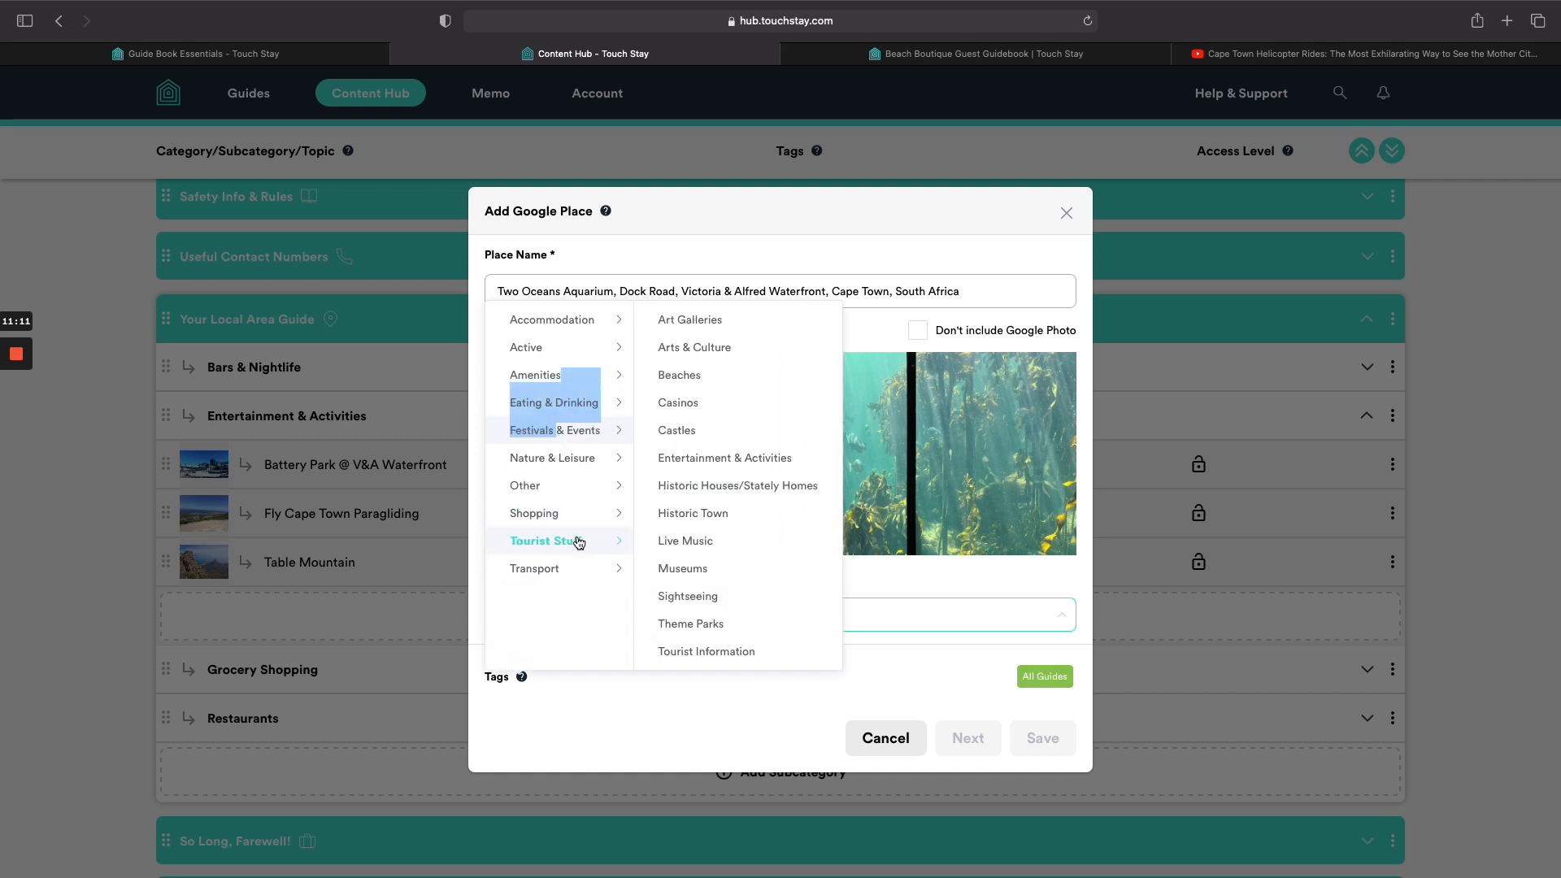
left_click(708, 458)
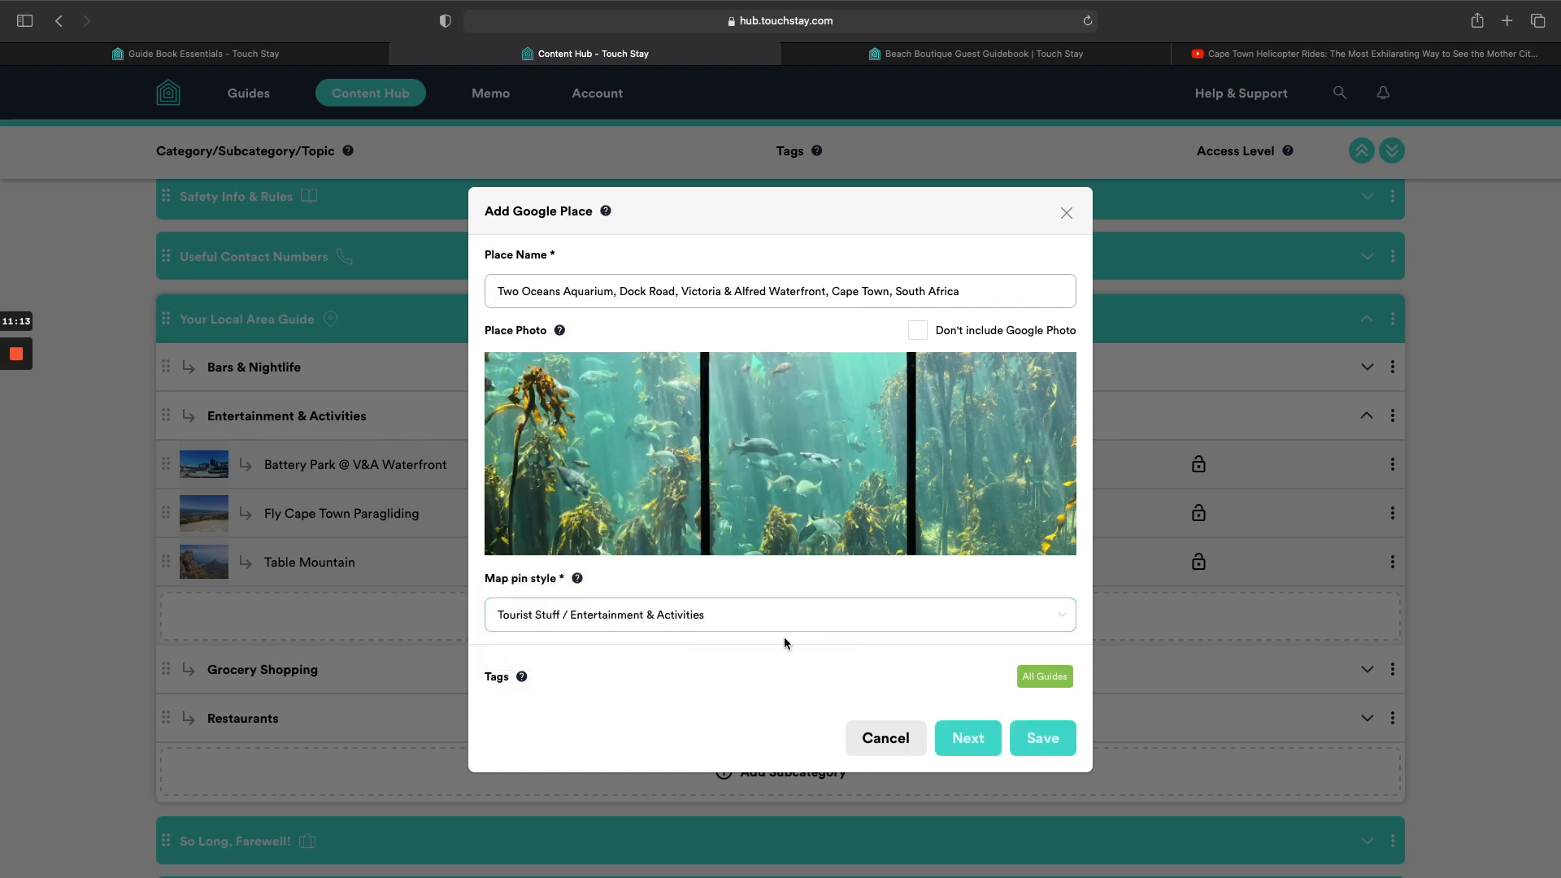
left_click(1018, 738)
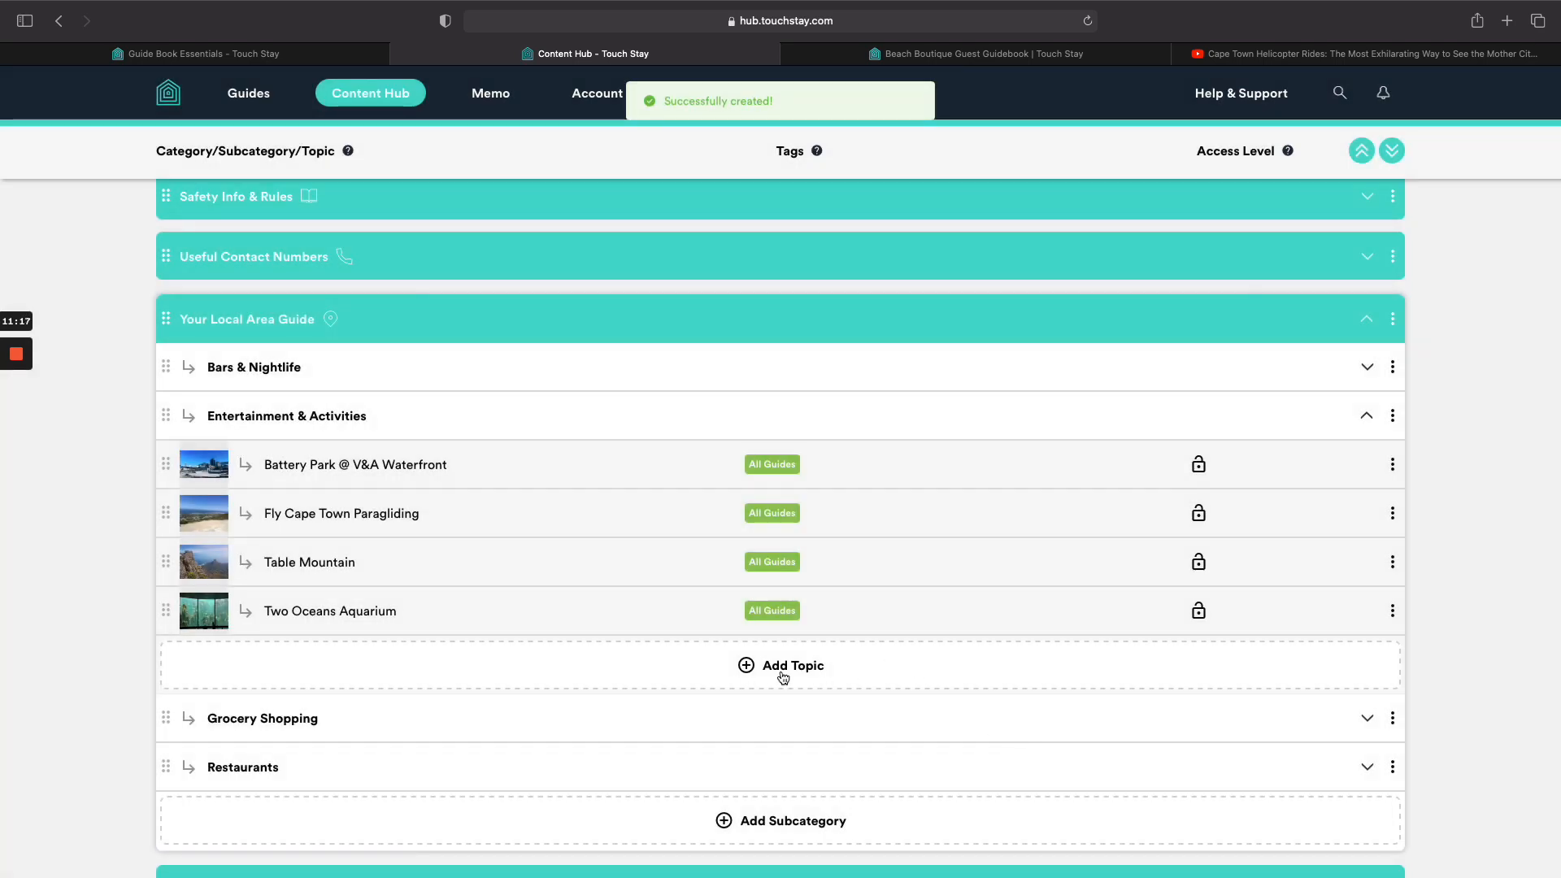
left_click(783, 677)
Search 'robben i', pick Robben Island, South Africa, pin it Tourist Stuff / Sightseeing, and save.
left_click(775, 722)
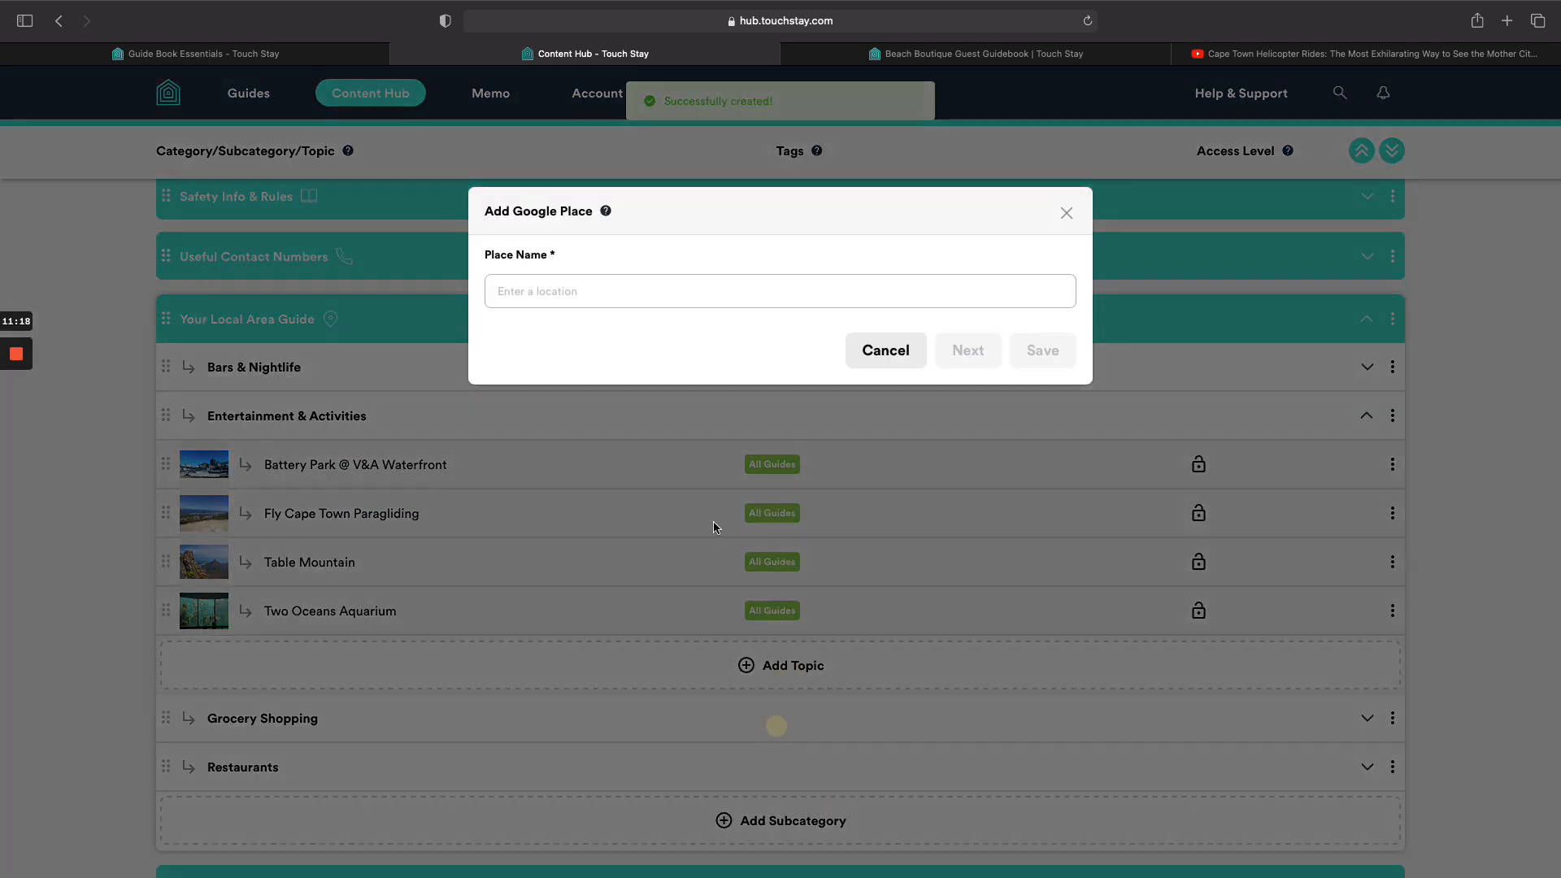
left_click(689, 302)
type("robben ")
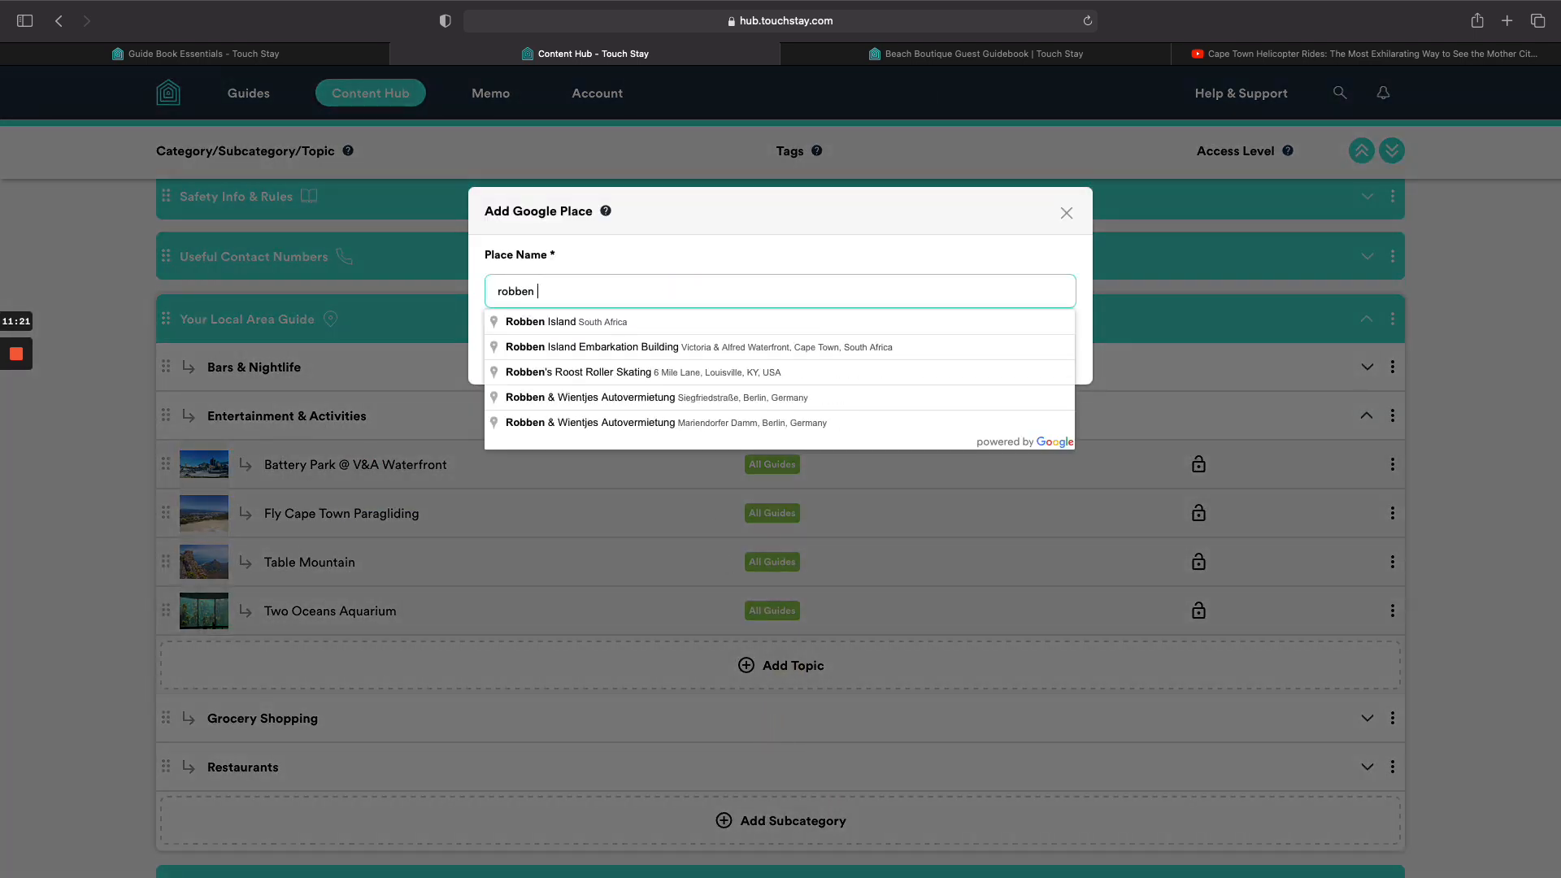
type("i")
left_click(695, 325)
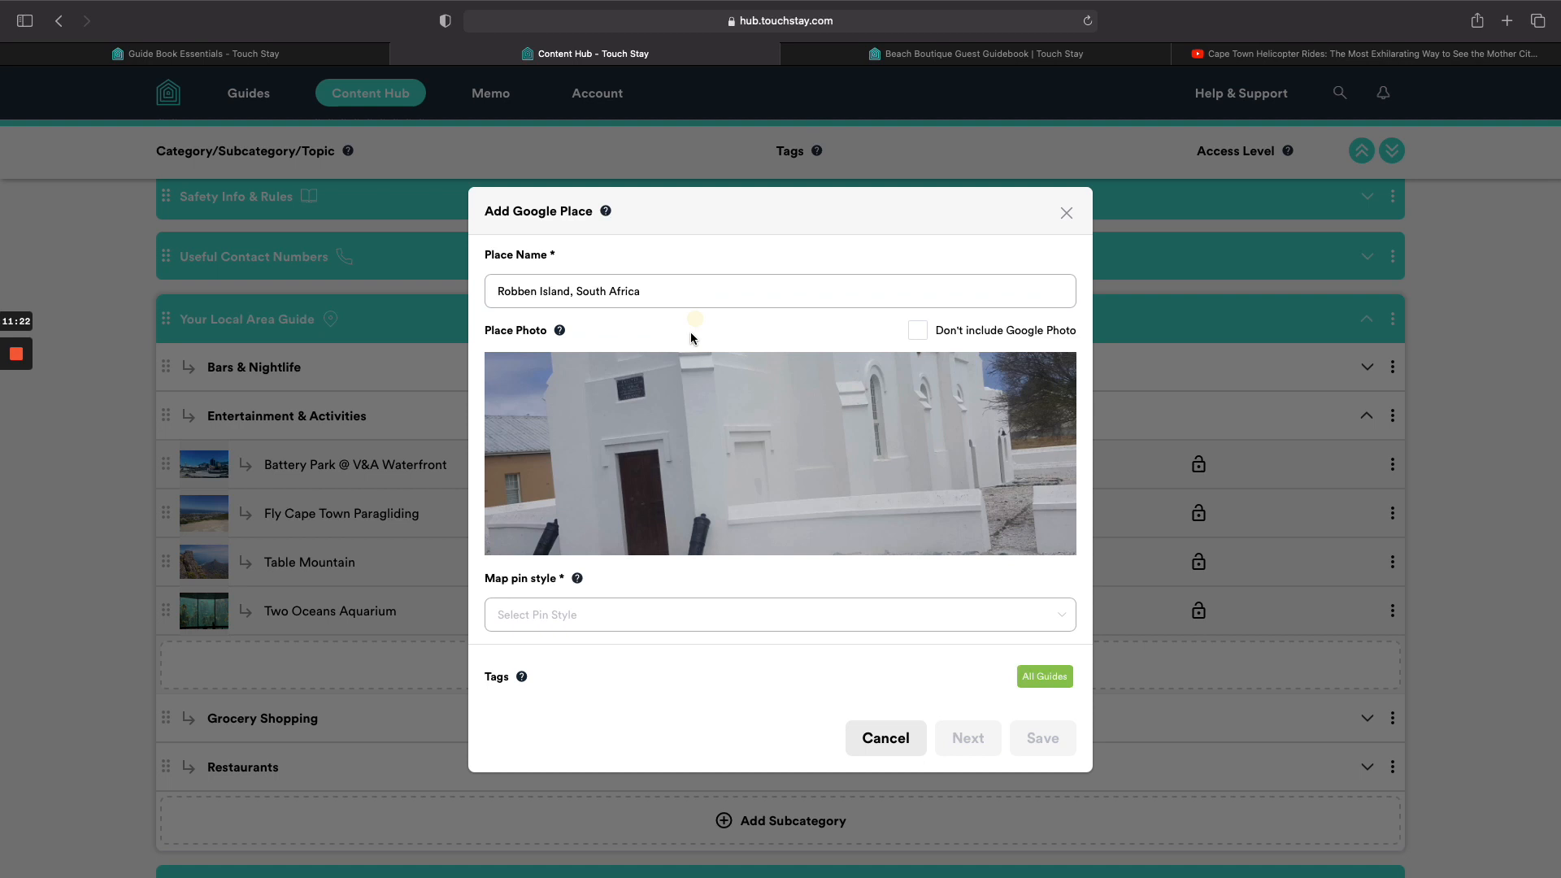
left_click(820, 614)
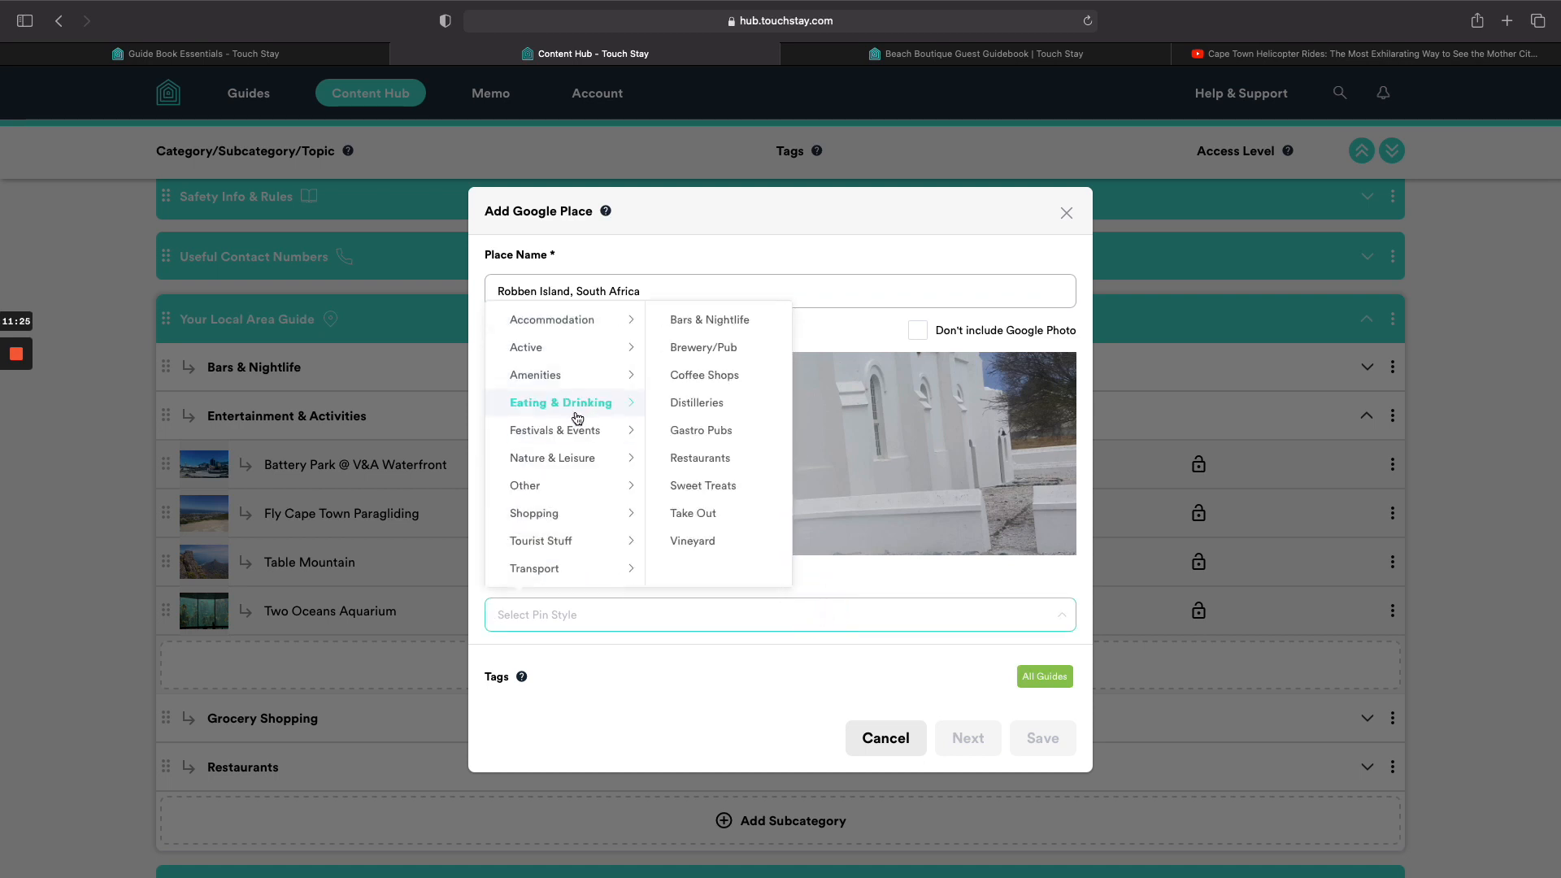
mouse_move(573, 458)
mouse_move(574, 487)
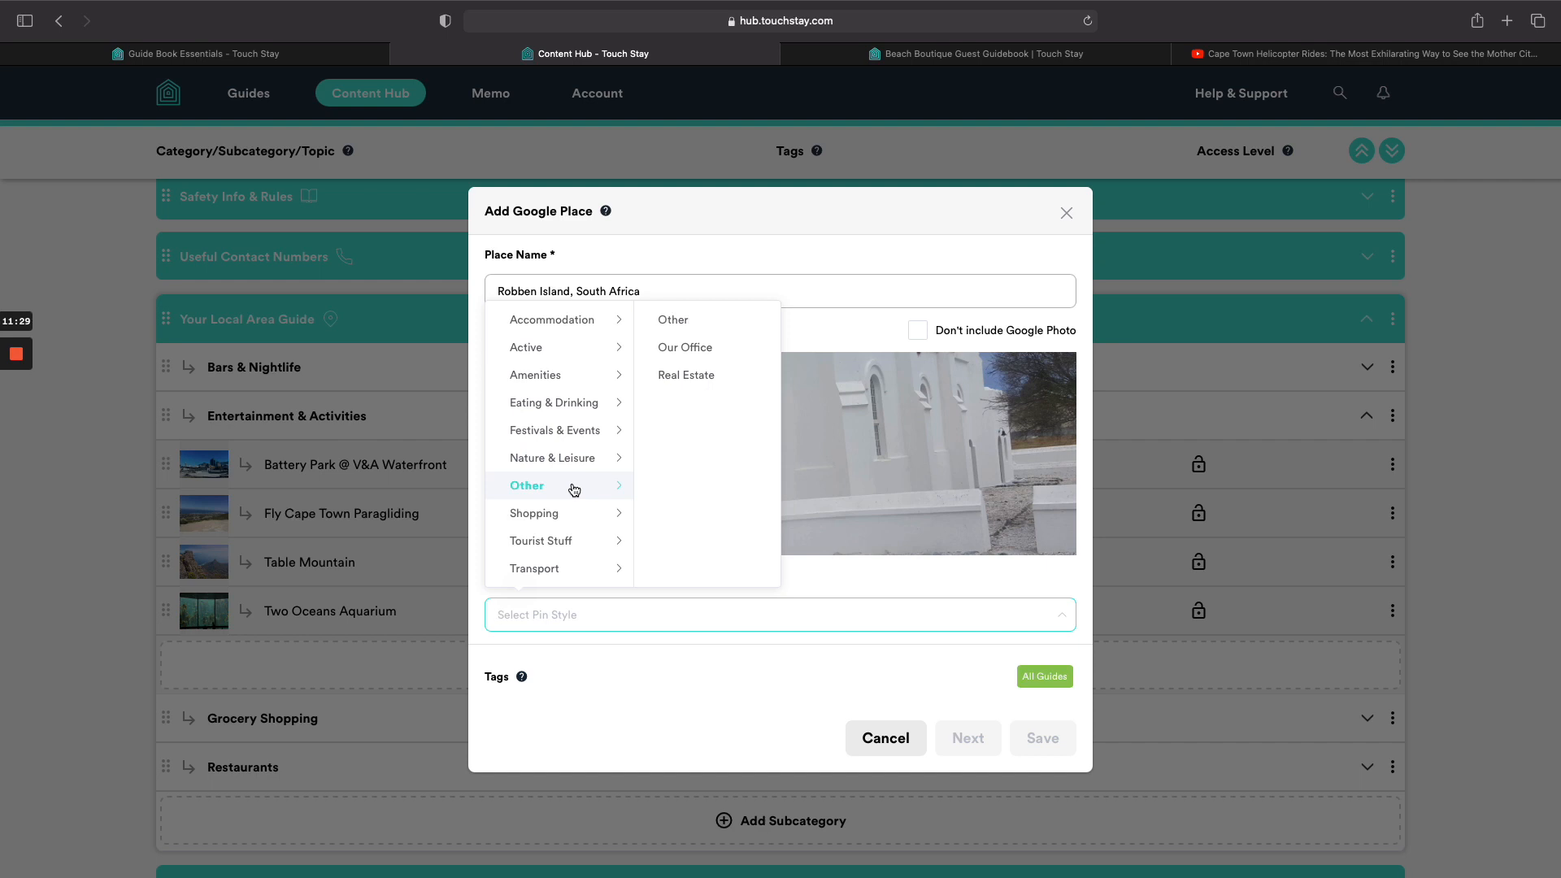
mouse_move(589, 544)
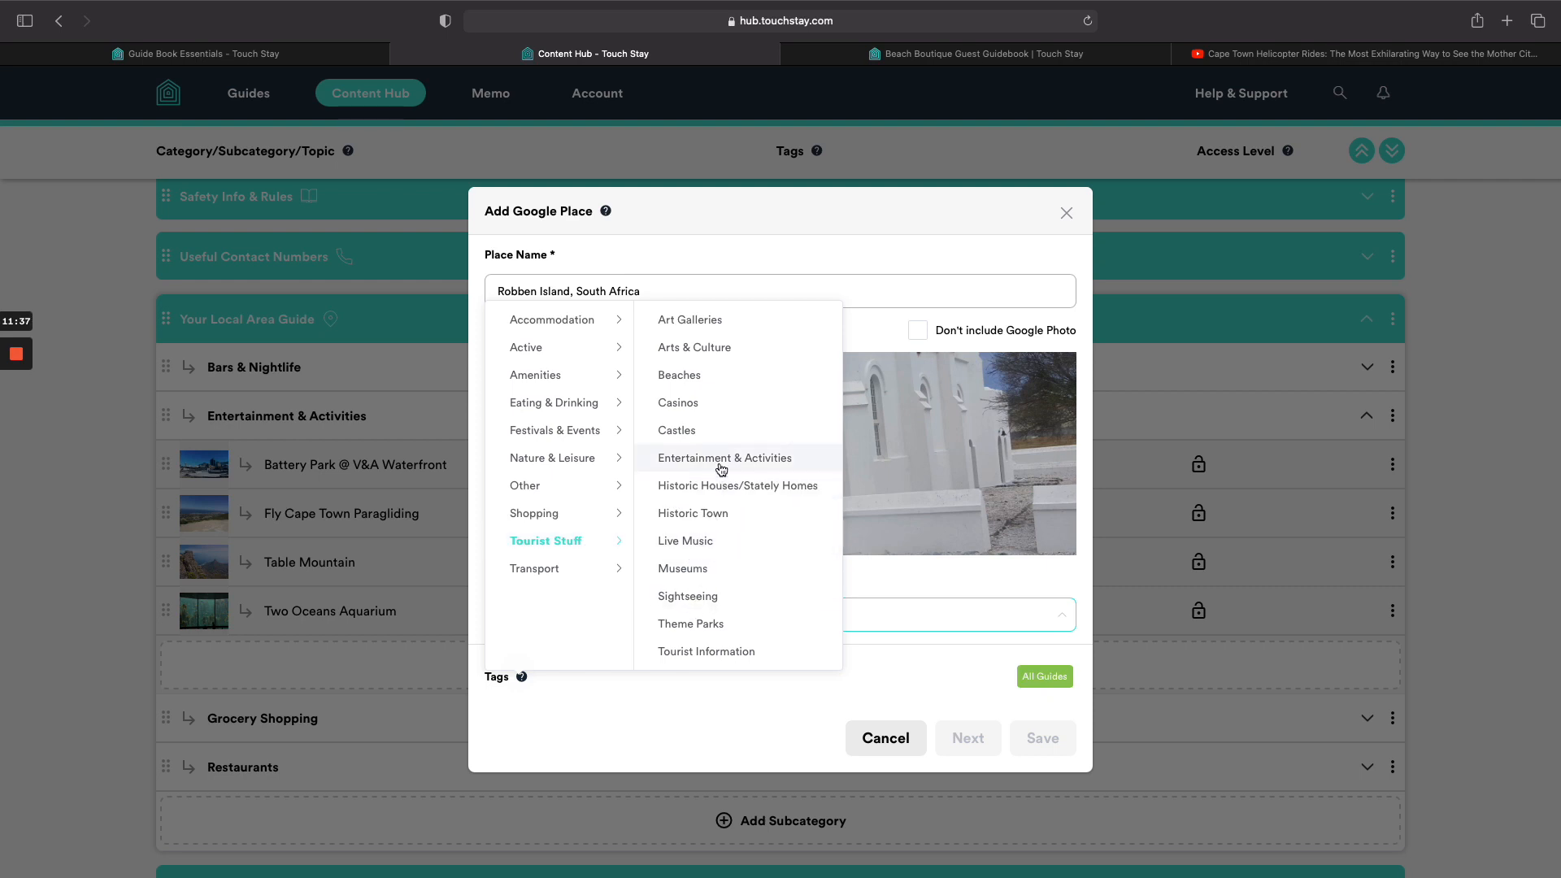
left_click(709, 600)
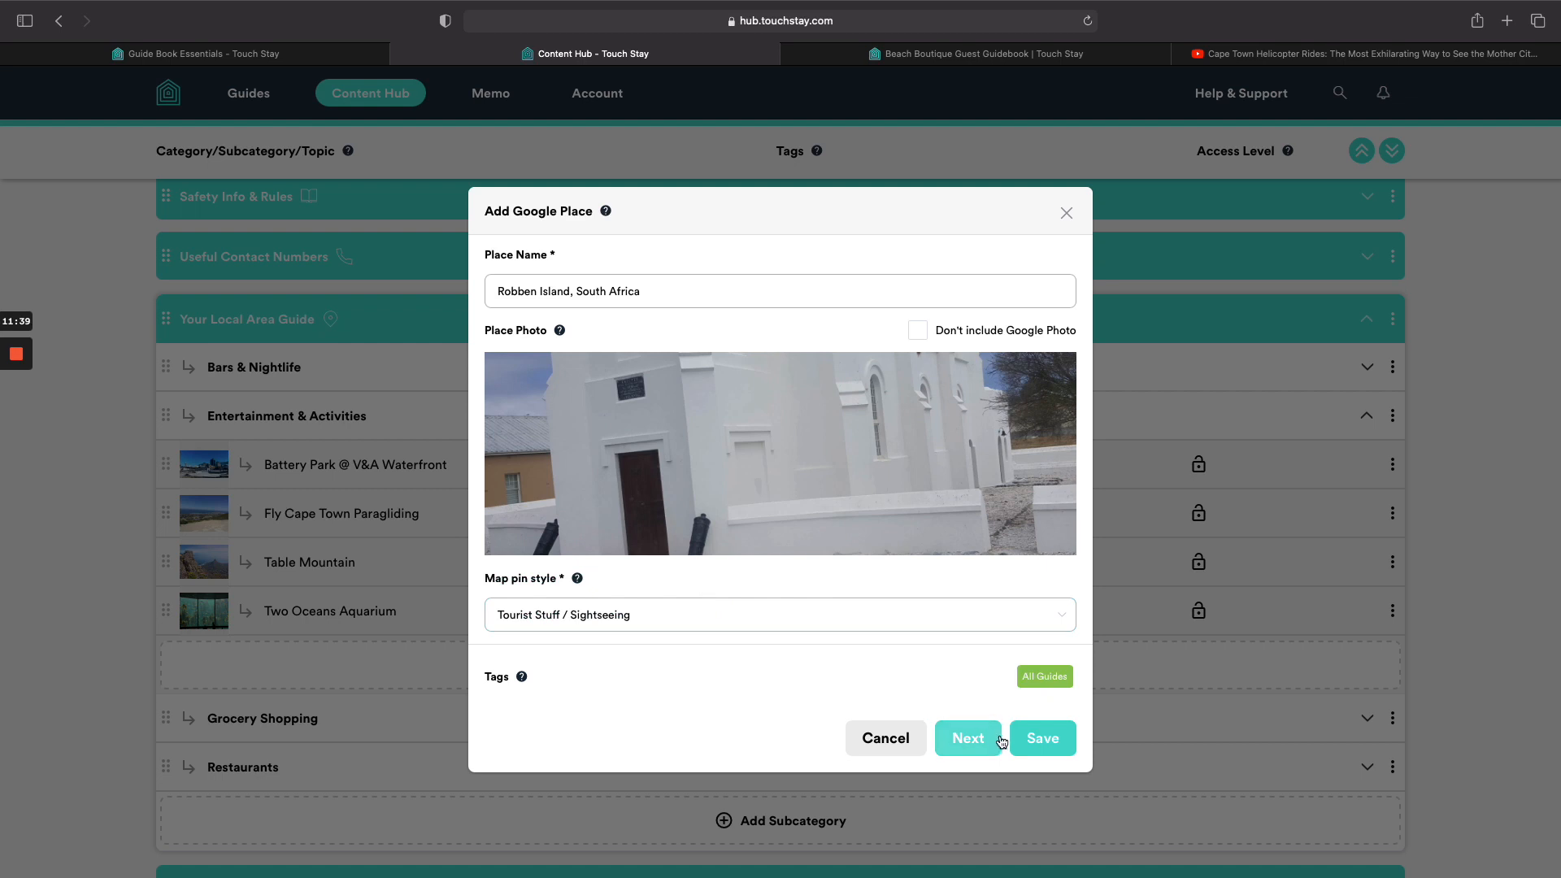
left_click(1034, 735)
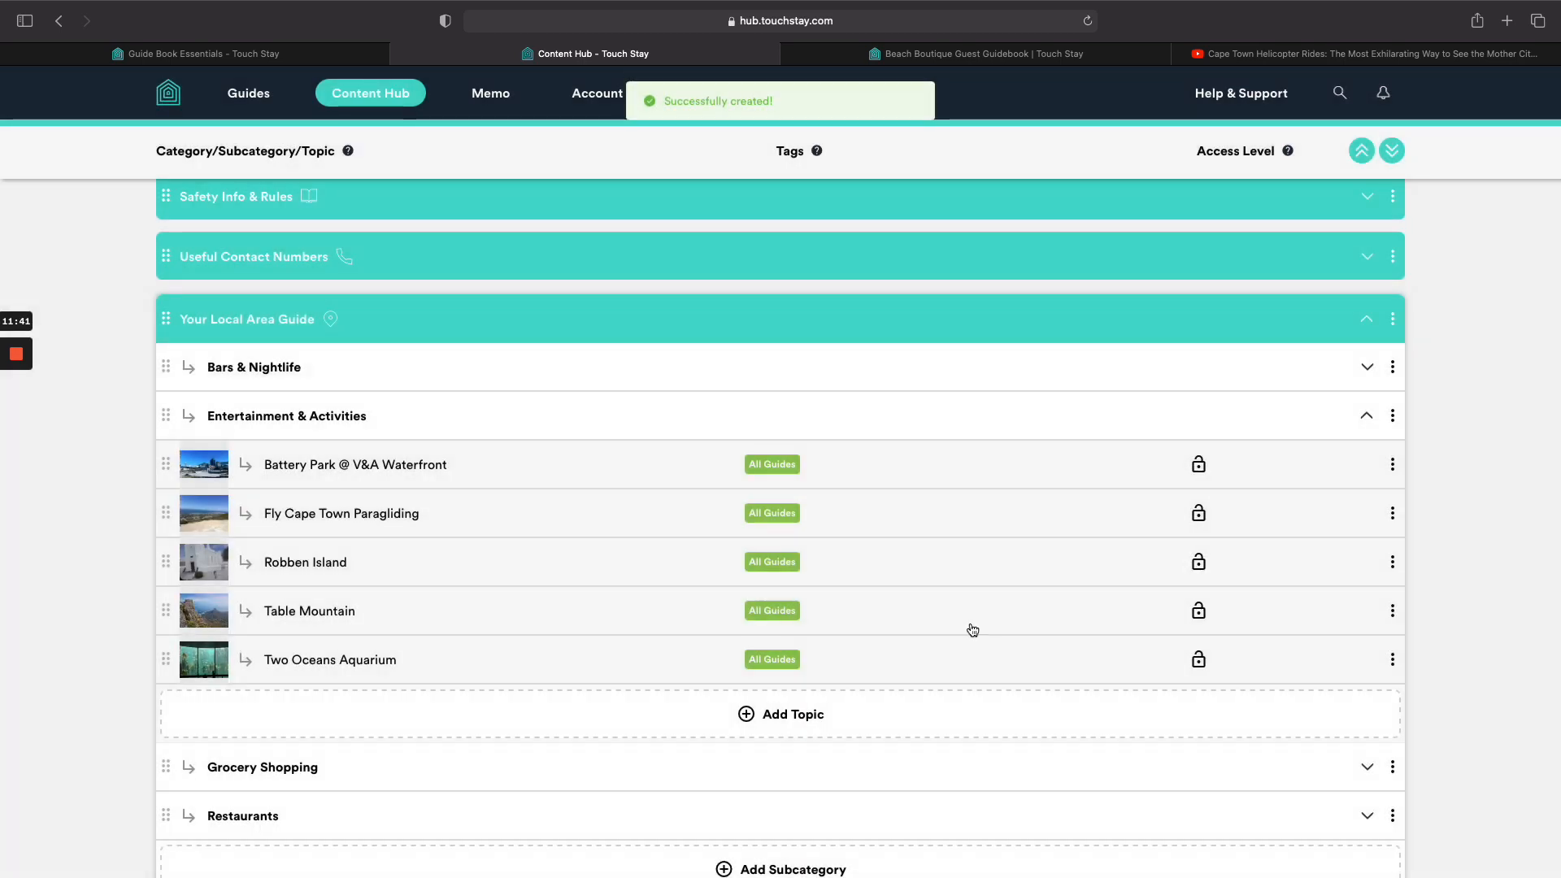
Check the Guide Book Essentials article, then expand Grocery Shopping in the Content Hub.
left_click(262, 55)
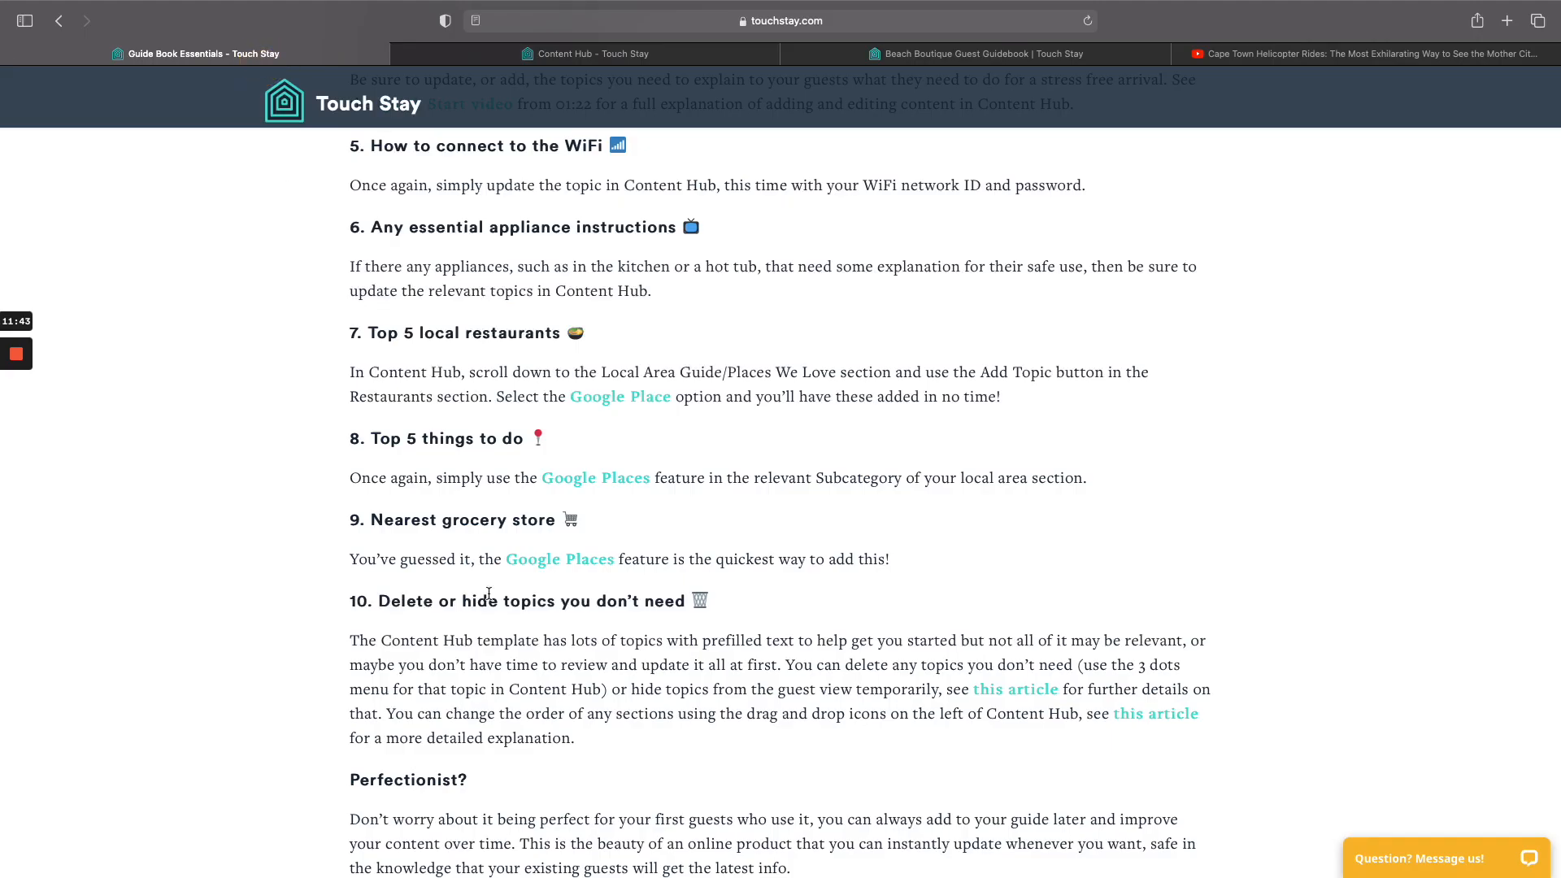
scroll(533, 660, "down", 3)
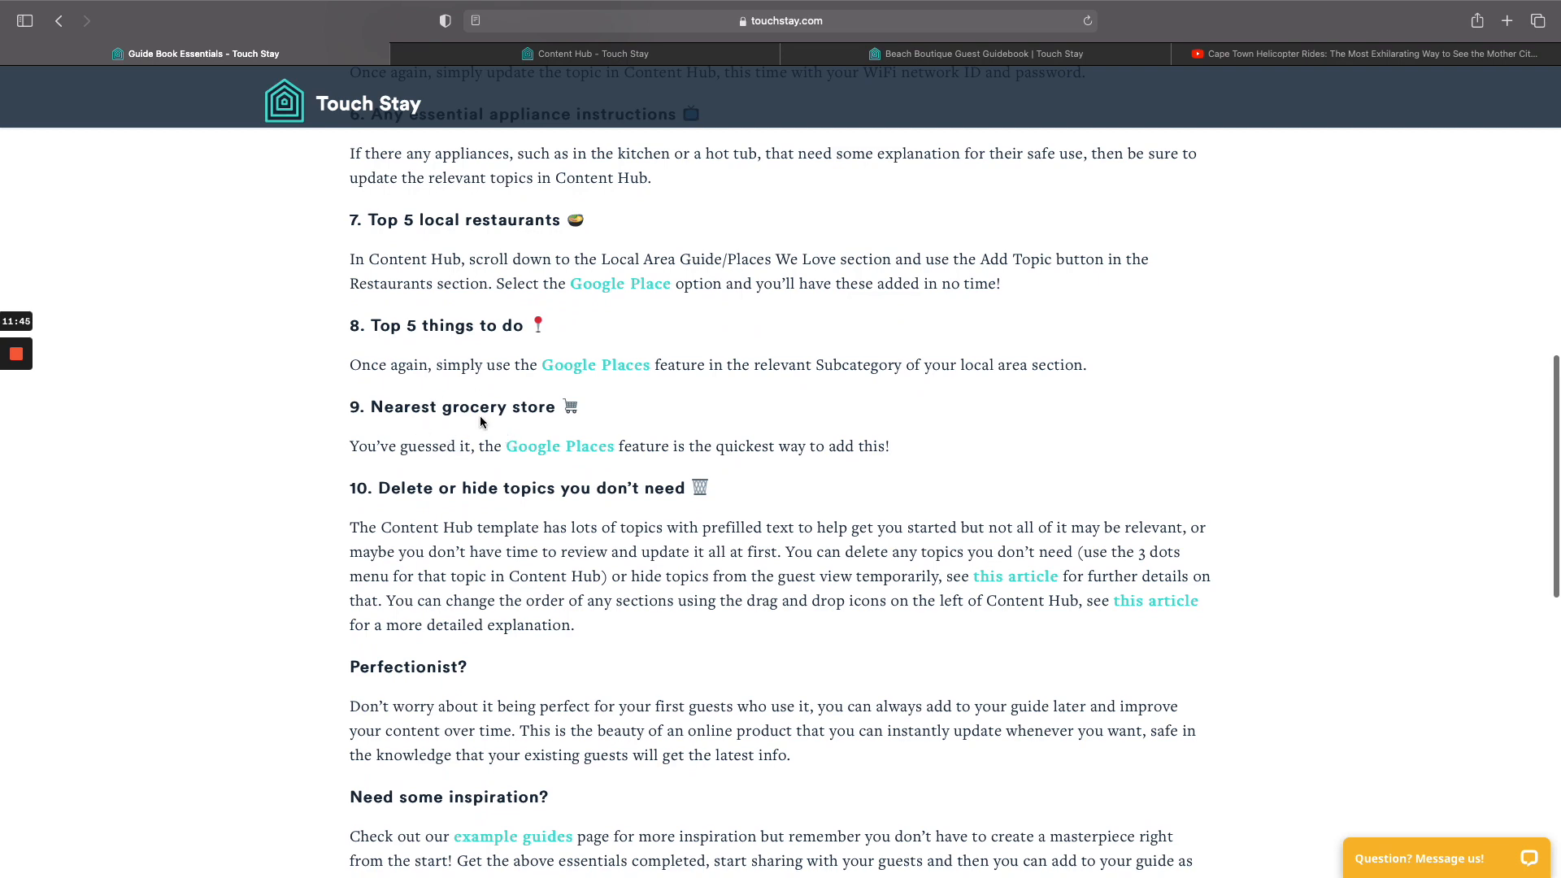
left_click(593, 54)
scroll(549, 622, "down", 3)
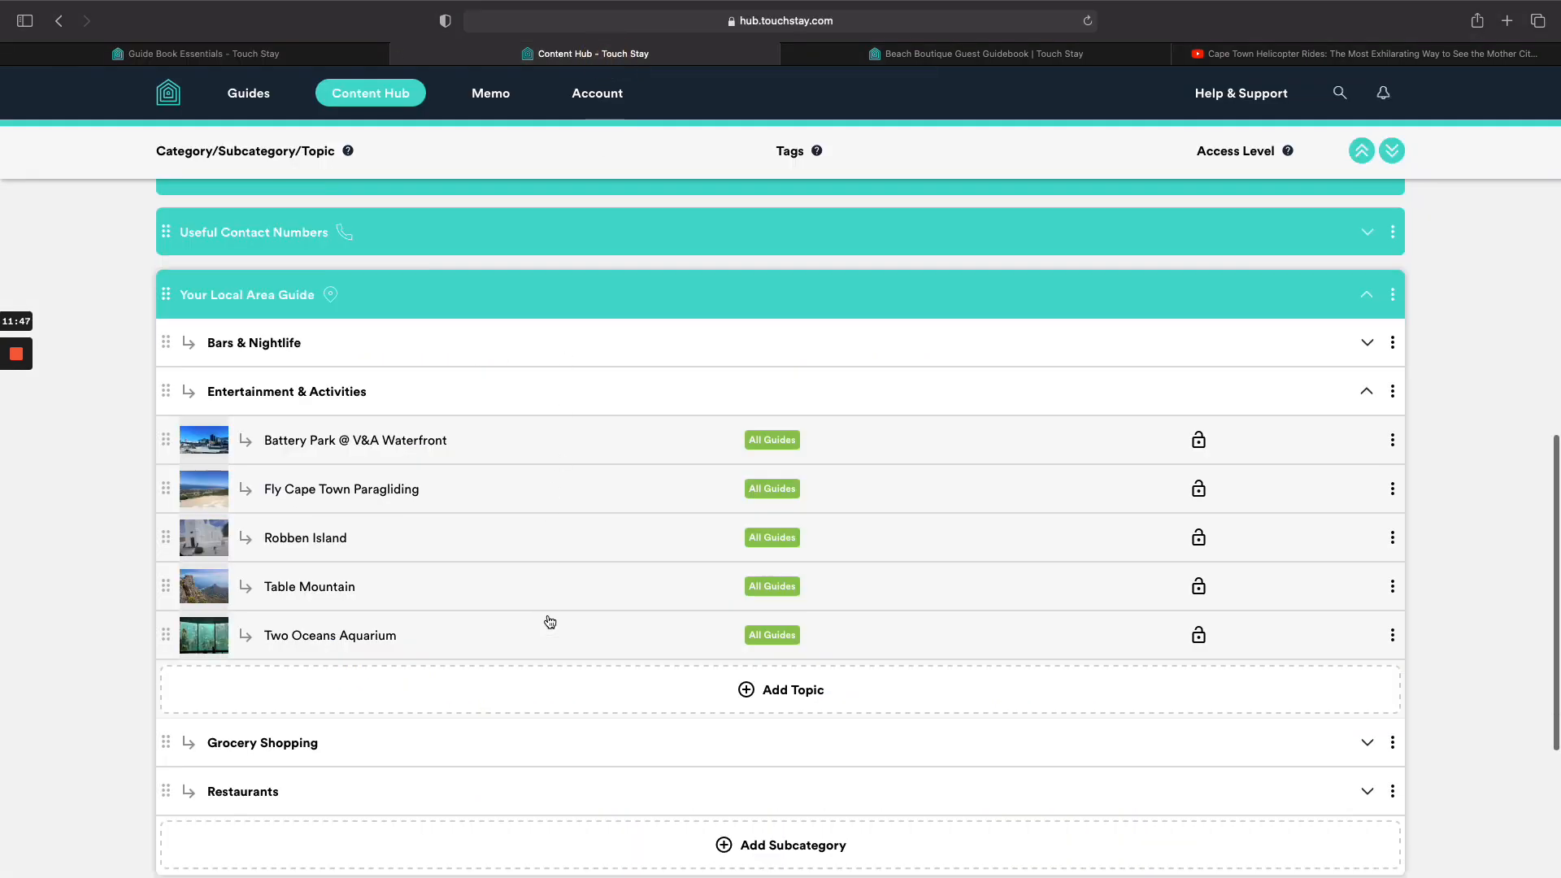
left_click(567, 643)
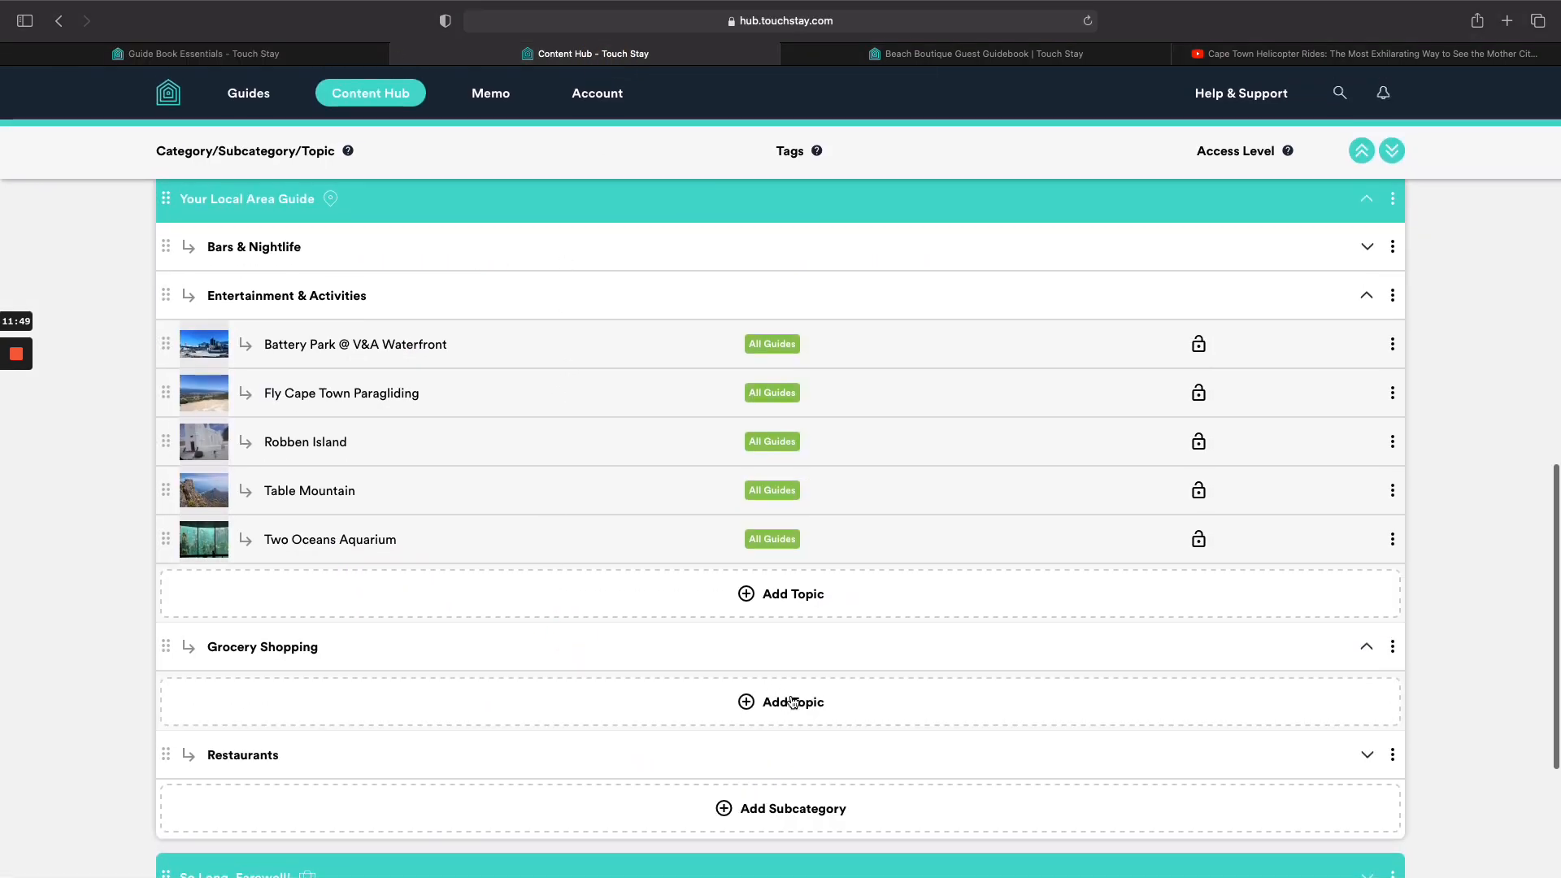
Start a Google Place for SPAR Cape Quarter, excluding its Google photo.
left_click(789, 701)
left_click(781, 758)
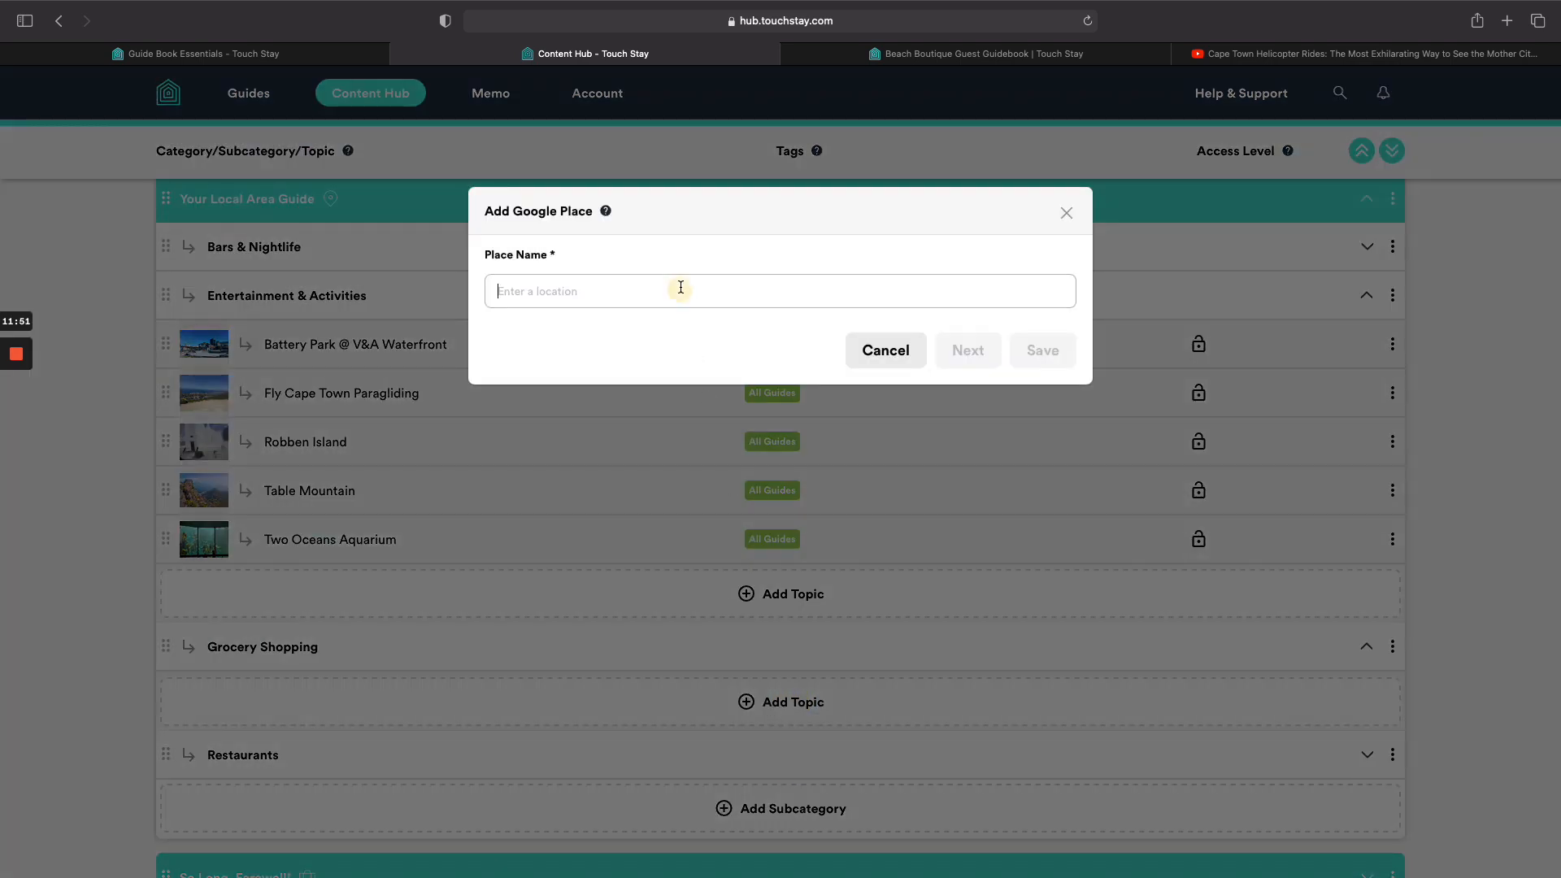
left_click(683, 287)
type("spa")
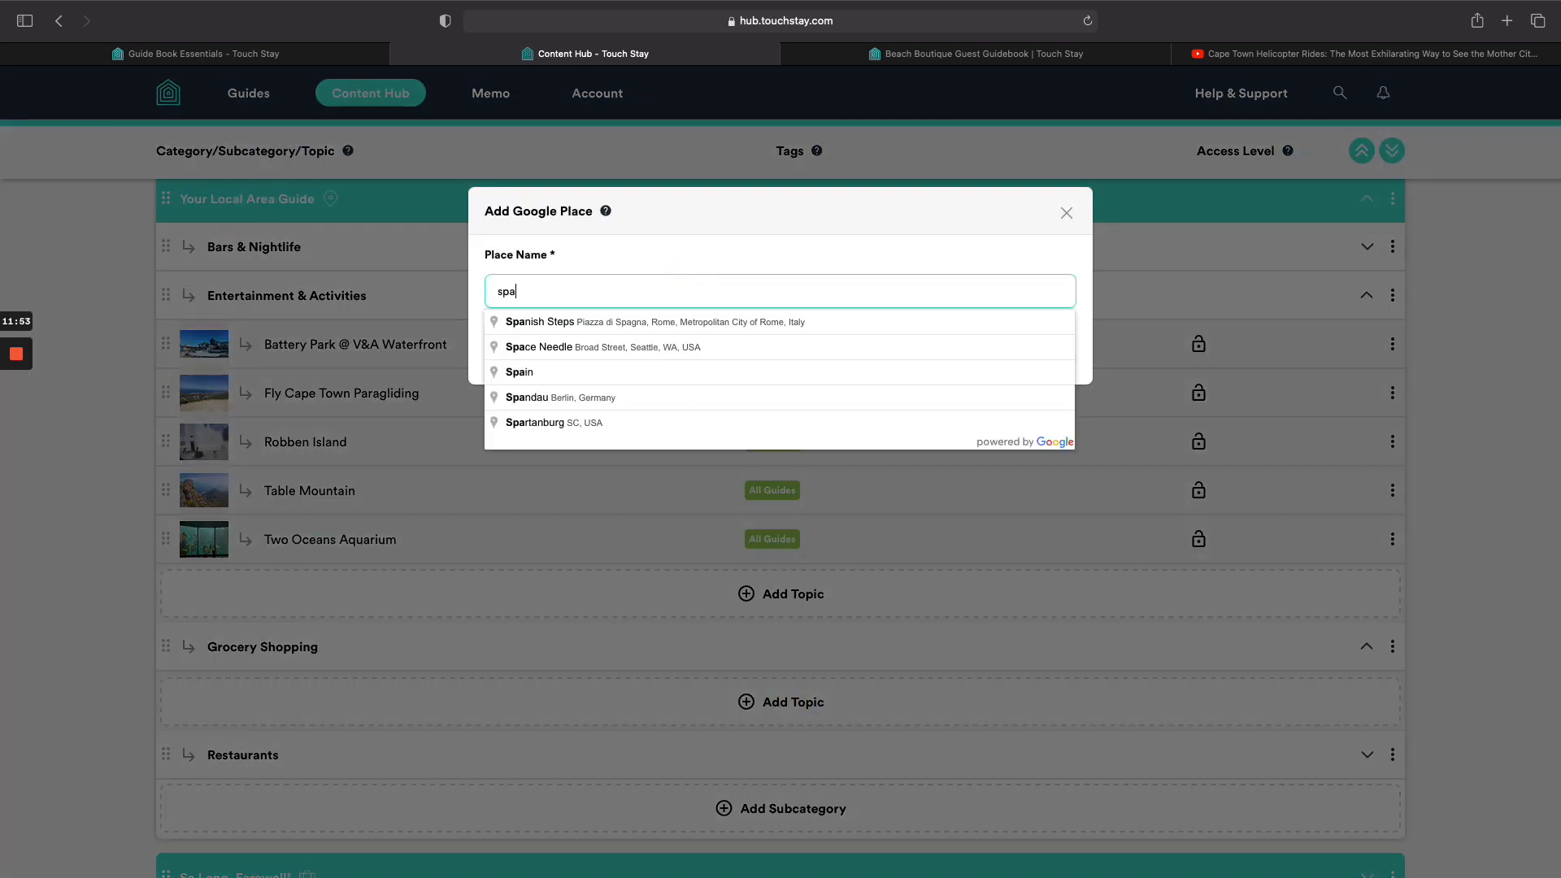
type("r c")
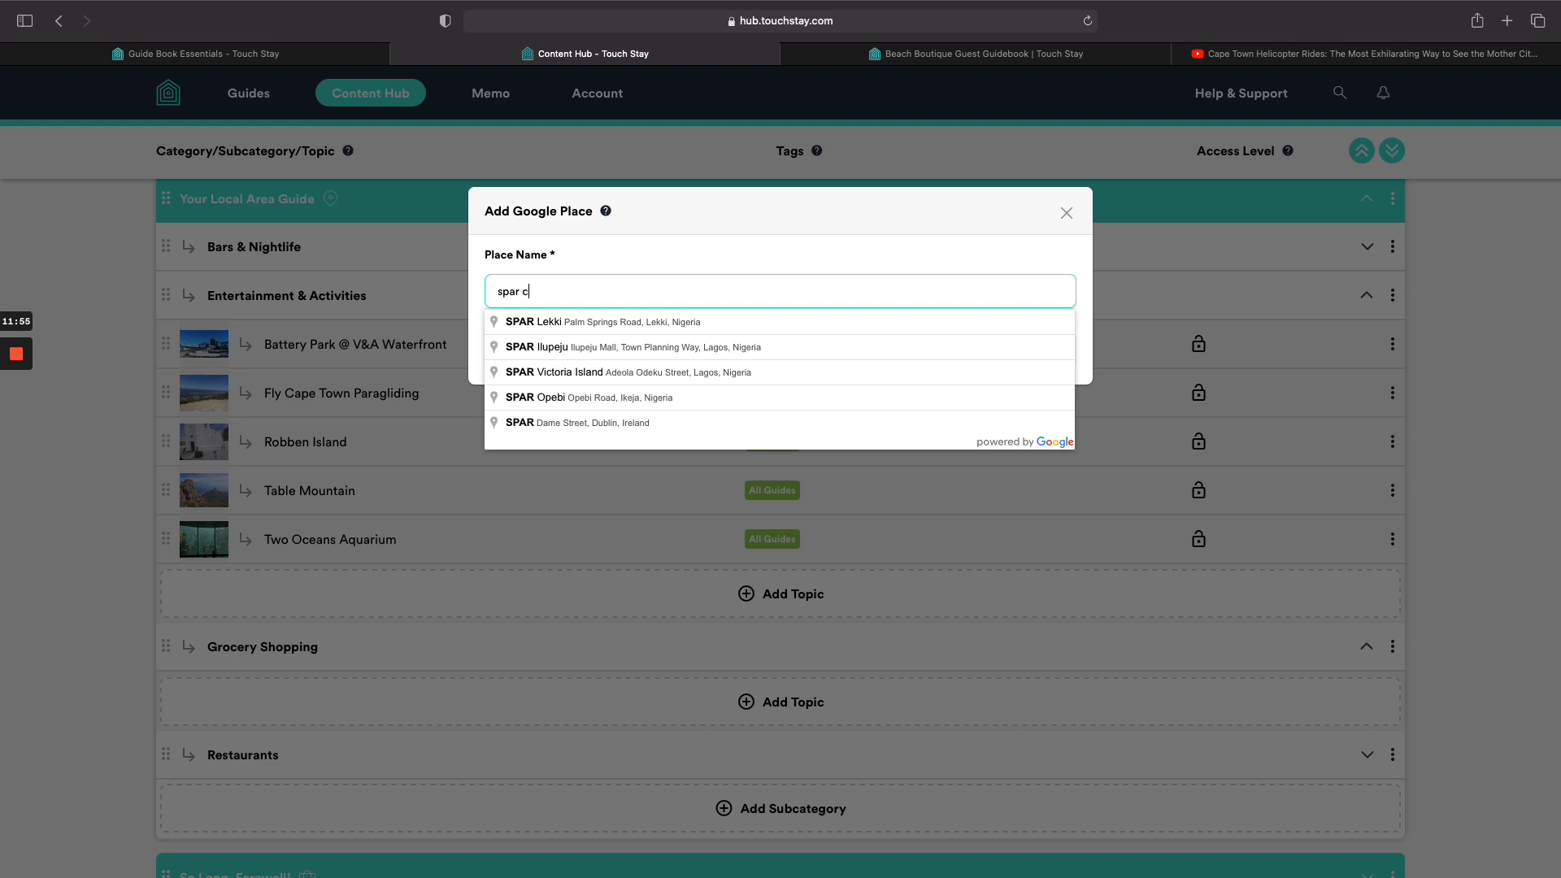
type("ap")
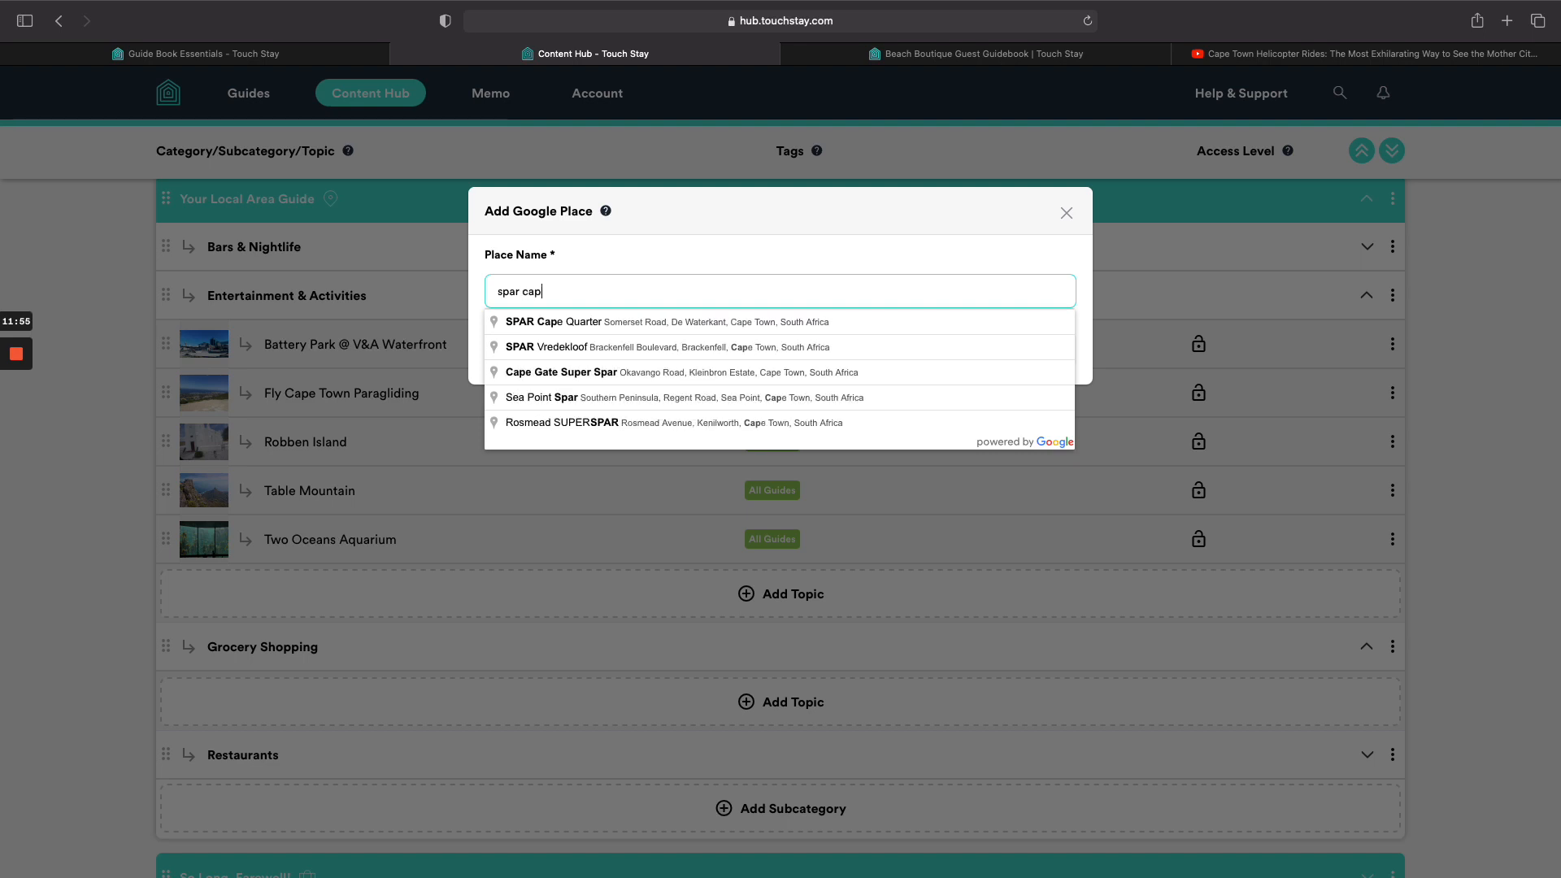
left_click(659, 323)
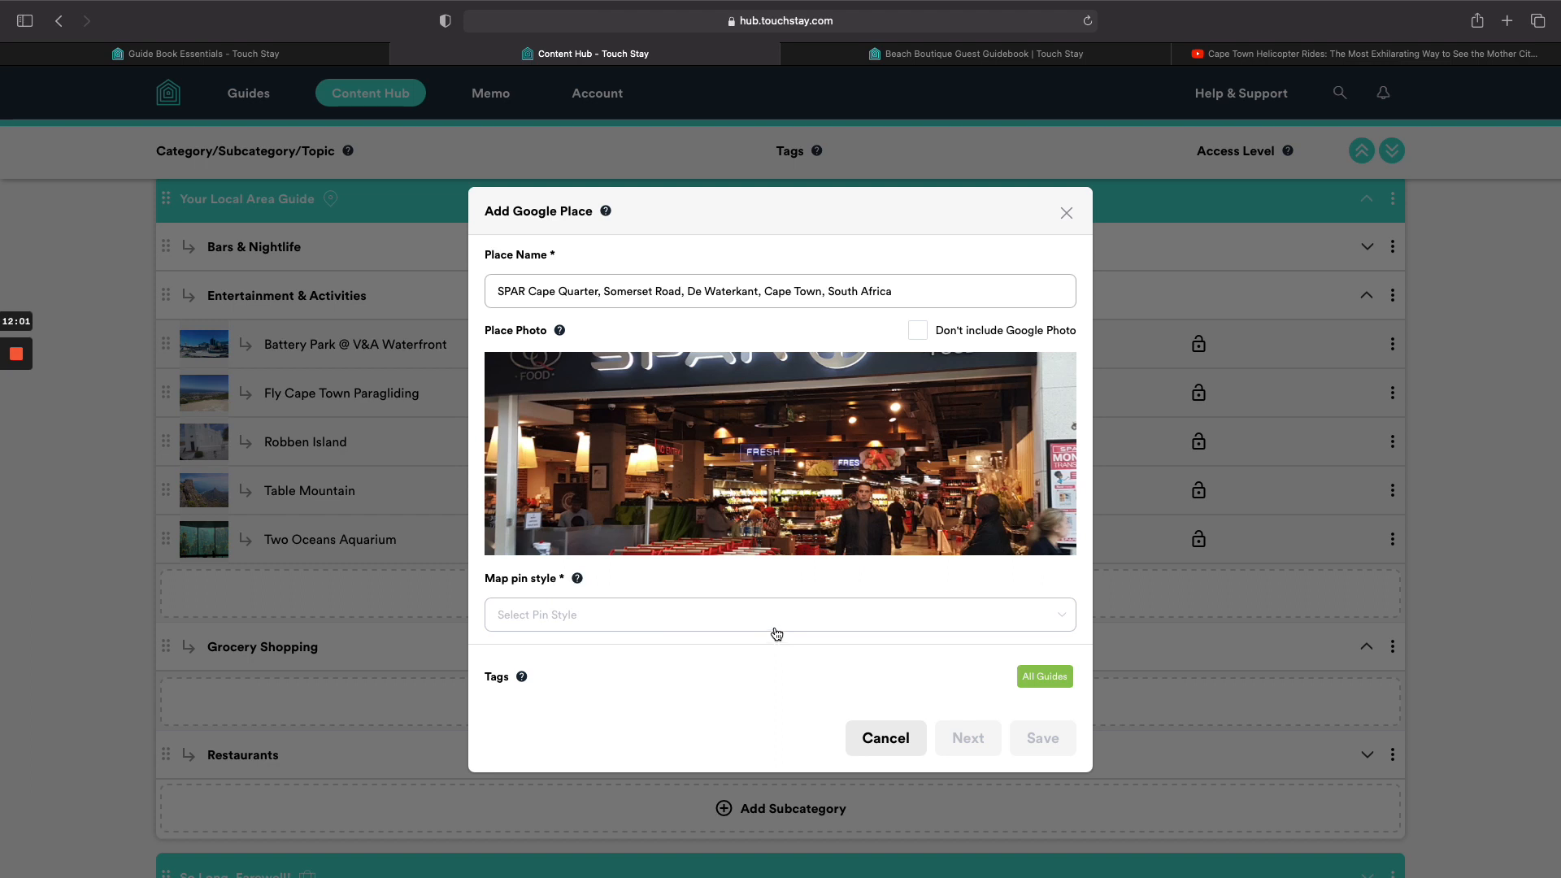
left_click(918, 332)
Pin SPAR Cape Quarter as Shopping / Grocery Shopping, save it, and revisit the Guide Book Essentials article.
left_click(854, 616)
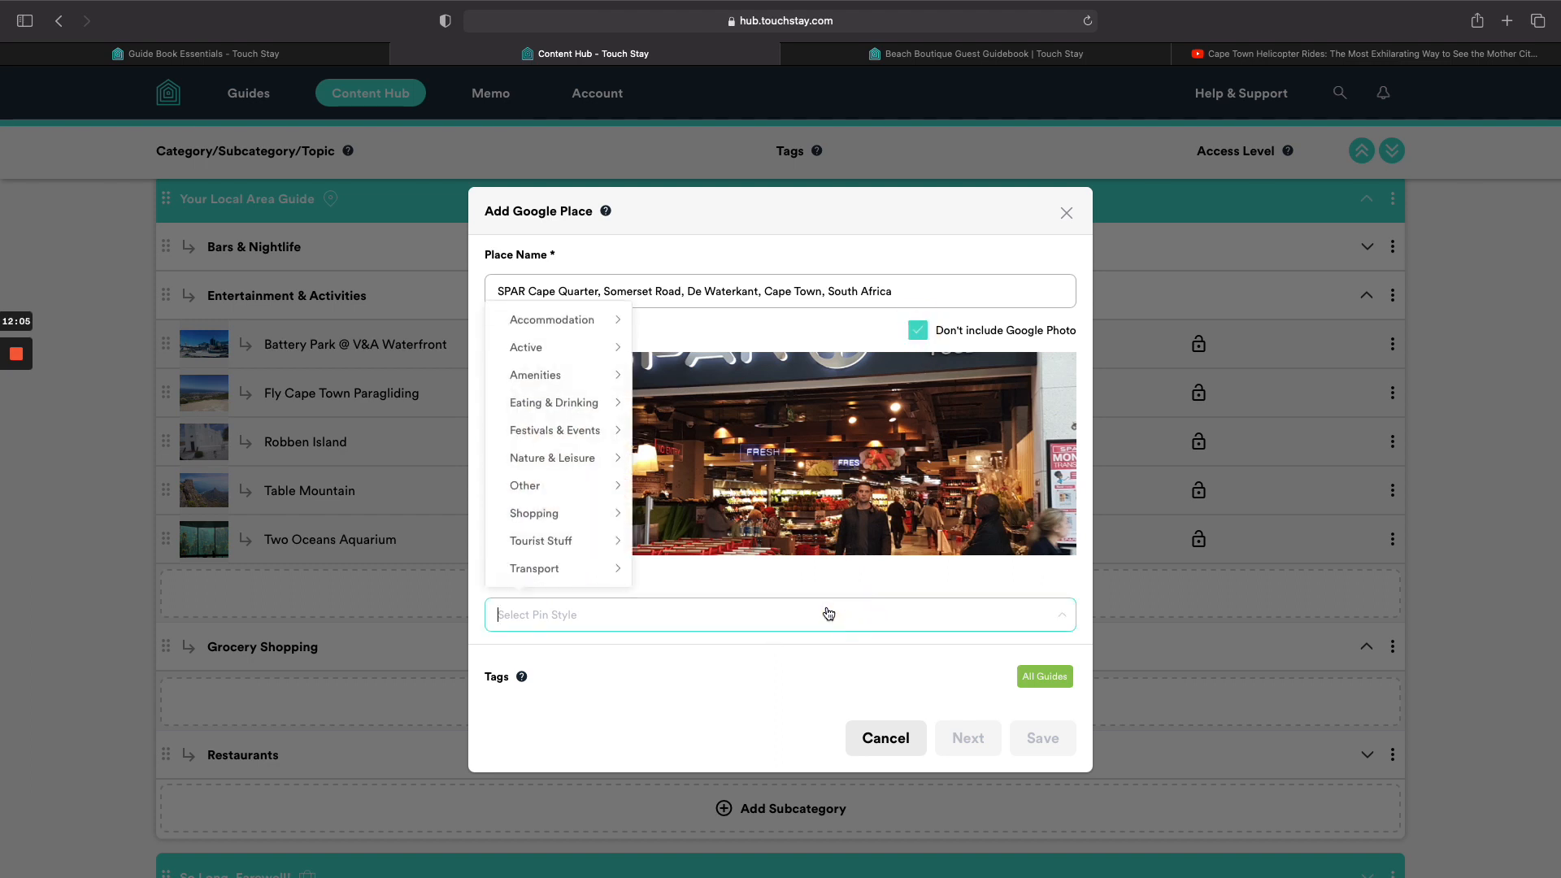
left_click(546, 457)
left_click(578, 432)
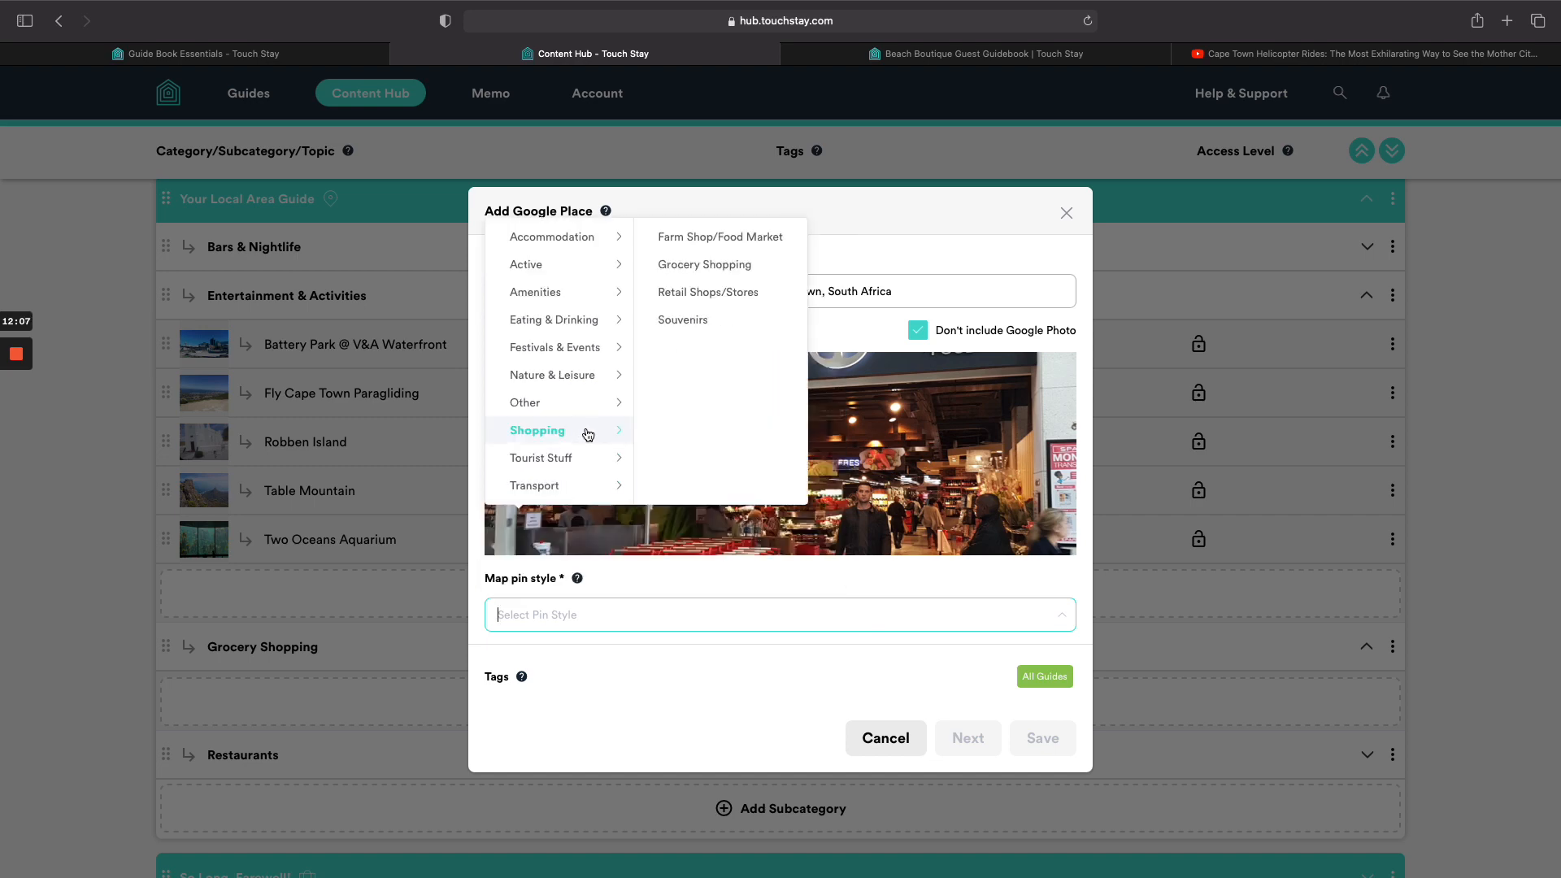
left_click(696, 265)
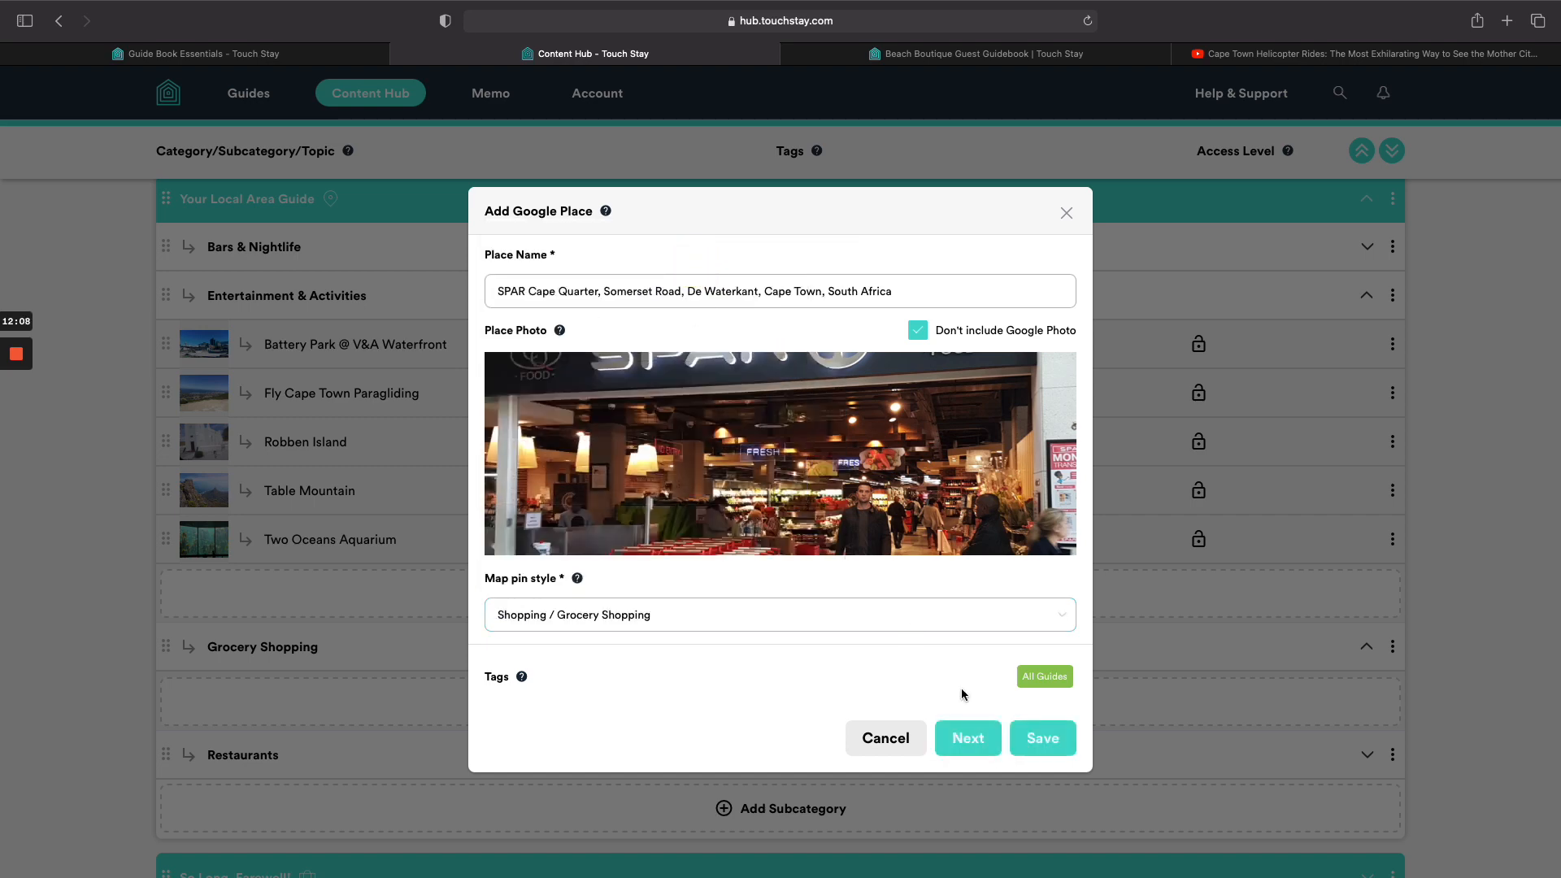
left_click(1036, 742)
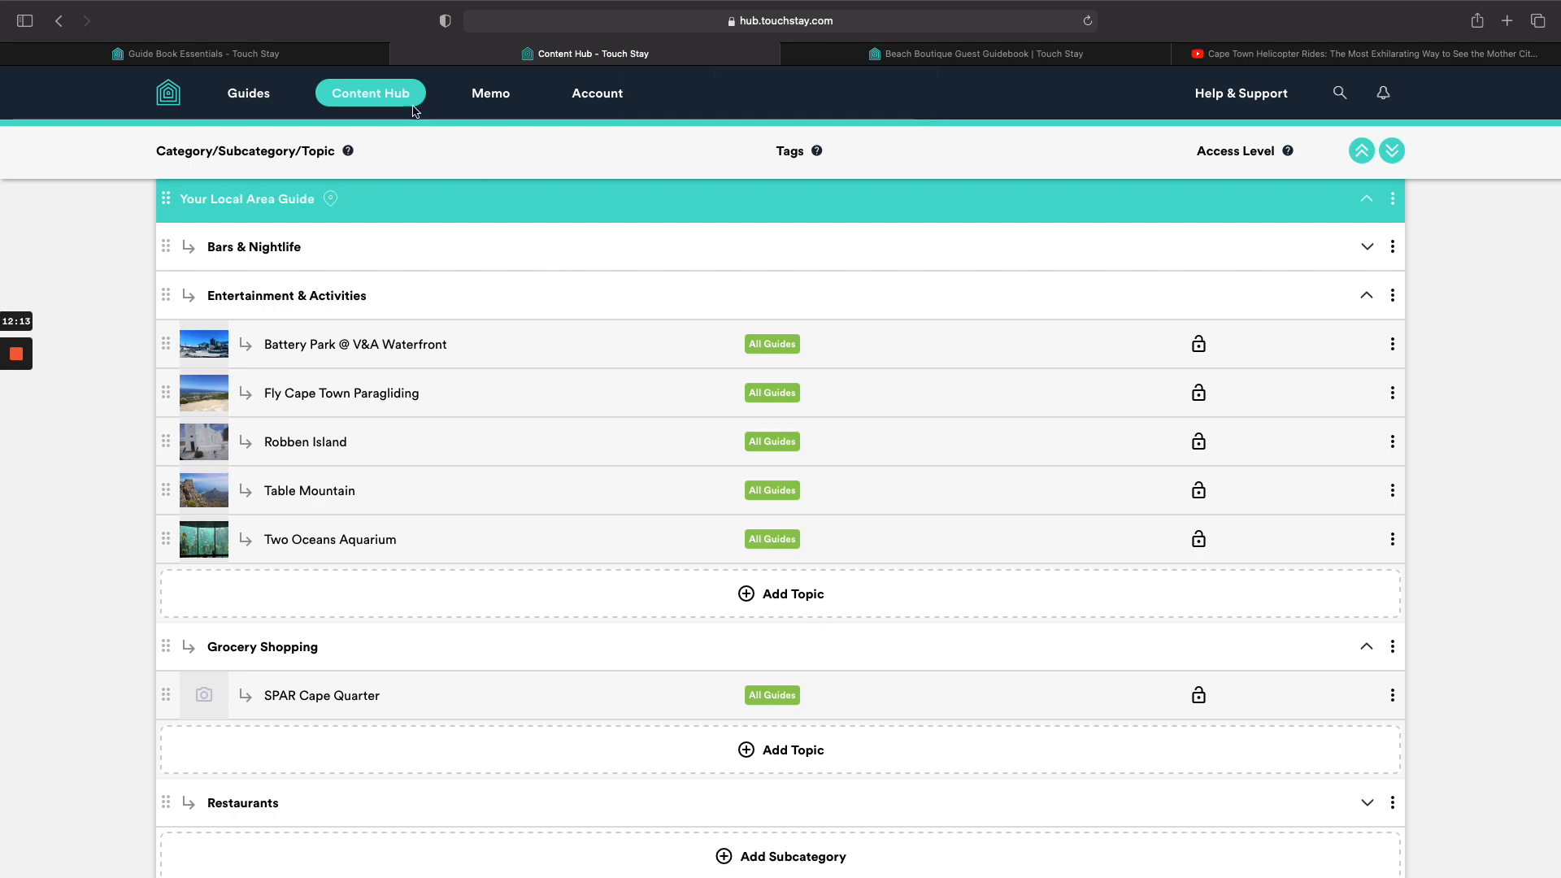
left_click(271, 54)
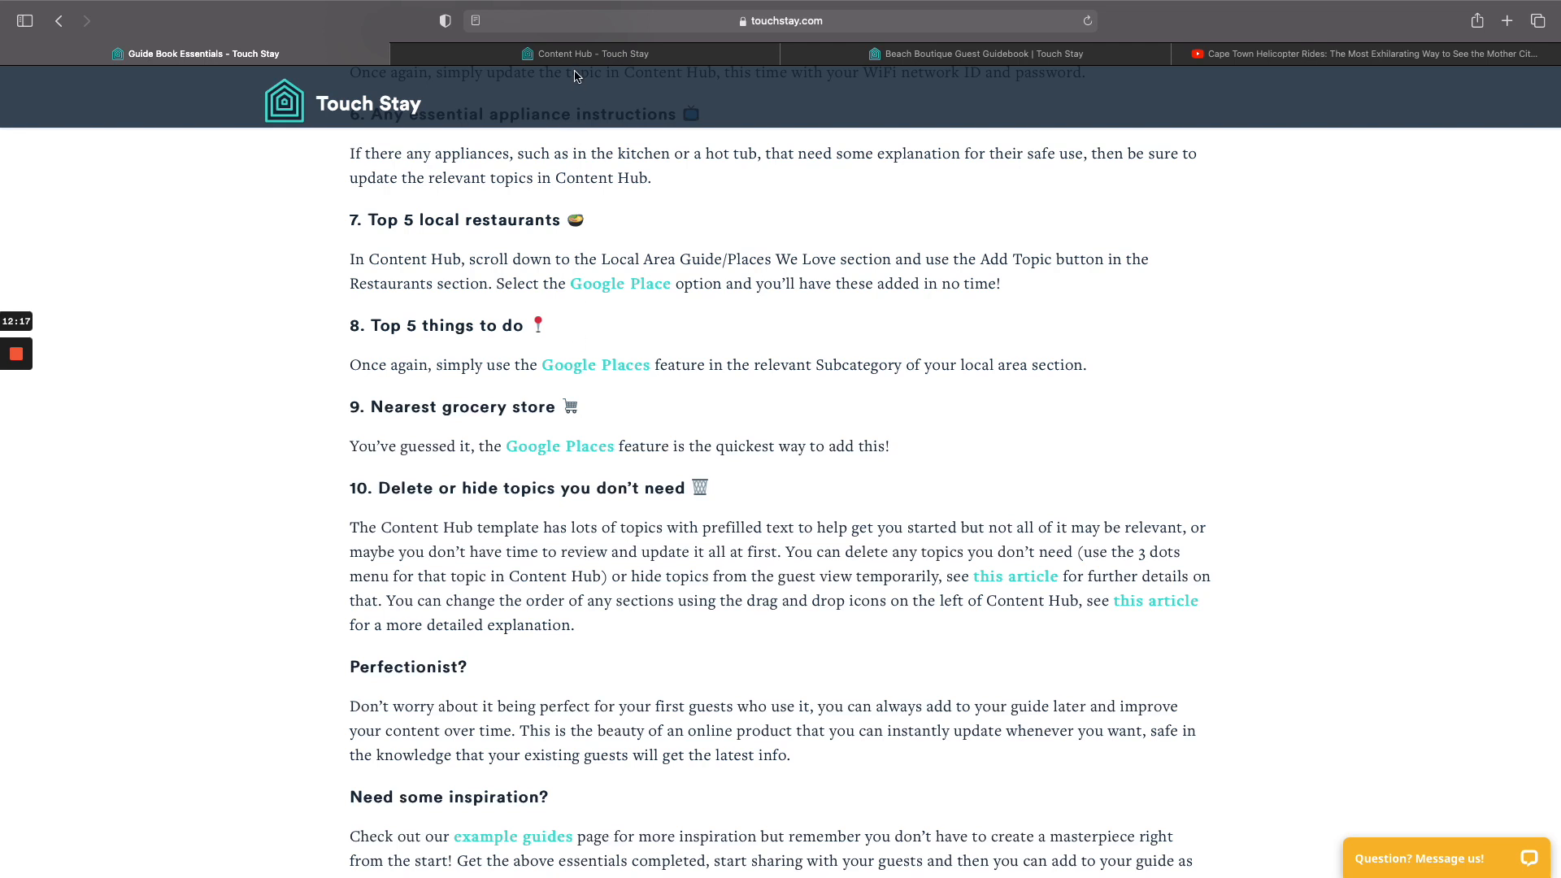
left_click(579, 54)
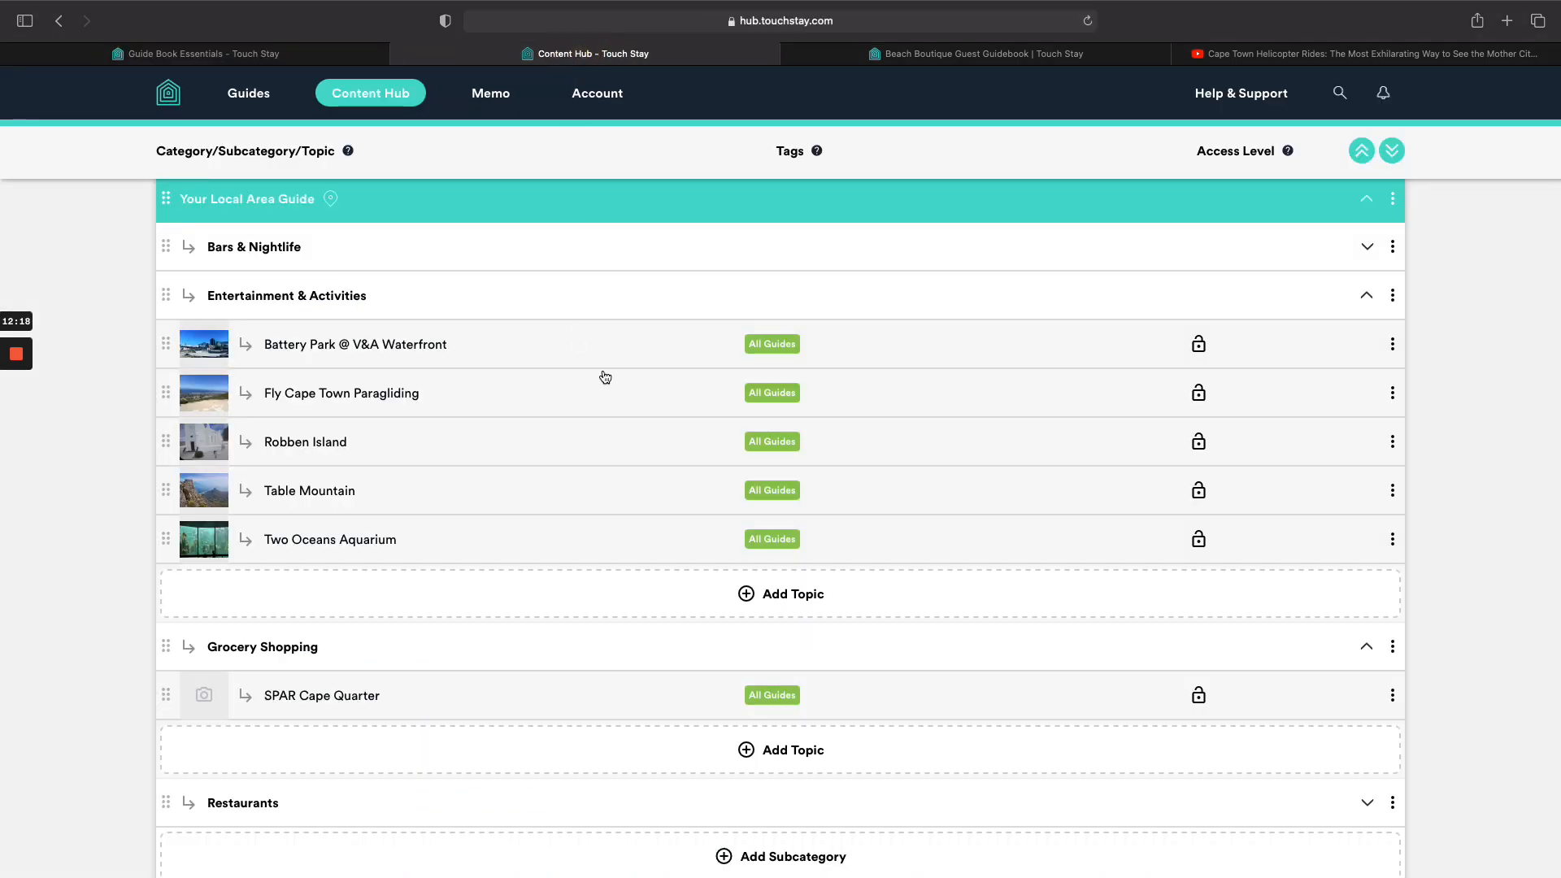
left_click(882, 53)
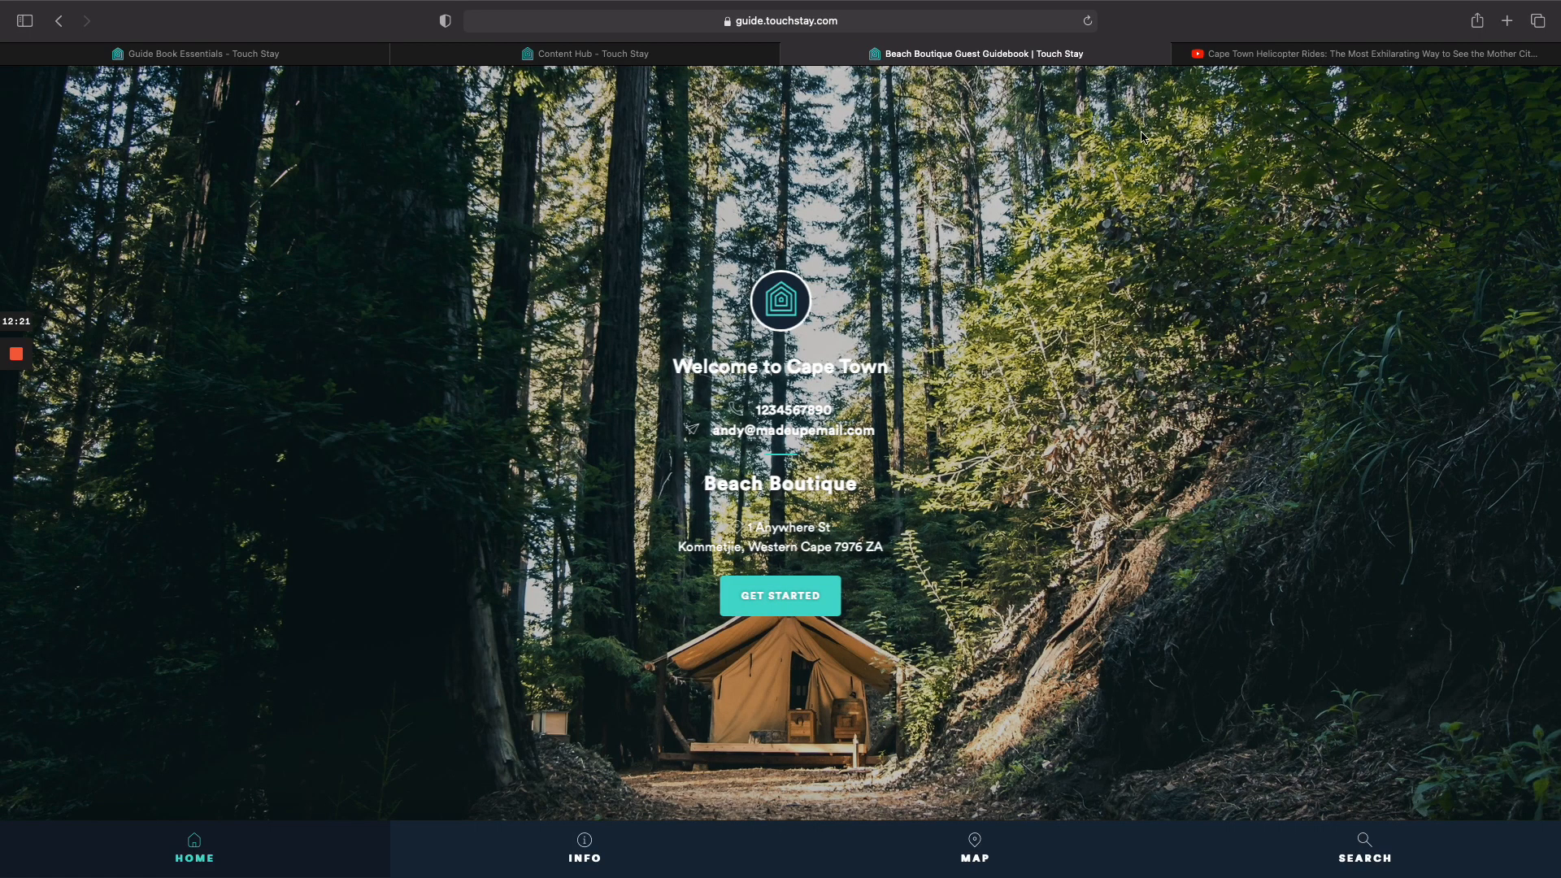
left_click(1089, 21)
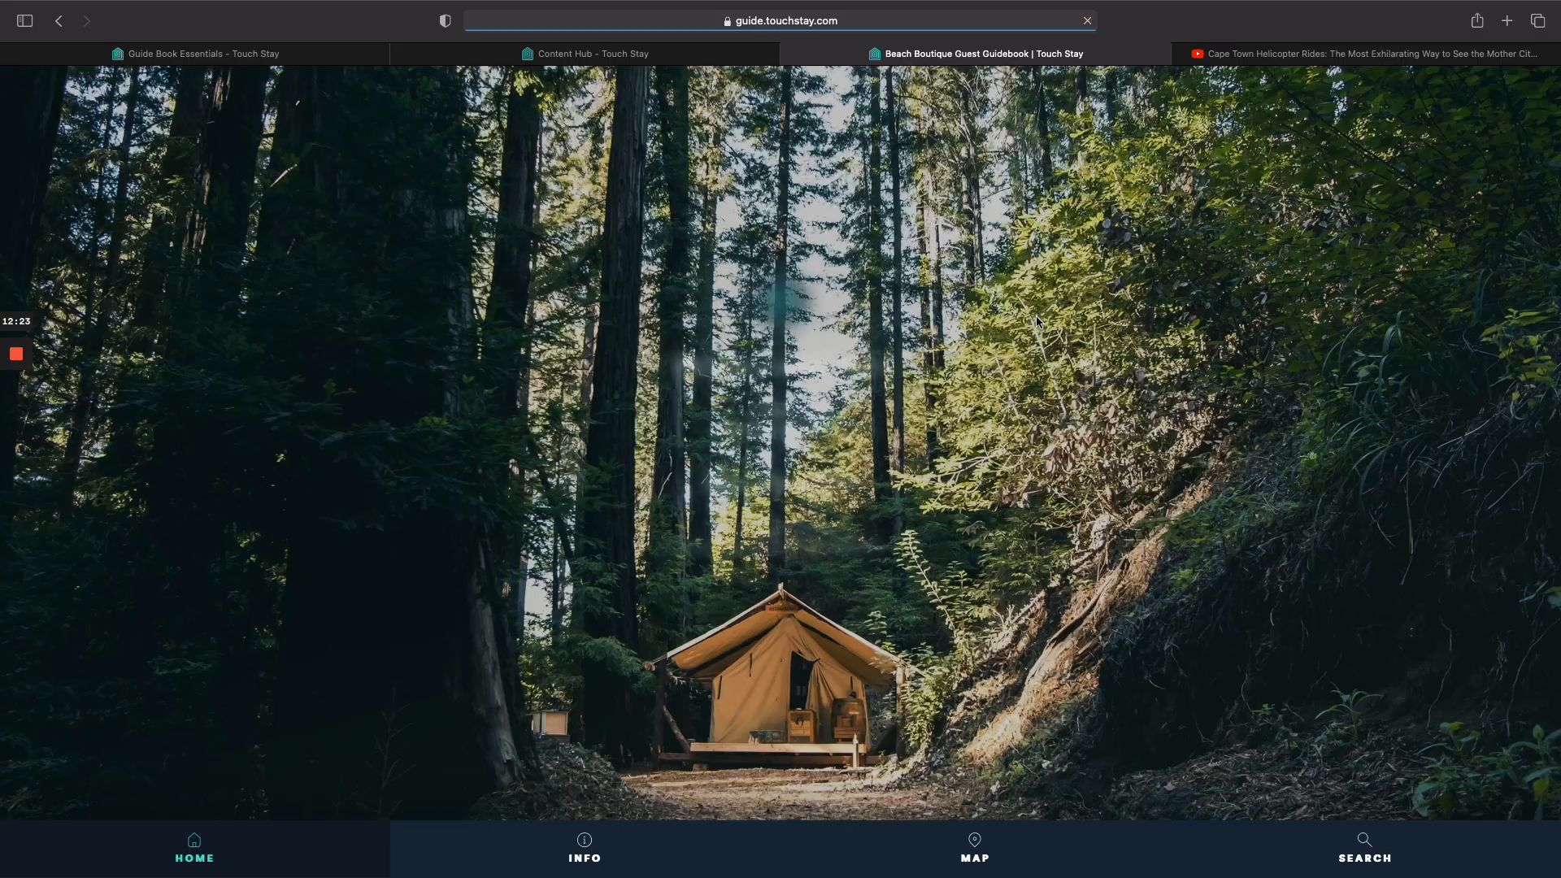
left_click(793, 590)
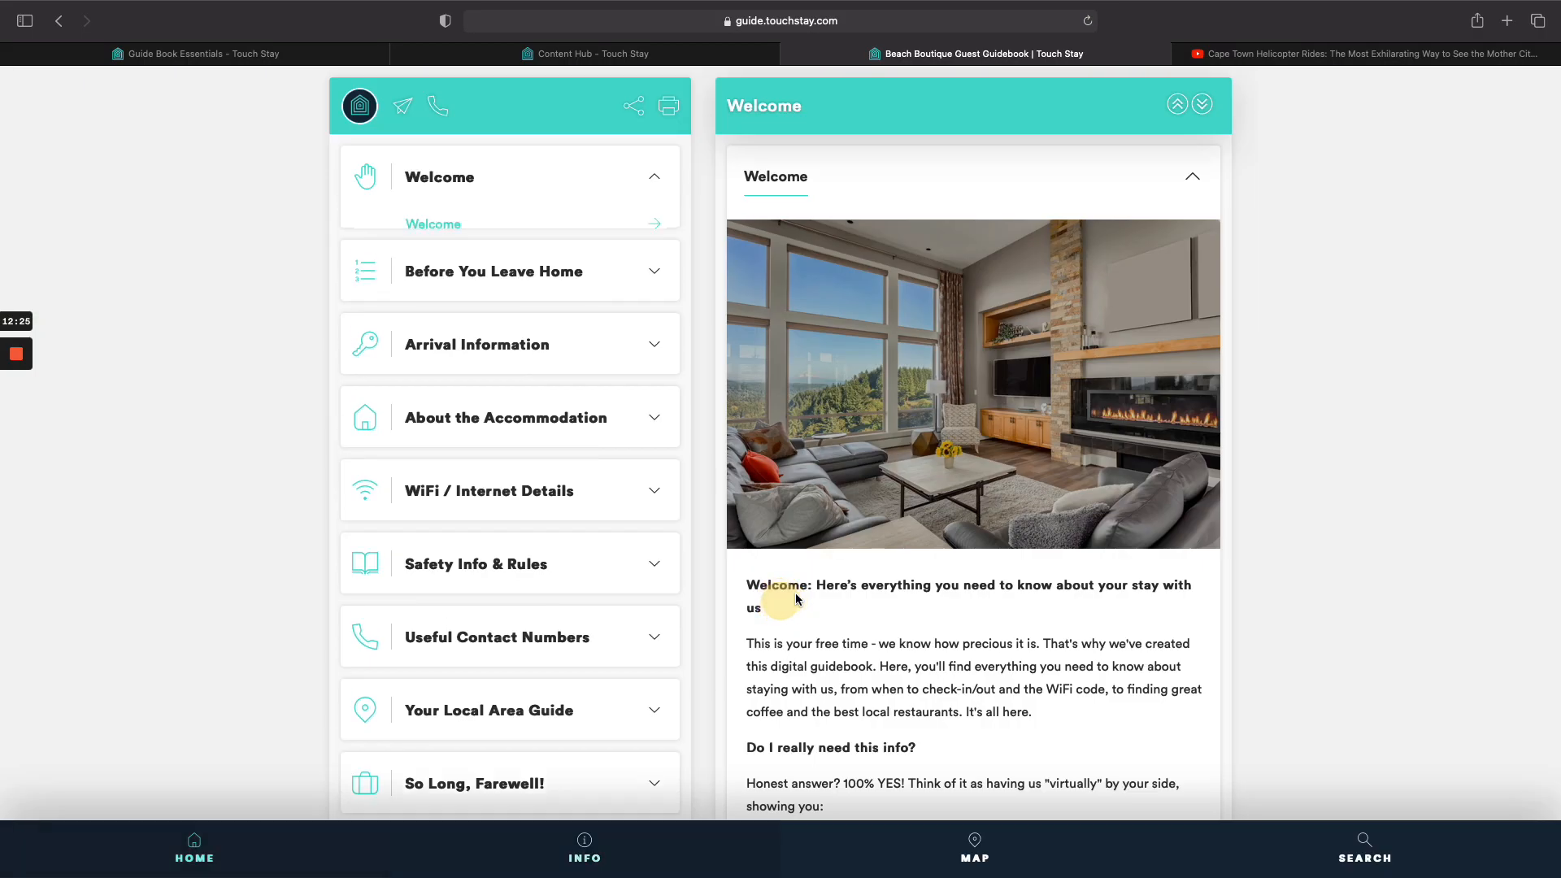
scroll(599, 529, "down", 3)
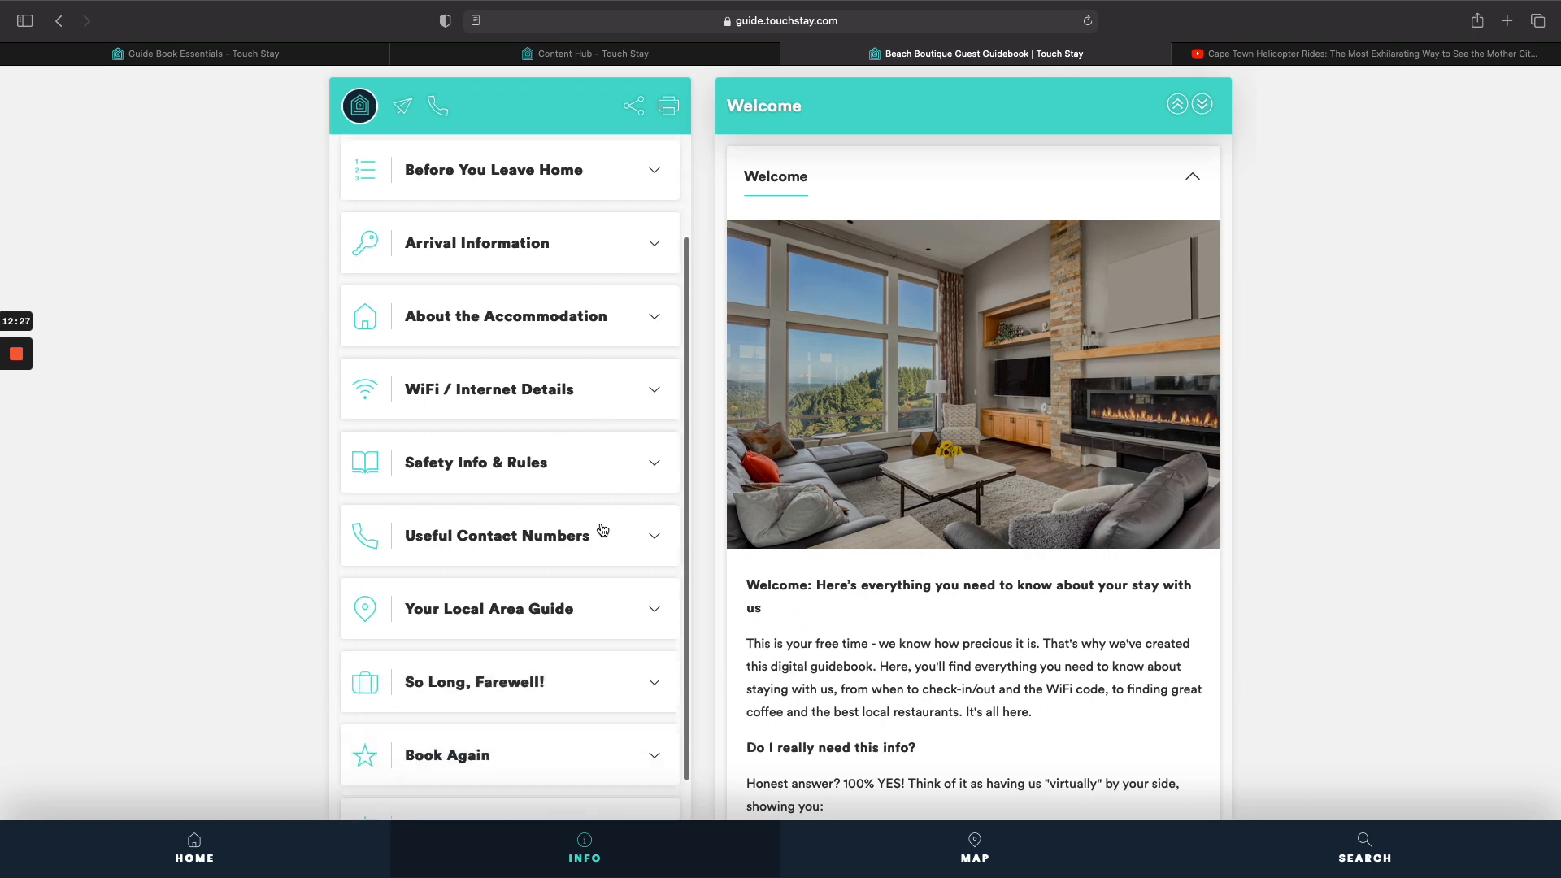
left_click(601, 374)
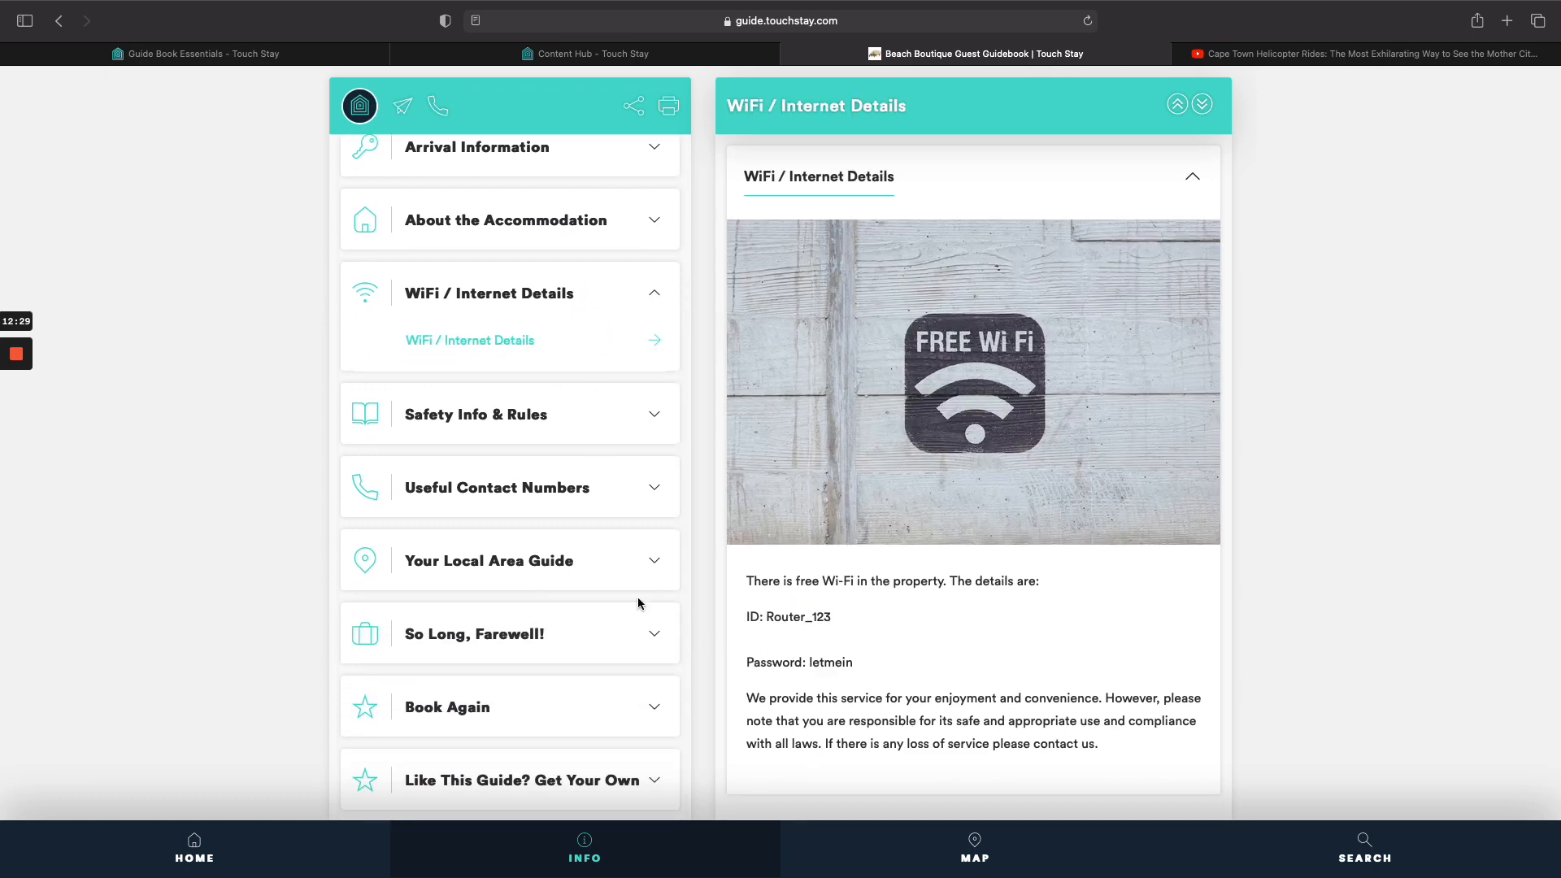
left_click(620, 566)
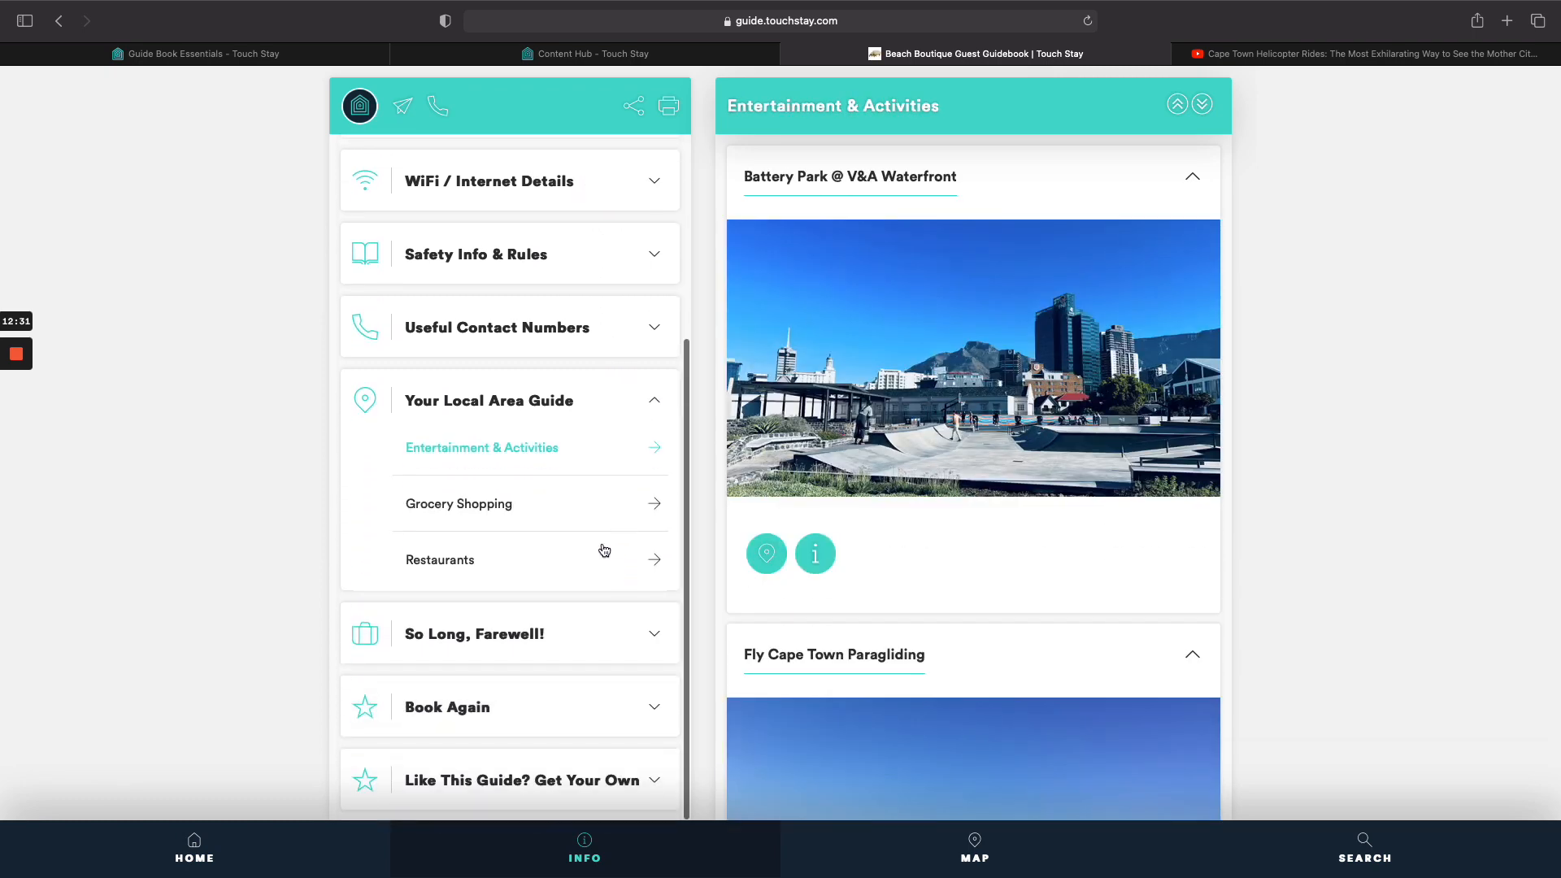
left_click(591, 560)
left_click(579, 504)
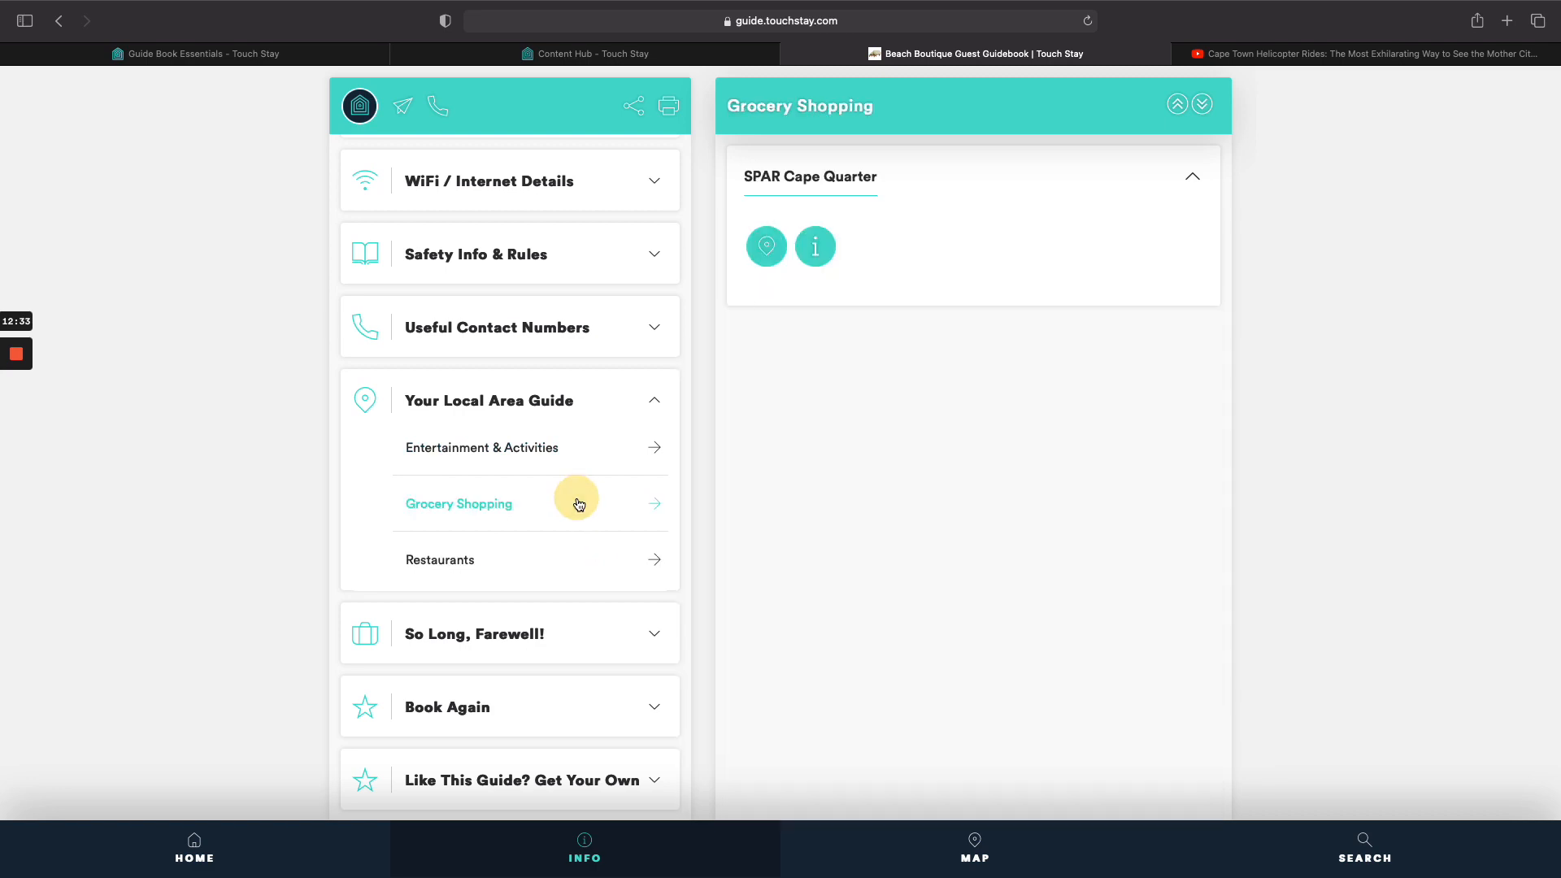
left_click(584, 647)
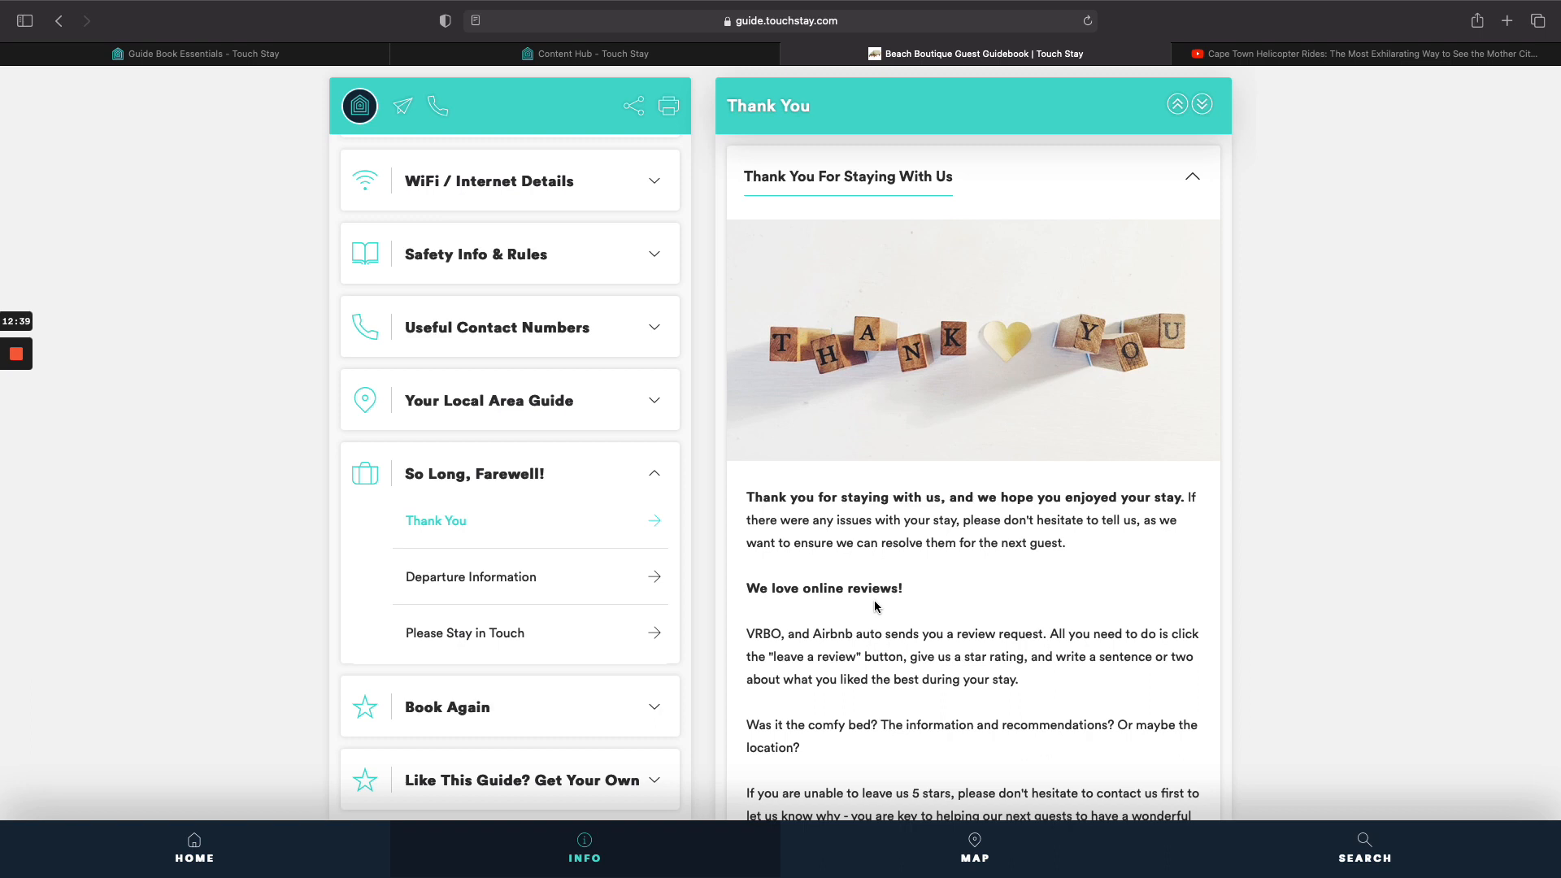
scroll(630, 538, "up", 4)
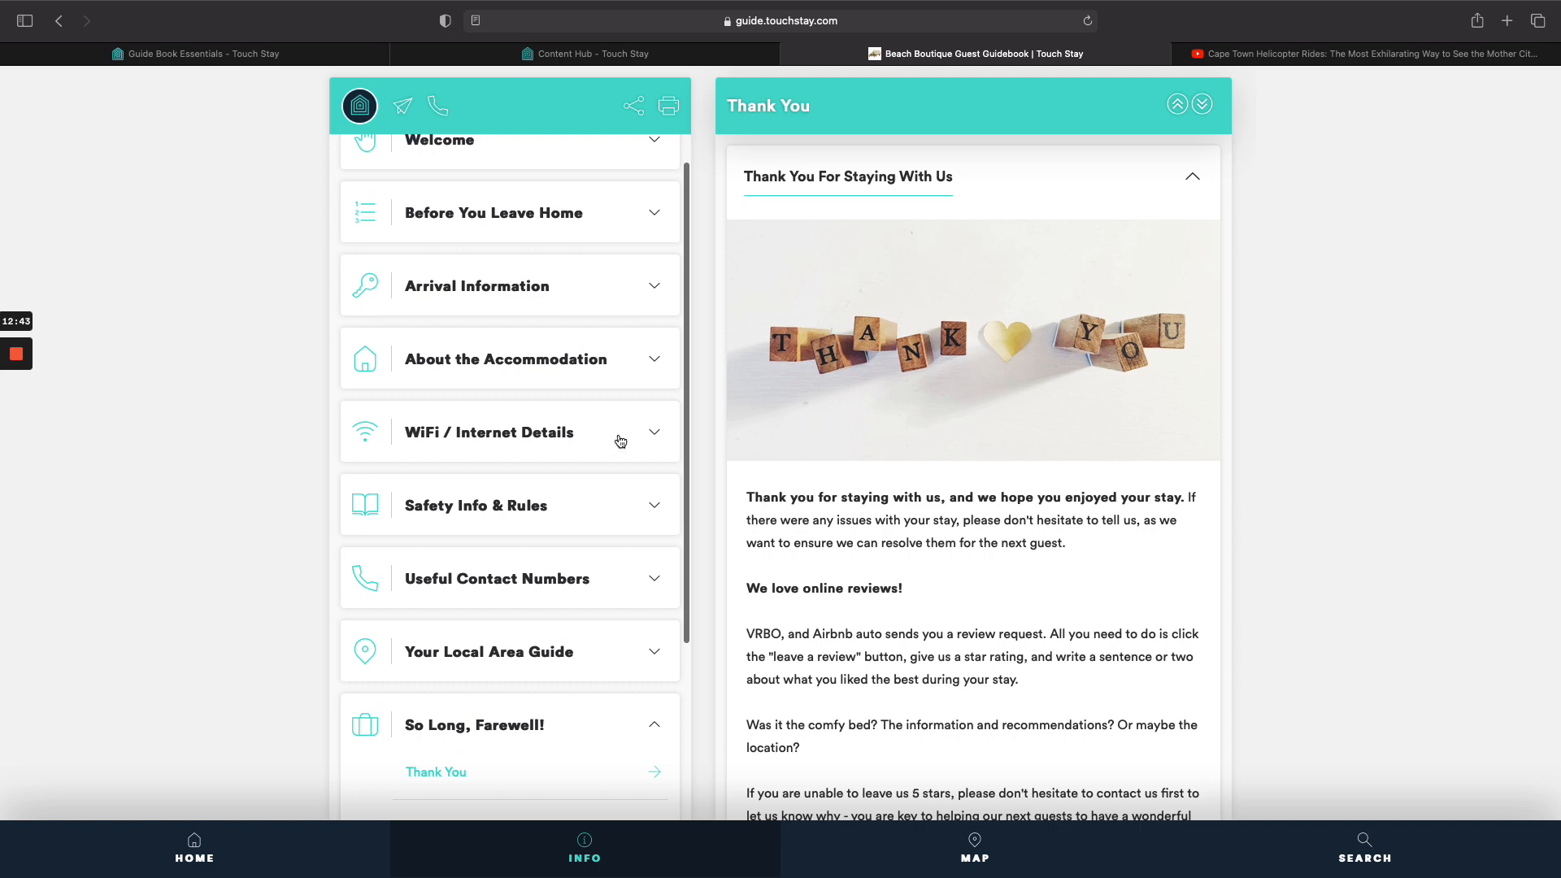
scroll(616, 394, "up", 1)
left_click(612, 319)
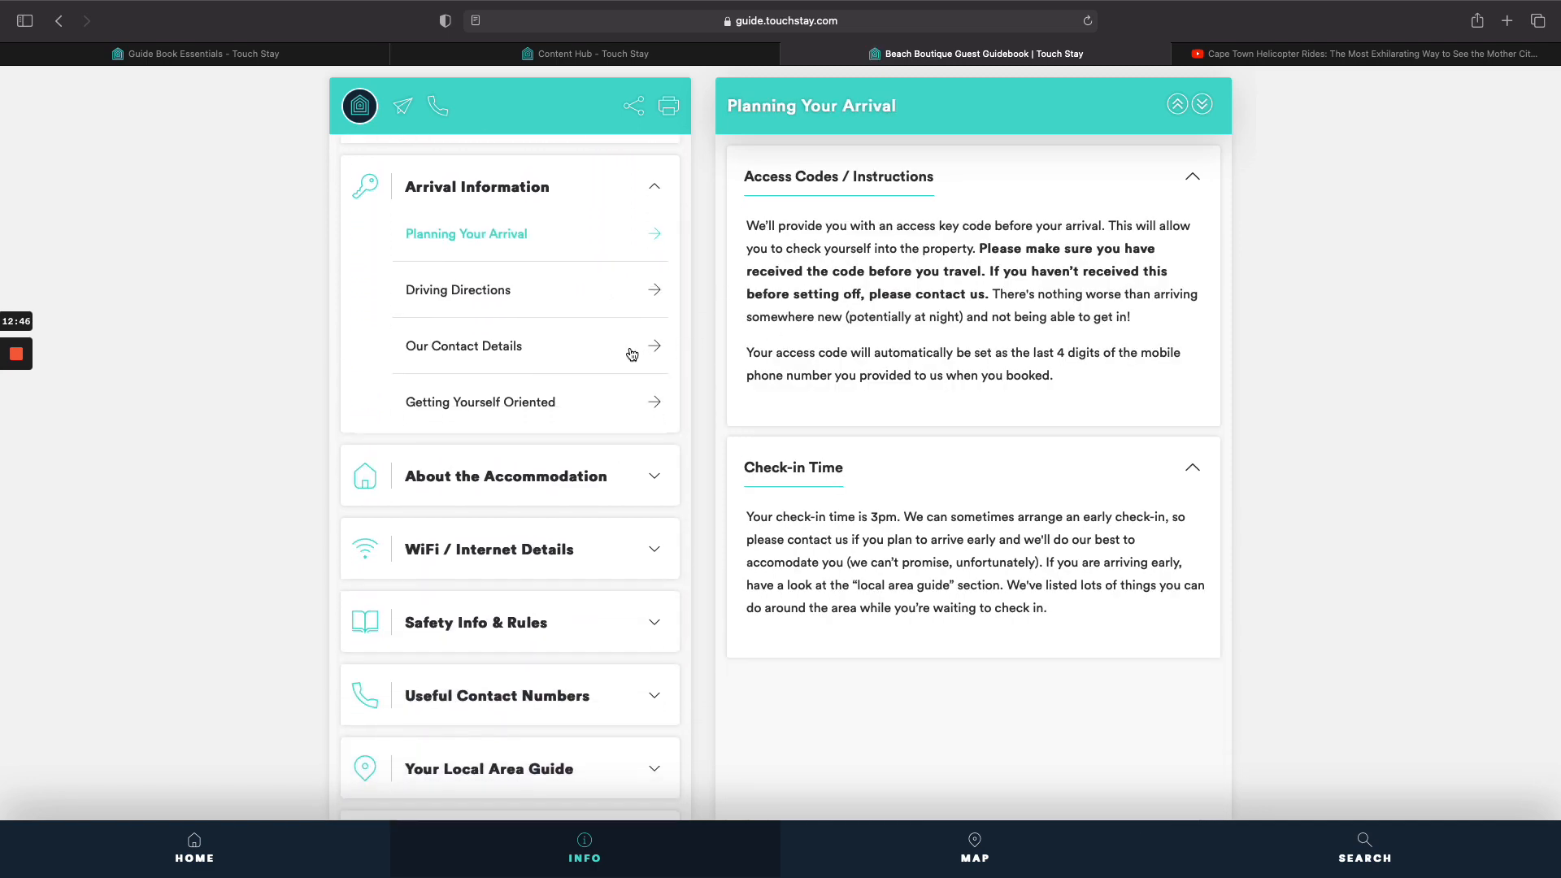
left_click(587, 299)
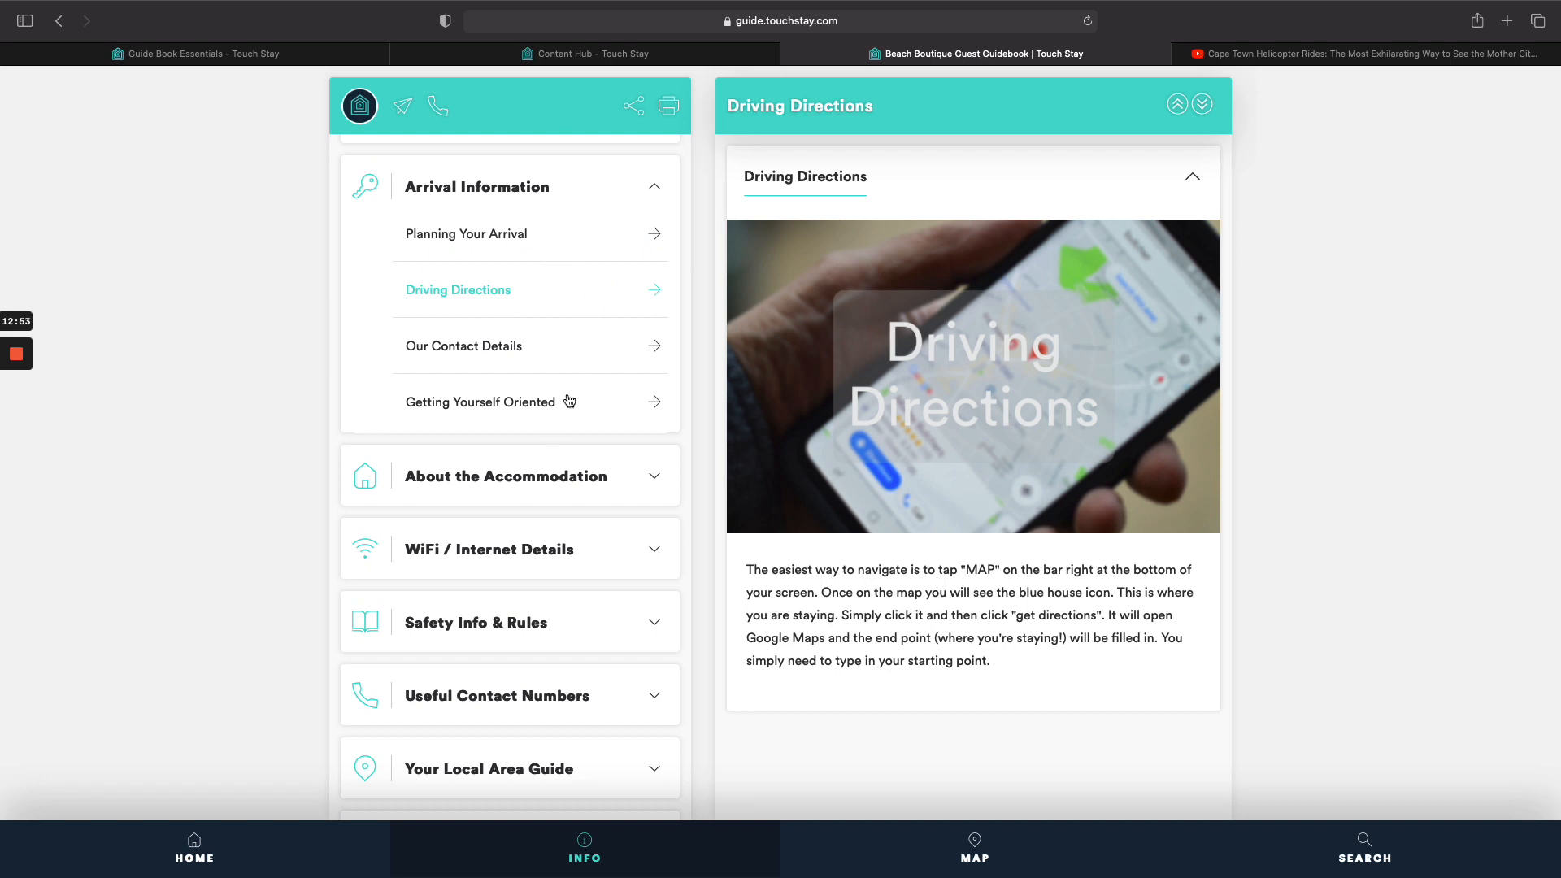
left_click(573, 55)
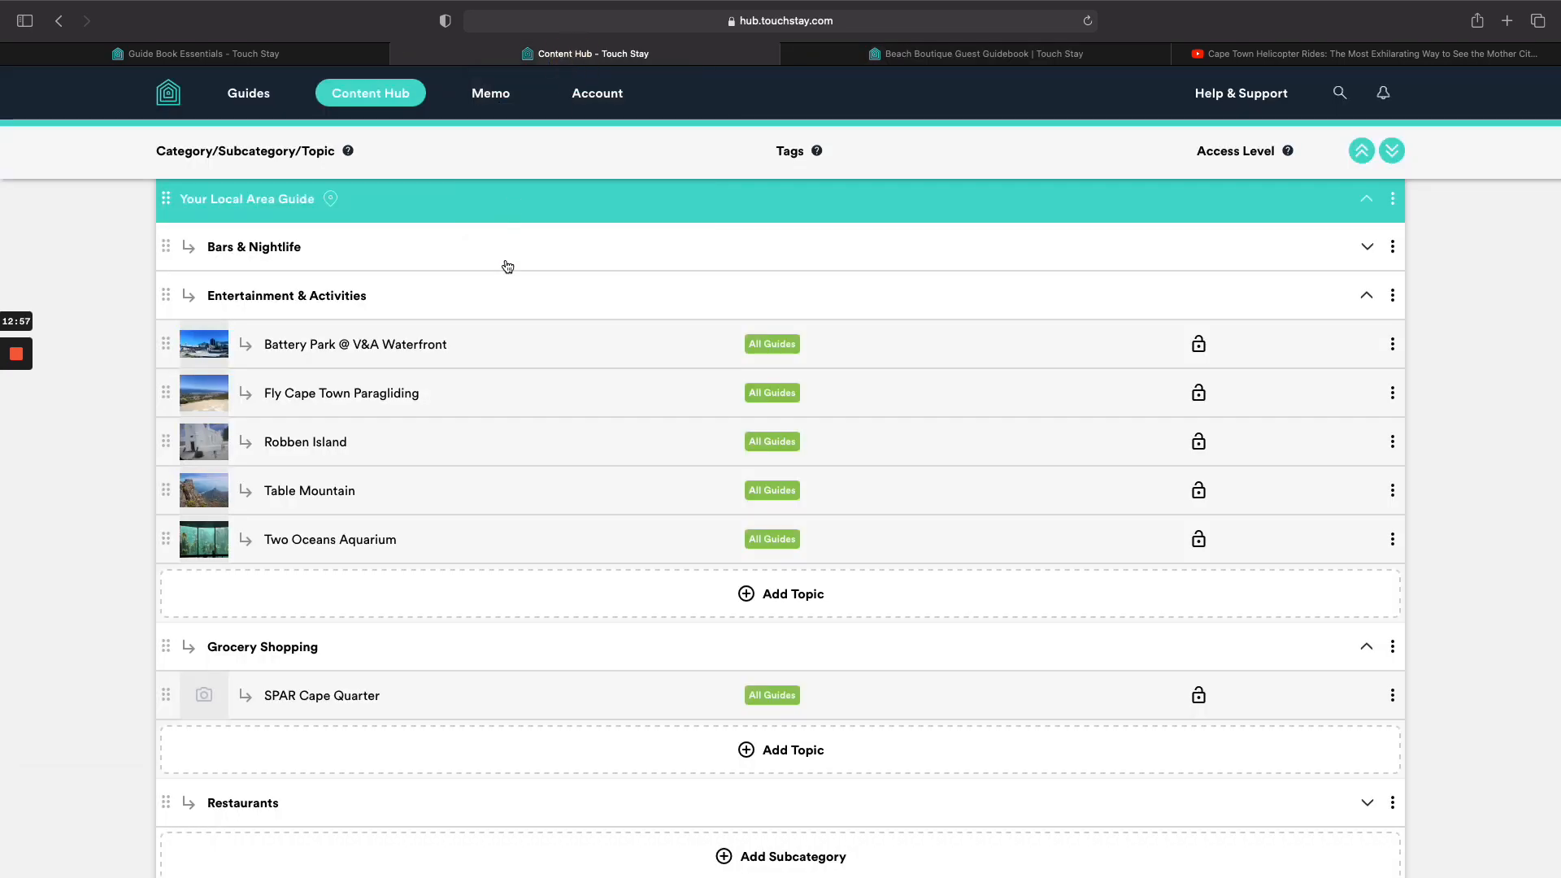
Collapse the Your Local Area Guide and WiFi / Internet Details categories.
left_click(517, 198)
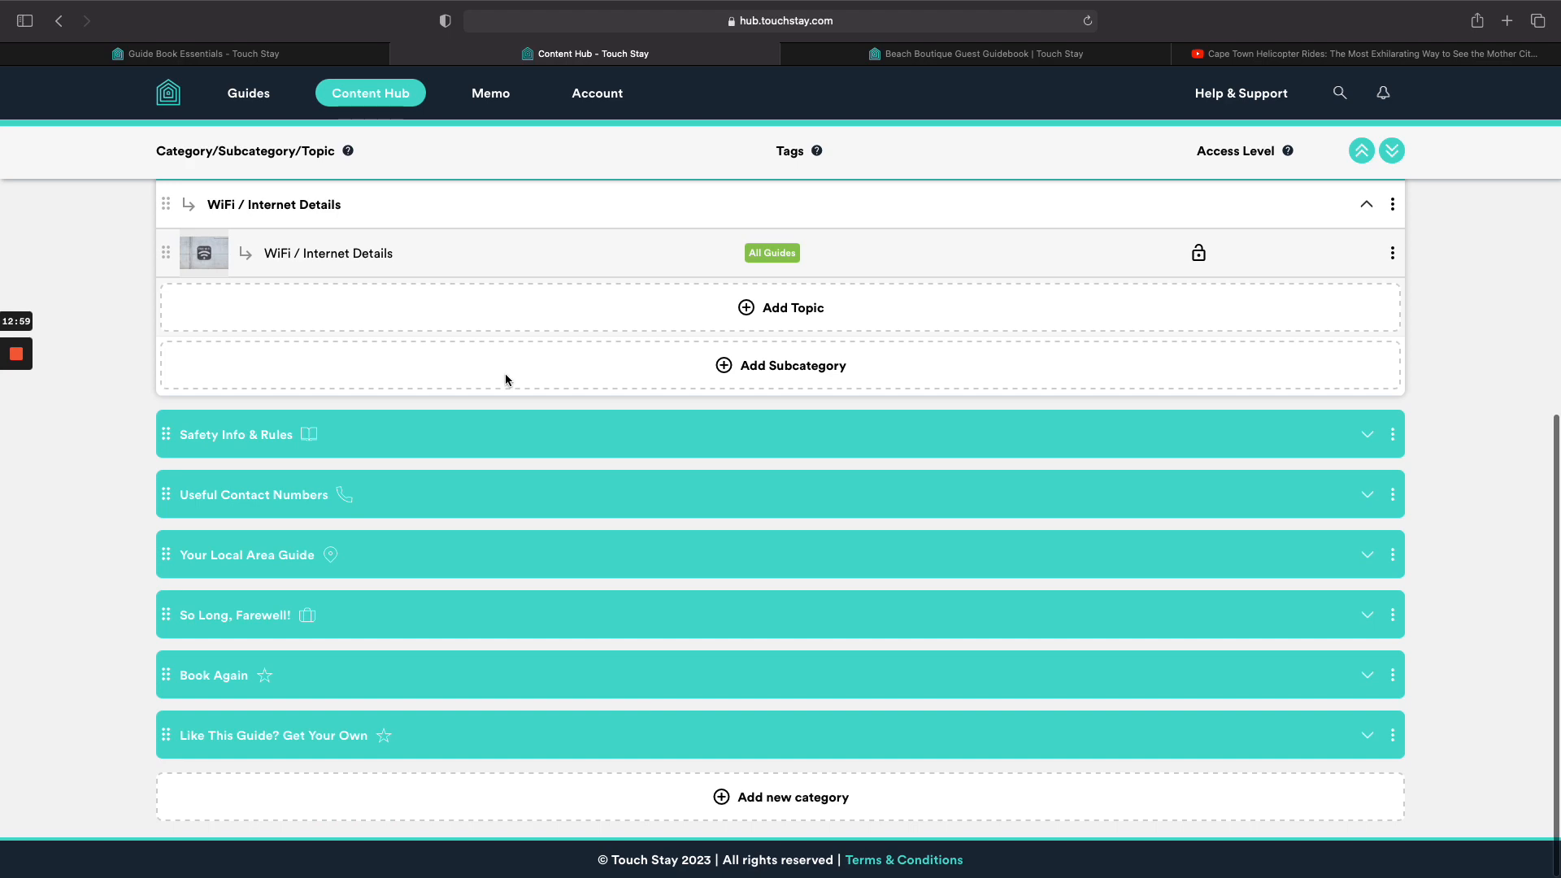
scroll(505, 380, "up", 5)
left_click(489, 631)
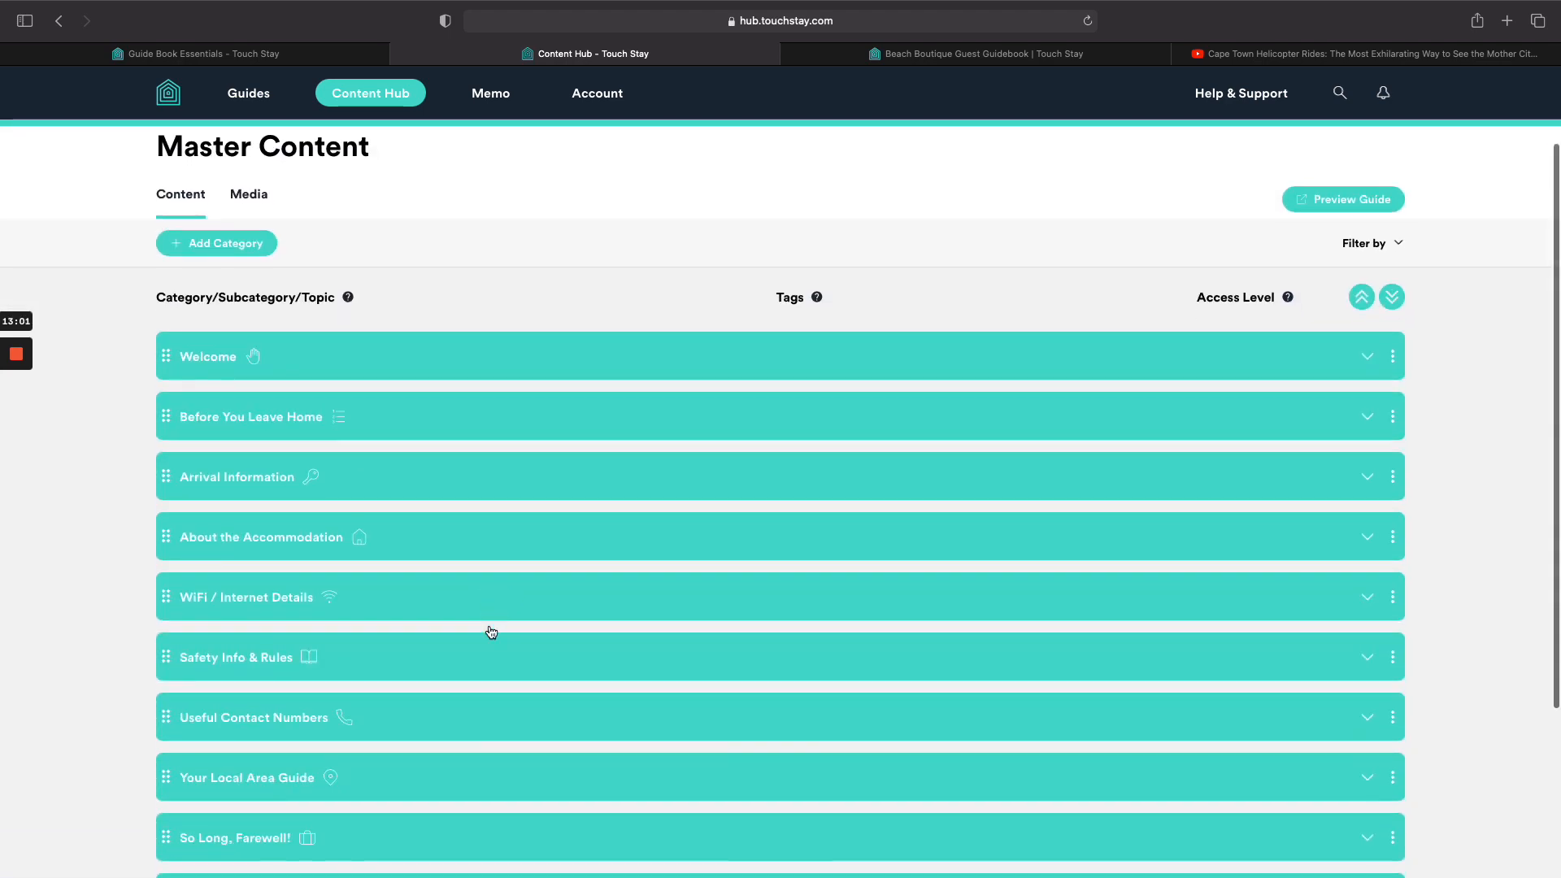
scroll(491, 633, "down", 3)
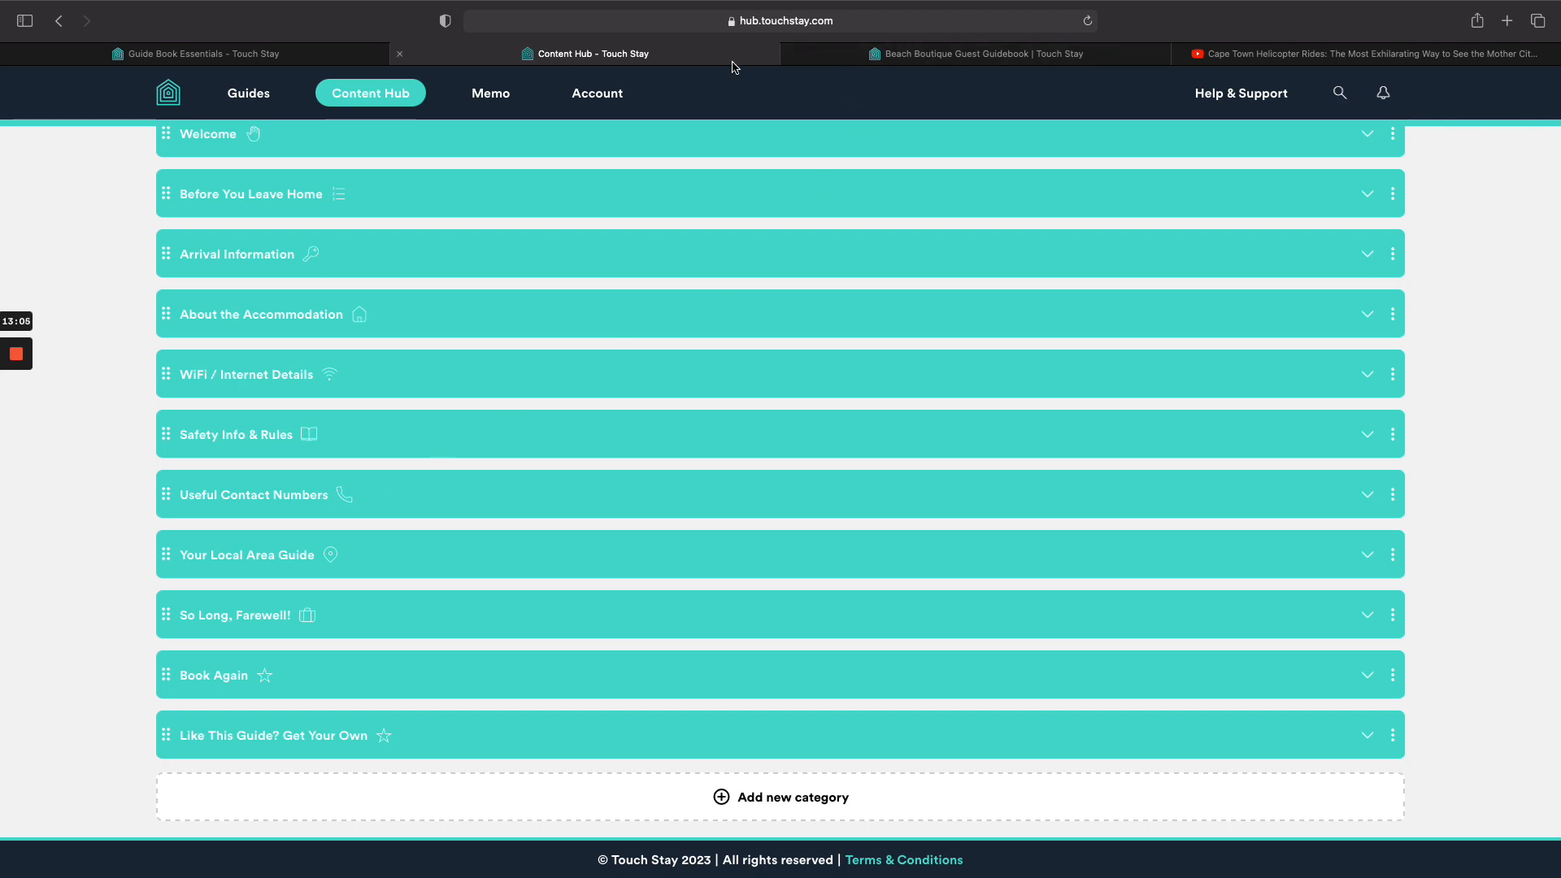
Check the guidebook's Home page, then expand Useful Contact Numbers in the Content Hub.
left_click(891, 54)
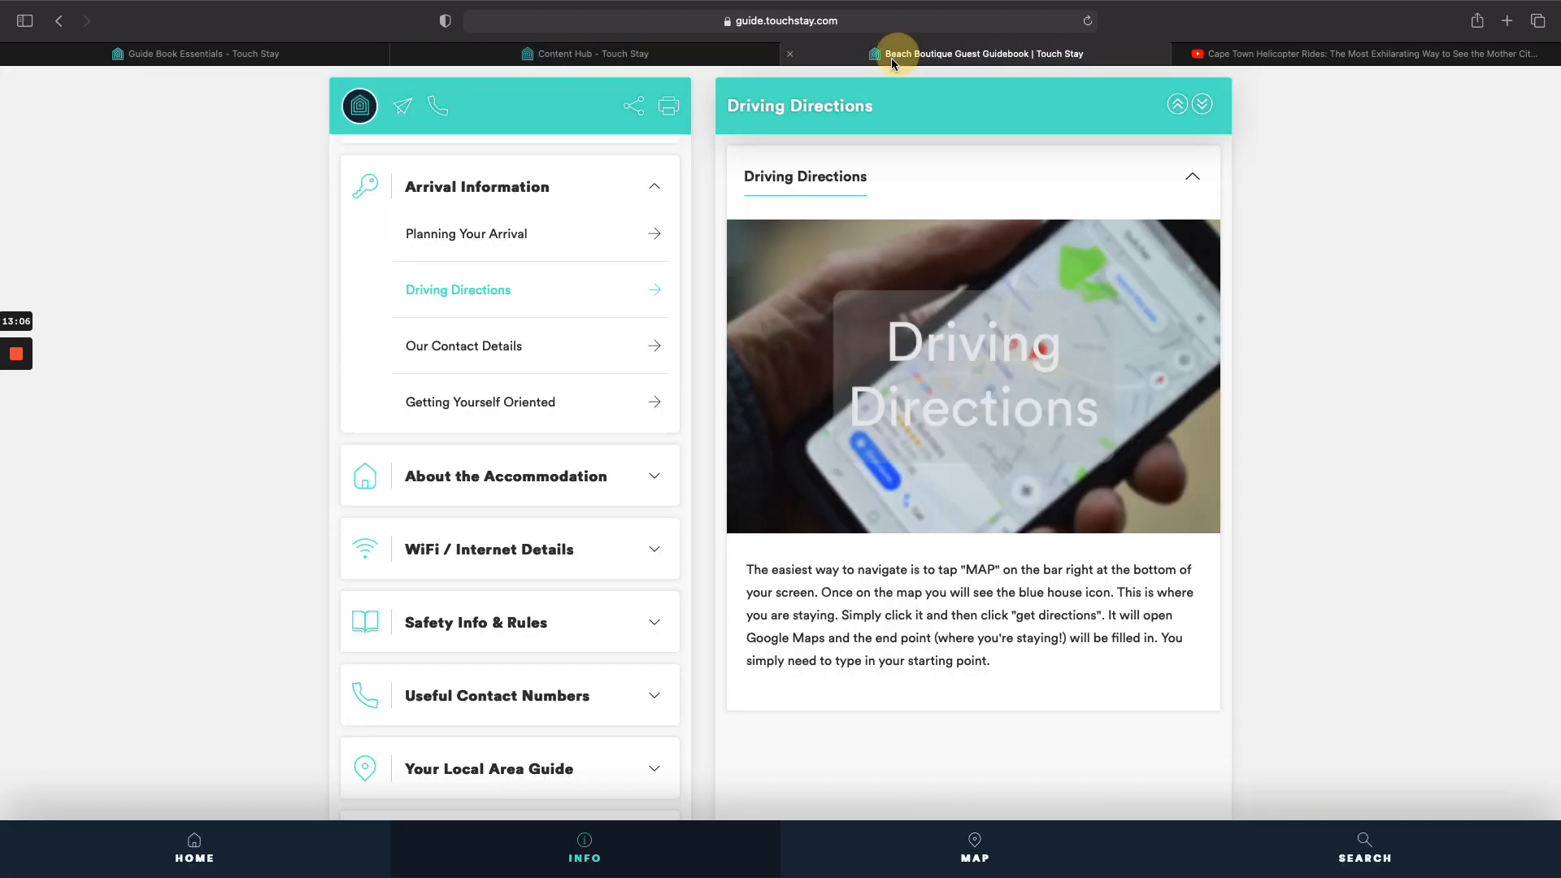
left_click(260, 867)
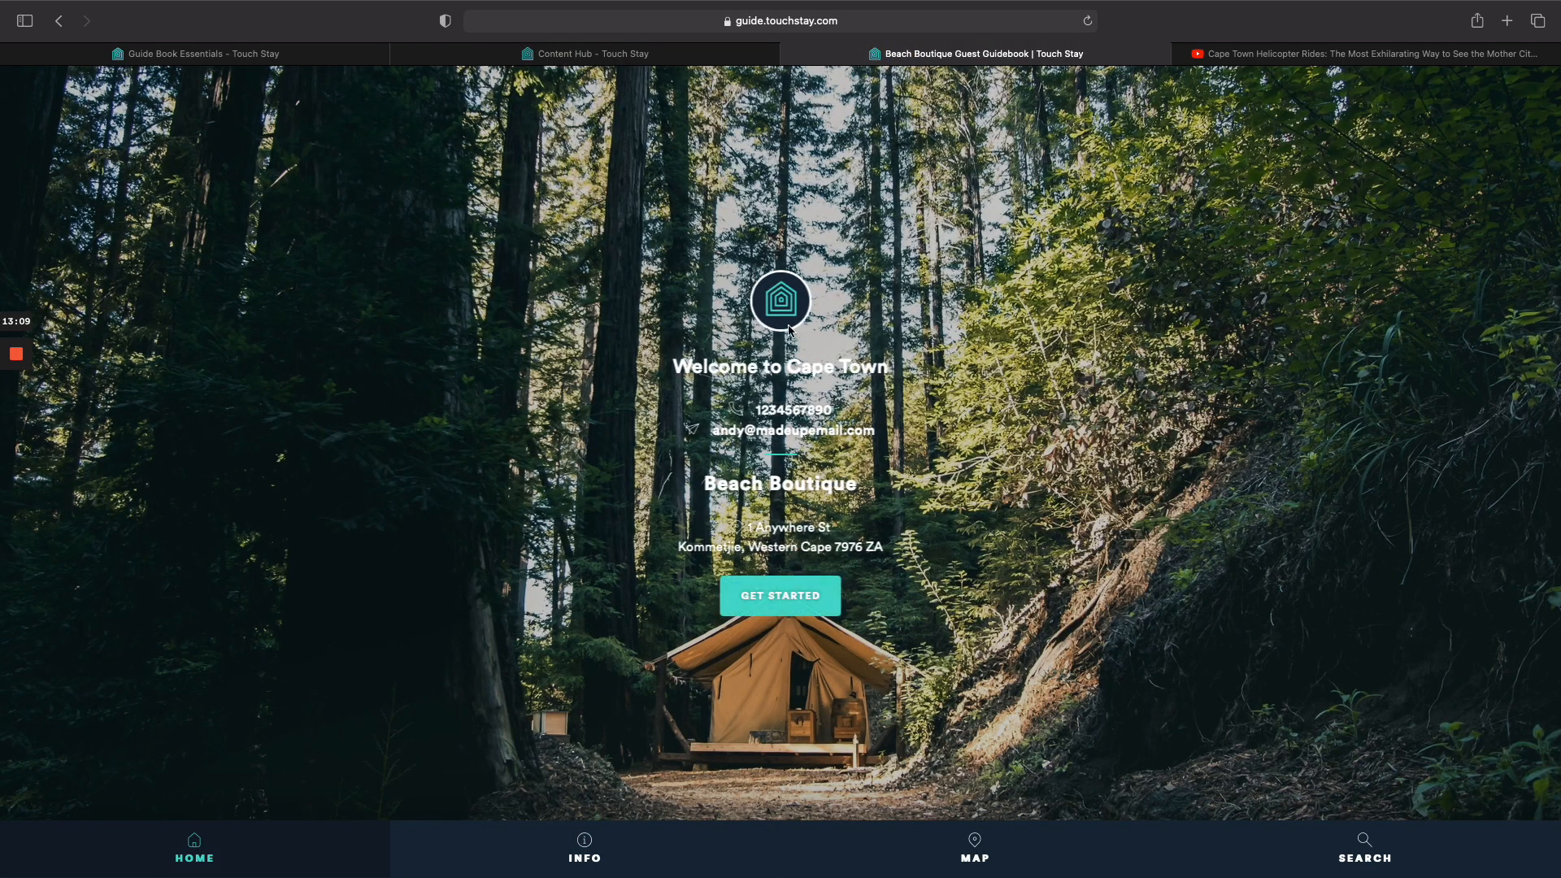
left_click(585, 54)
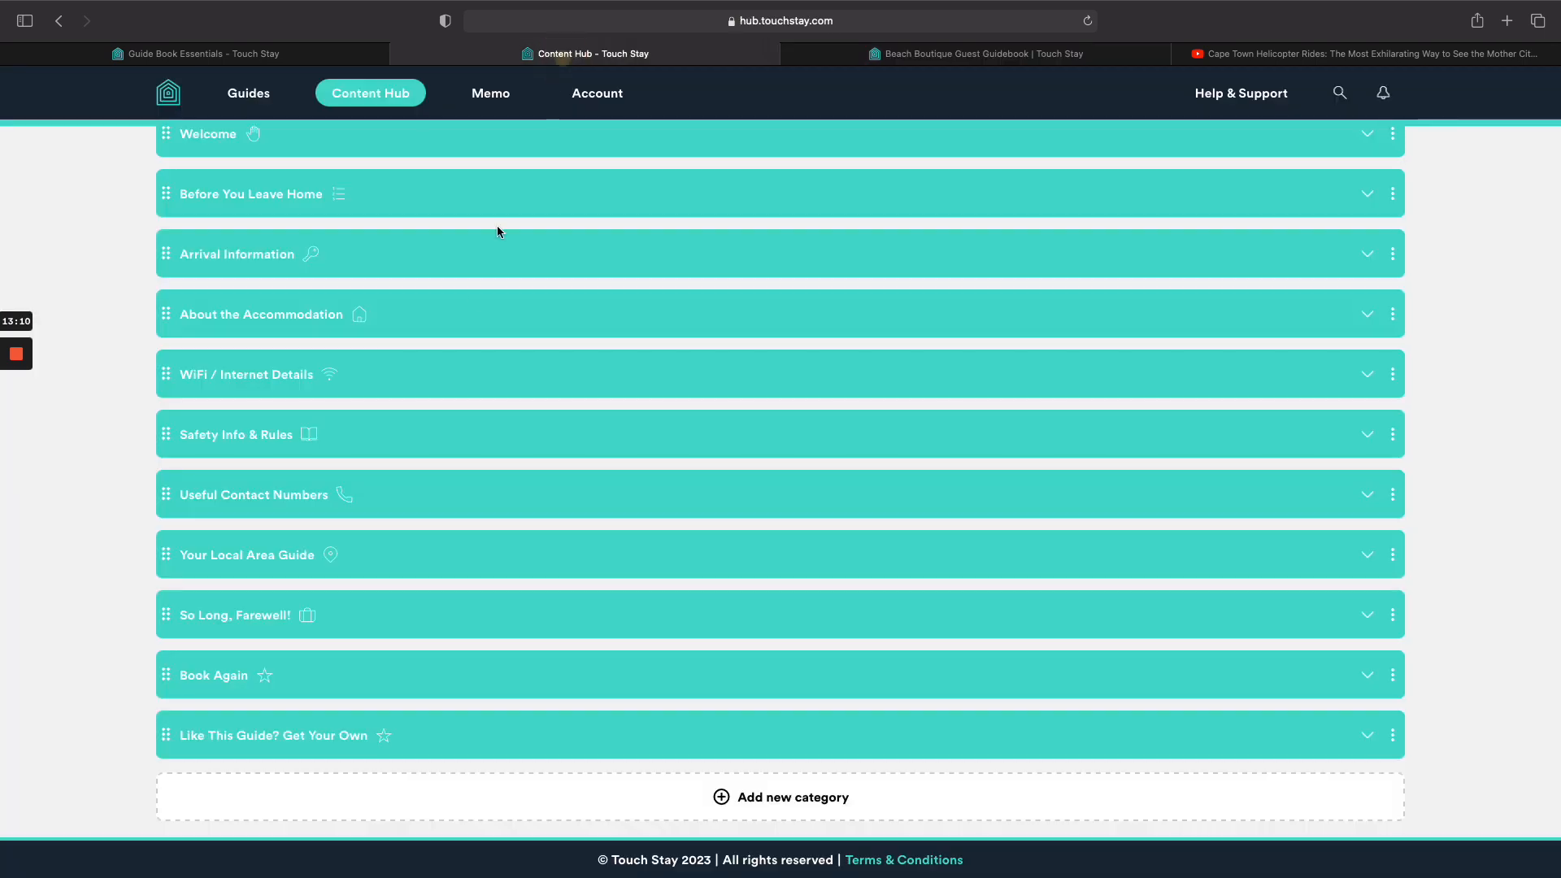
left_click(398, 499)
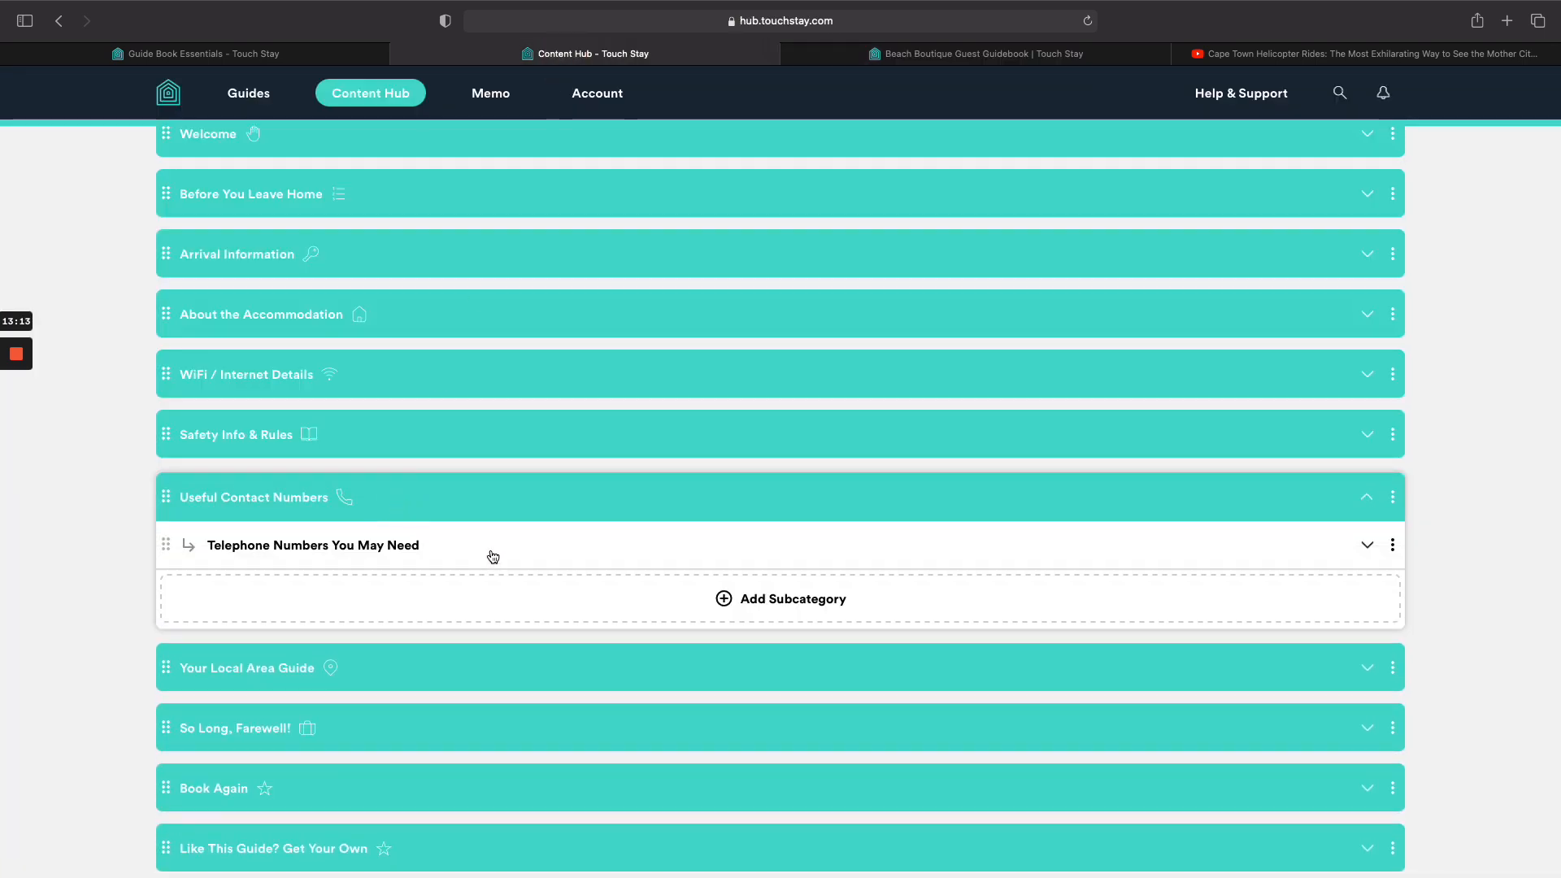
Under Telephone Numbers You May Need, remove the All Guides tag from Housekeepers / Cleaners and save.
left_click(493, 556)
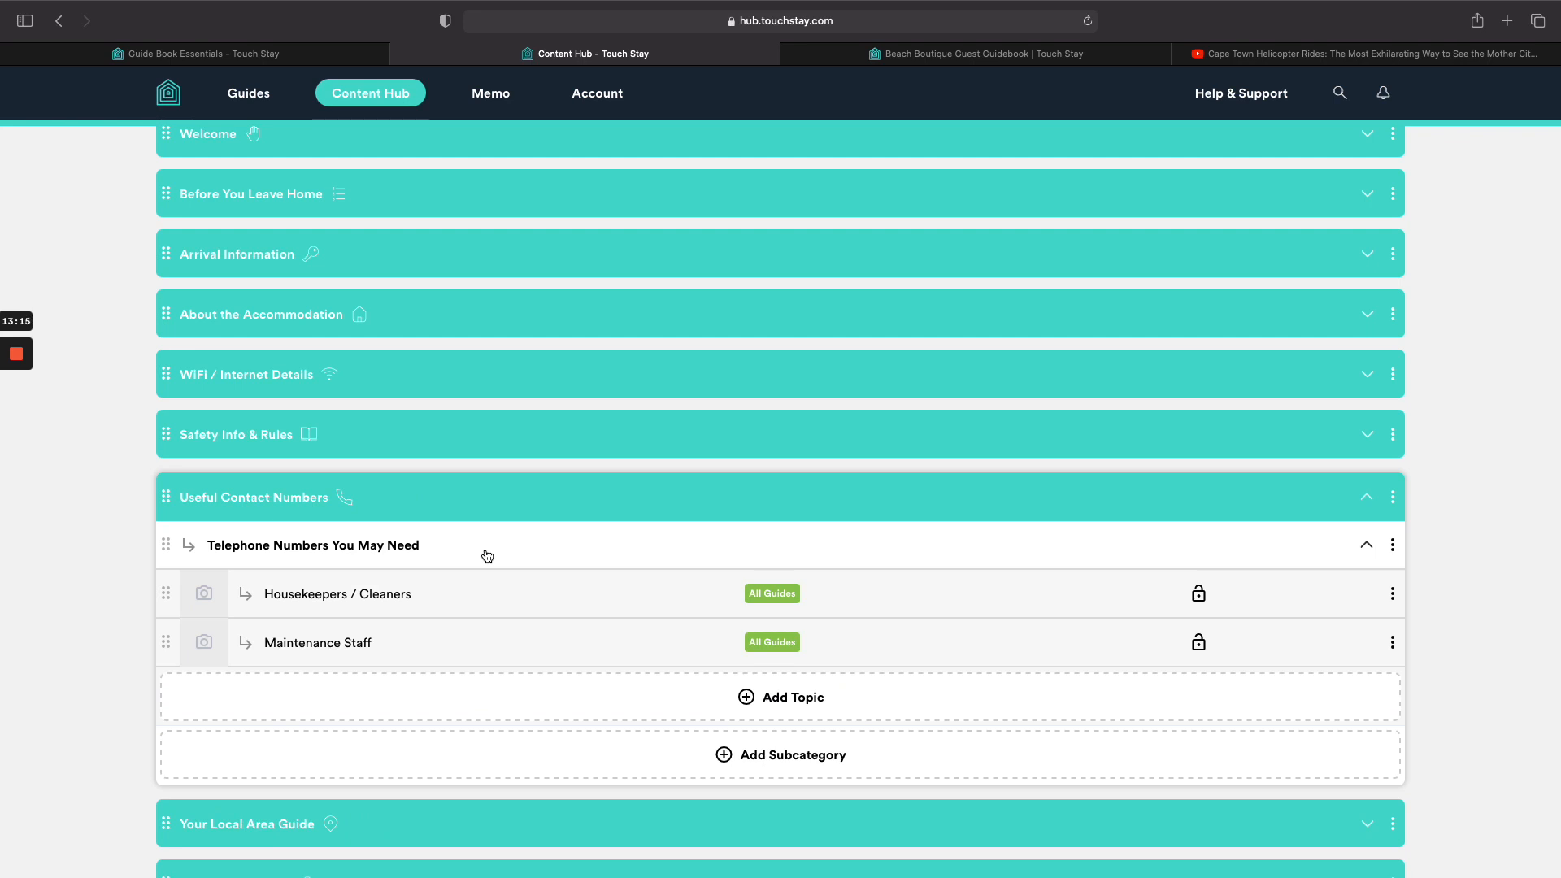
left_click(1393, 598)
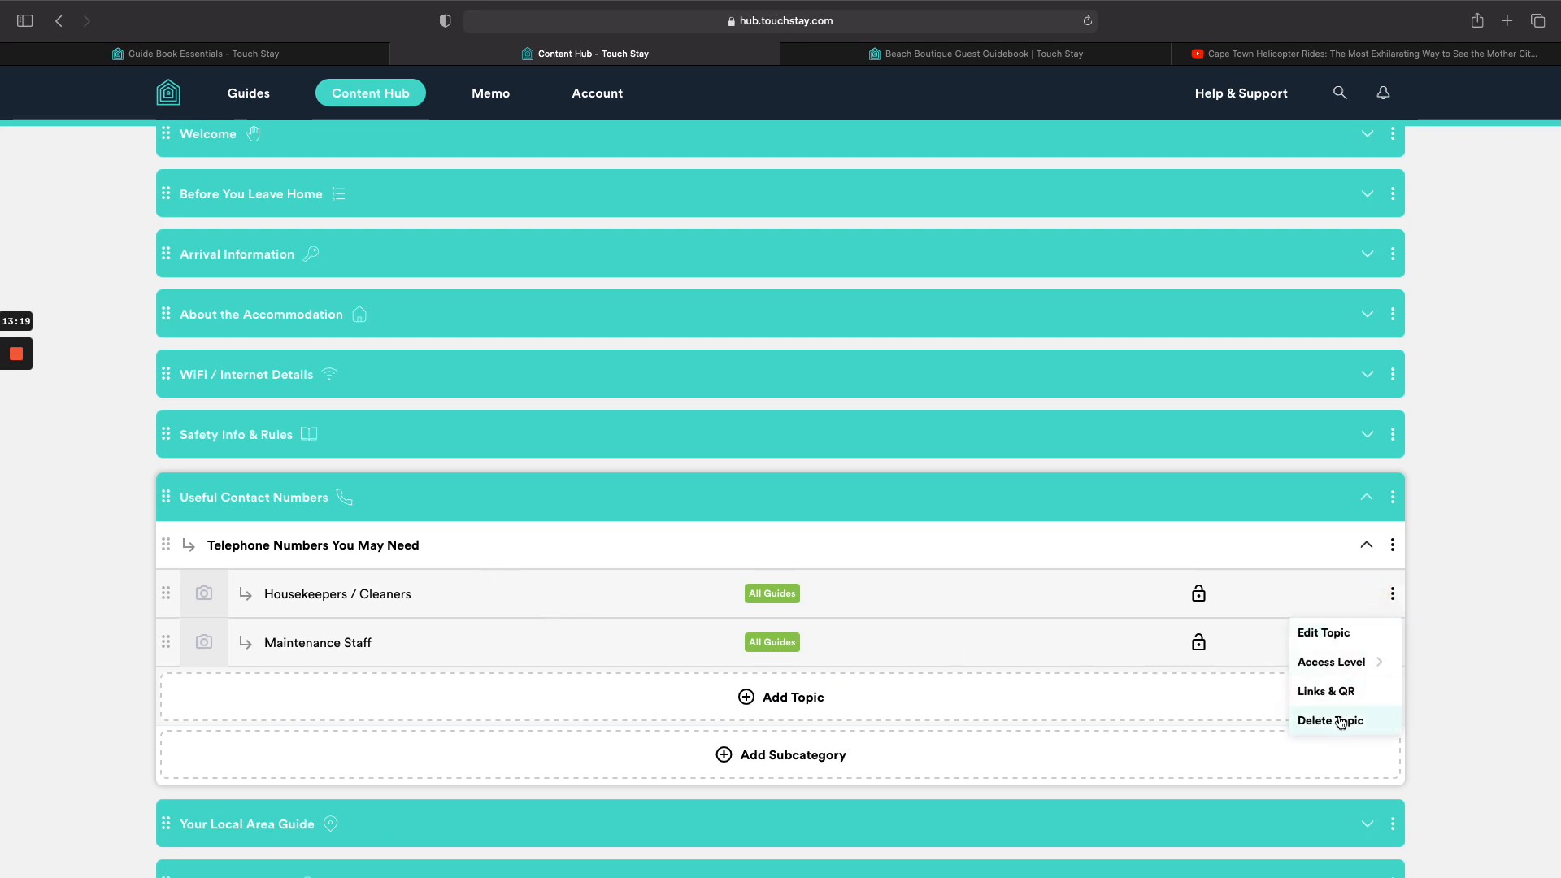
left_click(1324, 632)
scroll(730, 640, "down", 3)
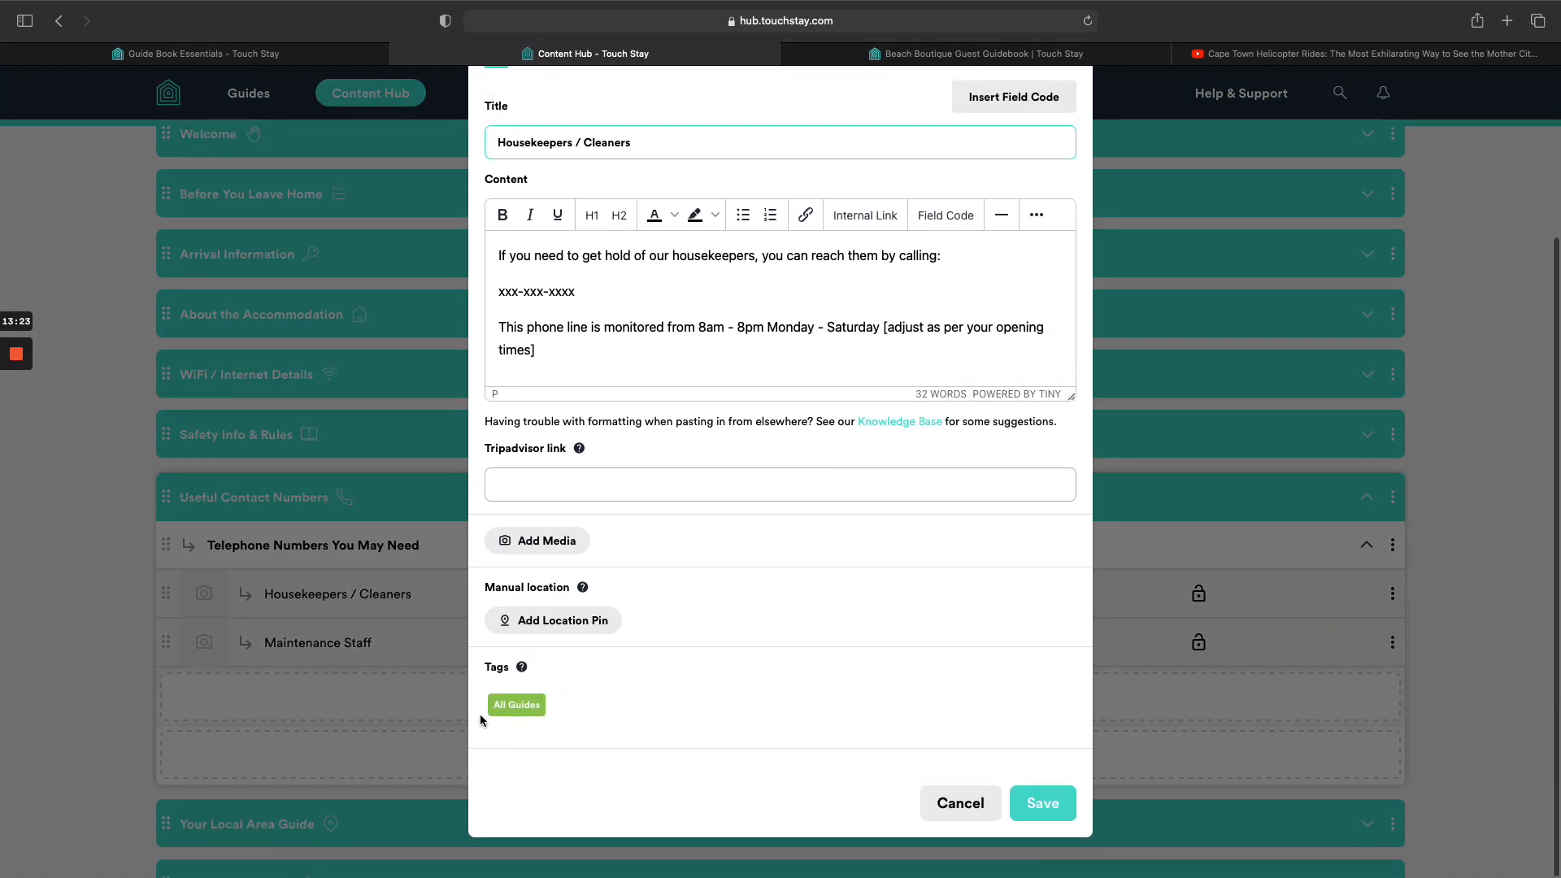
left_click(501, 713)
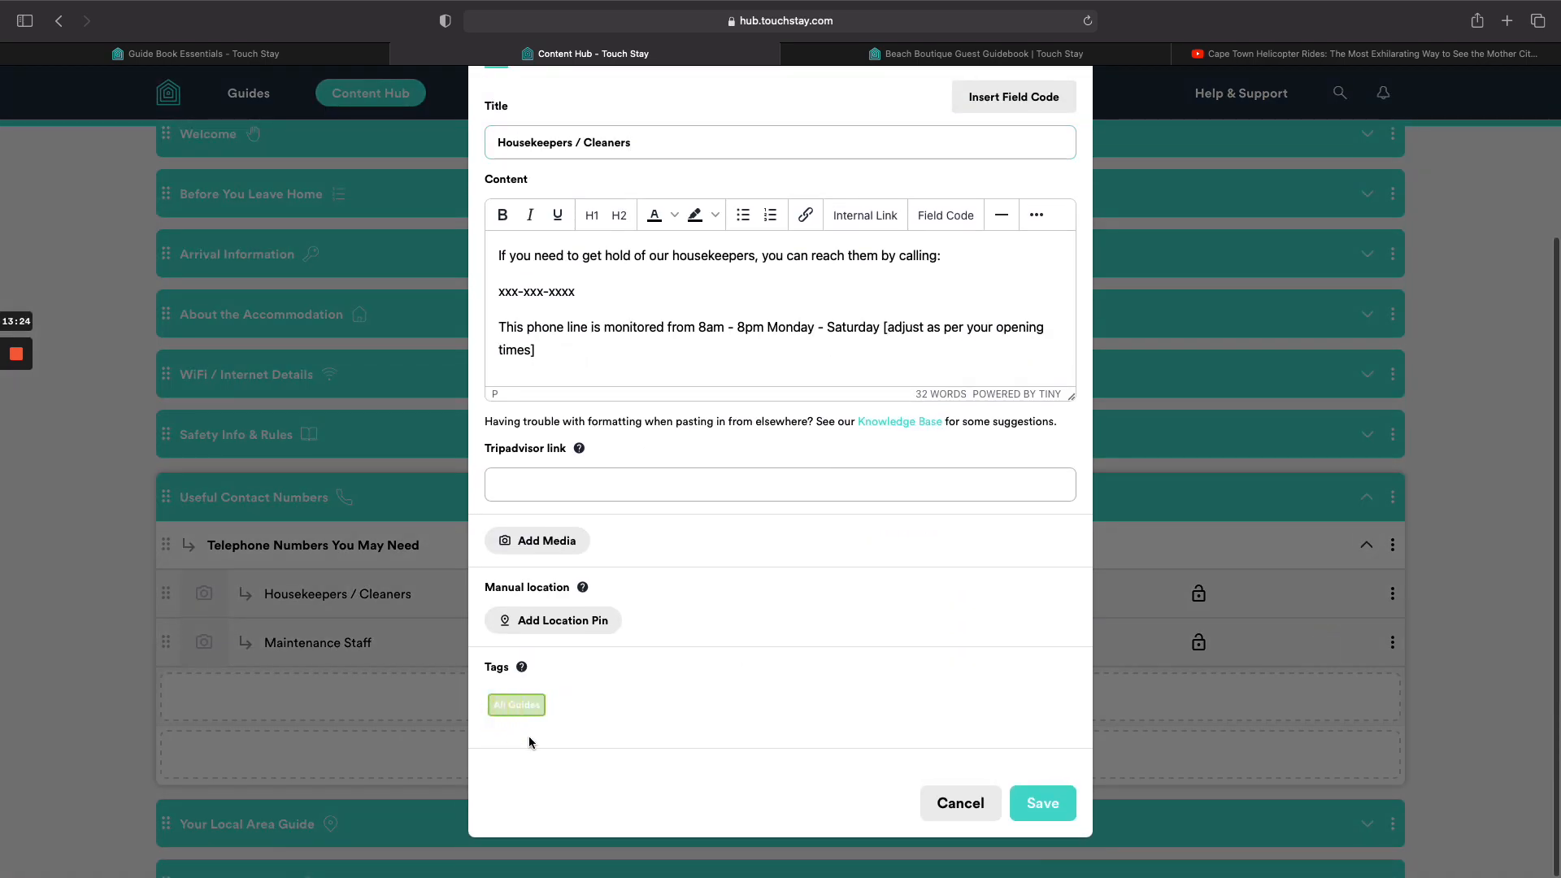
left_click(1036, 811)
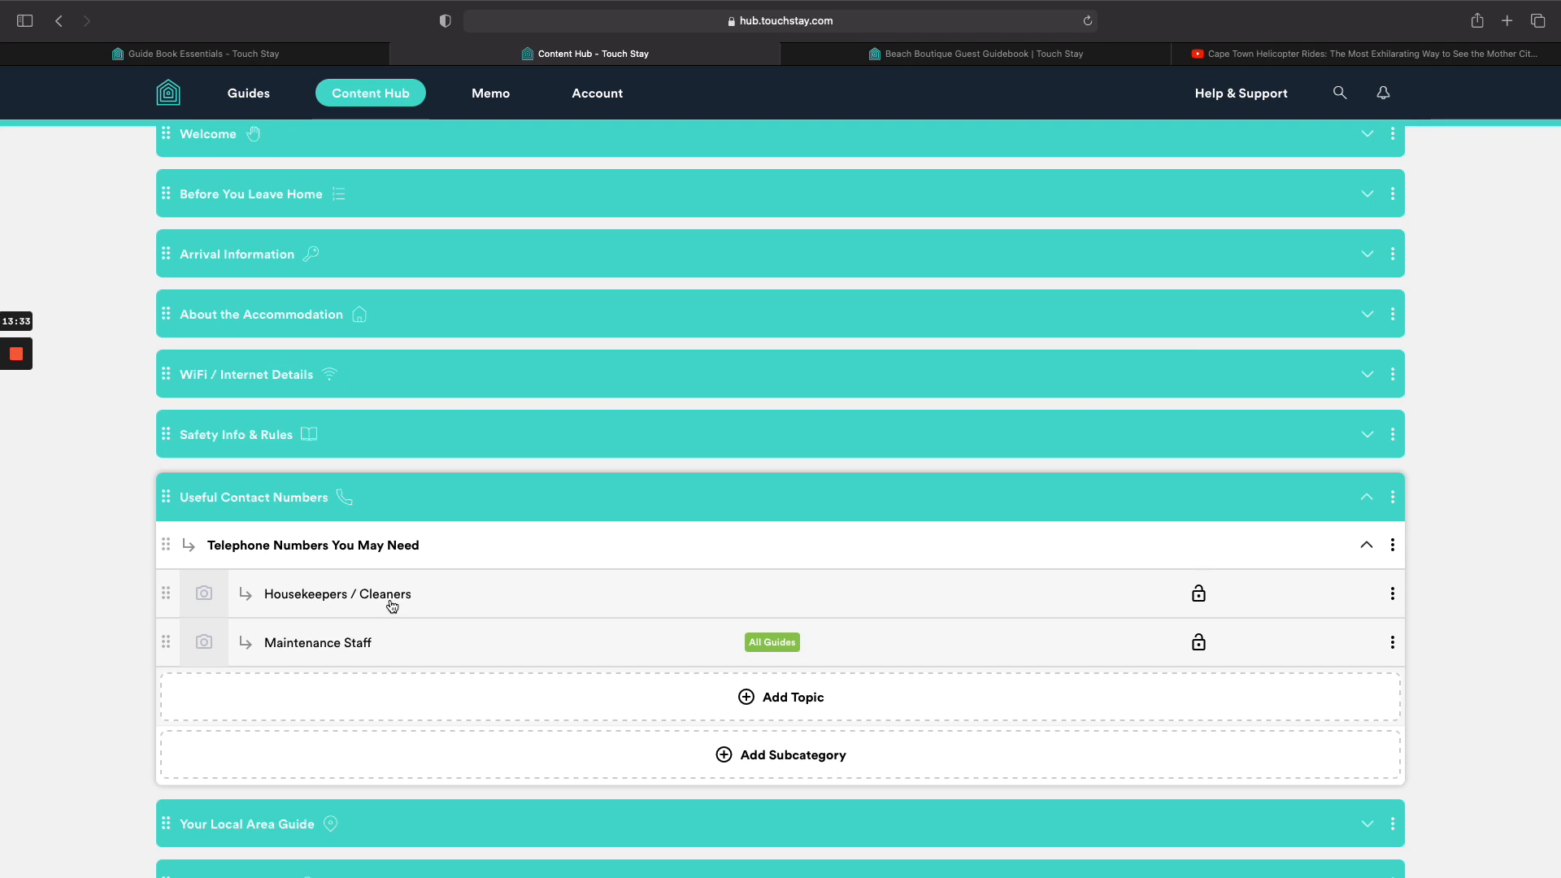
Remove the All Guides tag from the Maintenance Staff topic and save.
left_click(1393, 642)
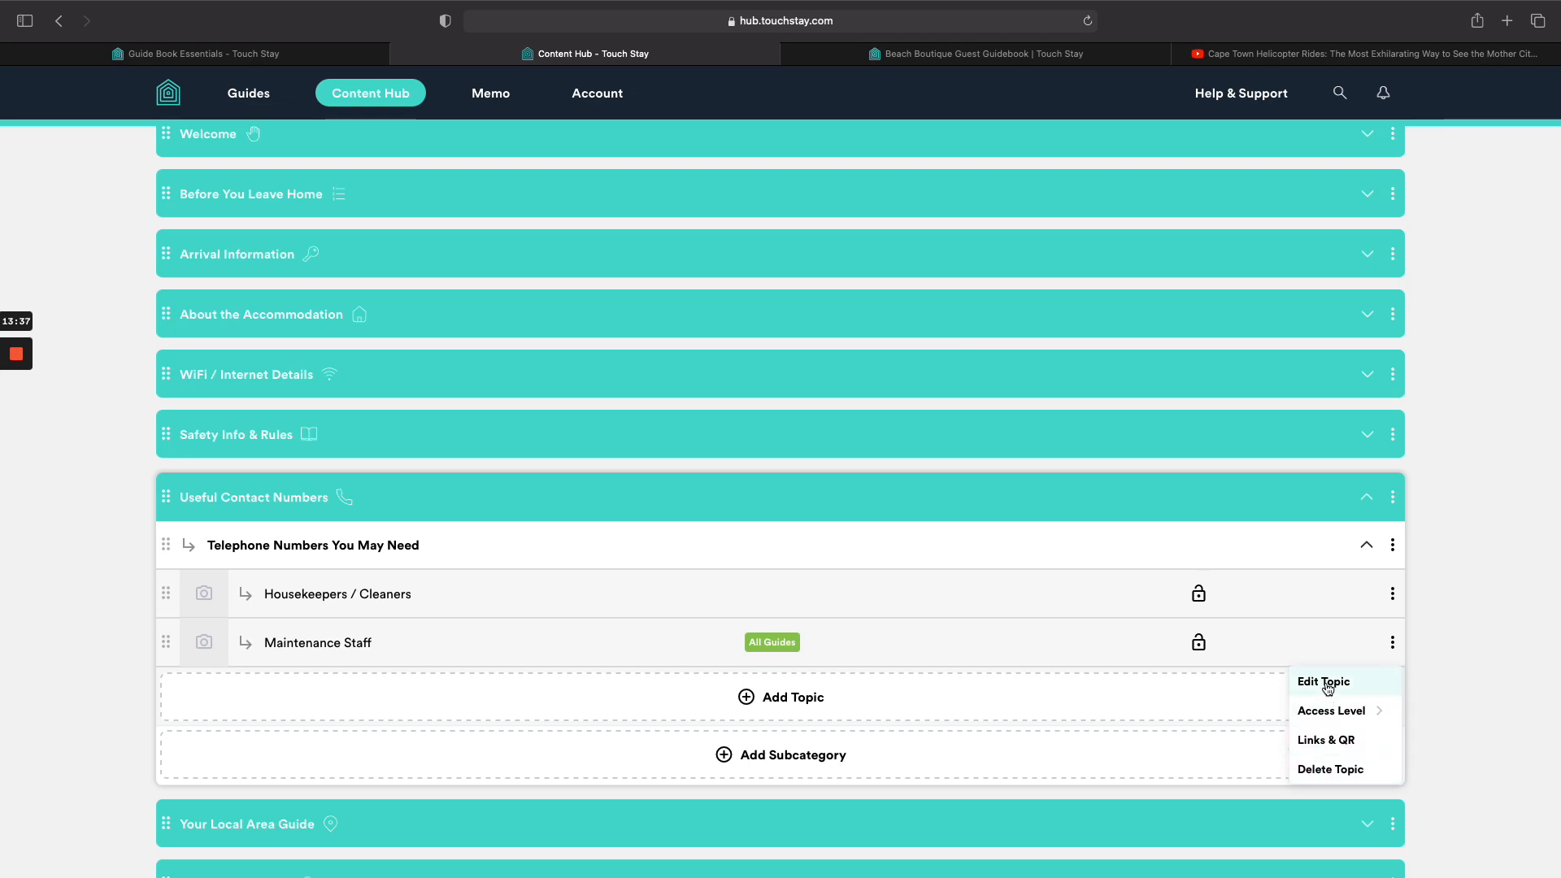
left_click(1327, 681)
scroll(666, 586, "down", 5)
left_click(517, 705)
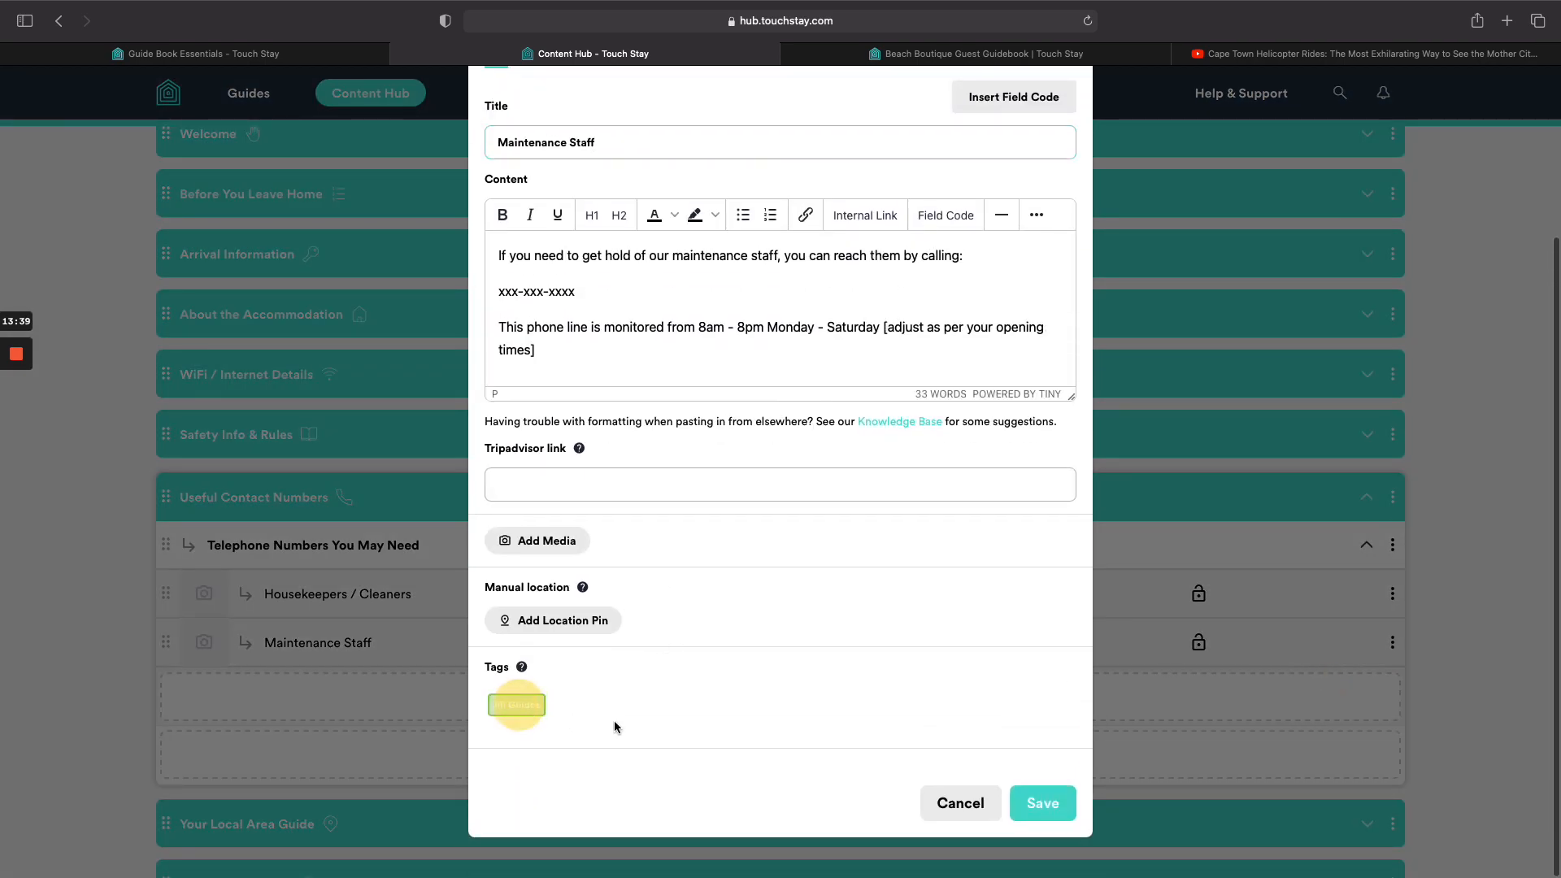
left_click(1045, 803)
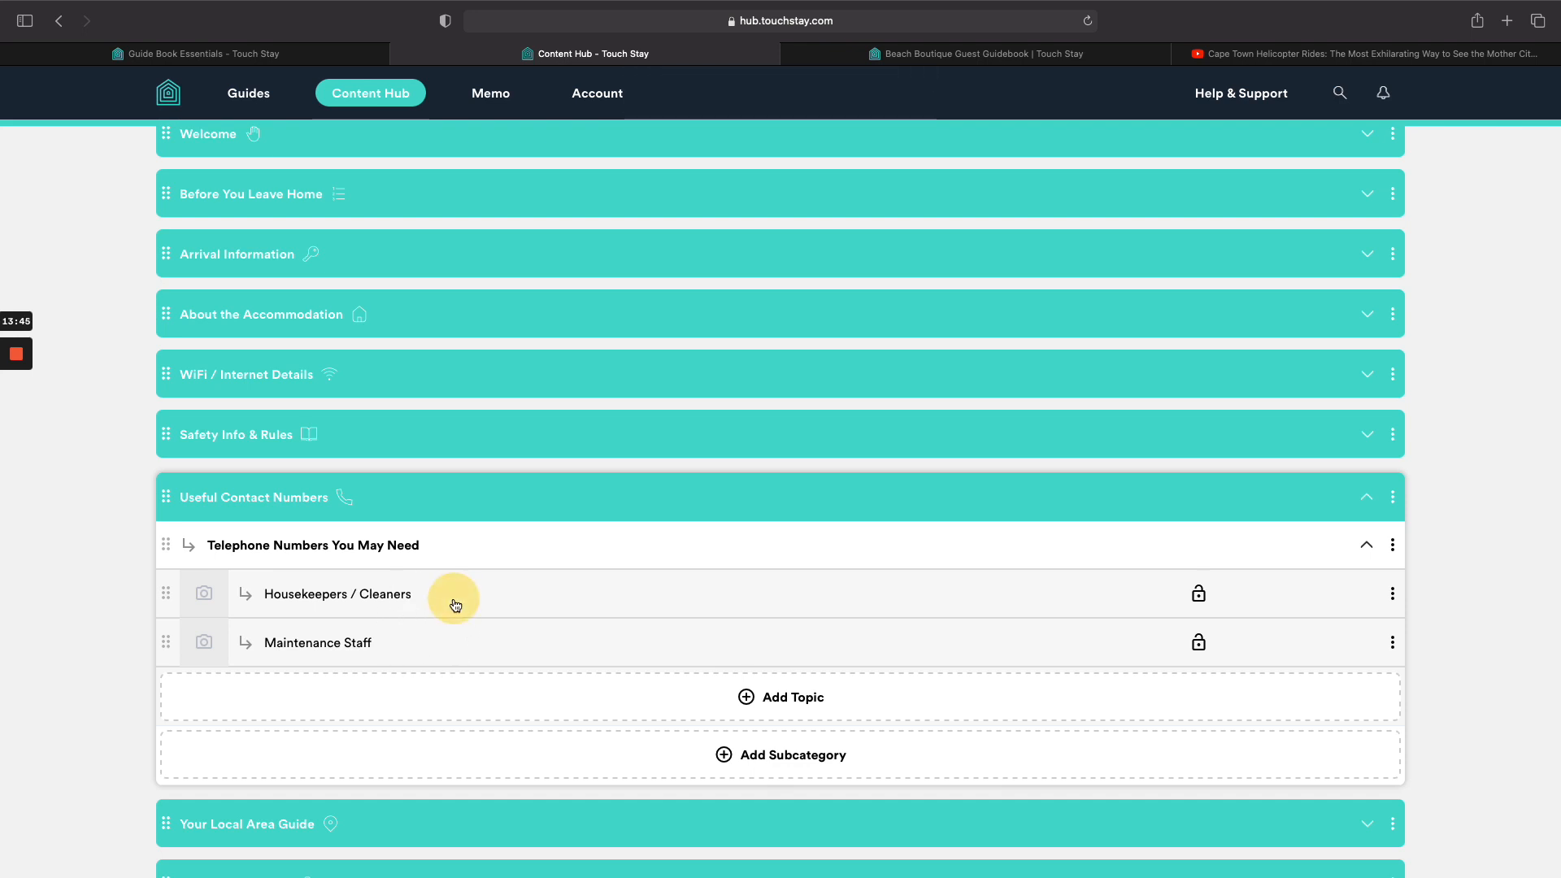
Reopen Housekeepers / Cleaners to verify its tags, then close the editor without changes.
left_click(390, 592)
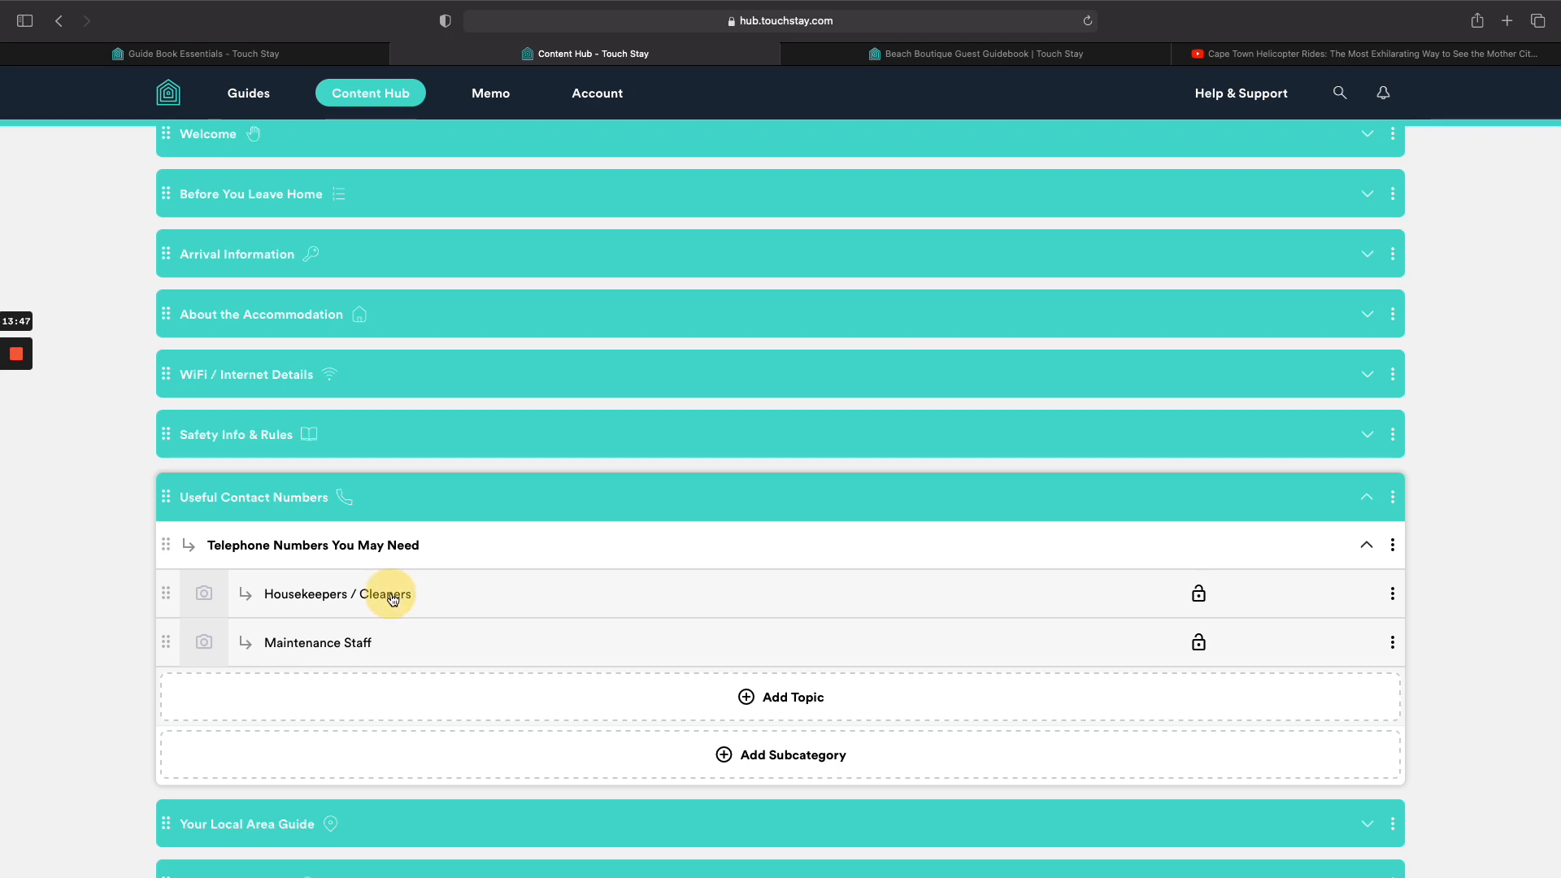
scroll(724, 680, "down", 3)
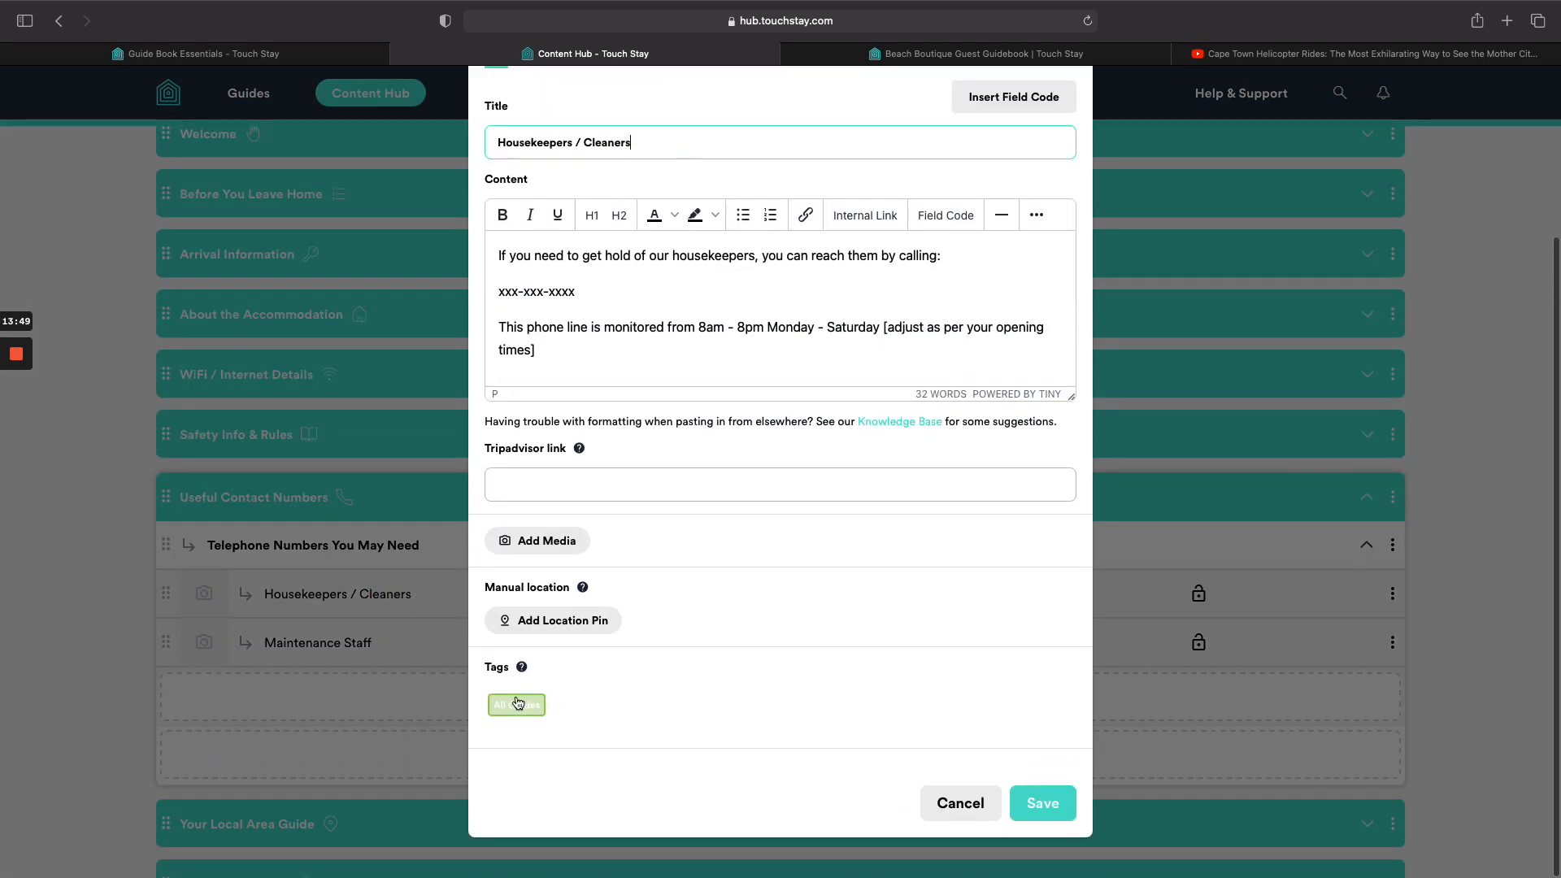
left_click(960, 802)
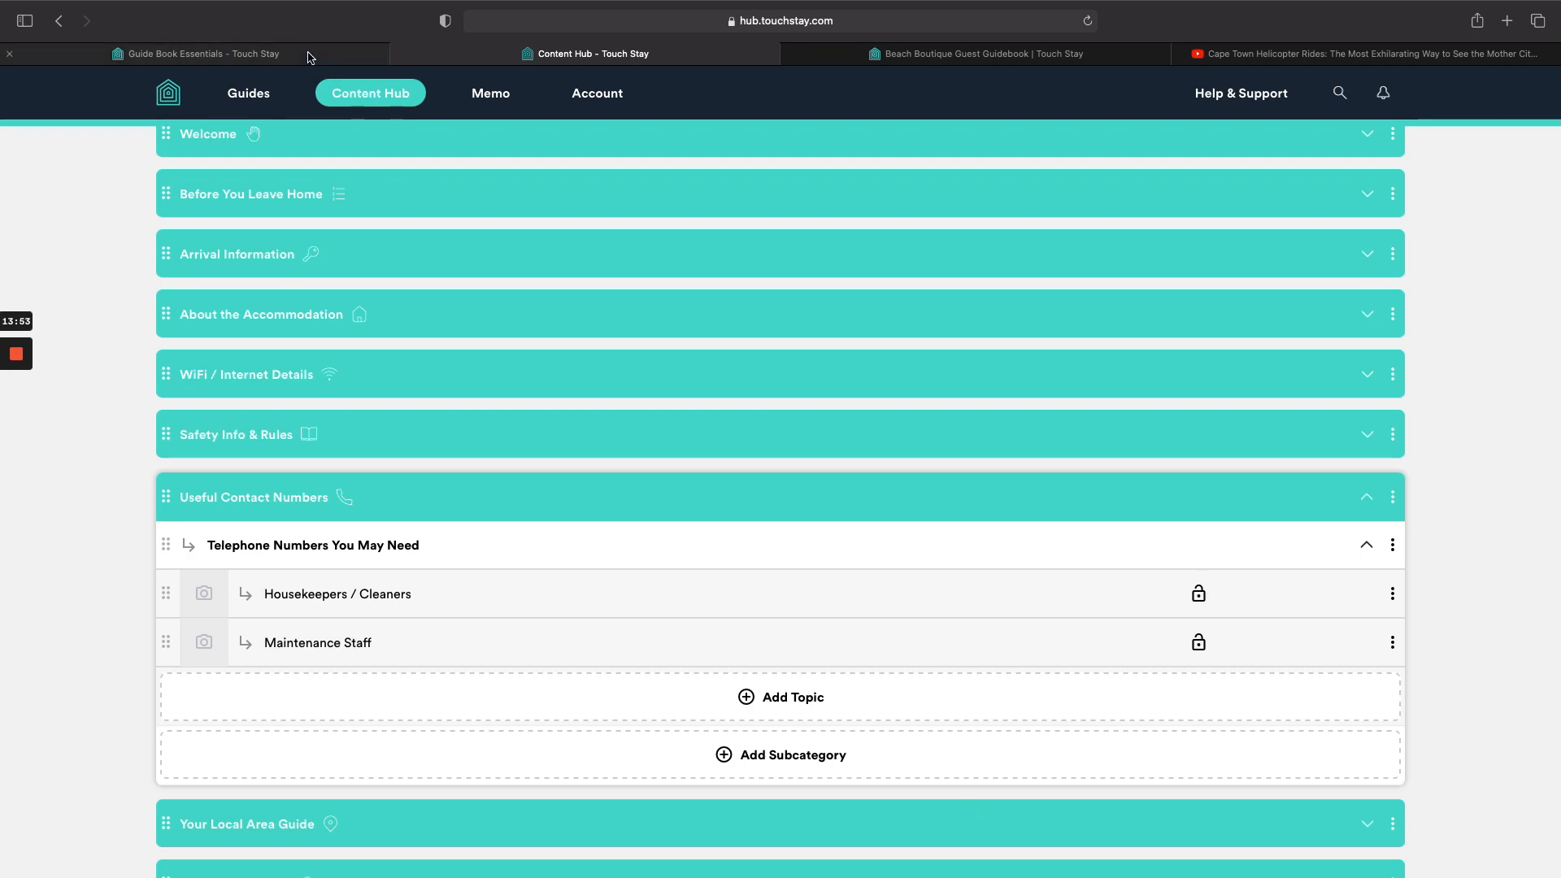
mouse_move(309, 56)
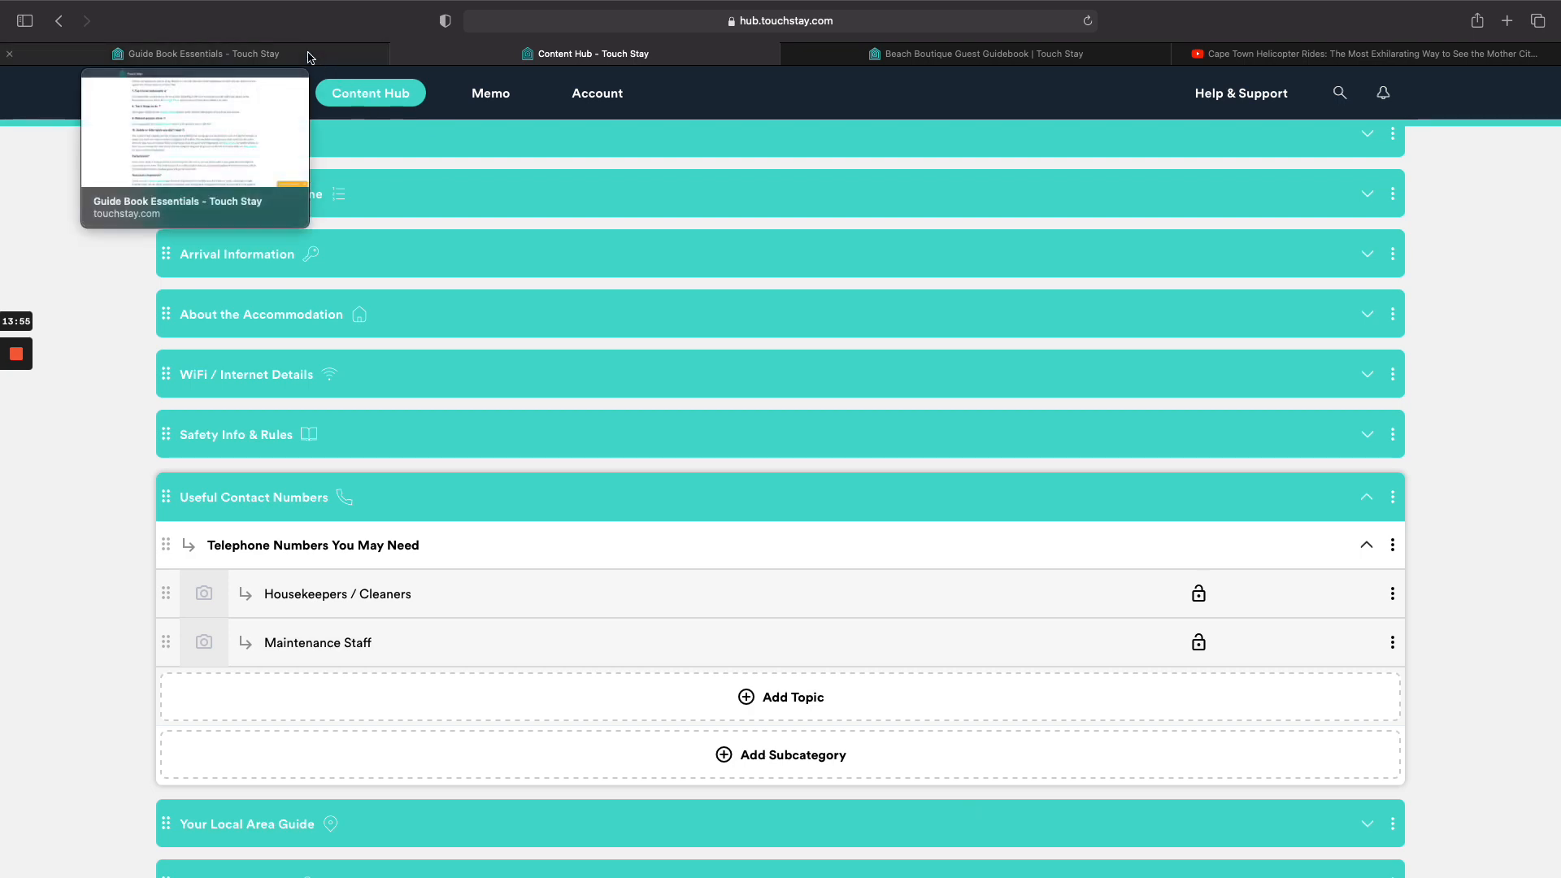
Review the Guide Book Essentials article, then collapse Useful Contact Numbers and expand Before You Leave Home.
left_click(309, 57)
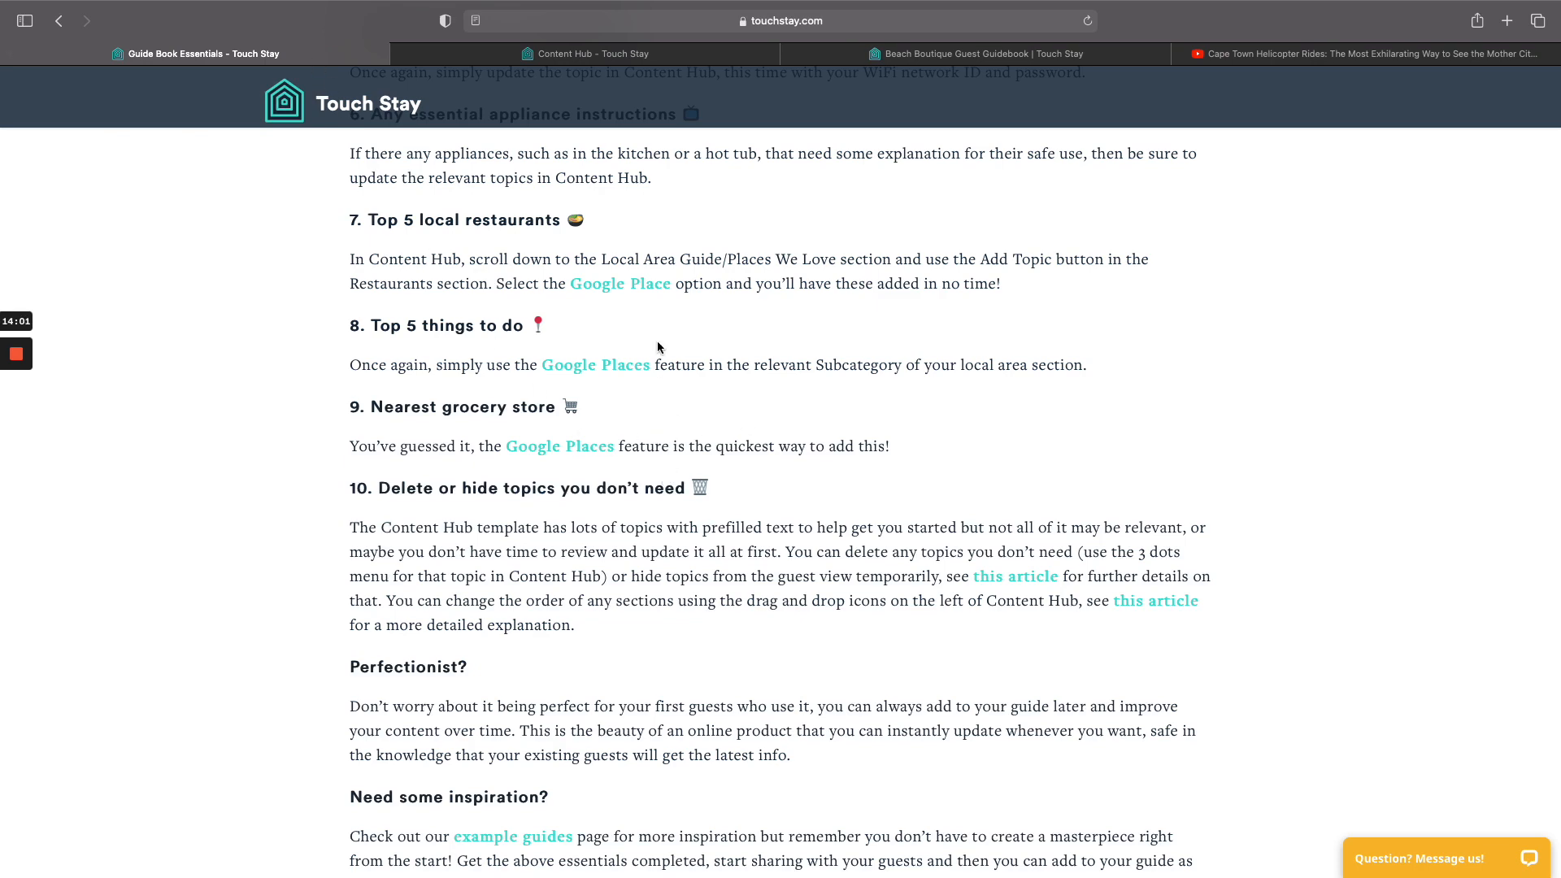
left_click(655, 52)
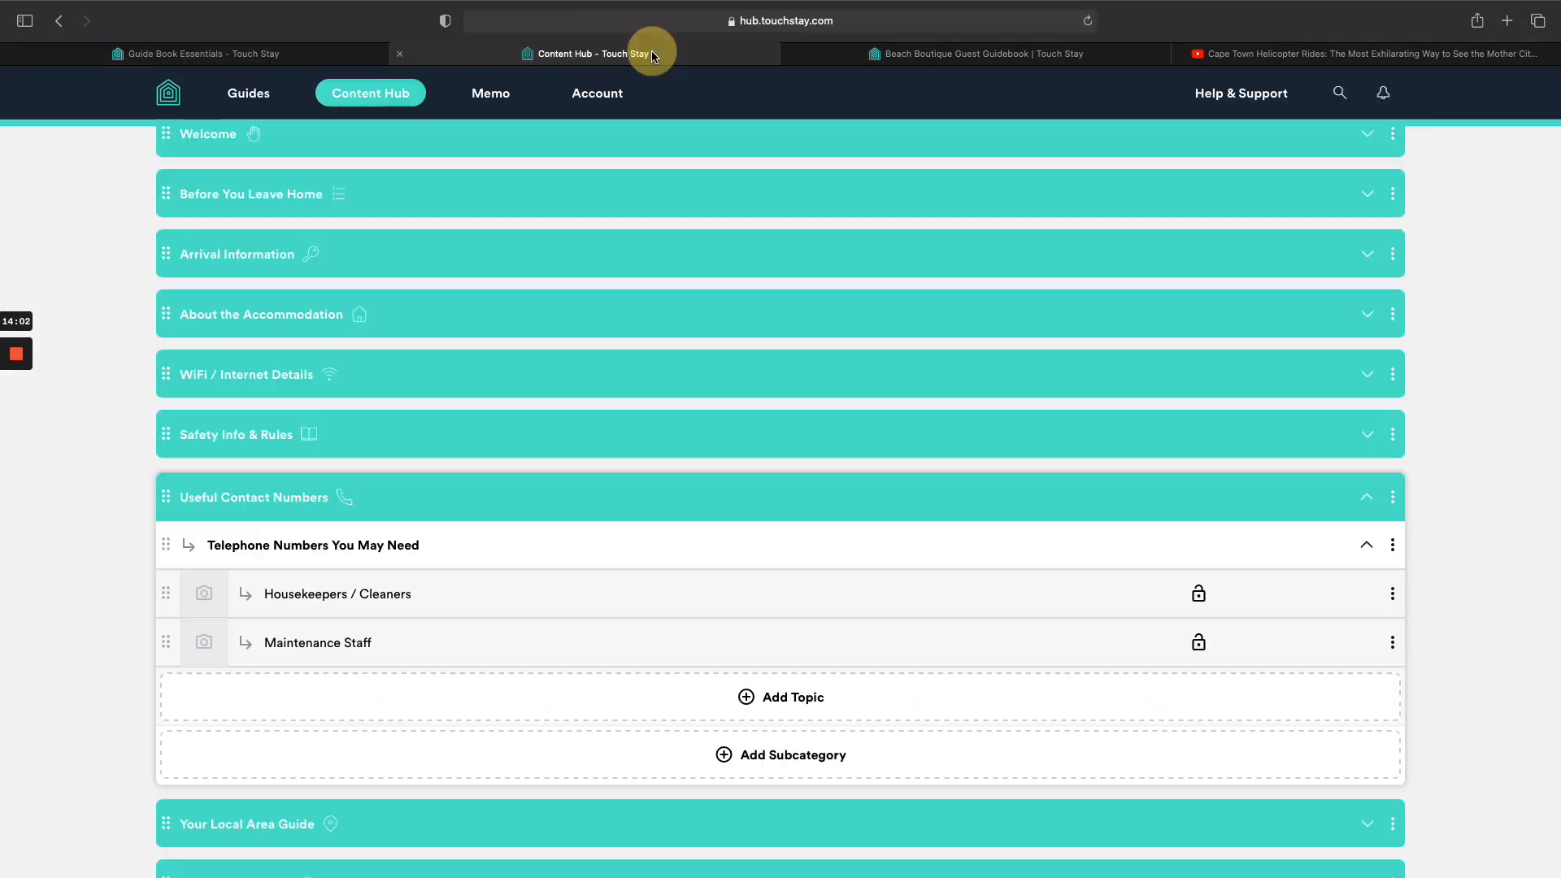
left_click(682, 510)
scroll(683, 512, "up", 5)
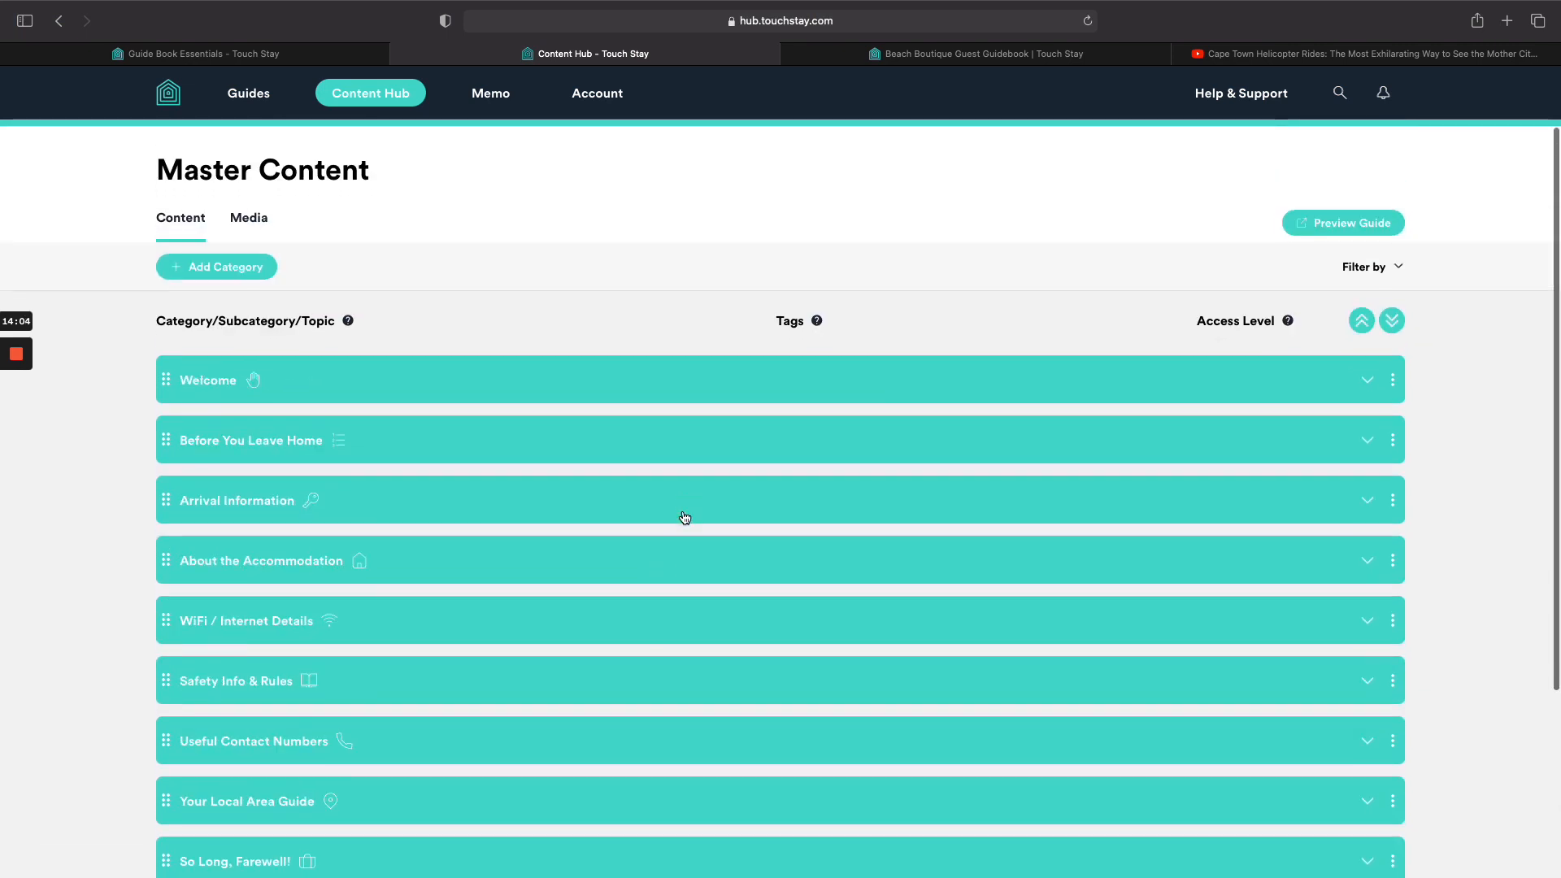
left_click(680, 446)
Delete the Check the Weather topic from Local Weather and start a new Weather Widget topic.
scroll(680, 456, "down", 3)
left_click(680, 459)
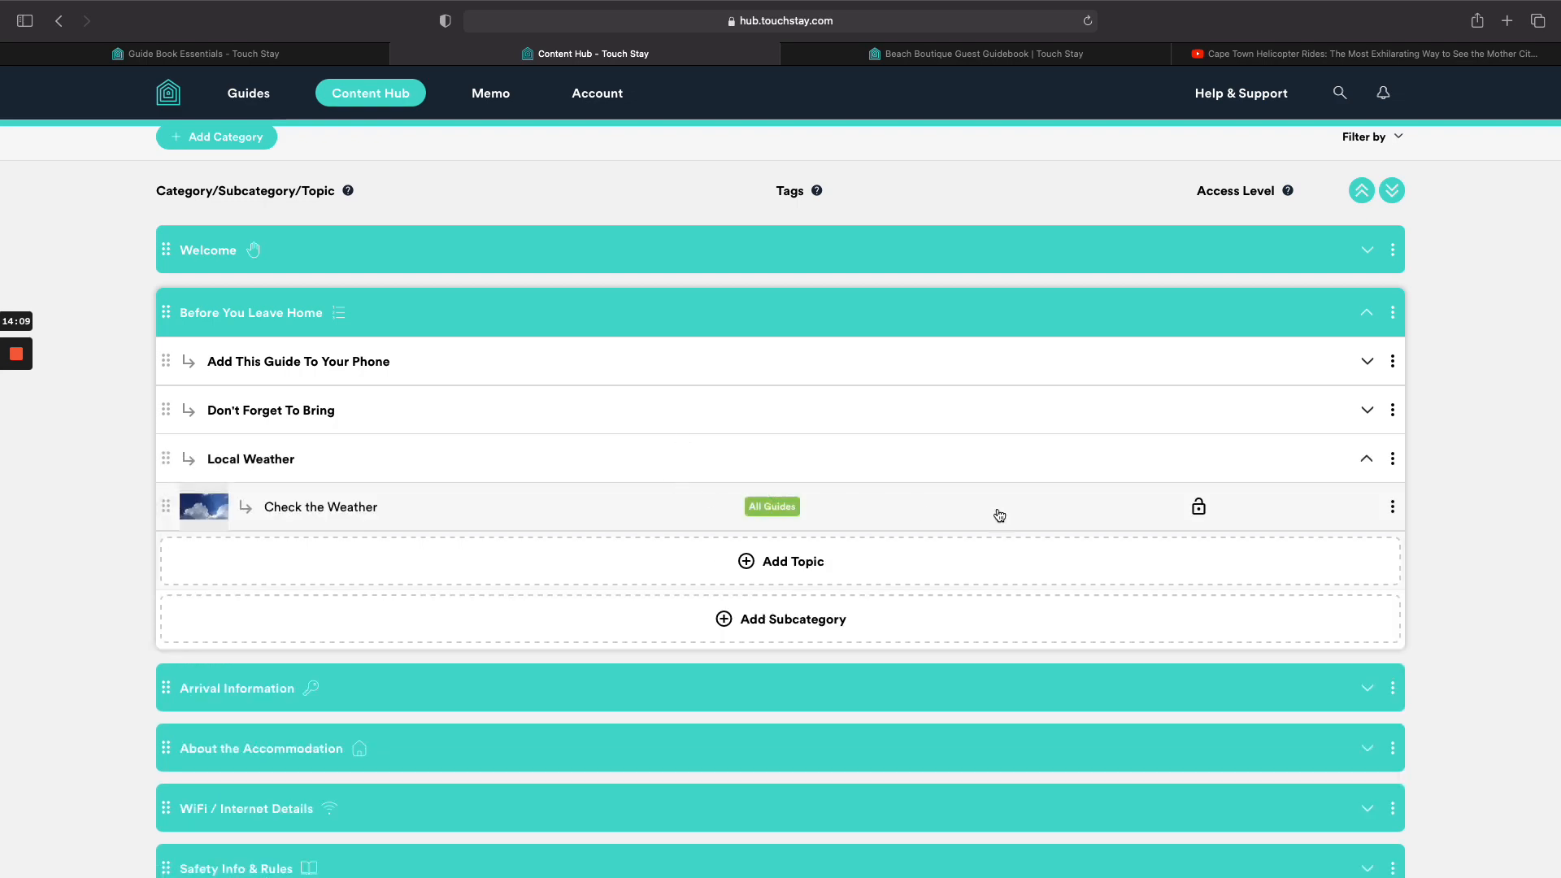
left_click(1393, 506)
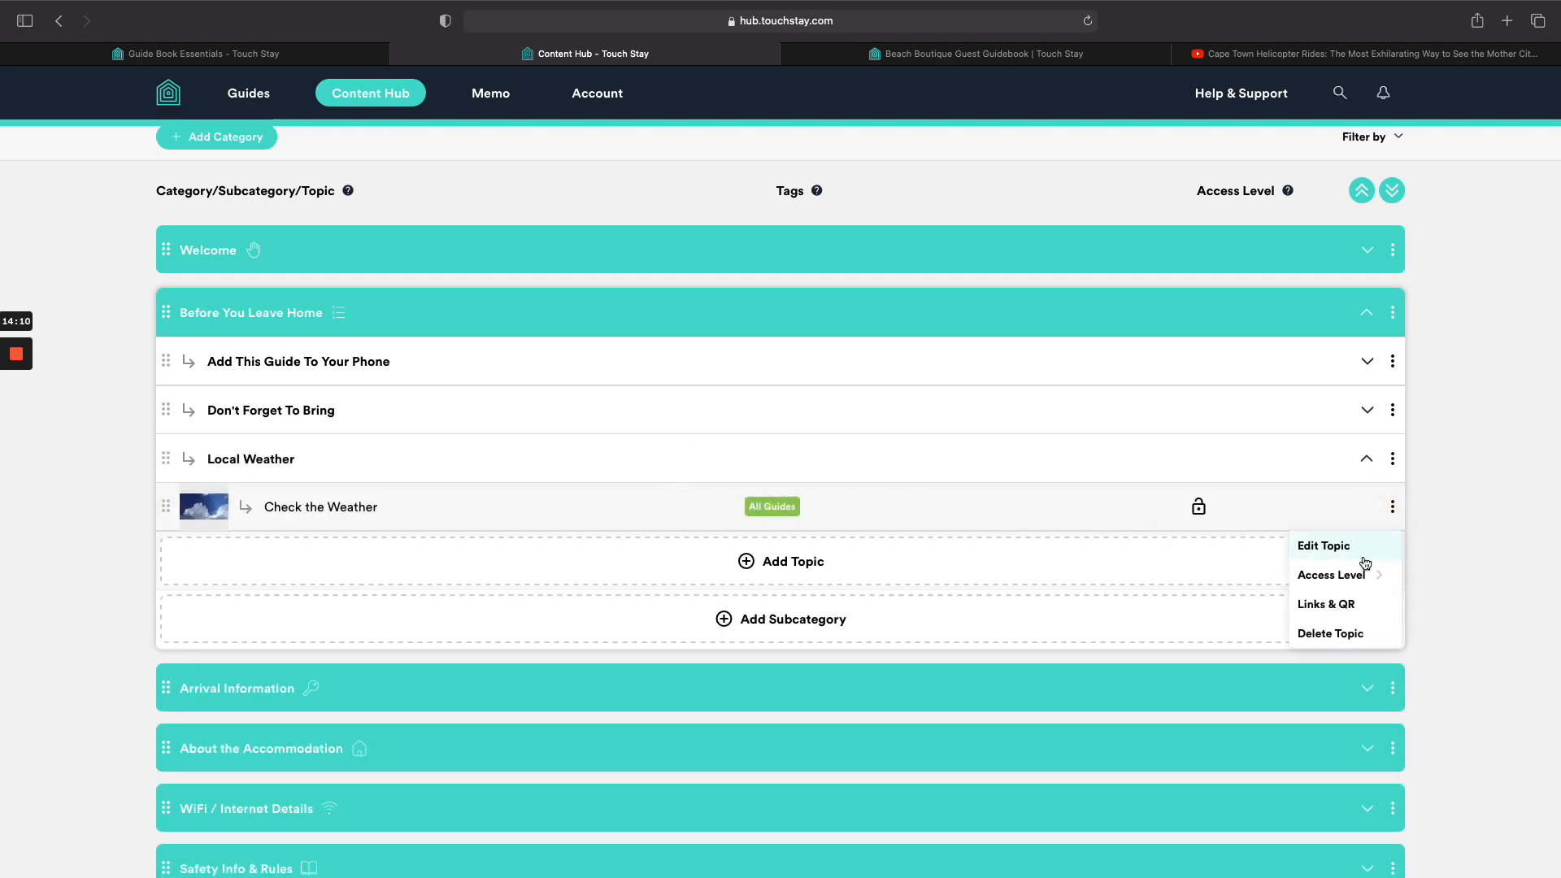
left_click(1339, 628)
left_click(909, 514)
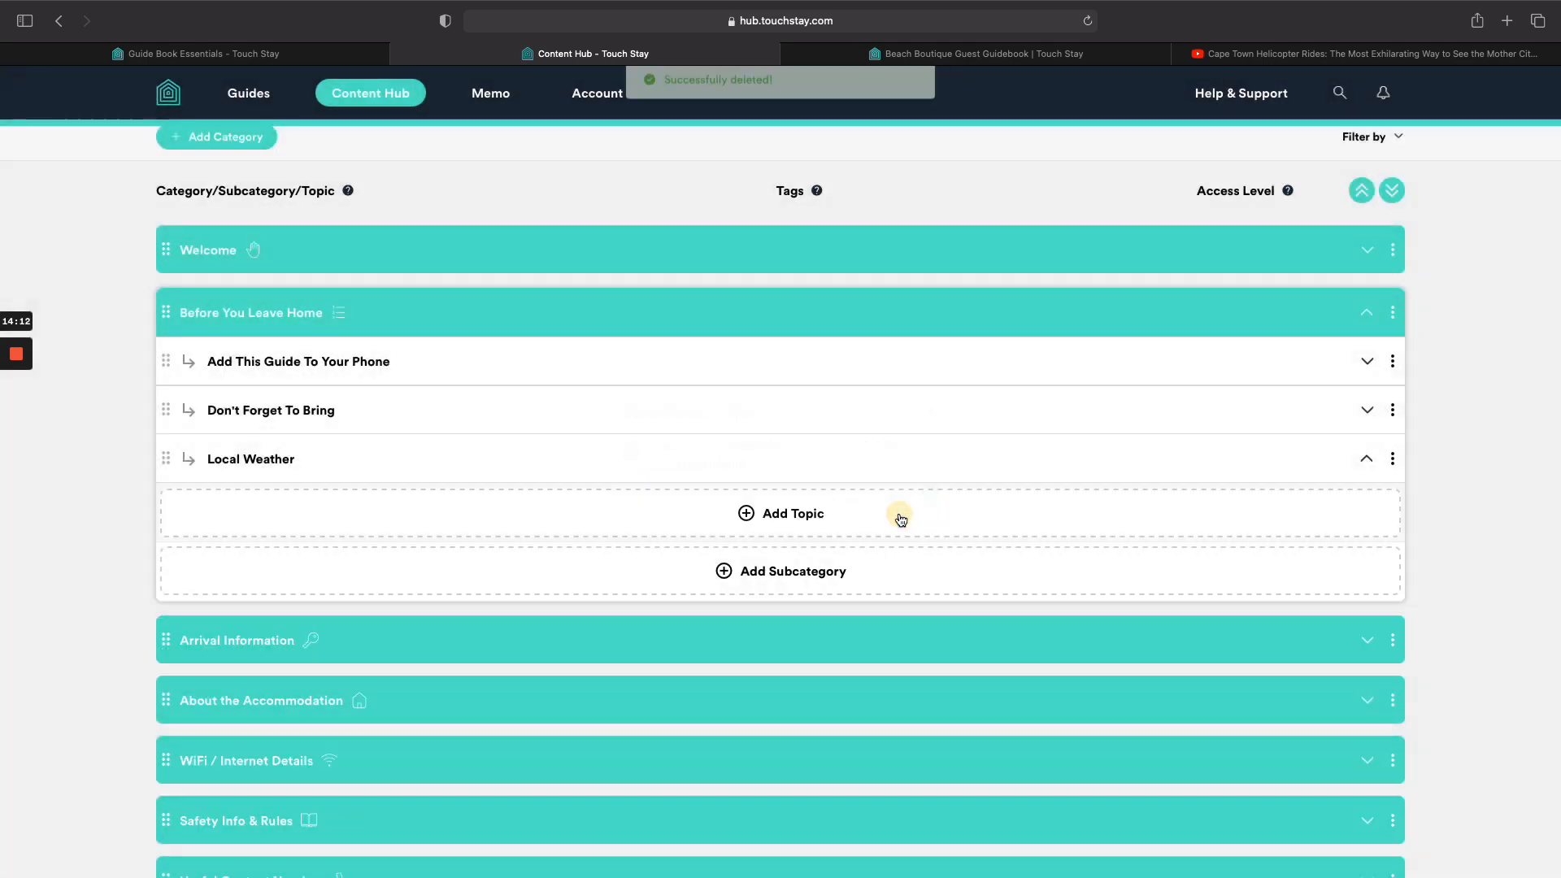
left_click(801, 520)
left_click(768, 627)
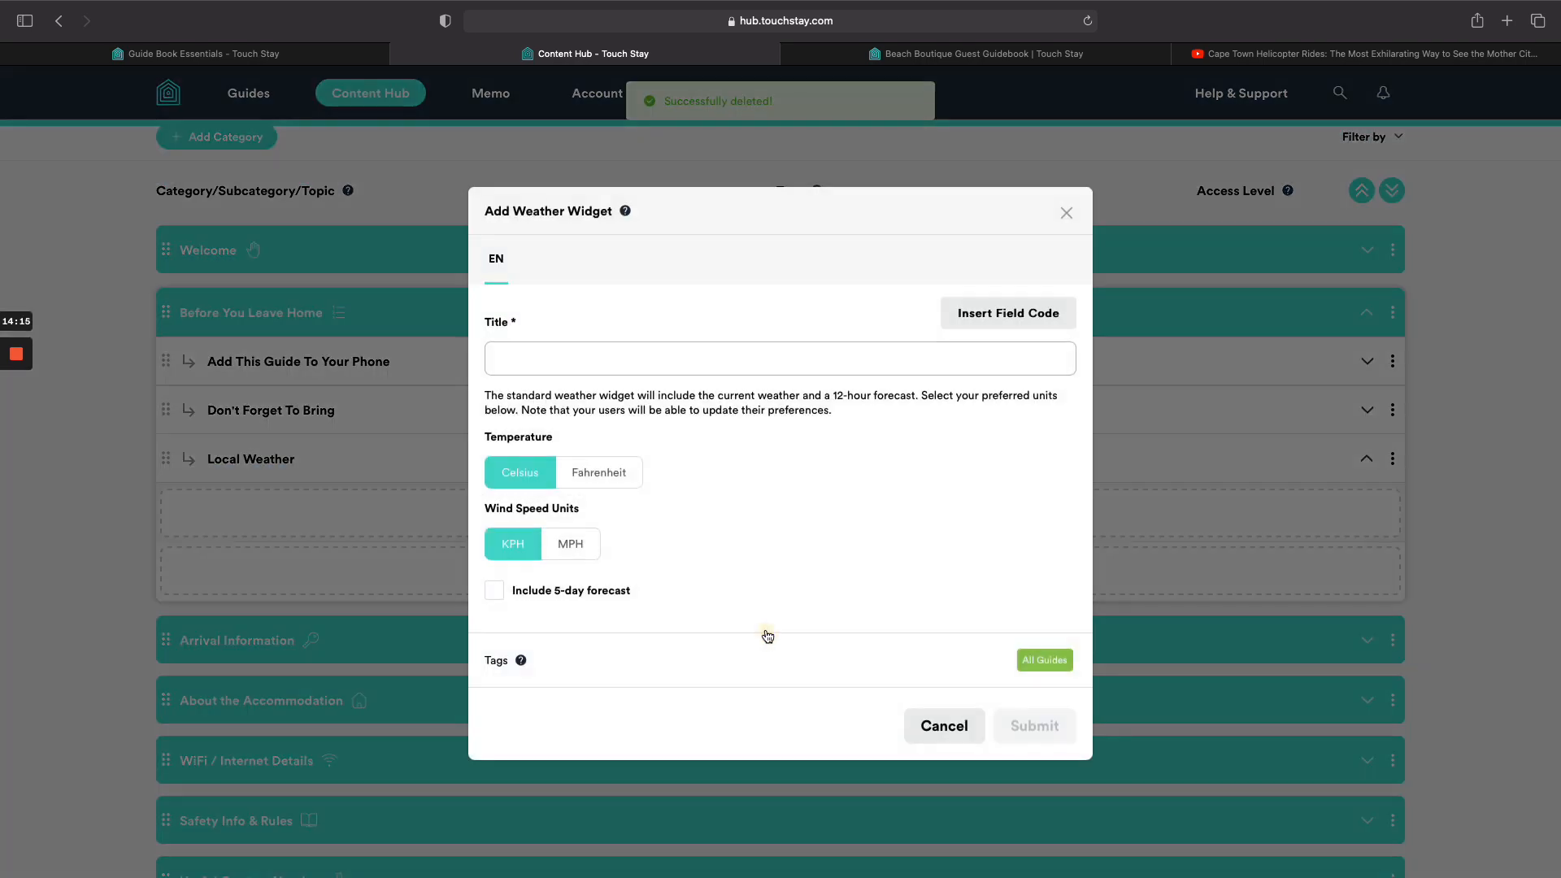
Create the 'Current Weather Conditions' weather widget with the 5-day forecast included.
left_click(691, 364)
type("Current Weather Conditions")
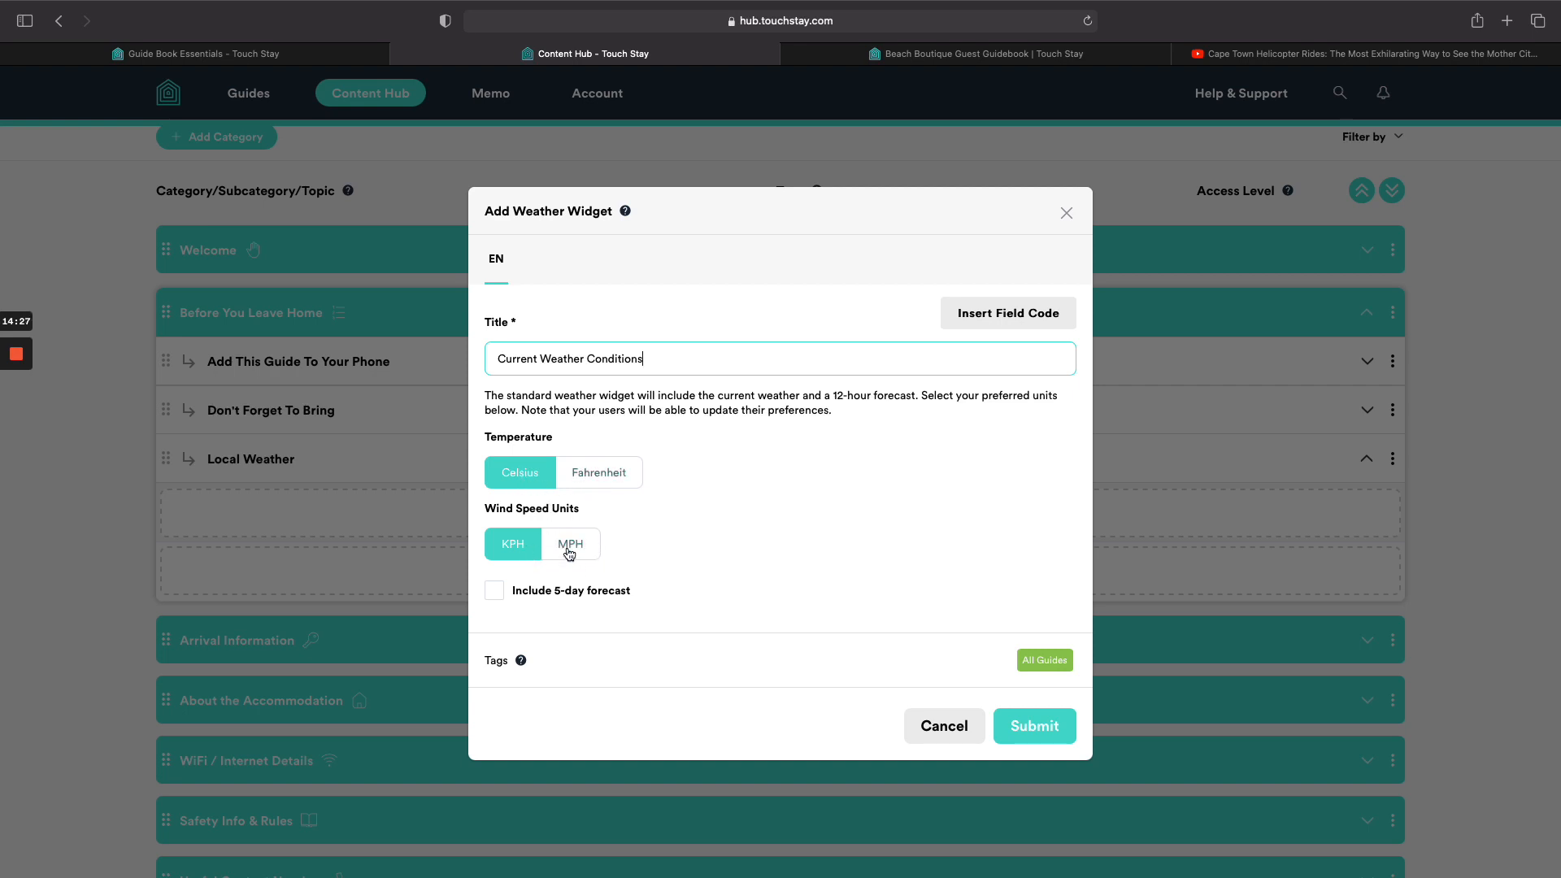
left_click(496, 591)
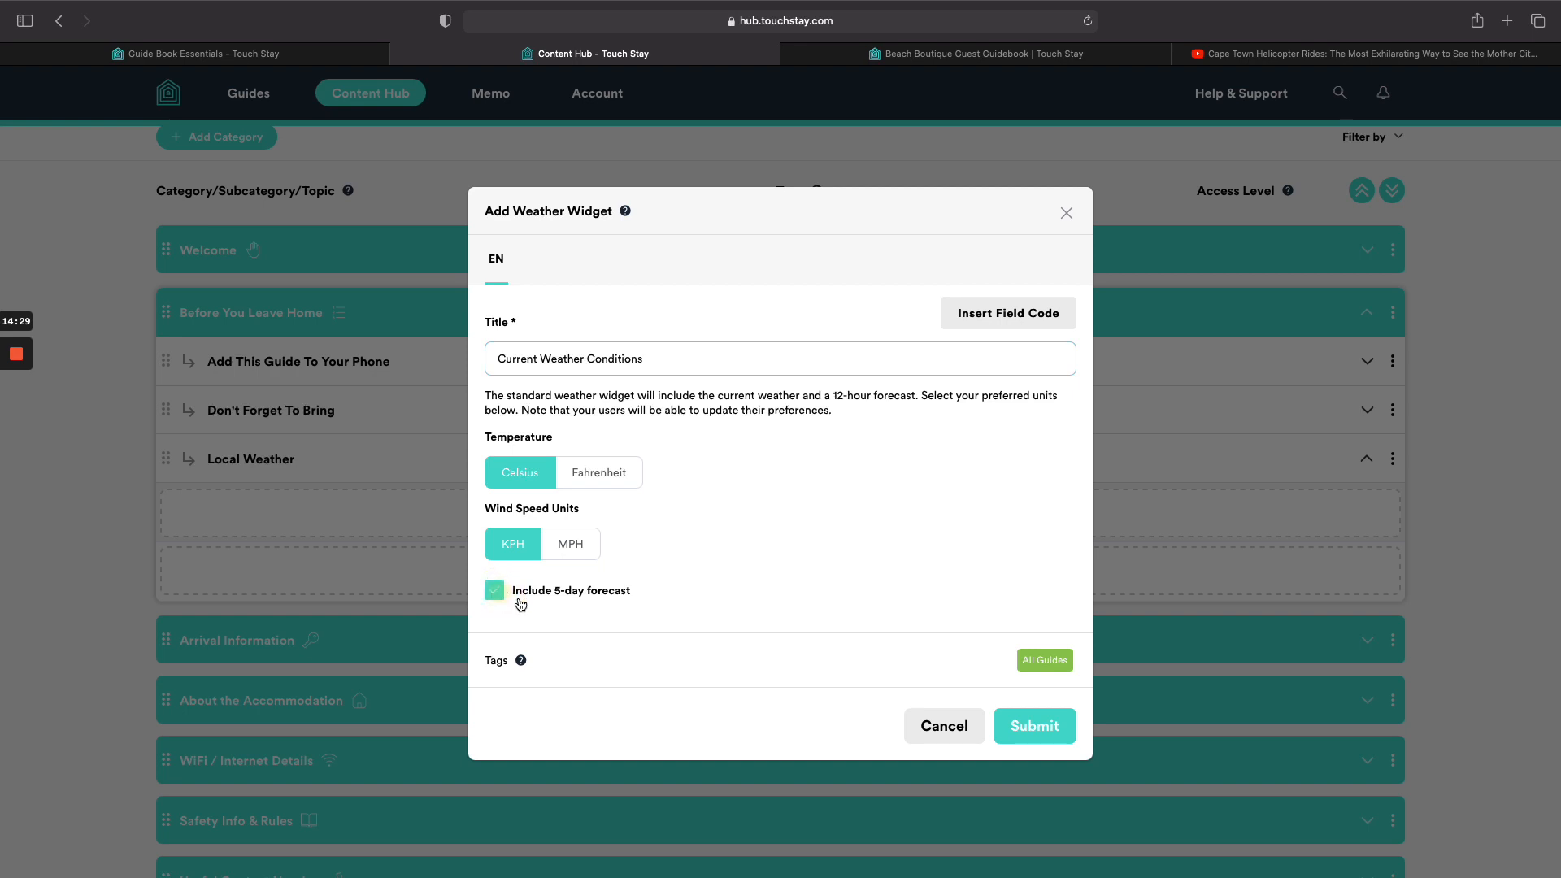
left_click(1046, 730)
Switch to the Beach Boutique guest guidebook and reload it to show the changes.
scroll(1046, 729, "down", 3)
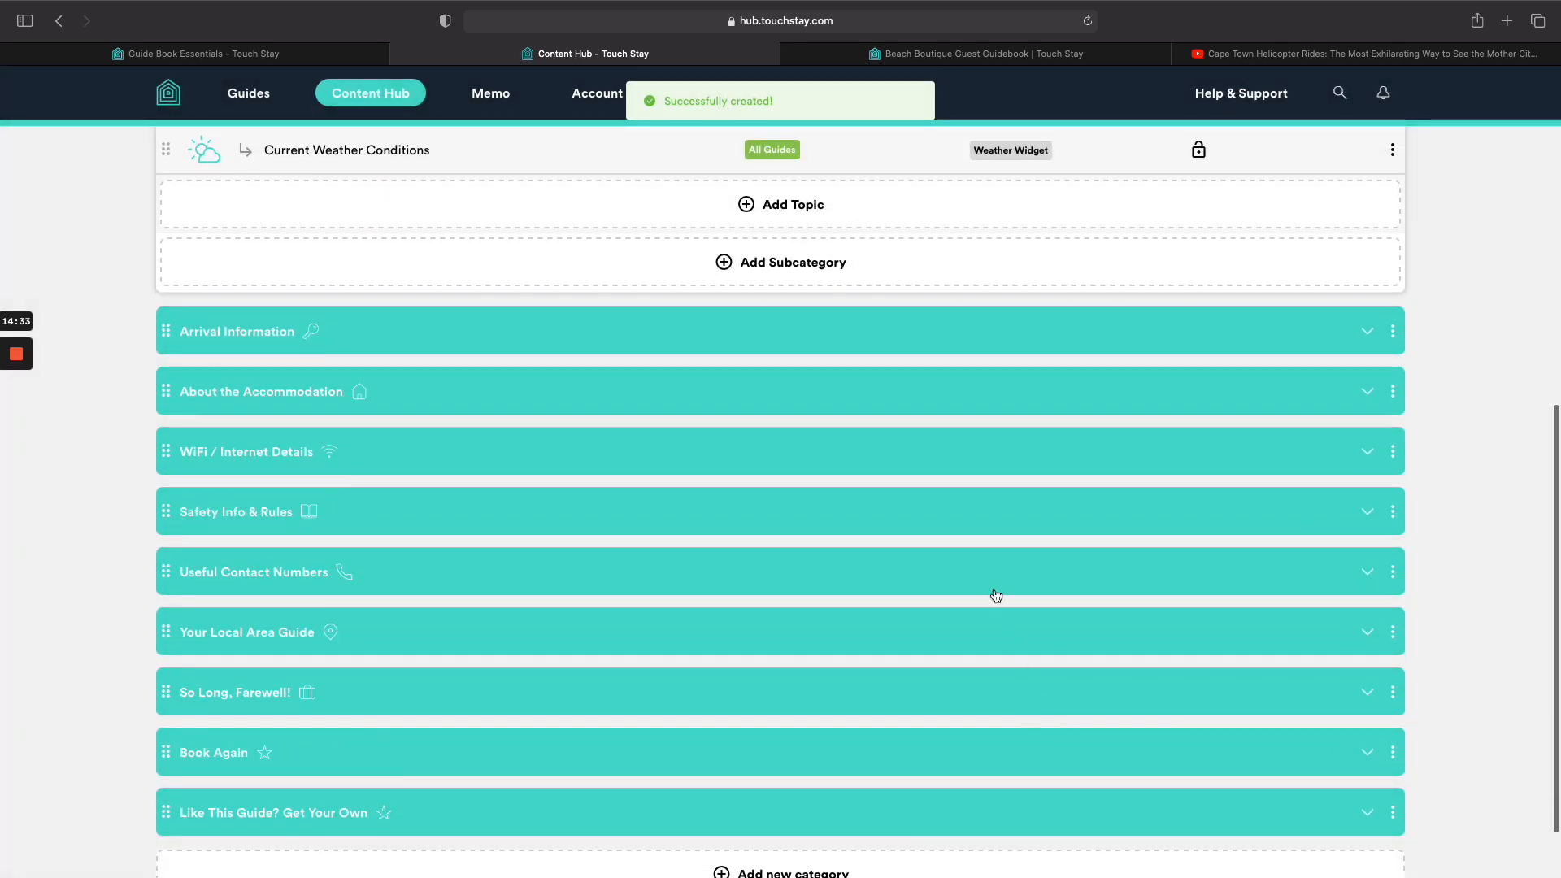
left_click(984, 53)
left_click(1089, 20)
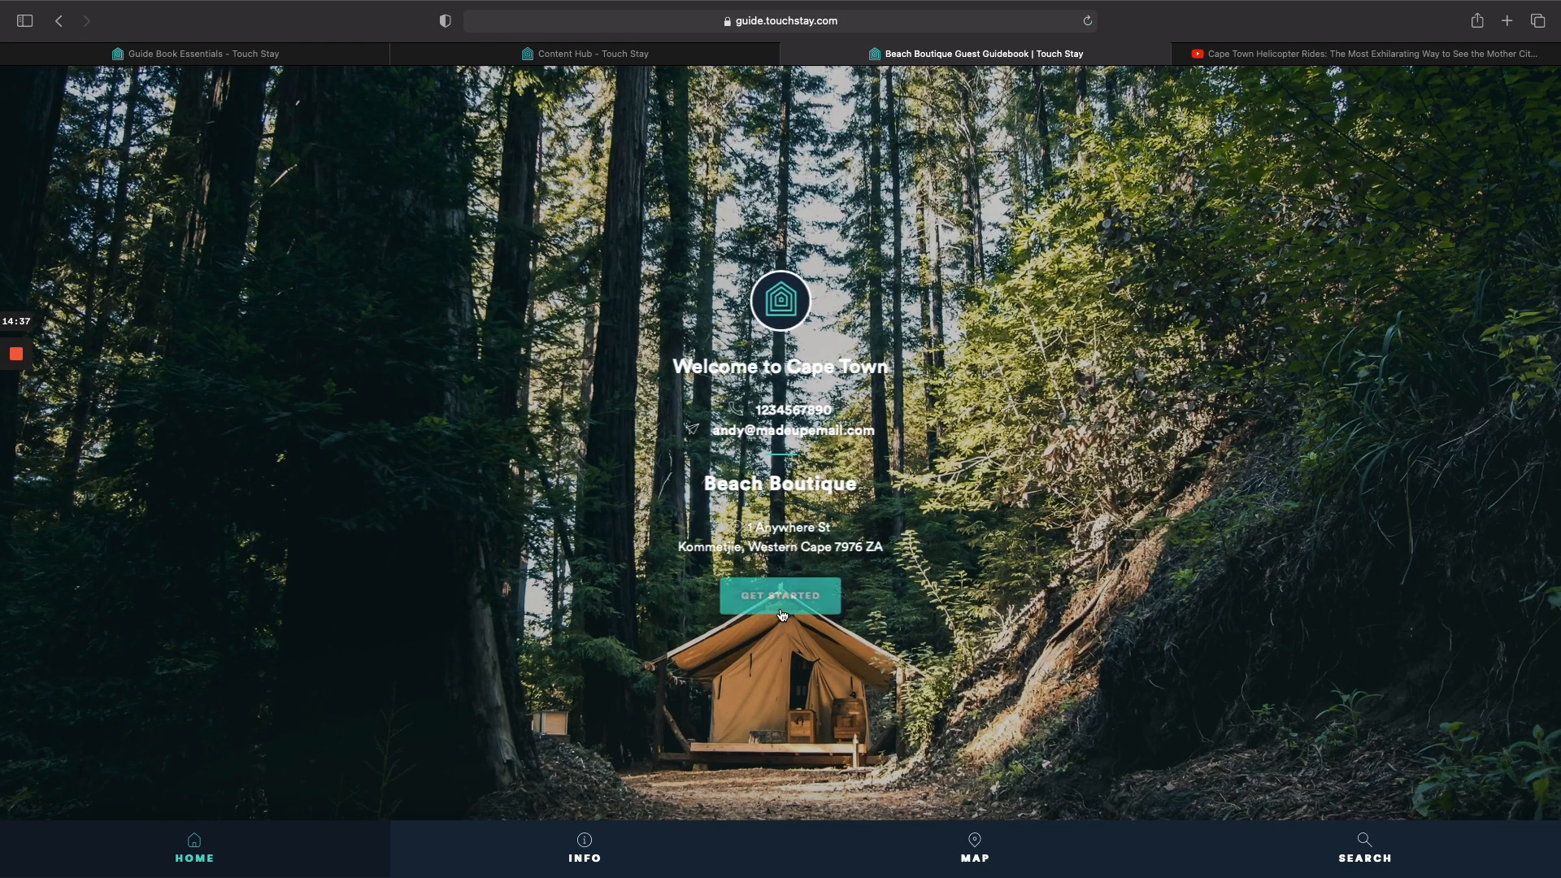
View the live forecast on the guidebook's Before You Leave Home > Local Weather page, then return to Content Hub.
left_click(783, 599)
left_click(583, 283)
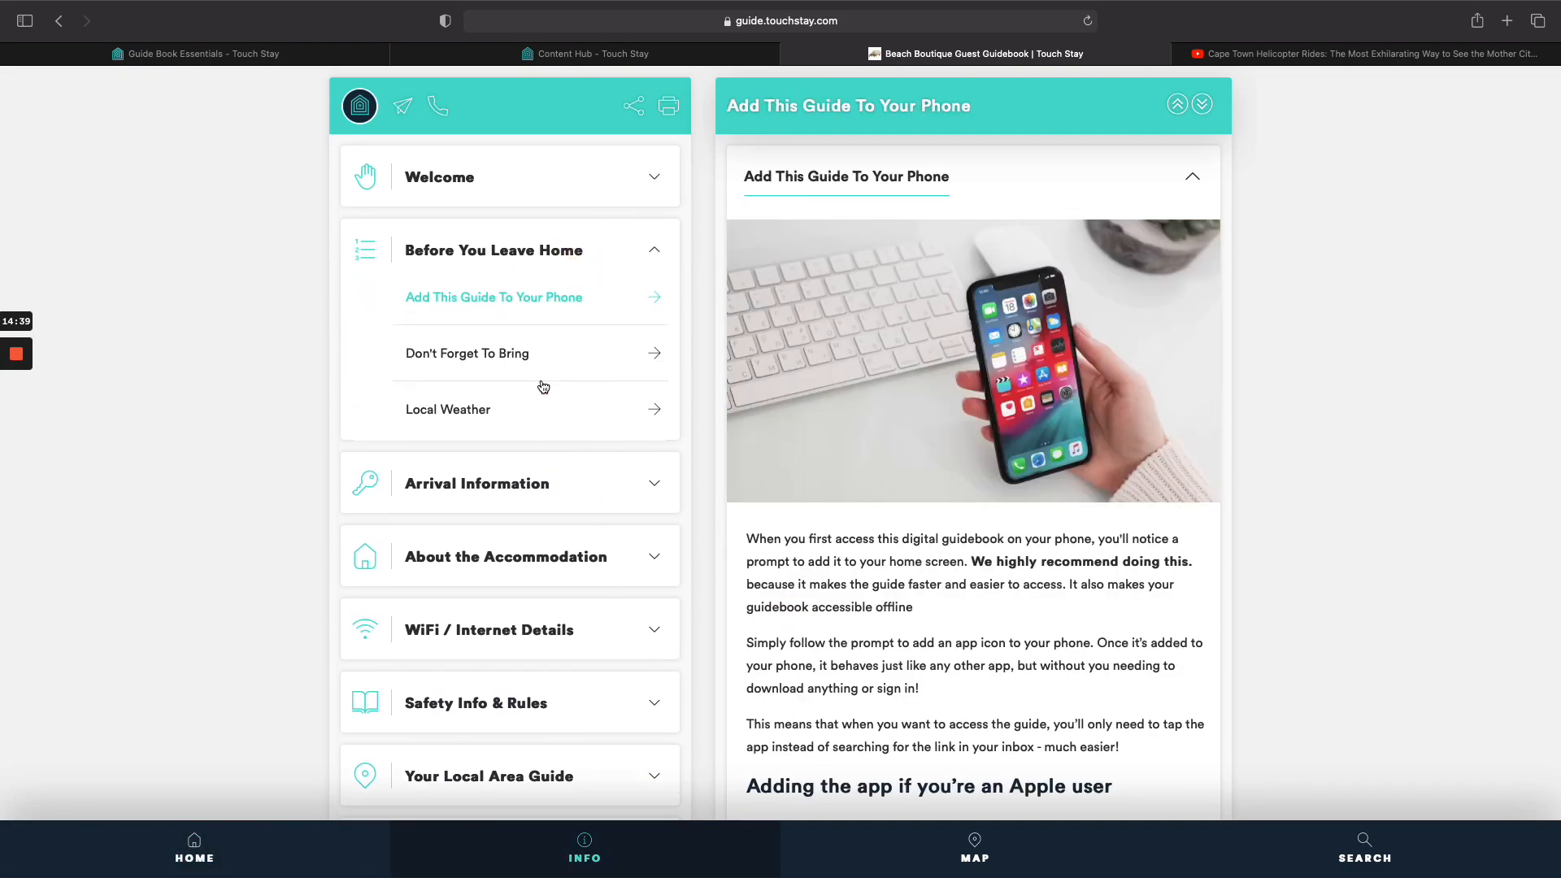
scroll(540, 388, "down", 2)
left_click(536, 362)
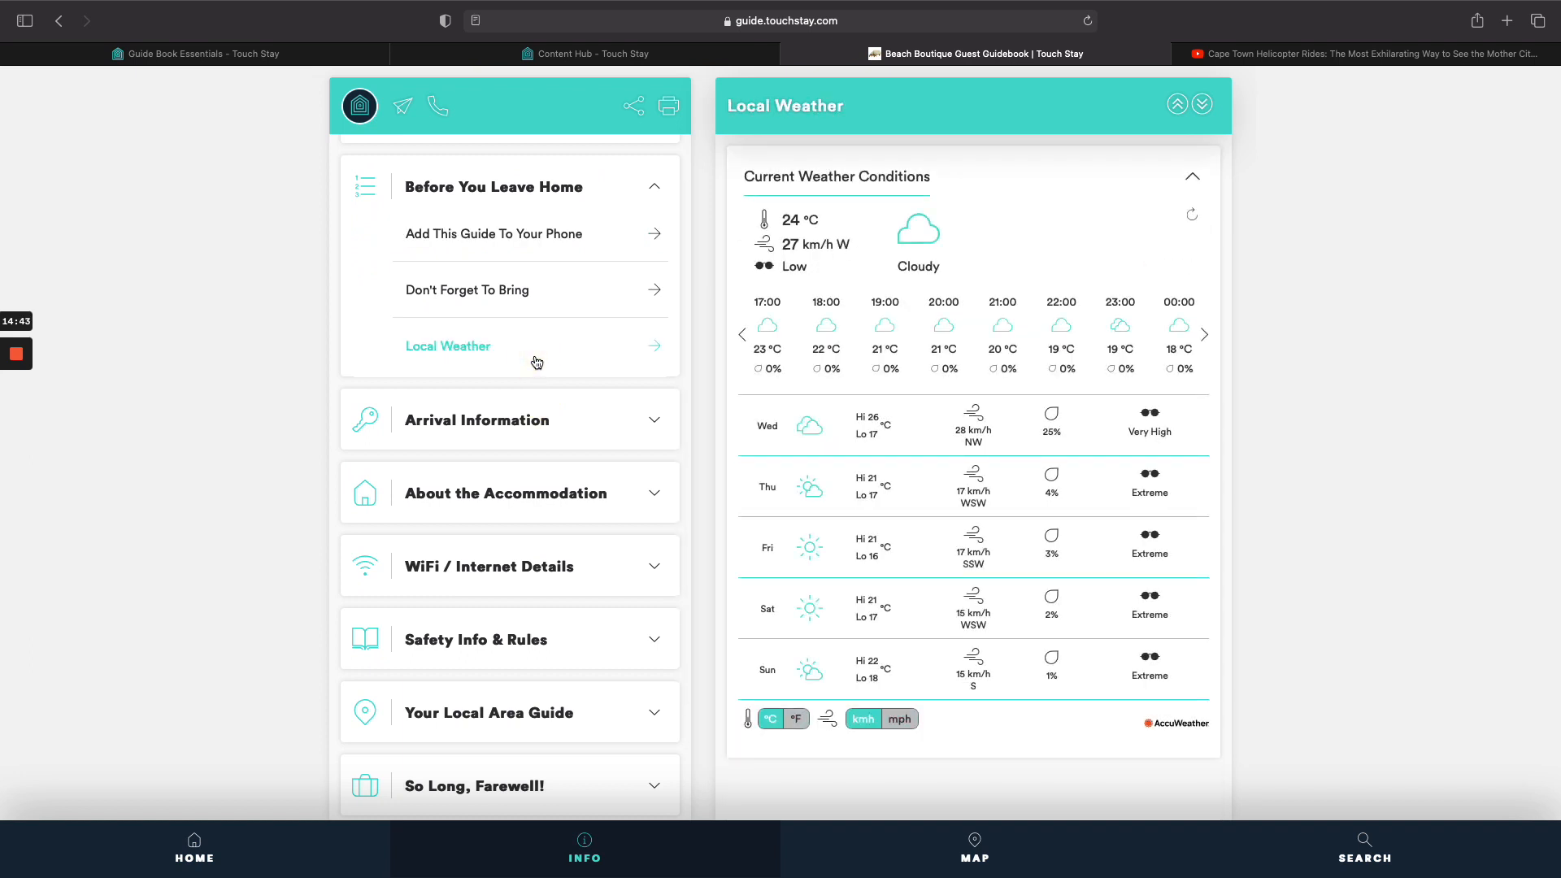
left_click(537, 54)
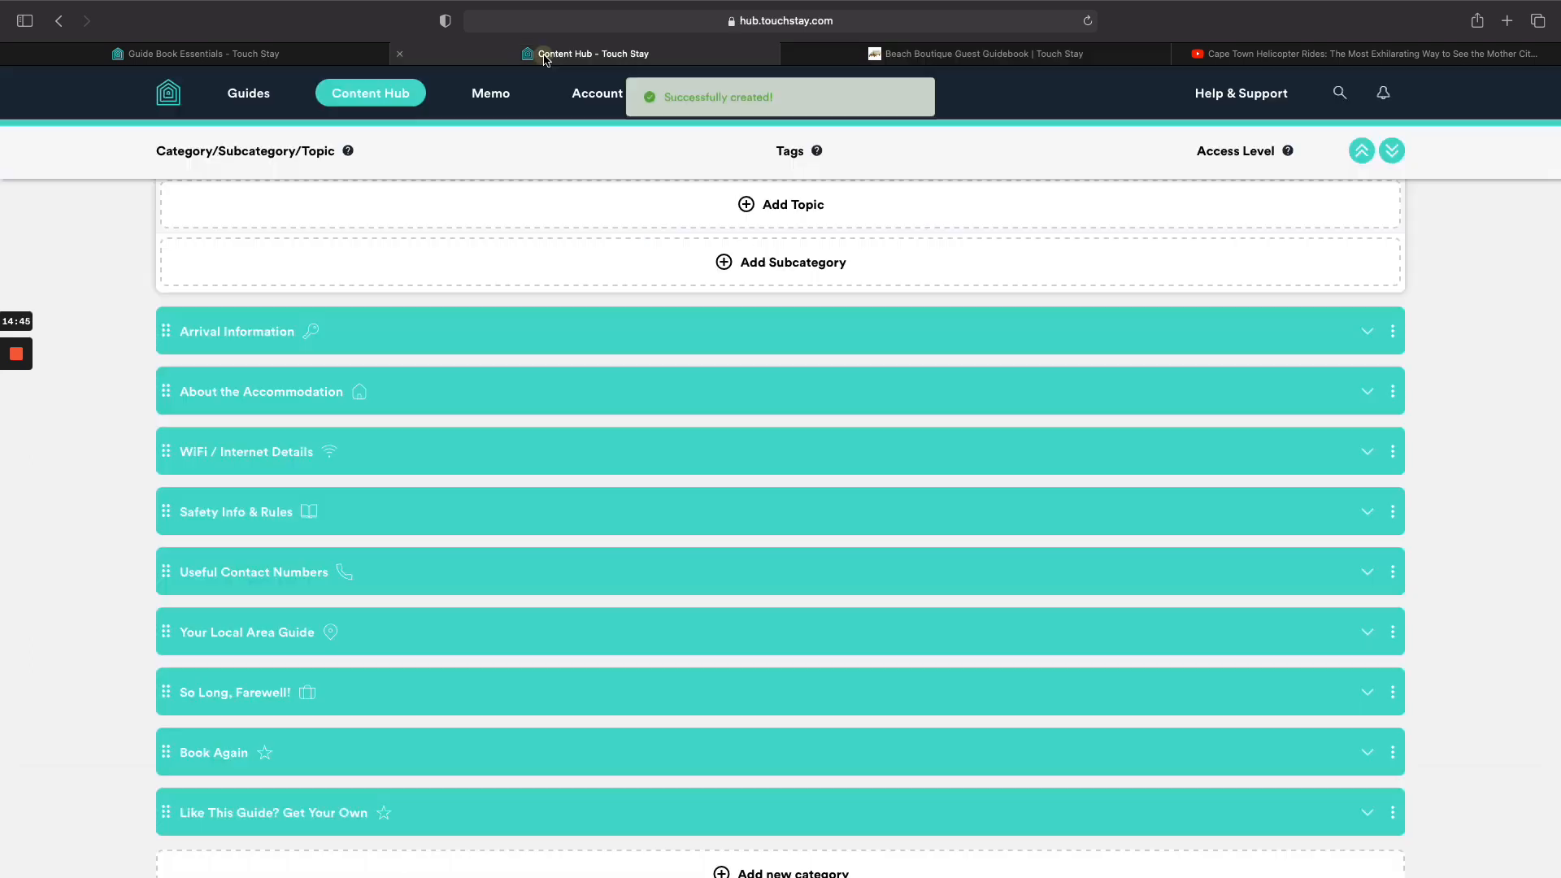